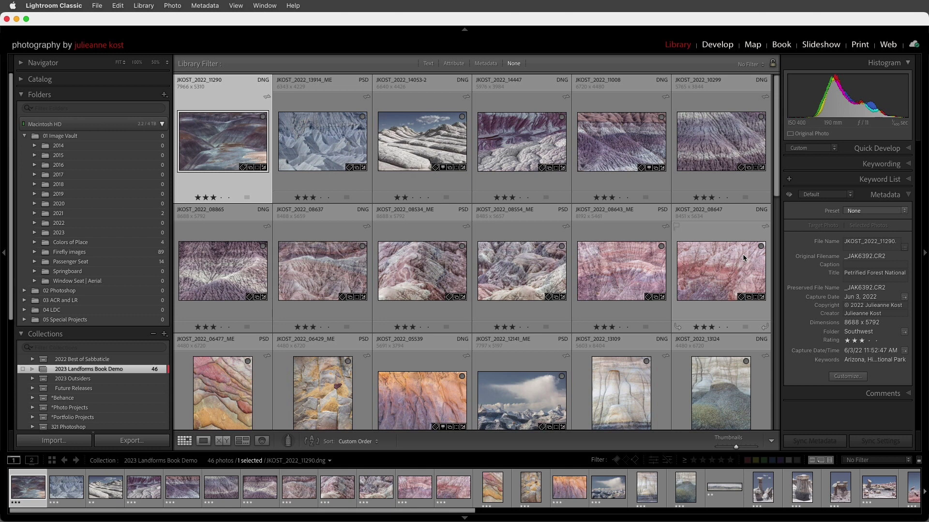
- Open the 2023 Landforms Book Demo collection in the Book module and hide the preview and collections panels
click(781, 45)
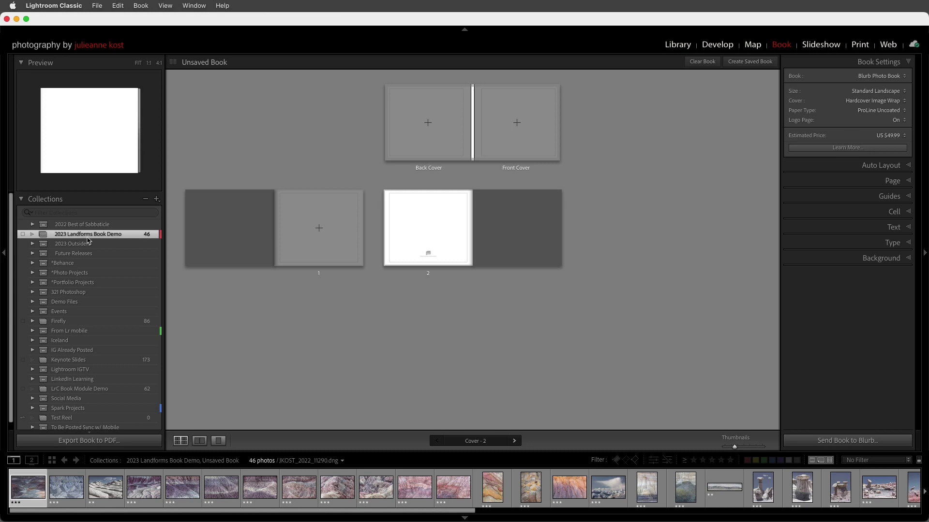
click(4, 254)
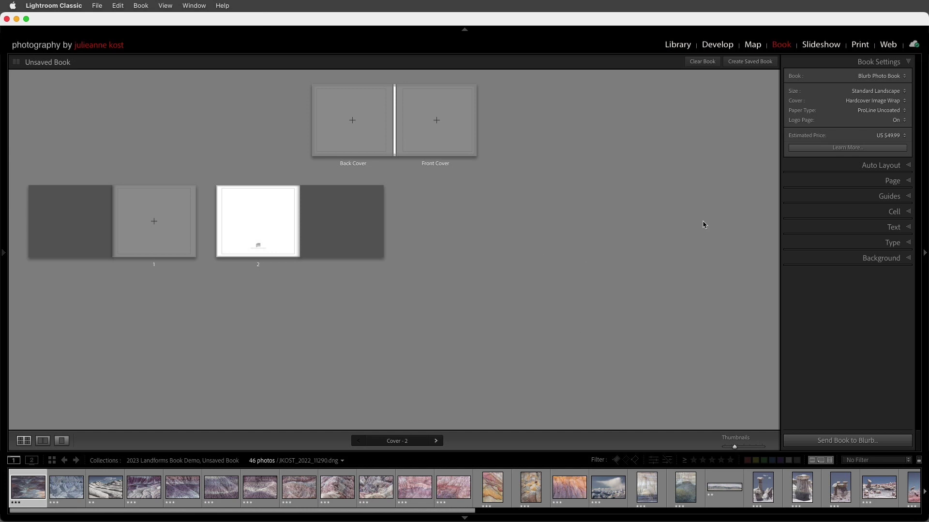
- Check the Solo Mode option for the settings panels, expand the Cell settings, and return to Book Settings
right_click(825, 167)
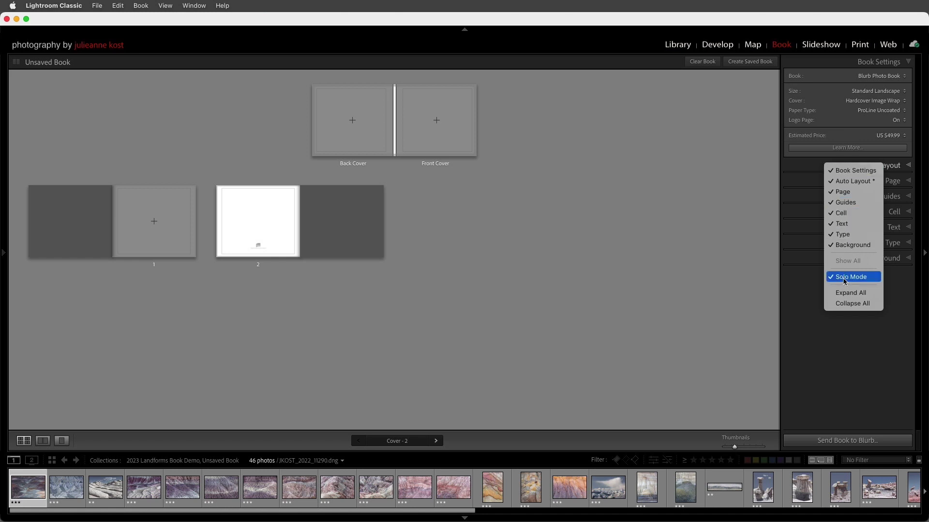
click(803, 213)
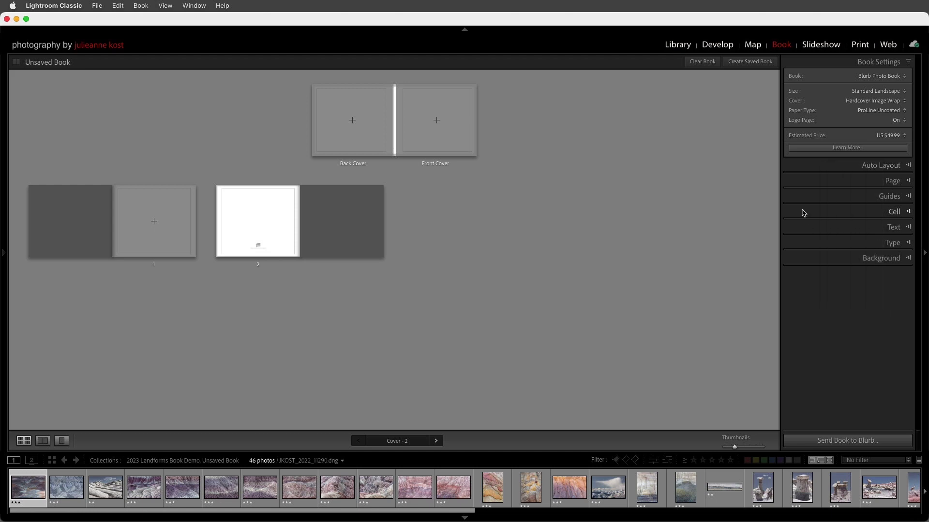
click(829, 214)
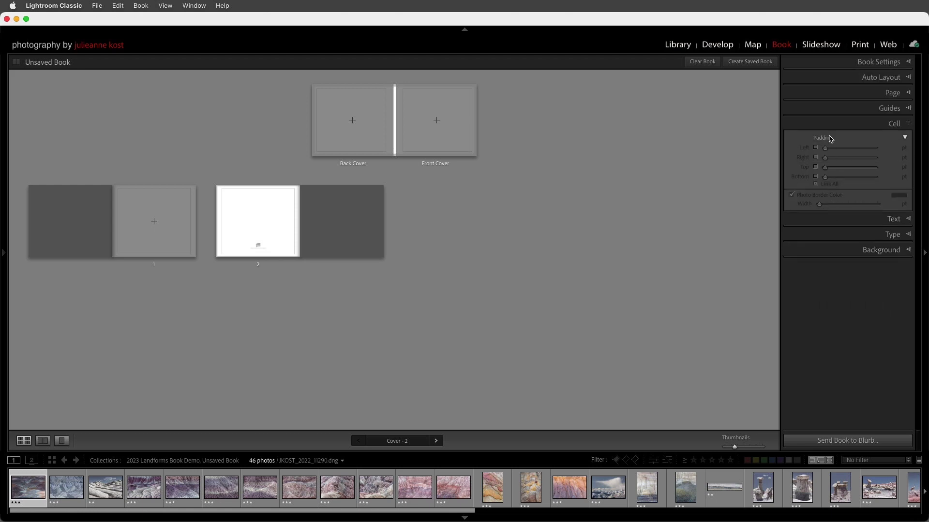
click(825, 66)
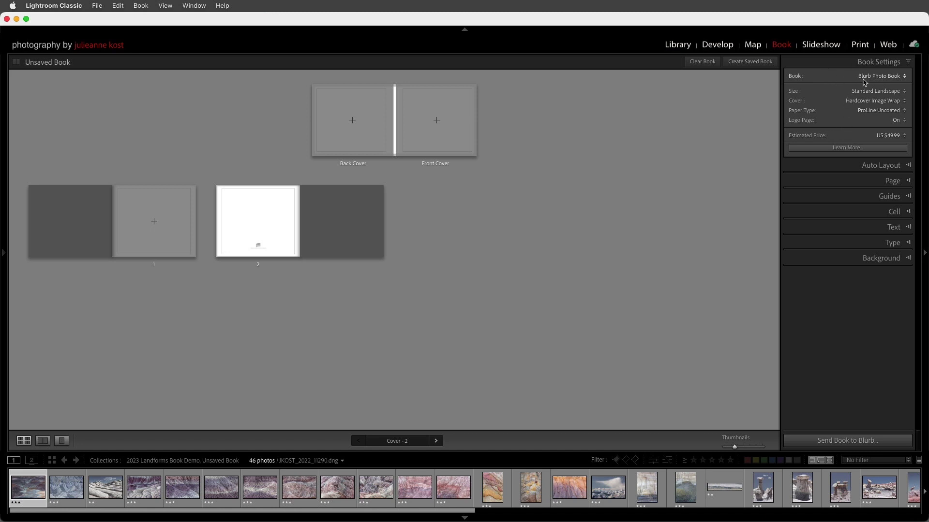
- Examine the available options for book type, size, cover, paper type and logo page in the Book Settings
click(894, 79)
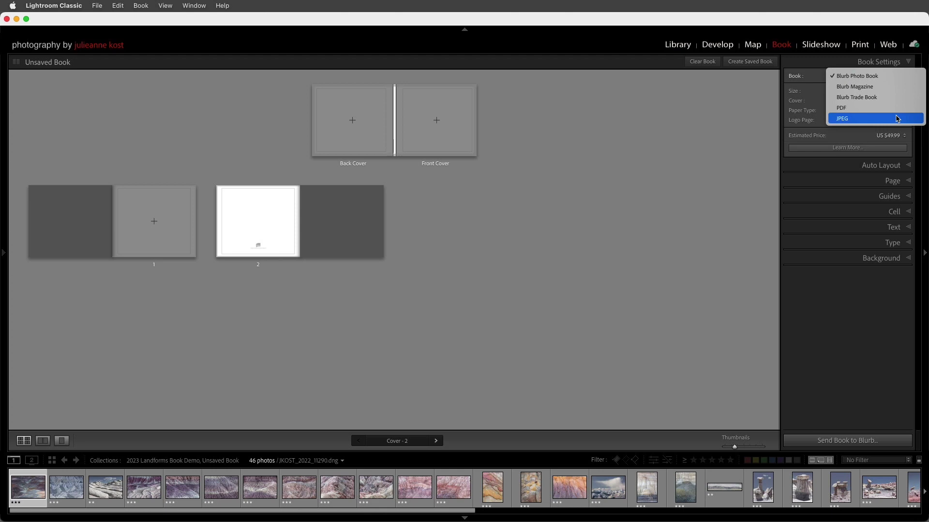
click(897, 77)
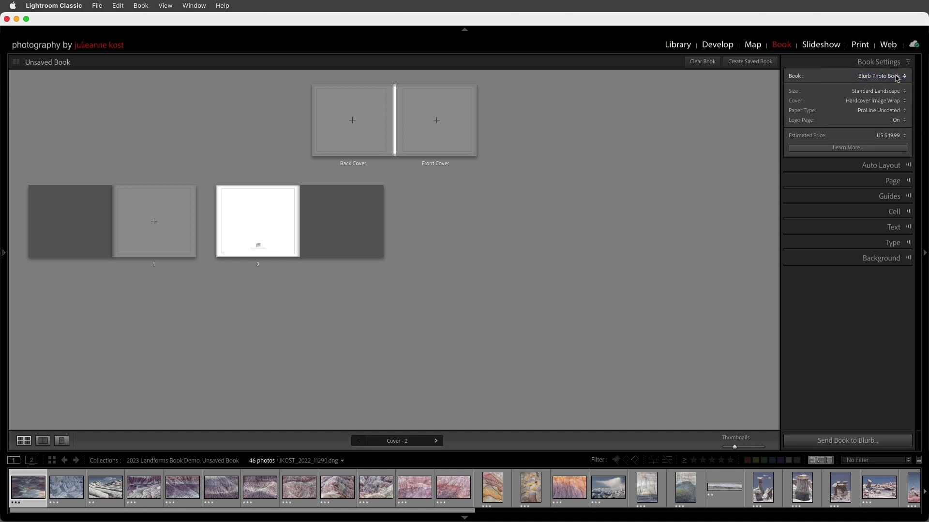
click(896, 92)
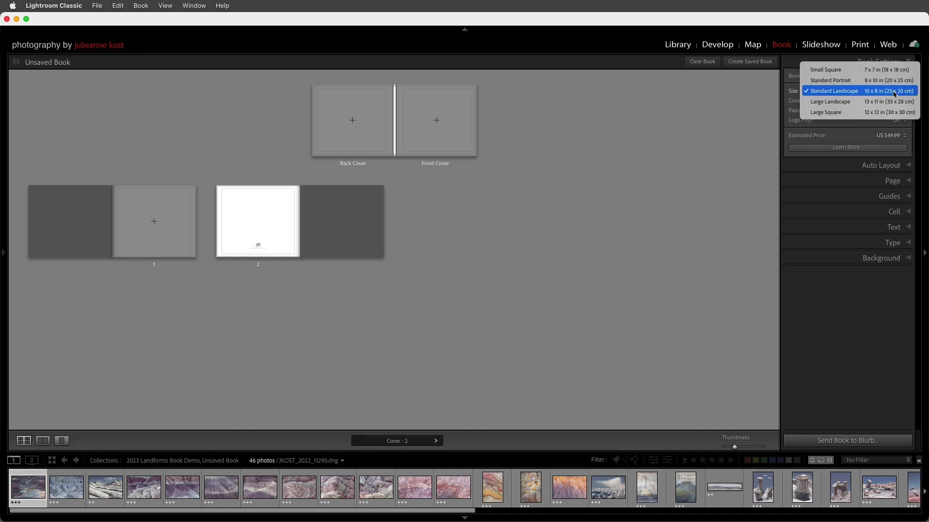
click(898, 92)
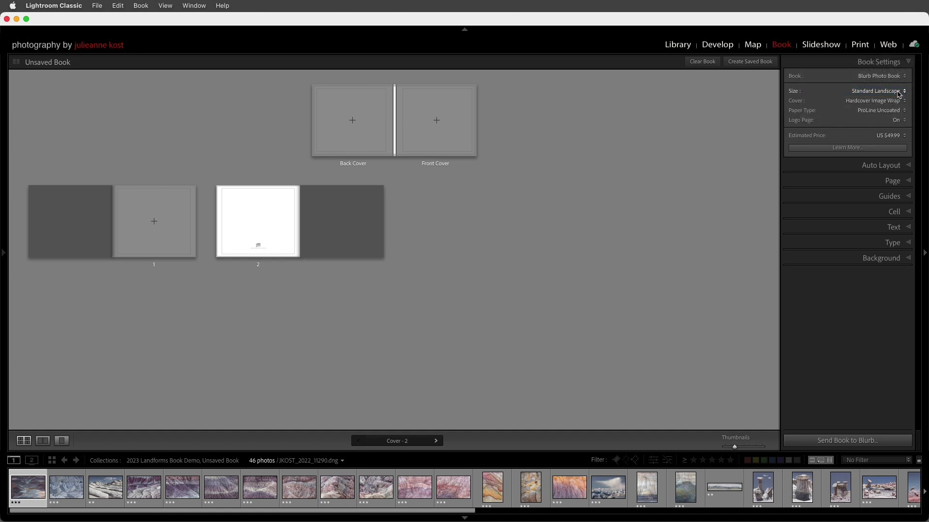
click(902, 102)
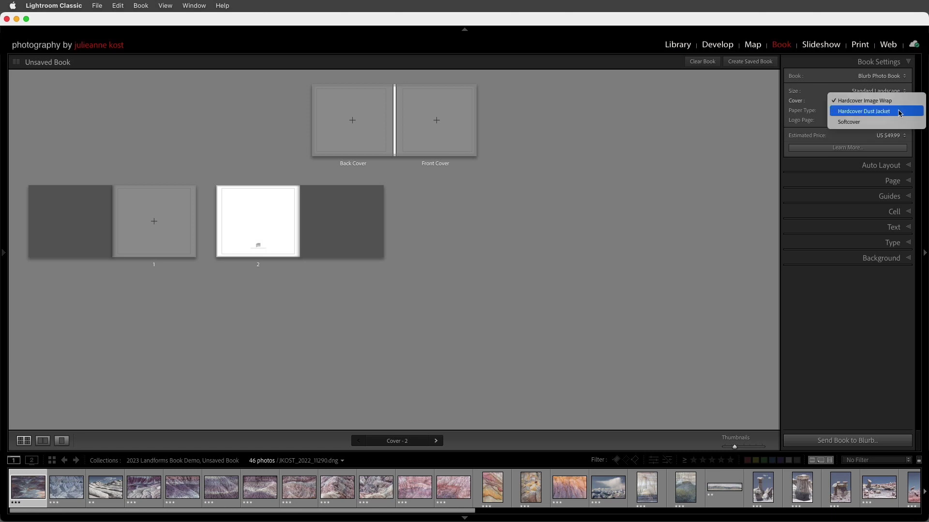
key(Escape)
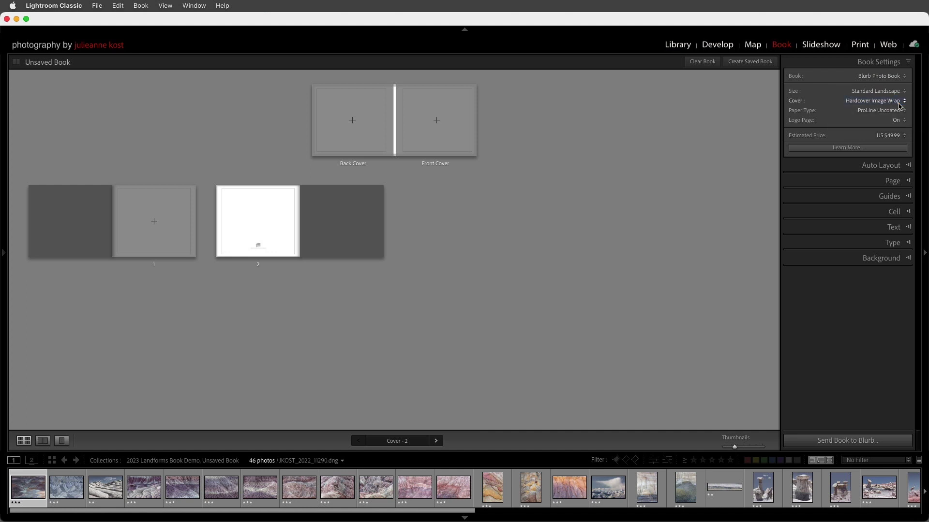
click(897, 111)
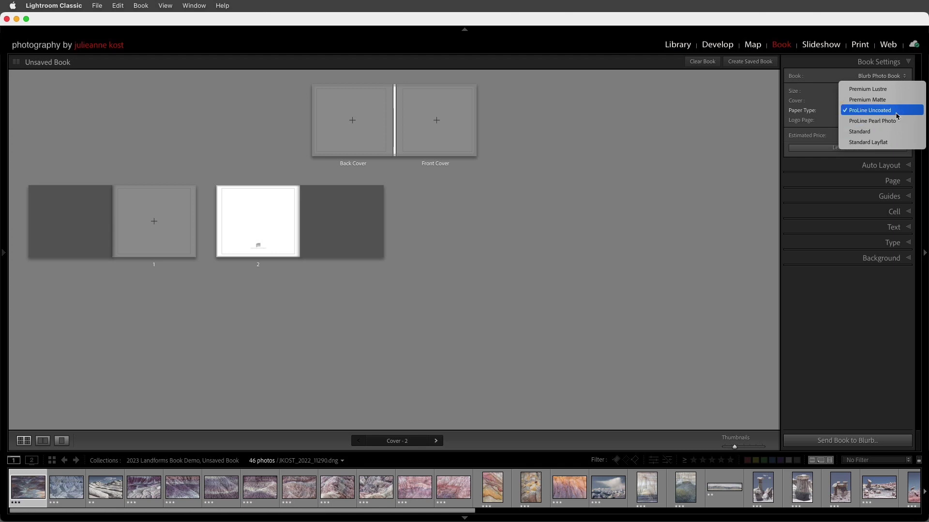
click(896, 113)
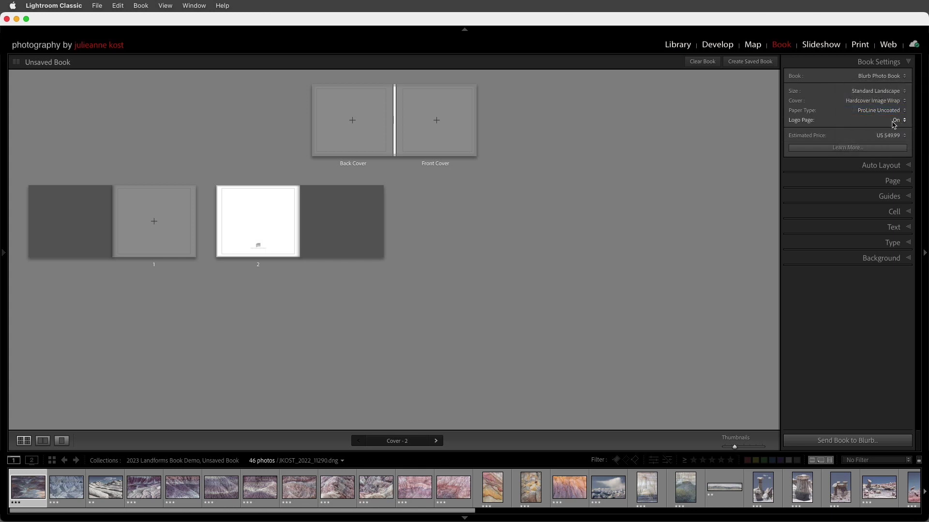
click(895, 121)
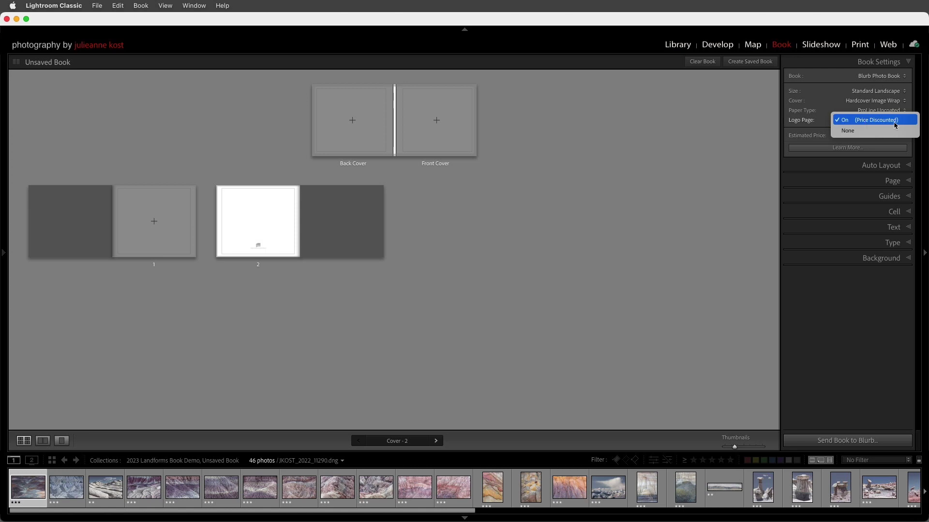
click(894, 122)
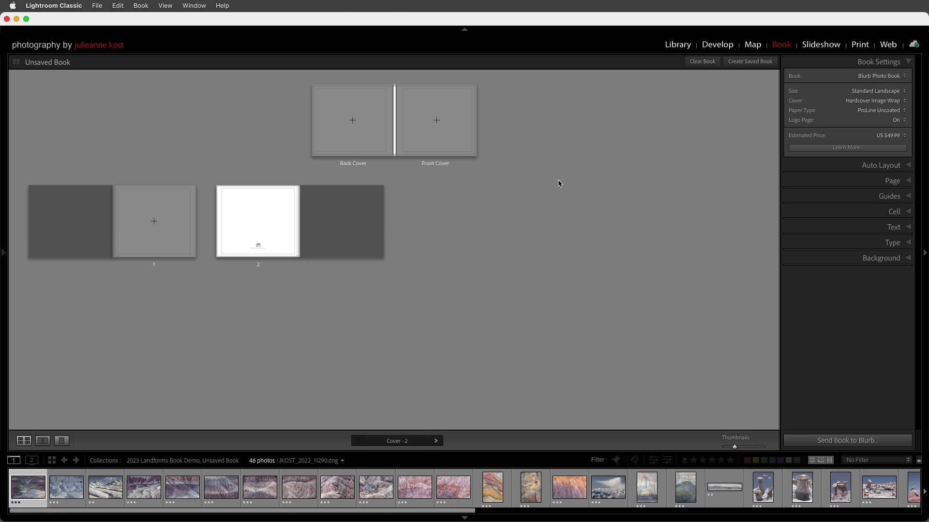
- In the Book Preferences, set the default photo zoom to Zoom to Fit and review the metadata choices for filling text boxes
click(141, 5)
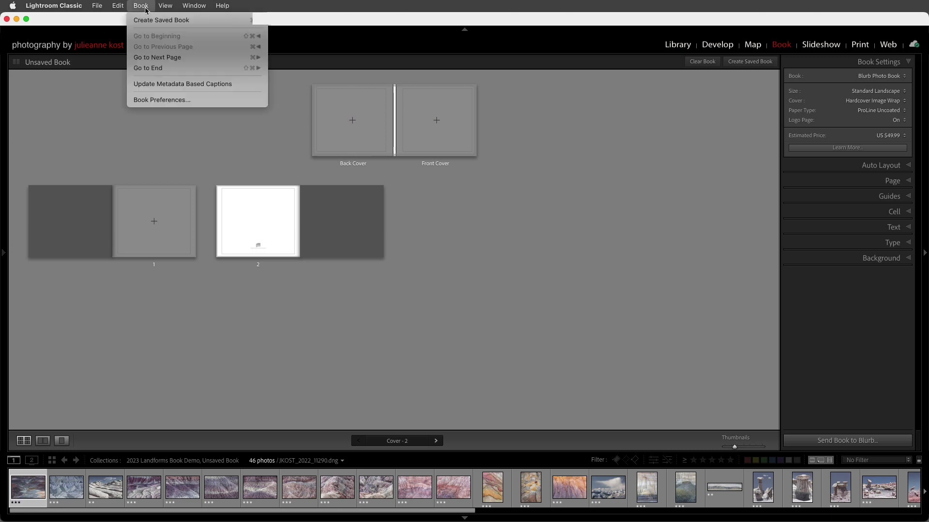
click(204, 100)
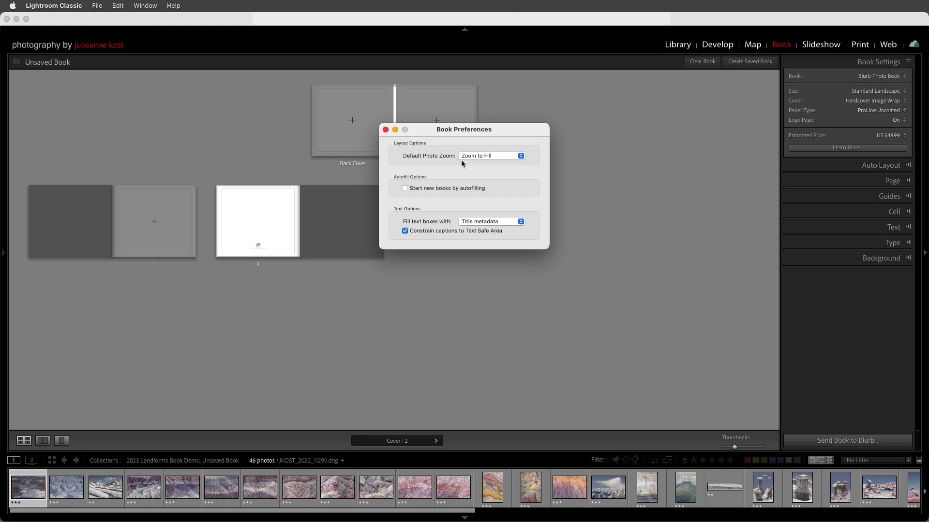
click(491, 156)
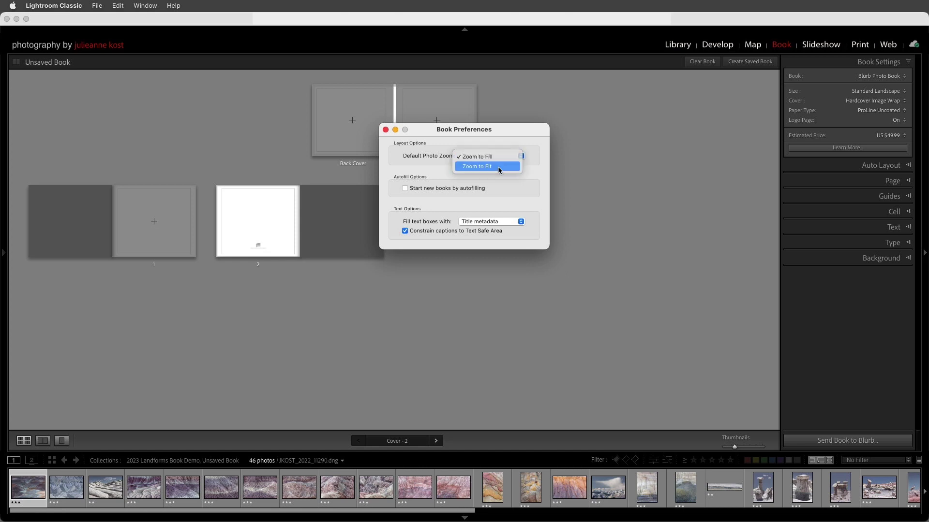
click(498, 167)
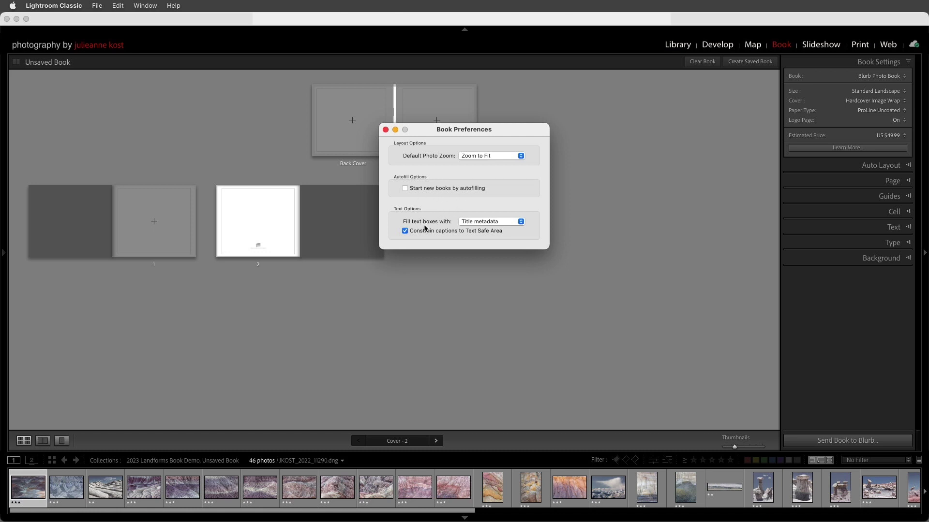
click(483, 223)
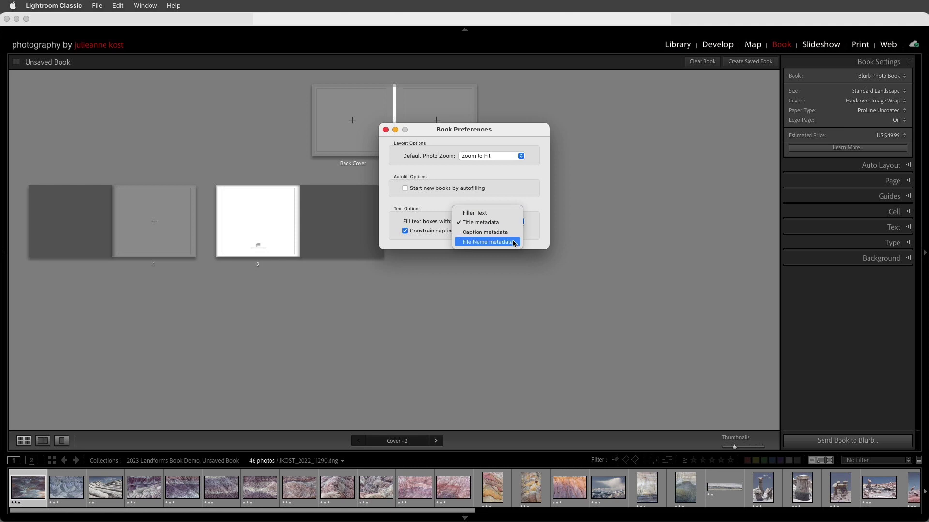
click(529, 232)
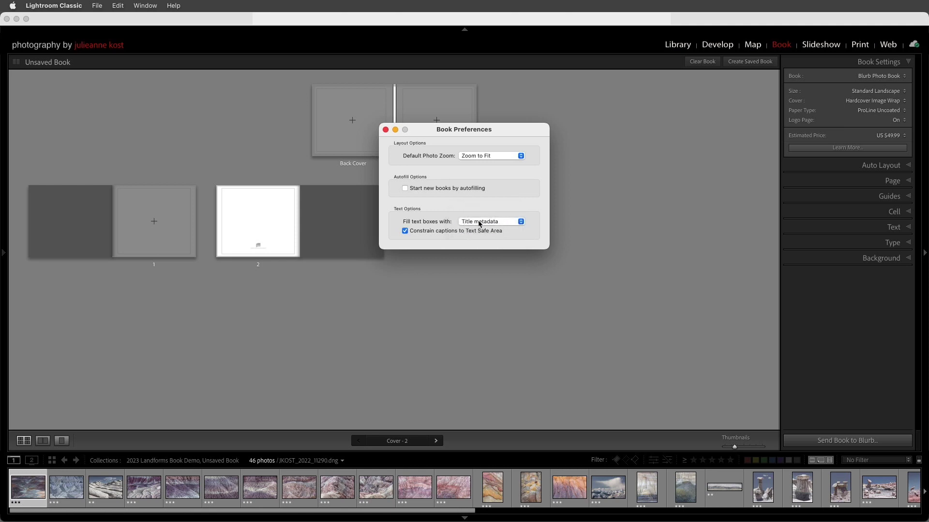
click(385, 130)
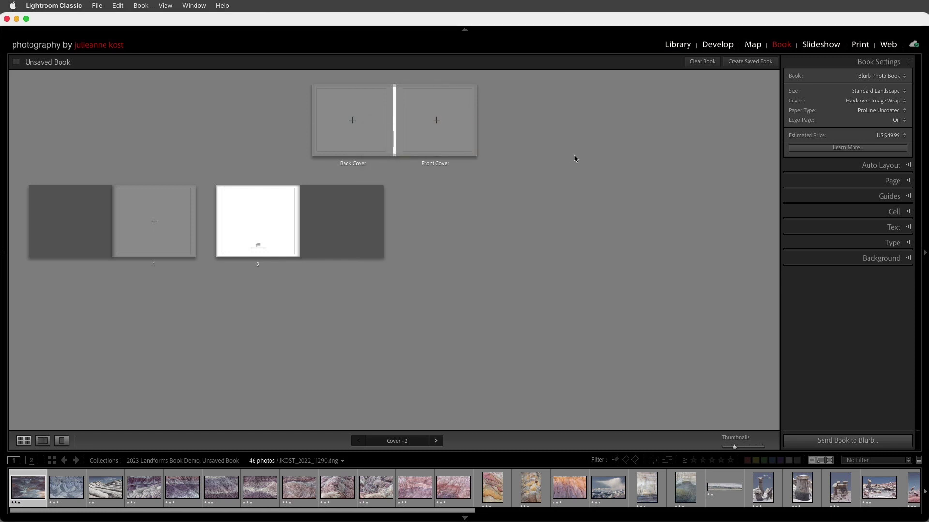
- Open the Left Blank, Right One Photo preset in the Auto Layout Preset Editor with Blank for the left pages
click(829, 165)
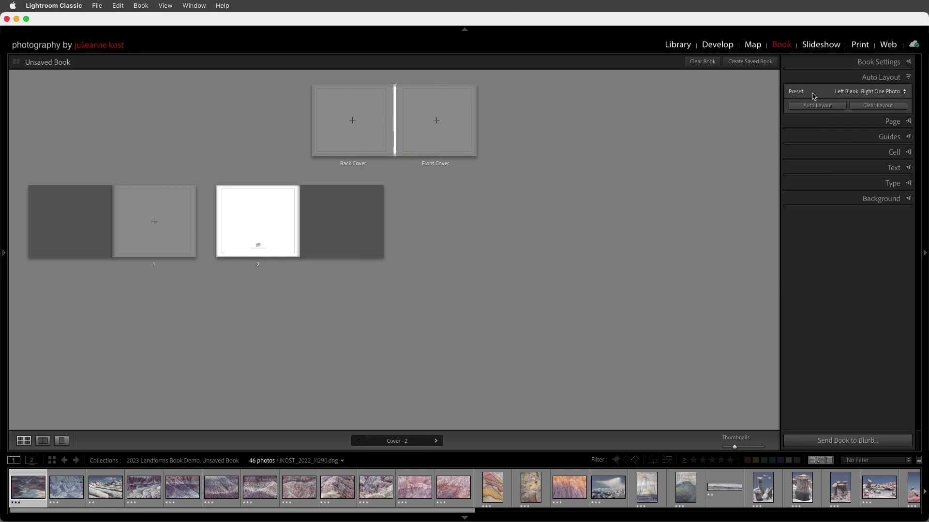
click(877, 93)
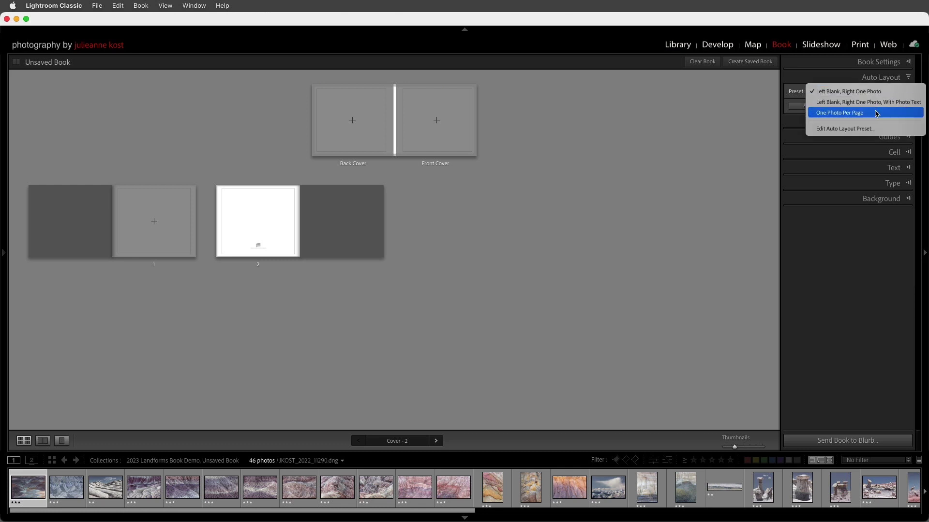
click(876, 129)
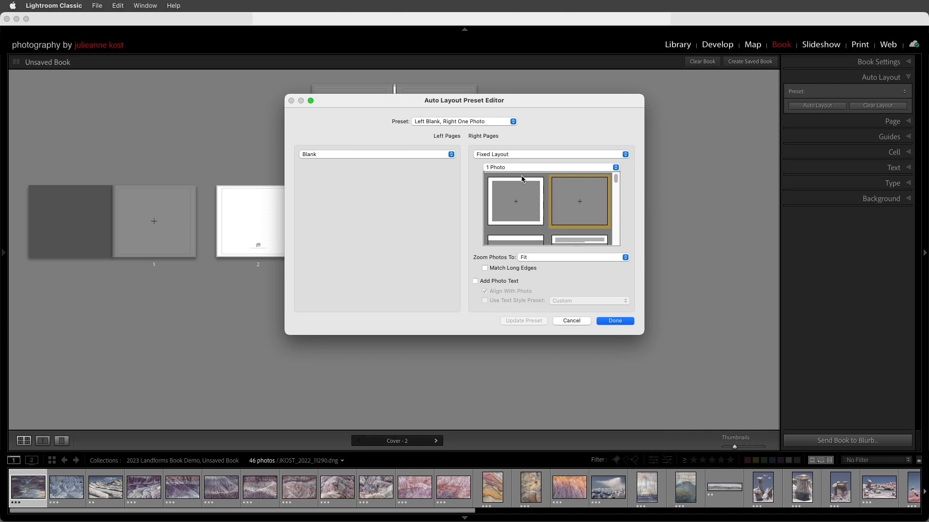
click(374, 154)
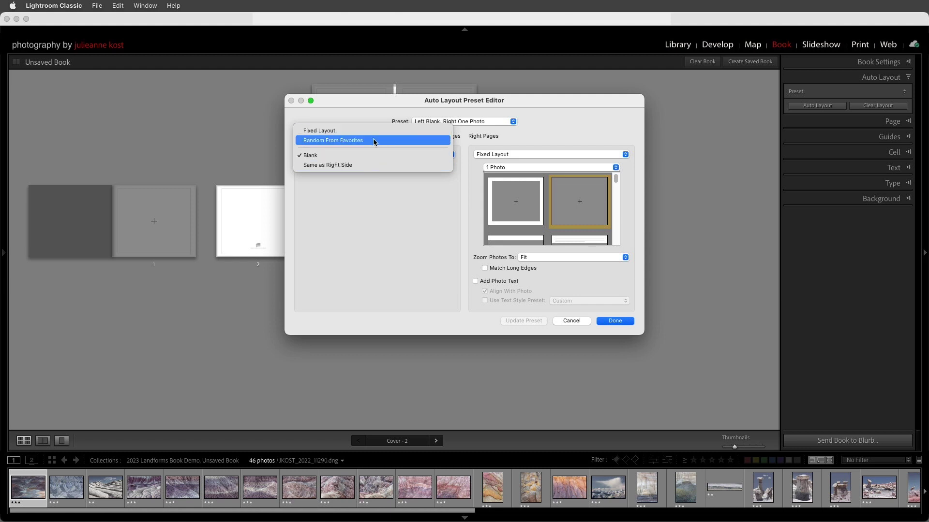
click(370, 156)
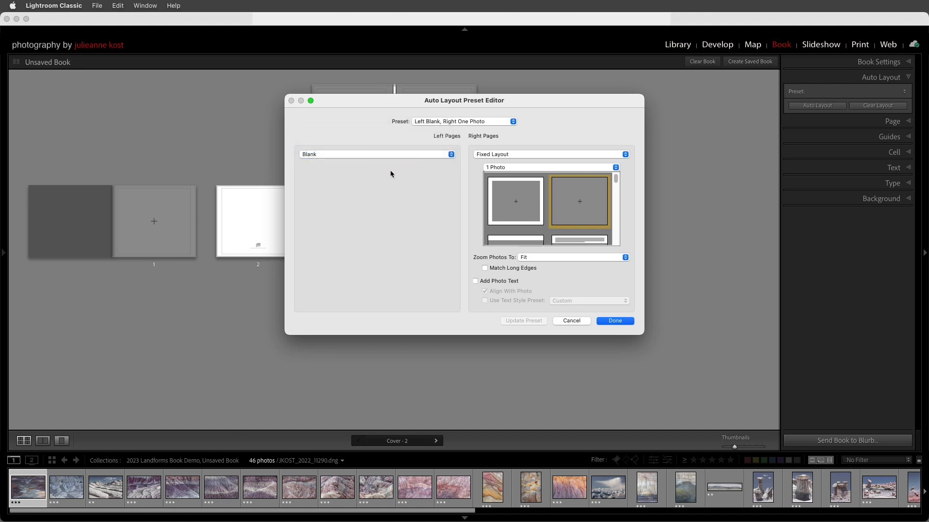
- Use a Fixed Layout for the right pages with the 1 Photo template that has a white border around the photo
click(527, 155)
click(528, 156)
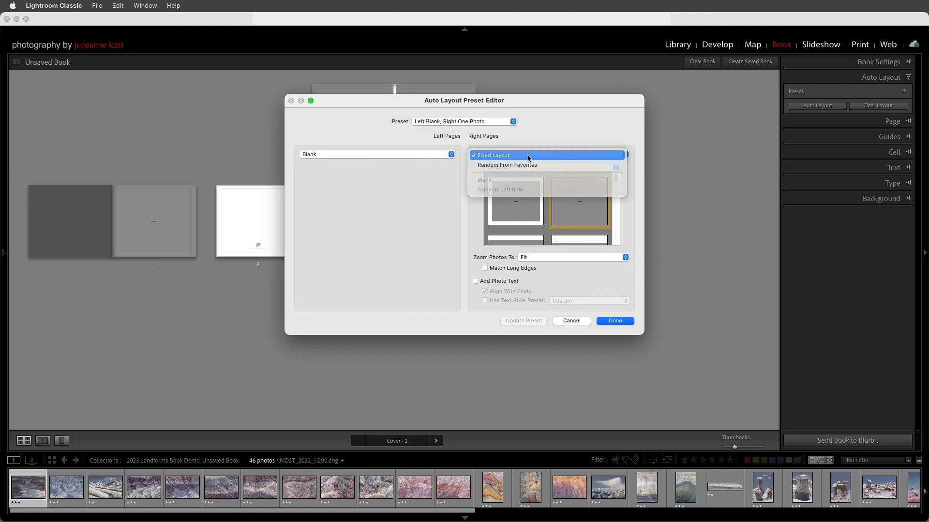
click(525, 199)
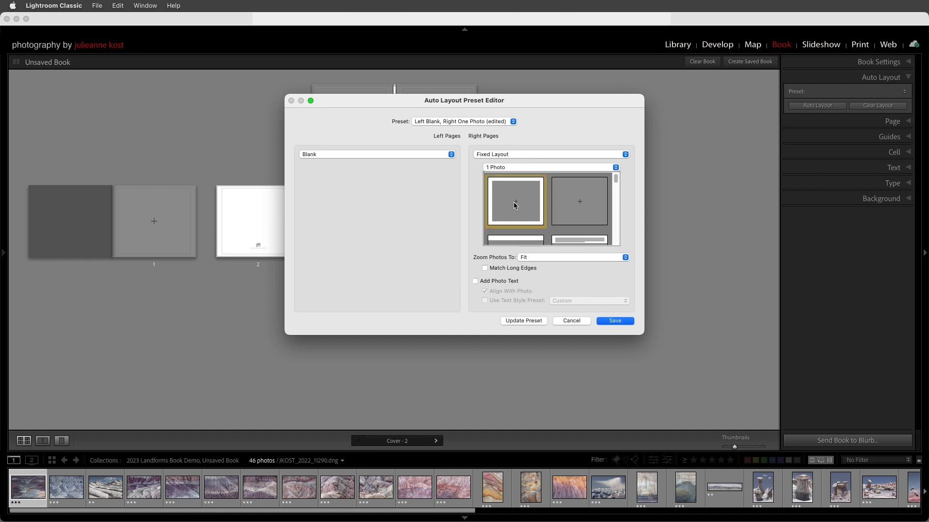
scroll(513, 201, down, 3)
scroll(512, 212, down, 4)
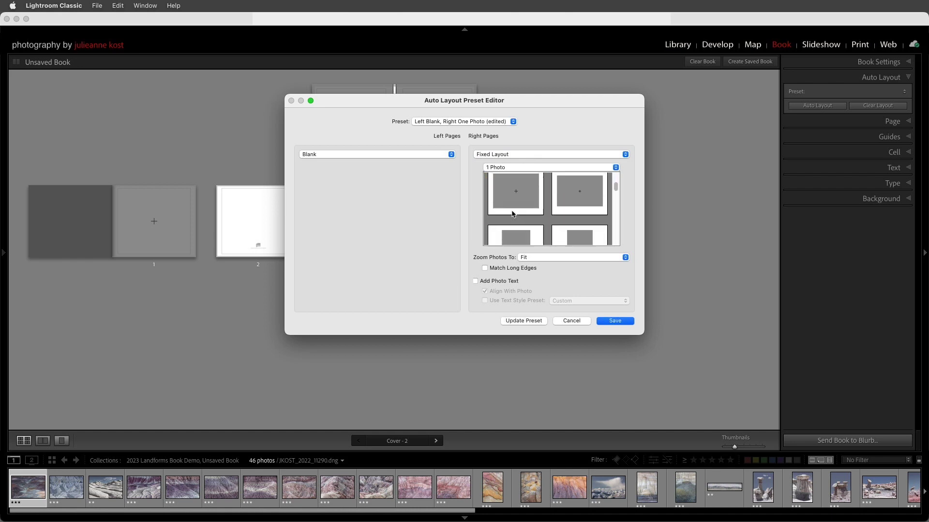
scroll(511, 213, up, 7)
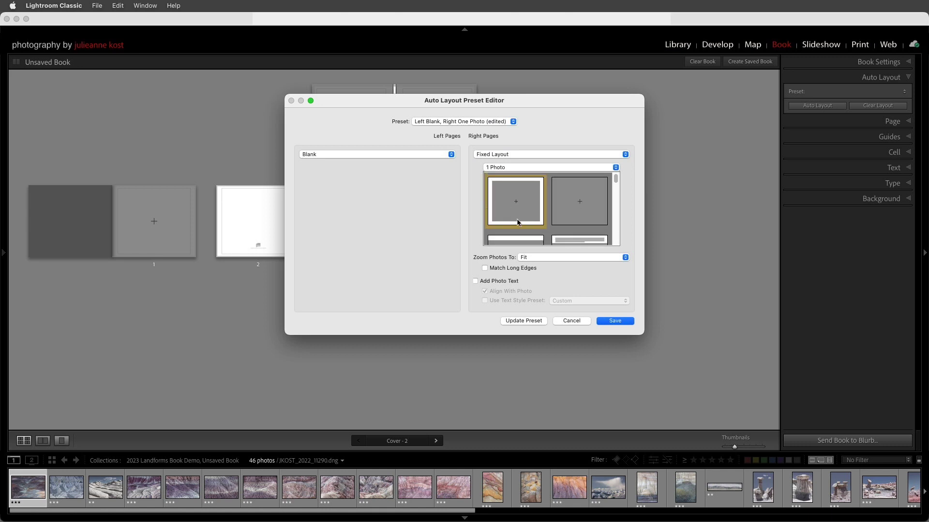
- For the right pages, keep photos zoomed to Fit and add photo text aligned with the photo, using the Custom text style preset
click(525, 258)
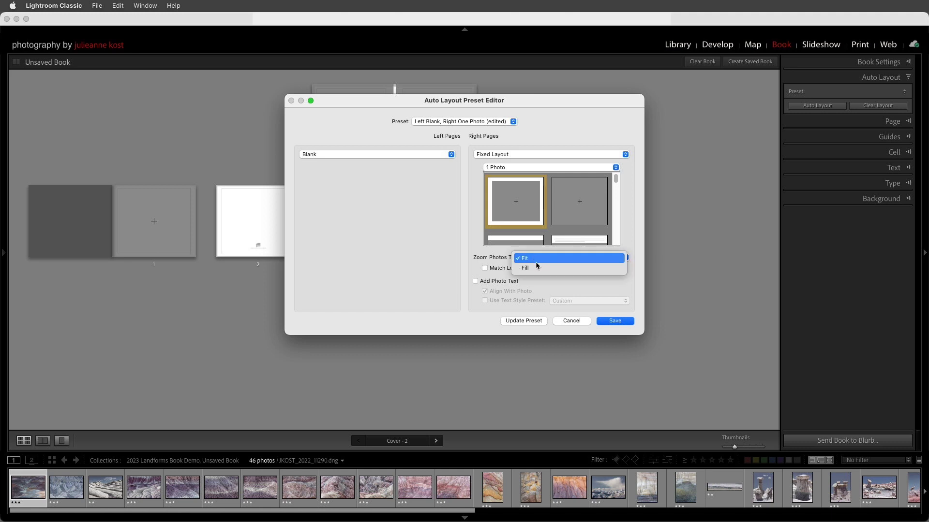
click(525, 258)
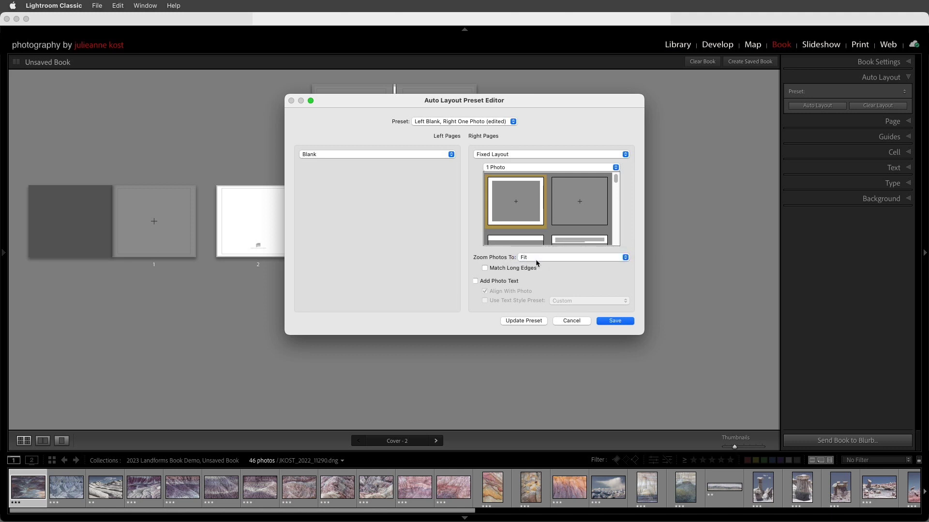
click(475, 281)
click(485, 301)
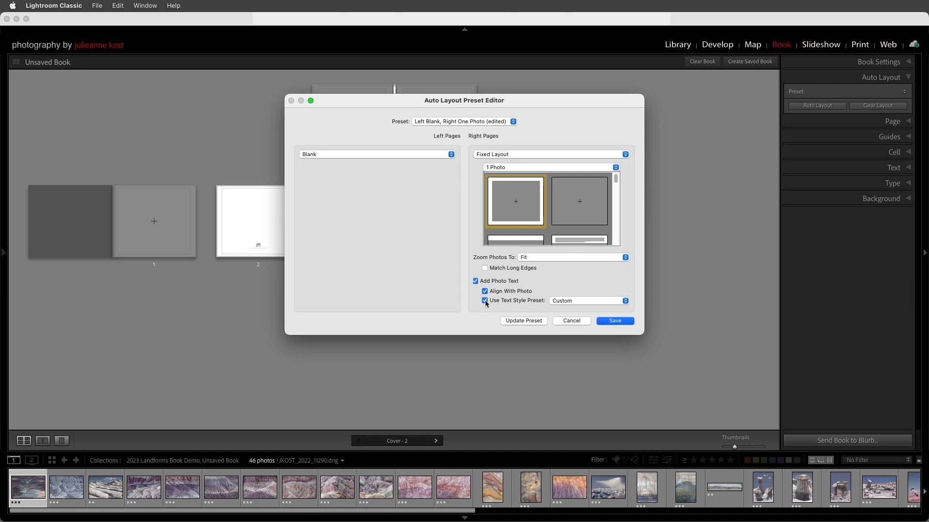
click(577, 301)
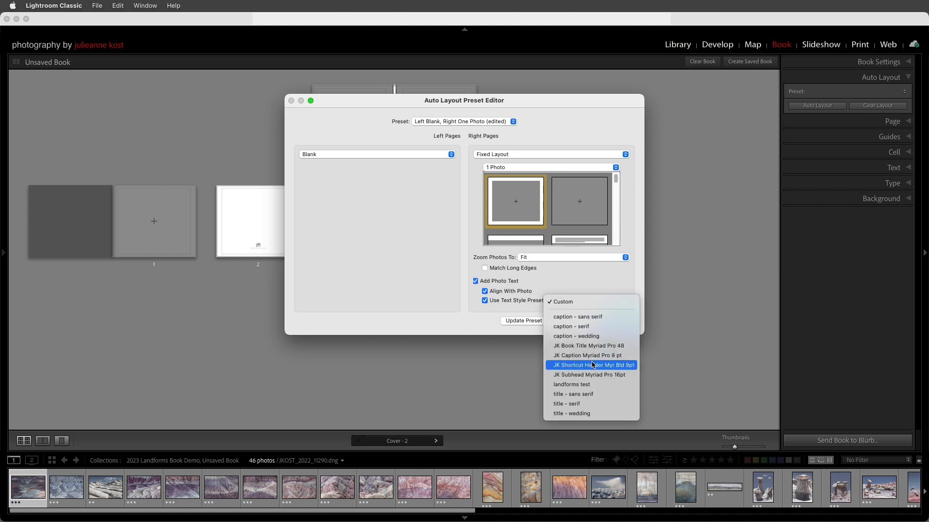
click(591, 281)
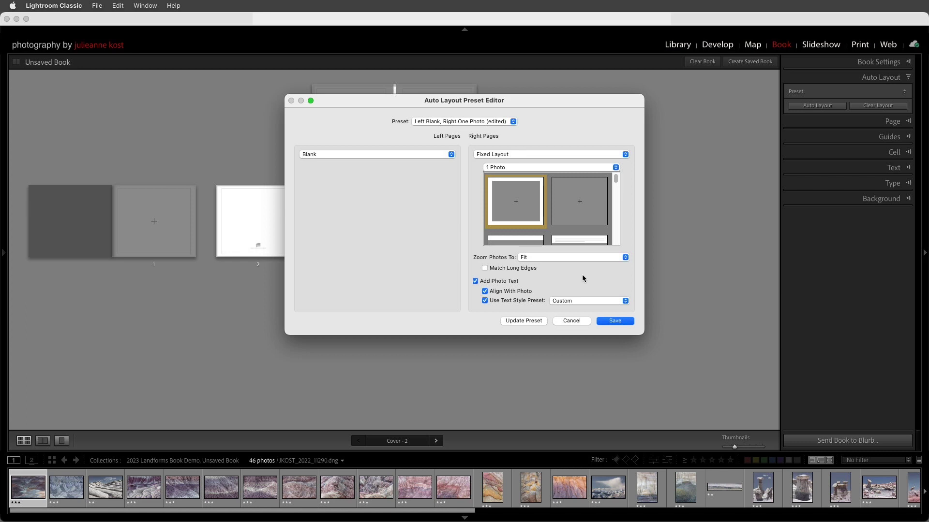
- Save the layout settings as a new preset named Landforms and auto-fill the book with it
click(615, 321)
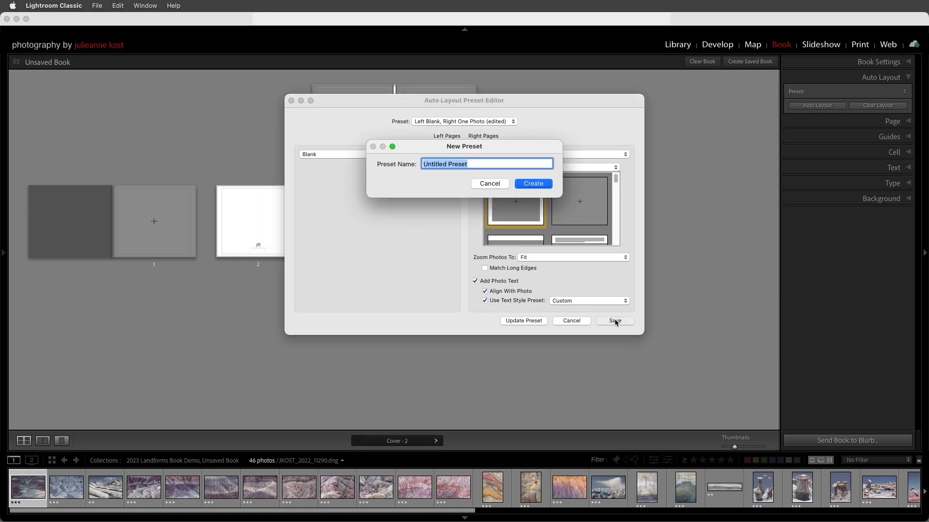
text(Landforms)
click(538, 184)
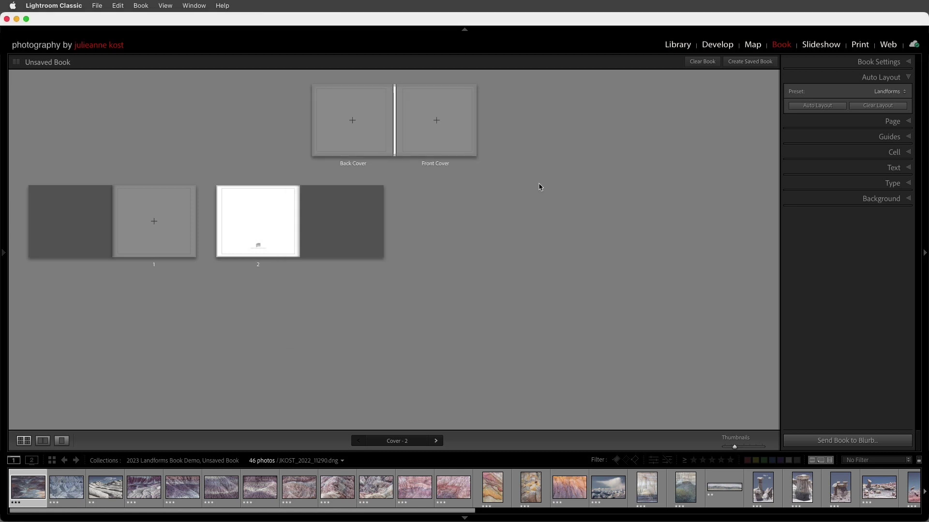
click(814, 107)
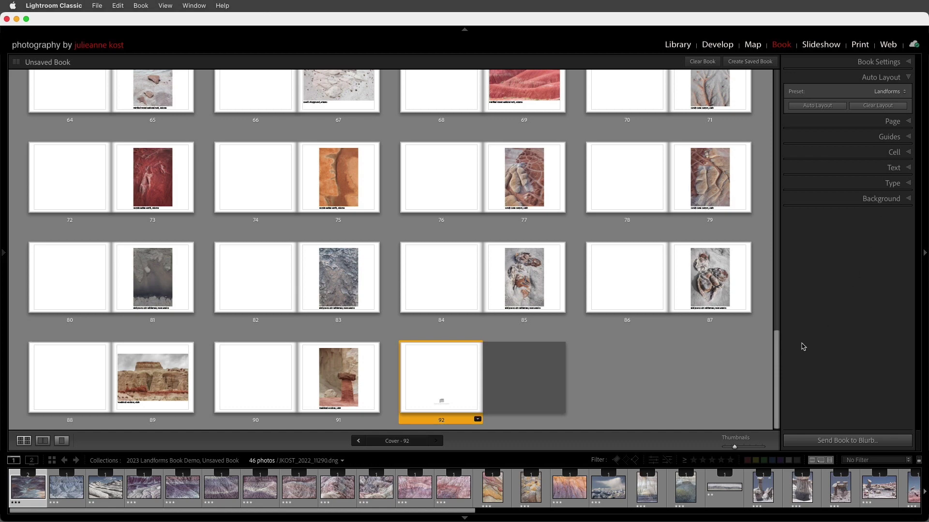
drag(777, 369, 778, 94)
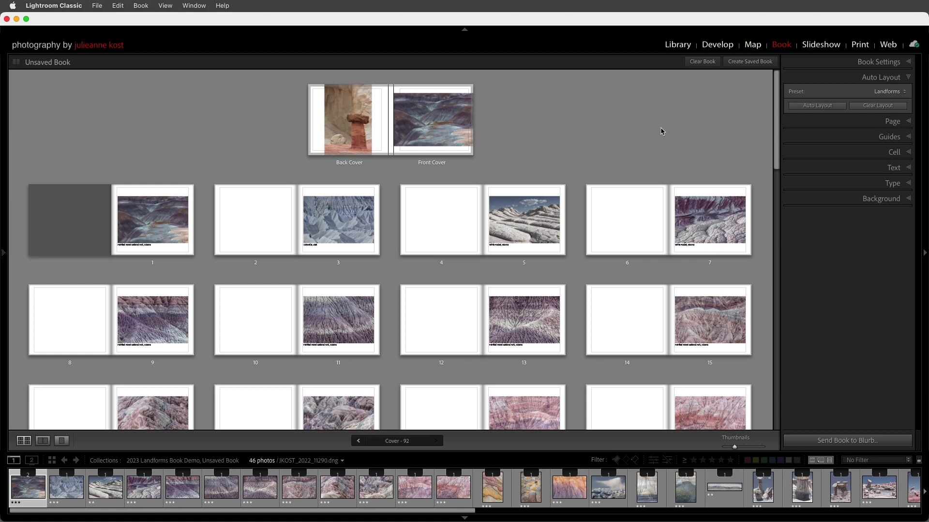
- Examine page 3 as part of its spread, as a single page and zoomed in on the photo
click(354, 266)
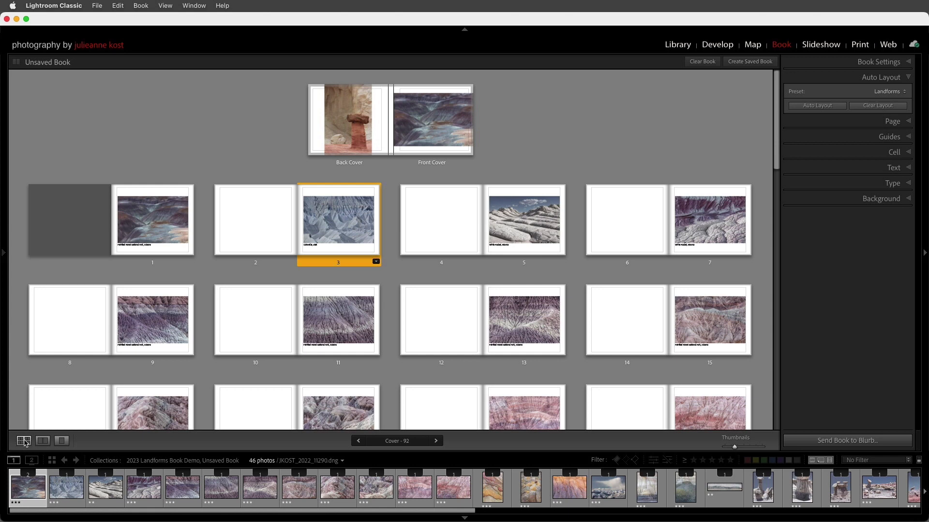
click(42, 441)
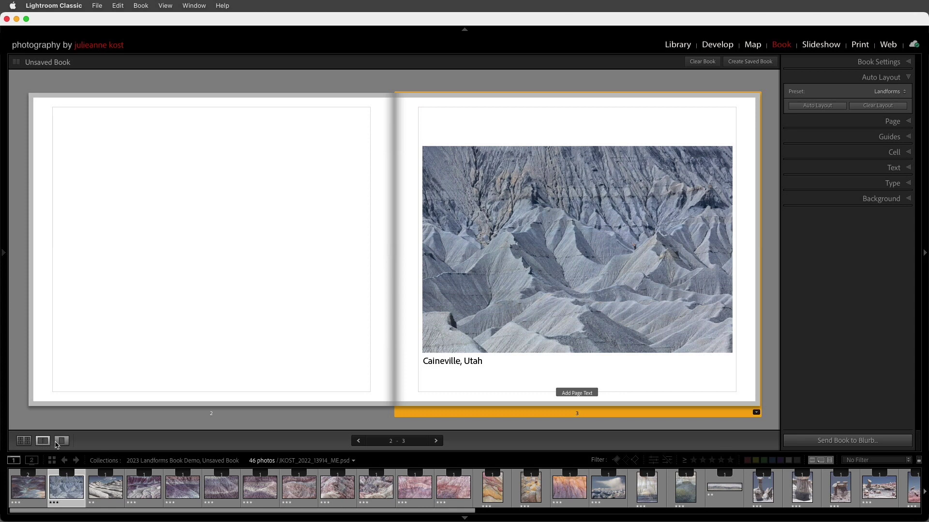
click(61, 441)
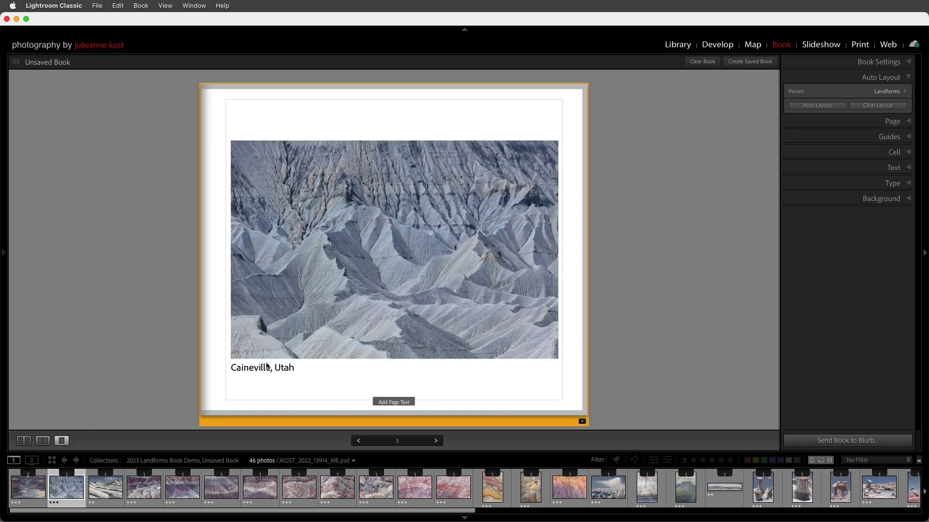
double_click(344, 288)
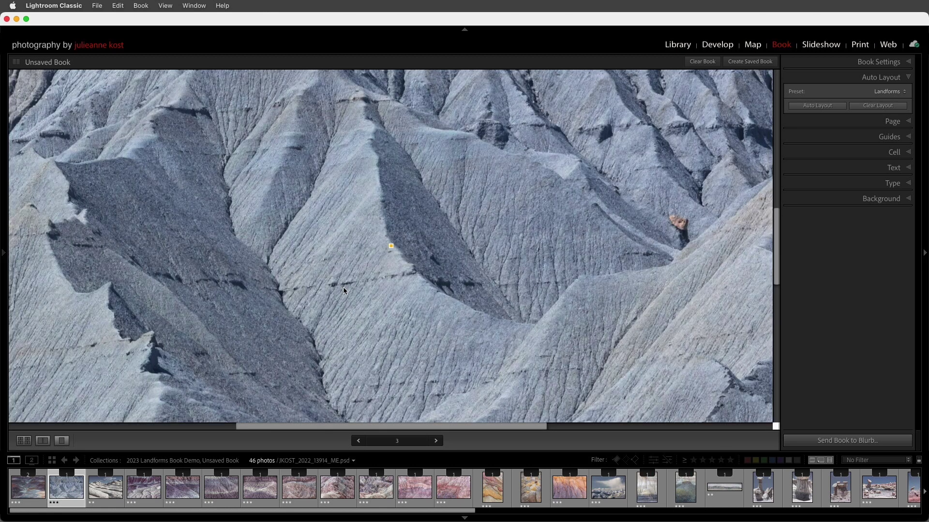
click(344, 290)
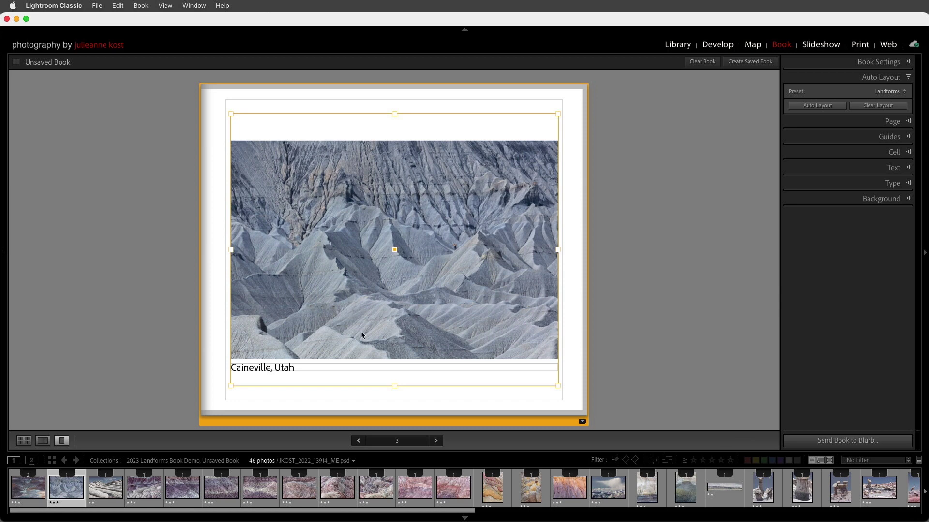
- Page forward through the book, first as single pages to page 7, then as two-page spreads to pages 14-15
click(436, 443)
click(436, 443)
click(435, 443)
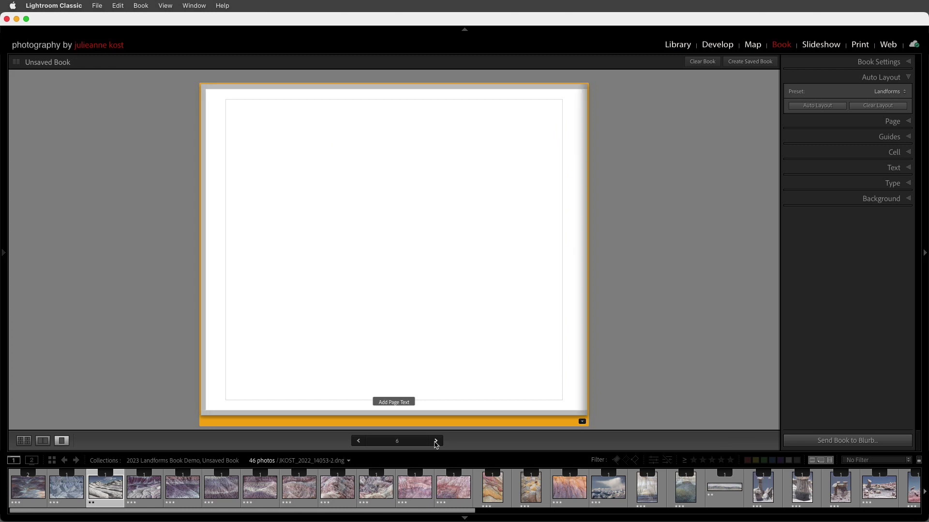
click(436, 441)
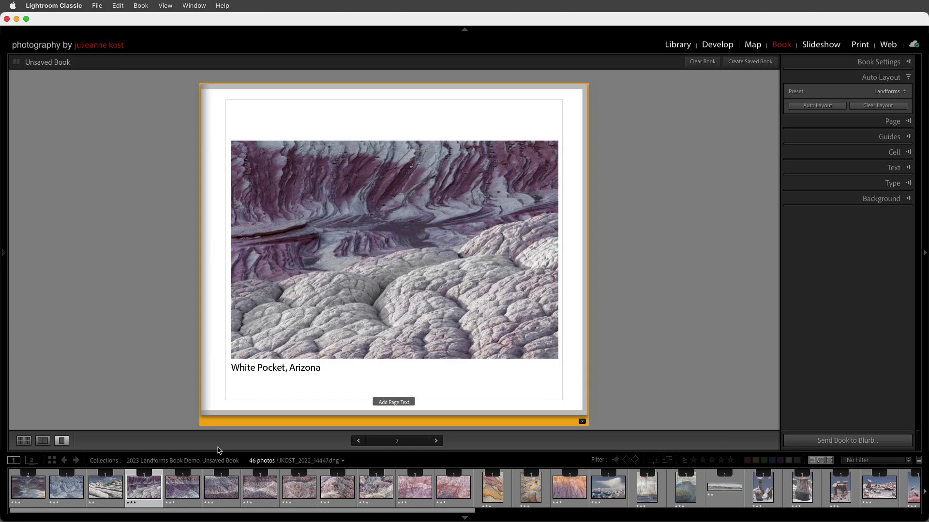
click(43, 441)
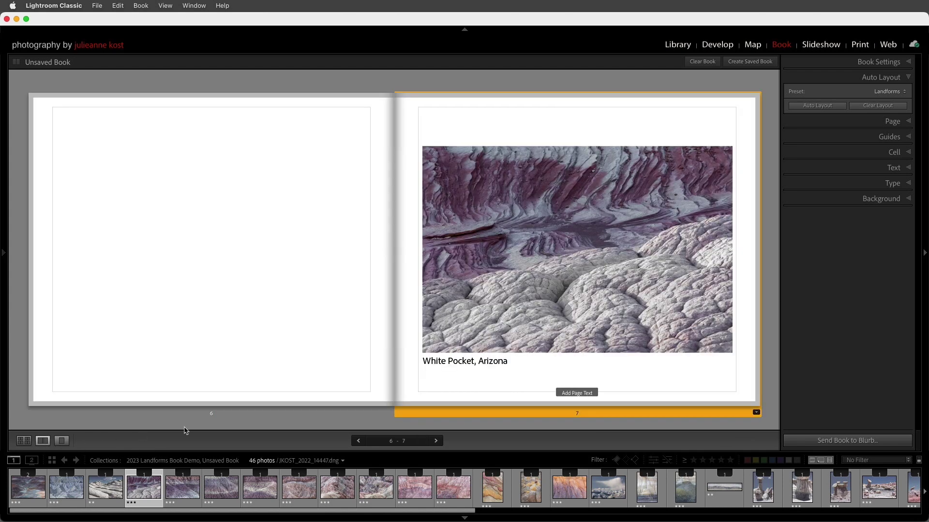
key(Right)
key(Right)
key(Right)
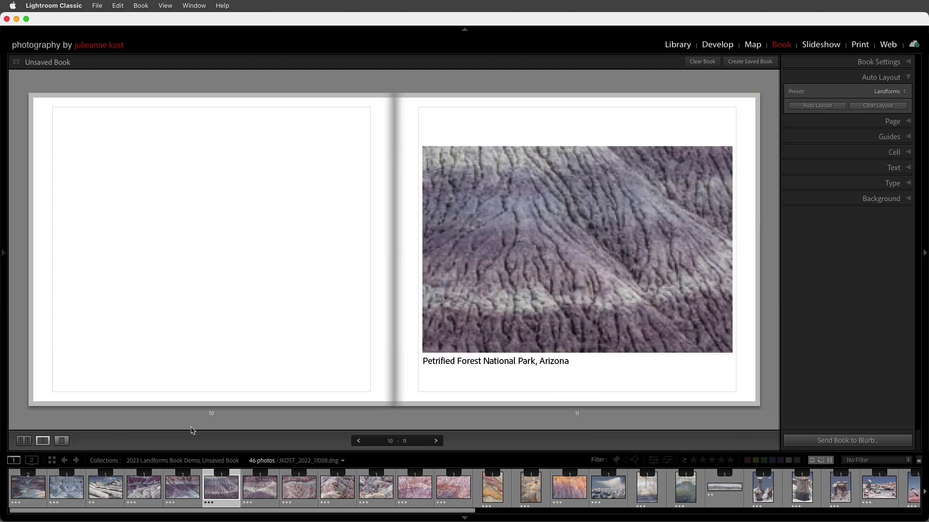
key(Right)
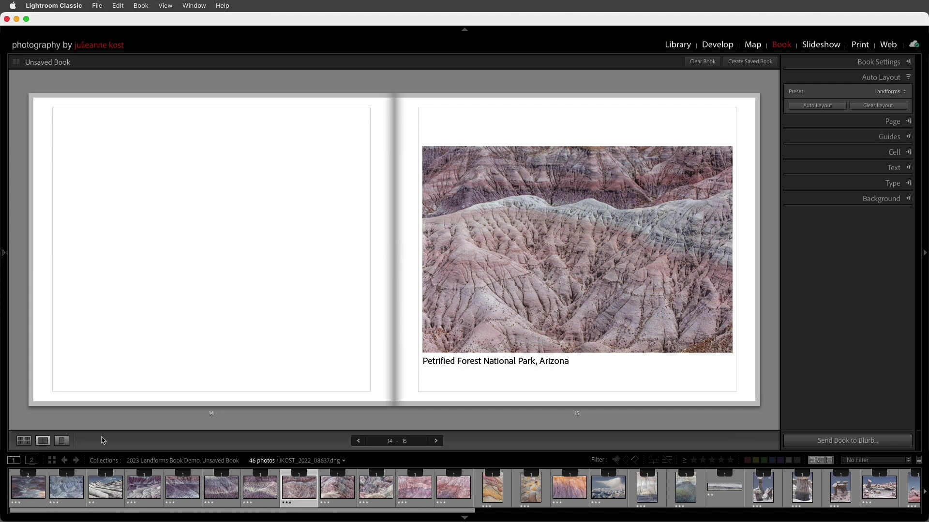
- Compare the single-page and spread views of pages 14-15, and return to the multi-page view to look over the thumbnails
key(super+t)
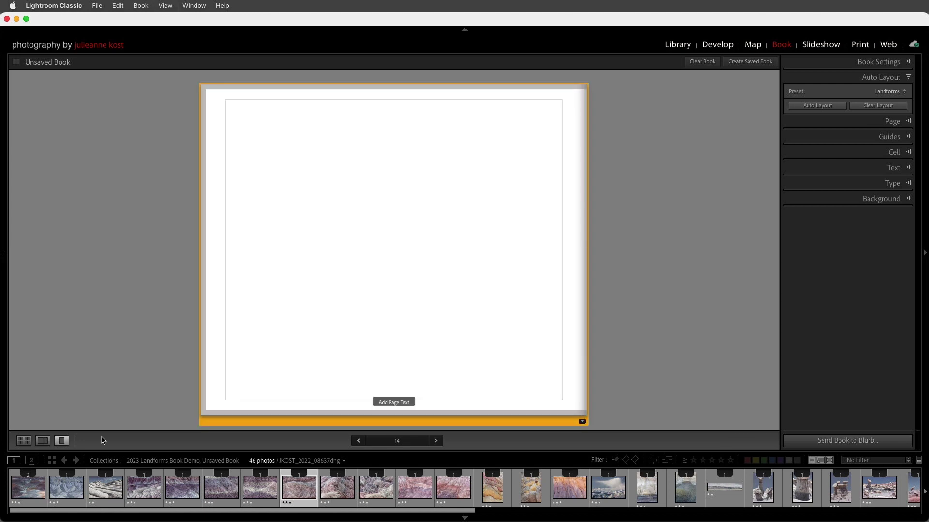
key(super+r)
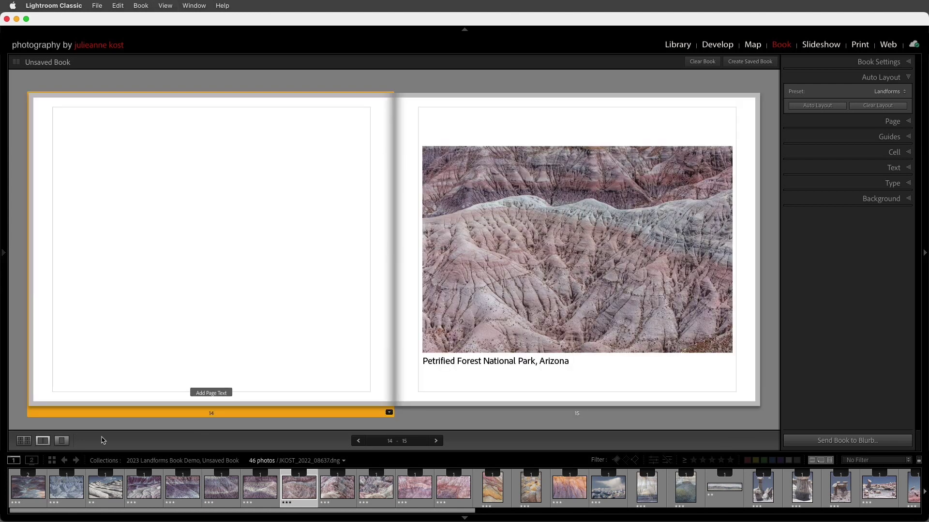
key(super+e)
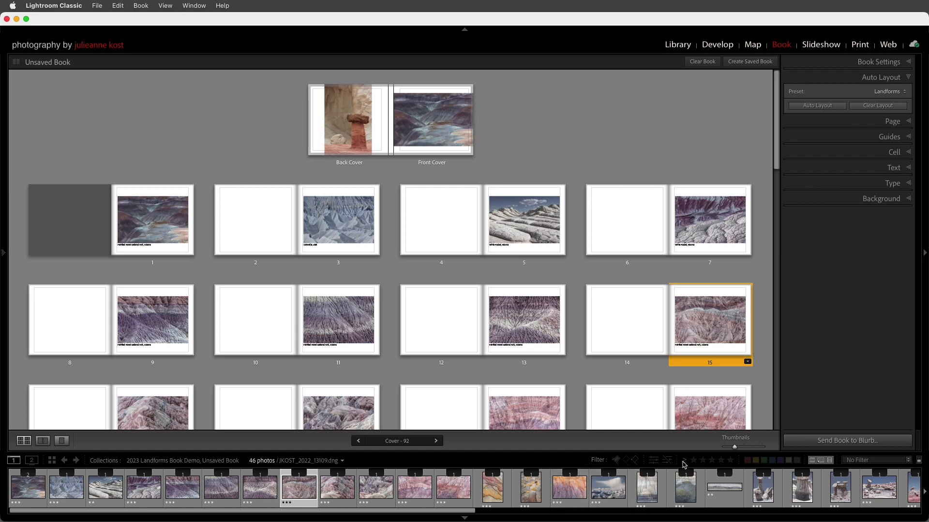
mouse_move(731, 451)
mouse_down()
mouse_move(750, 449)
mouse_move(735, 450)
mouse_up()
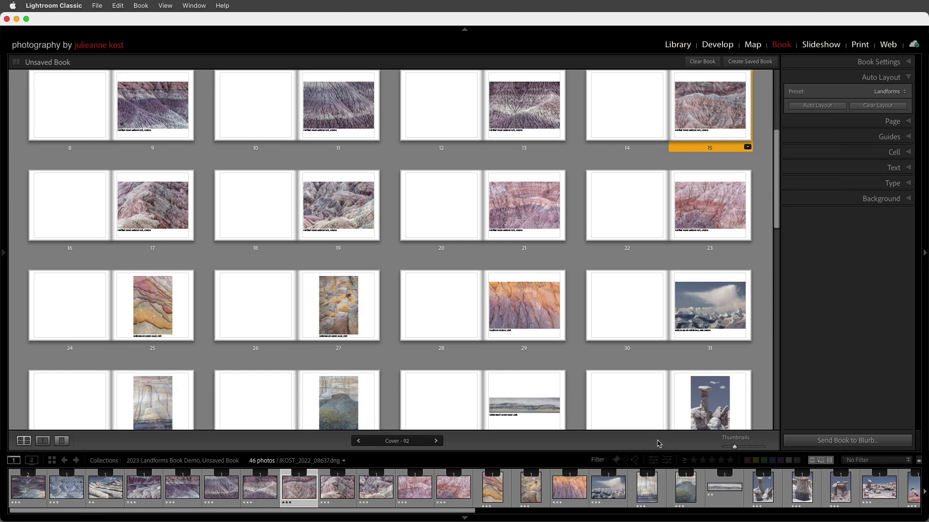
- Clear the auto layout from the book and open the empty cover in single-page view, checking it zoomed in and out
click(877, 106)
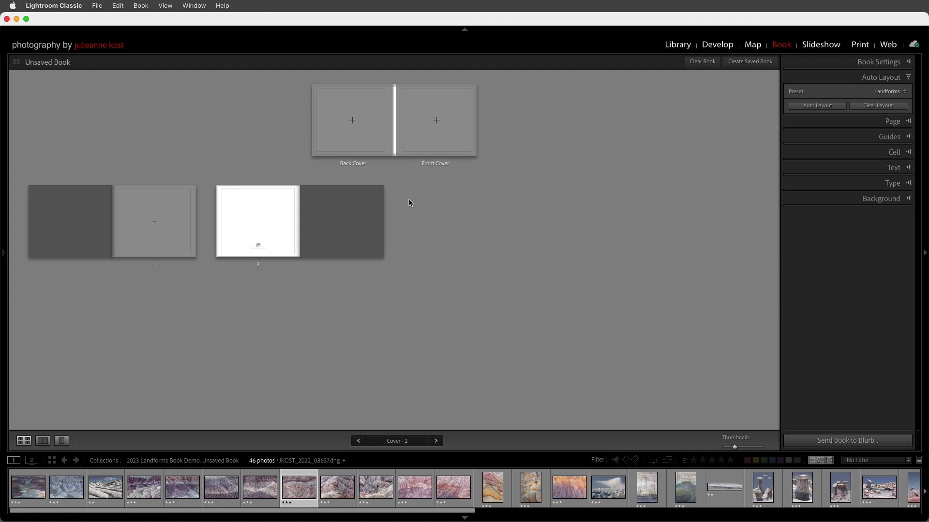
double_click(412, 164)
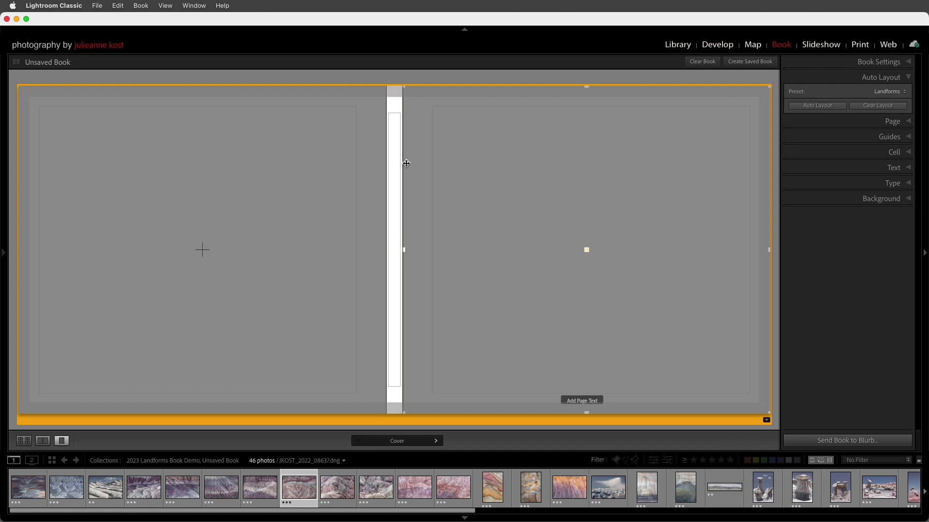
key(super+equal)
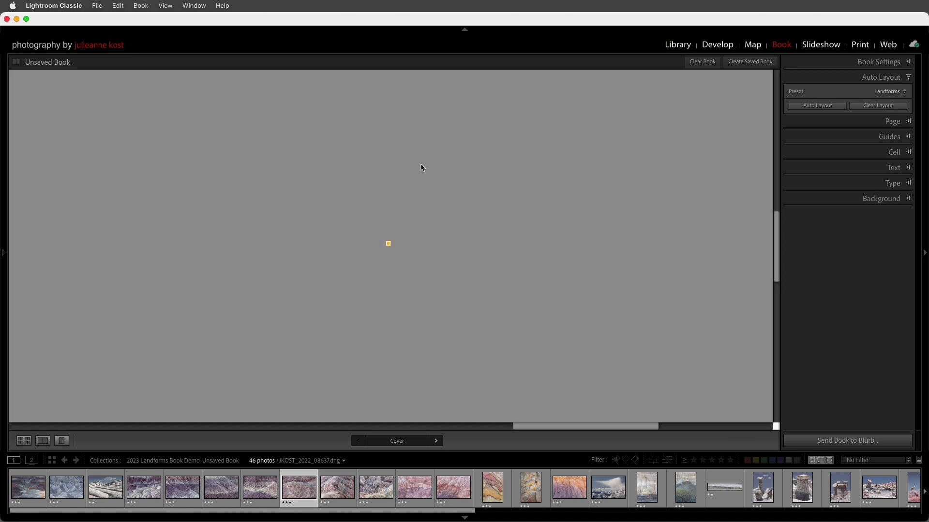
key(super+minus)
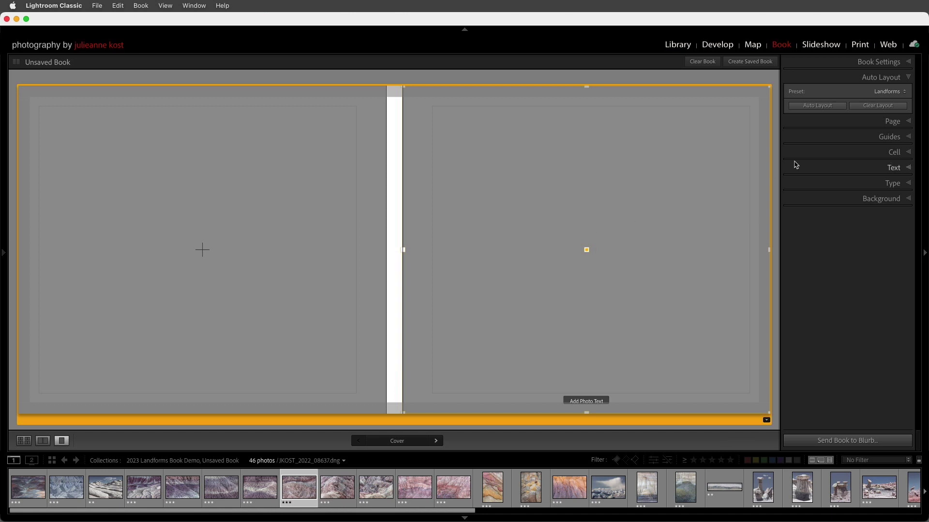
- Apply the cover template with a square photo above text on the back and a full-bleed photo with text on the front
click(845, 121)
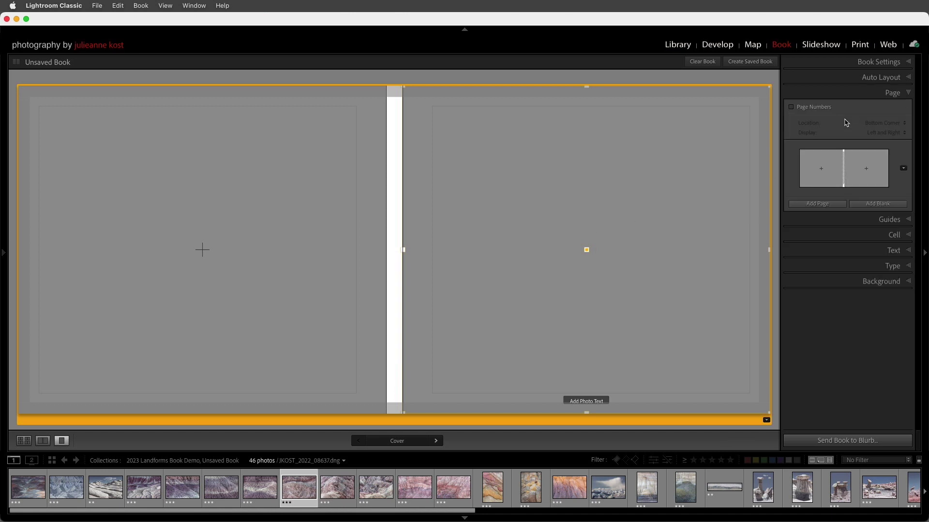
click(903, 169)
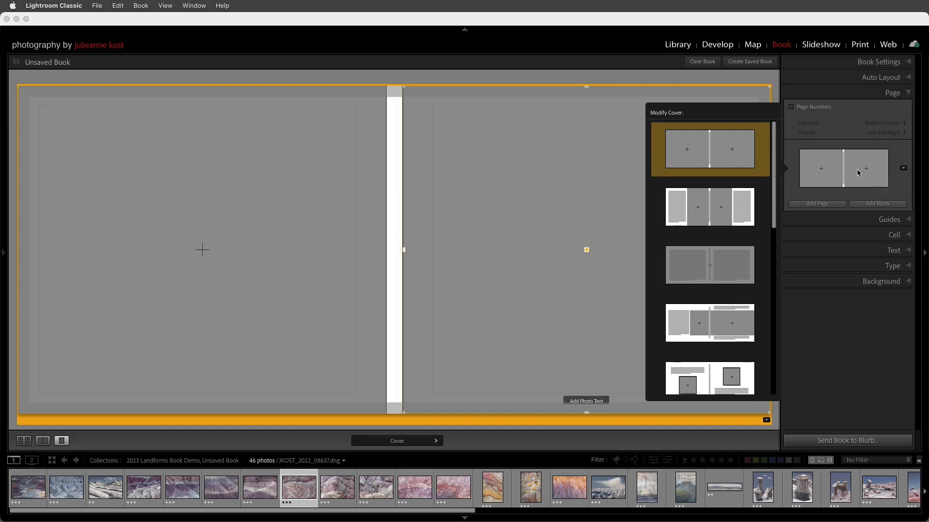
drag(775, 145, 774, 314)
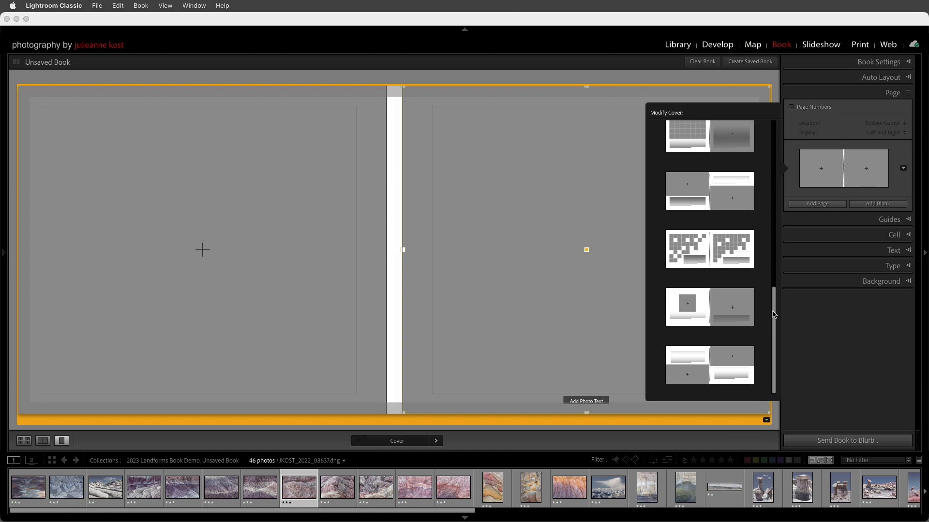
click(742, 305)
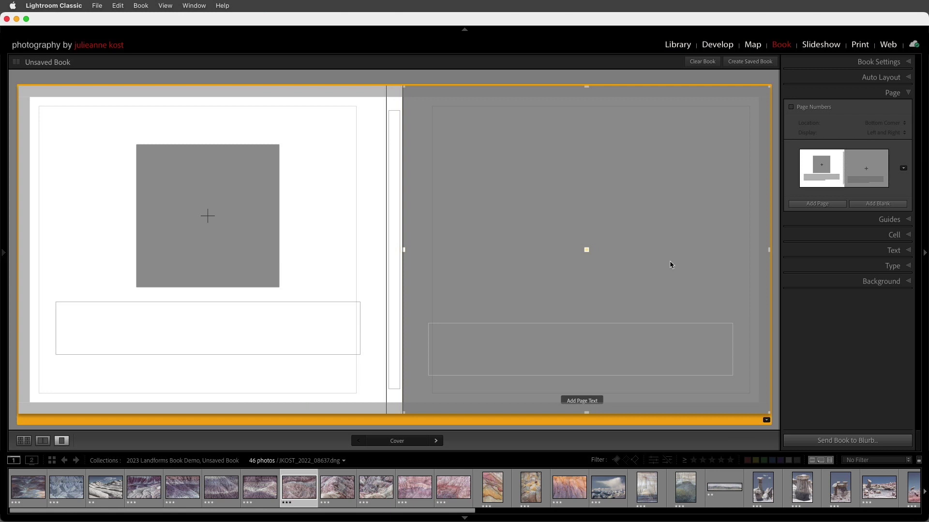
- Inspect the front cover's text cell and the back cover's text and photo cells
click(599, 357)
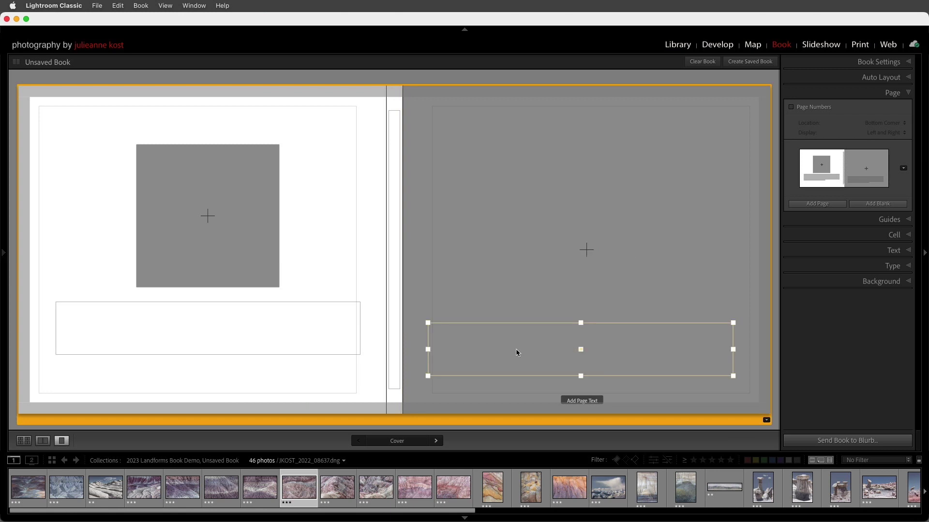
click(327, 313)
click(259, 225)
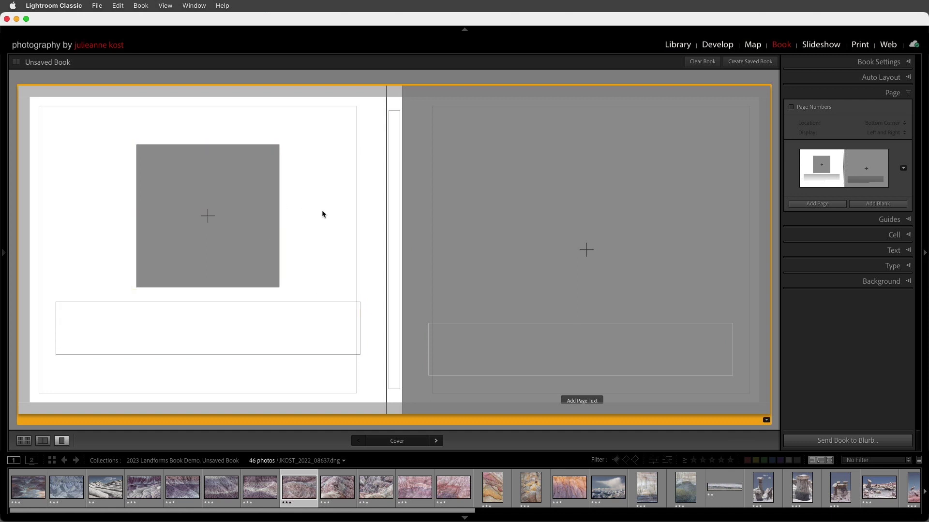
- Turn the Page Bleed guide off and on again to check the bleed area around the cover
click(816, 219)
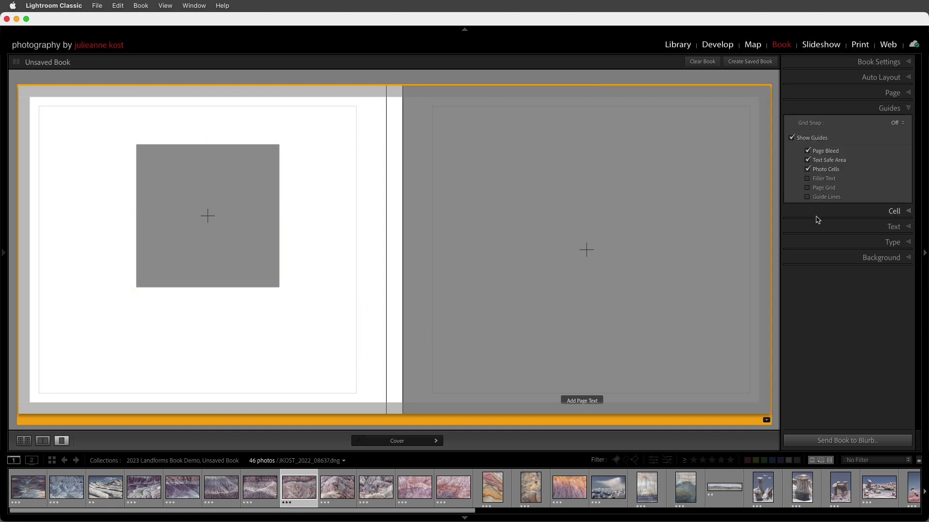
click(808, 151)
click(807, 151)
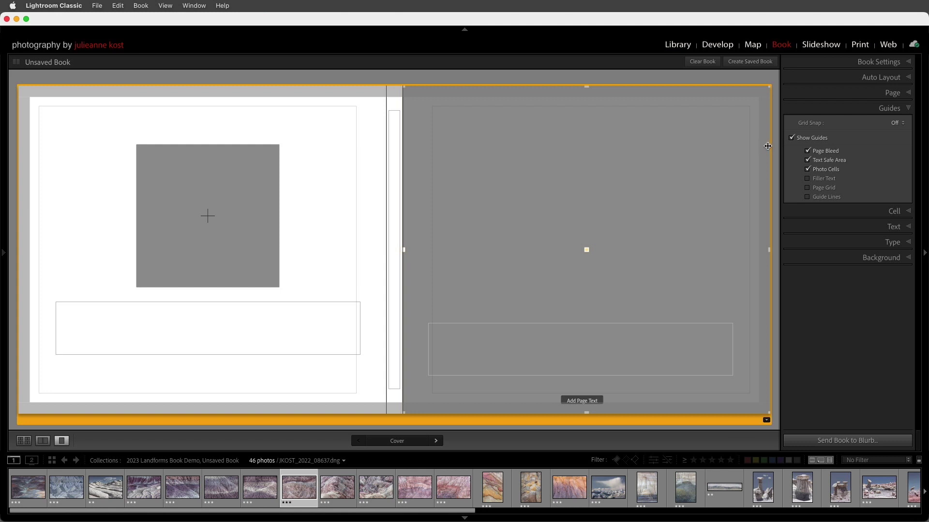
- Turn the Text Safe Area and Photo Cells guides off and on again to compare the cover with and without them
click(820, 163)
click(820, 163)
click(807, 170)
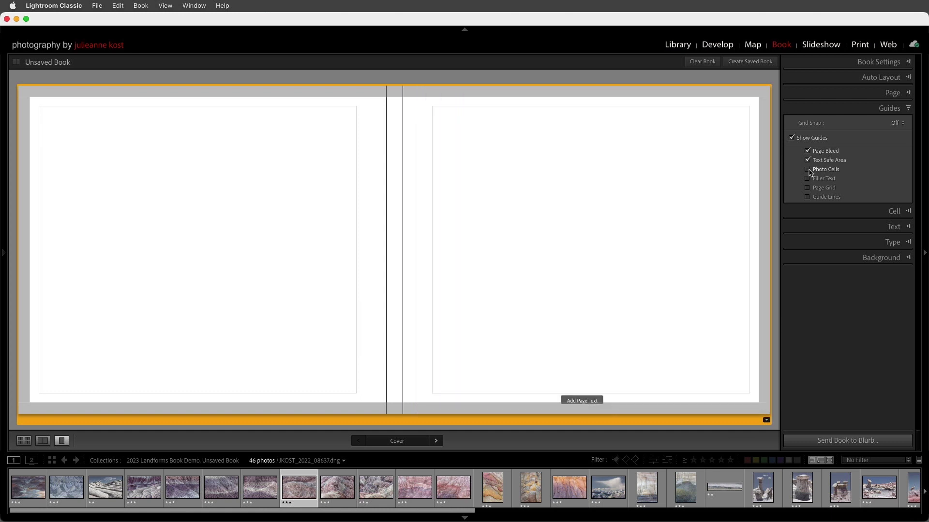
click(808, 169)
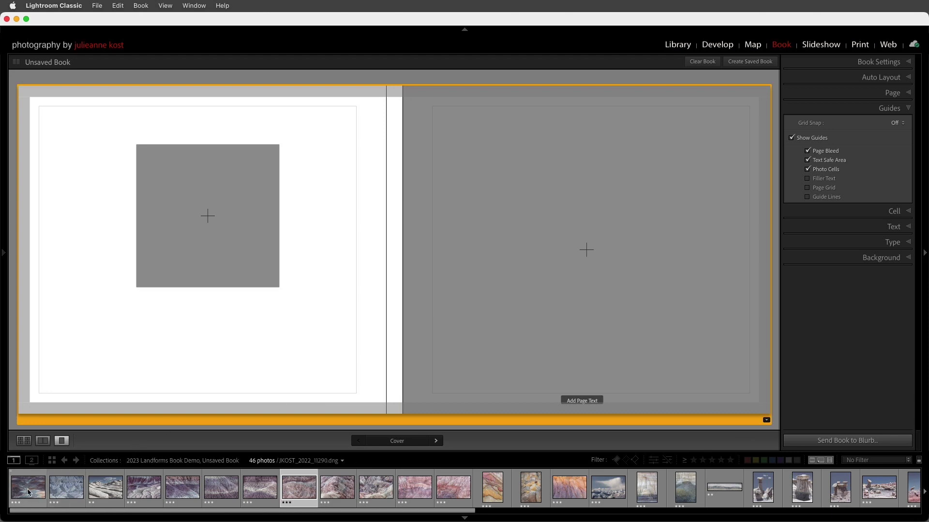
- Place the first filmstrip photo on the front cover, zoom it to fill the cell and shift the image toward the right within it
drag(28, 493, 508, 218)
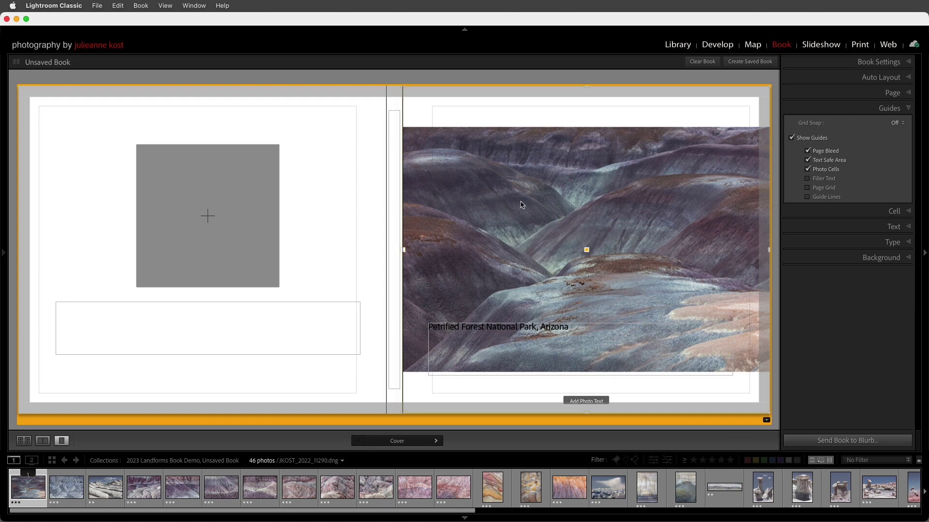
click(522, 205)
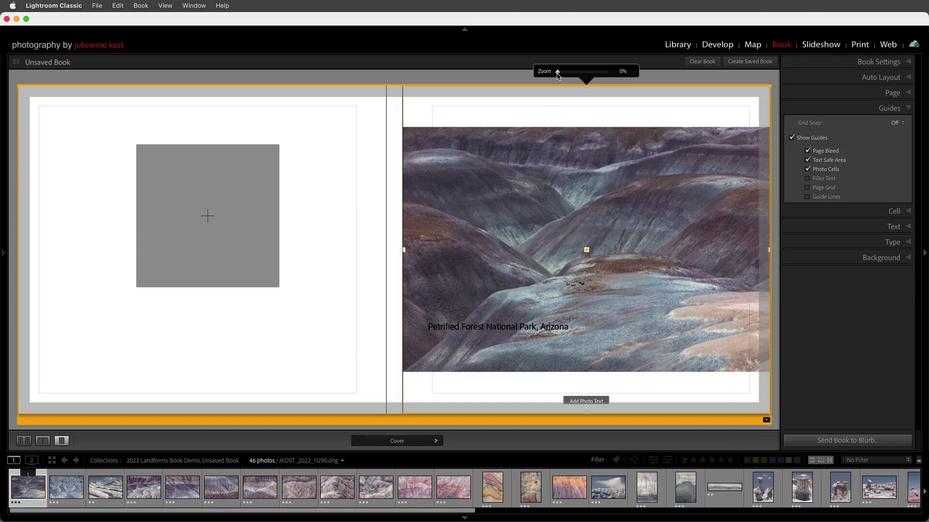
drag(557, 76, 570, 76)
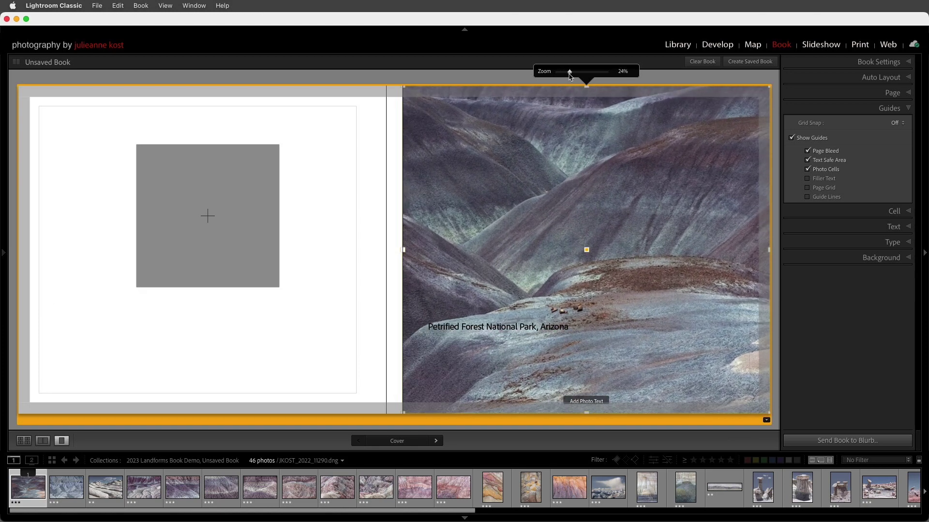
right_click(515, 155)
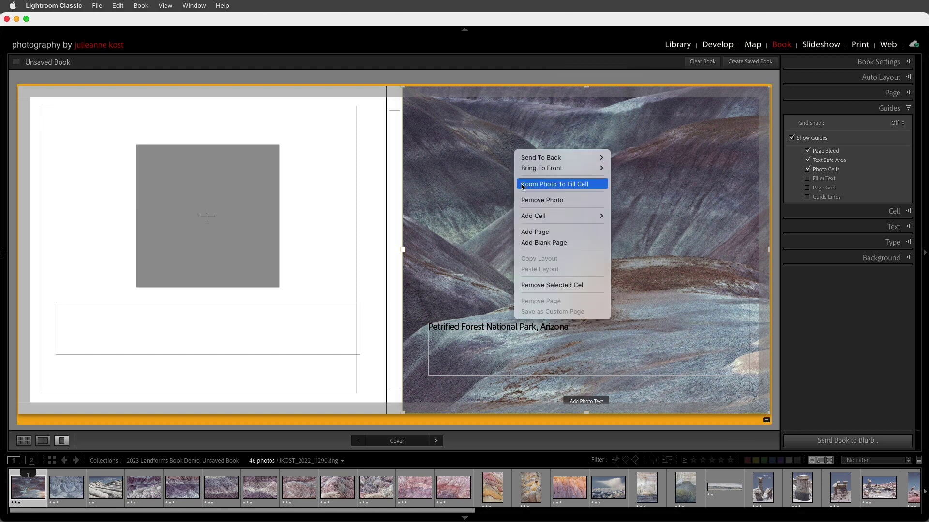
click(587, 185)
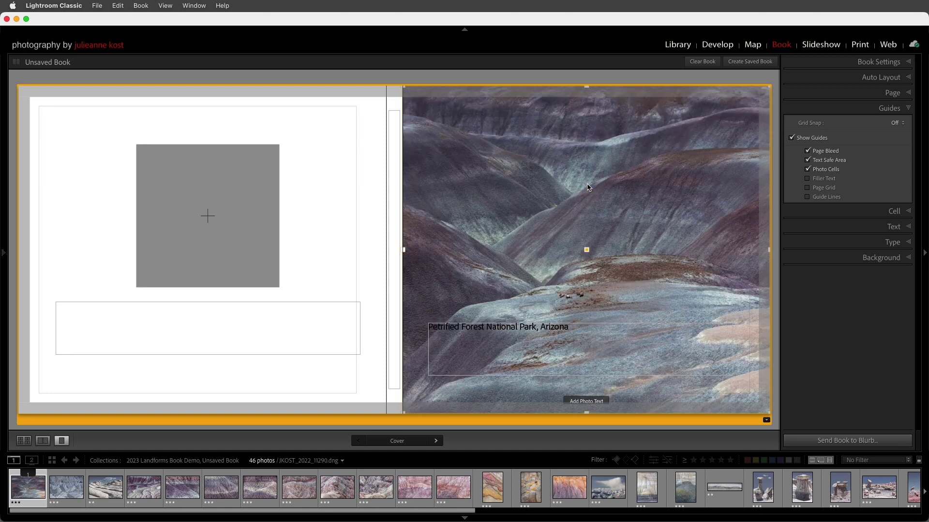
drag(610, 185, 676, 182)
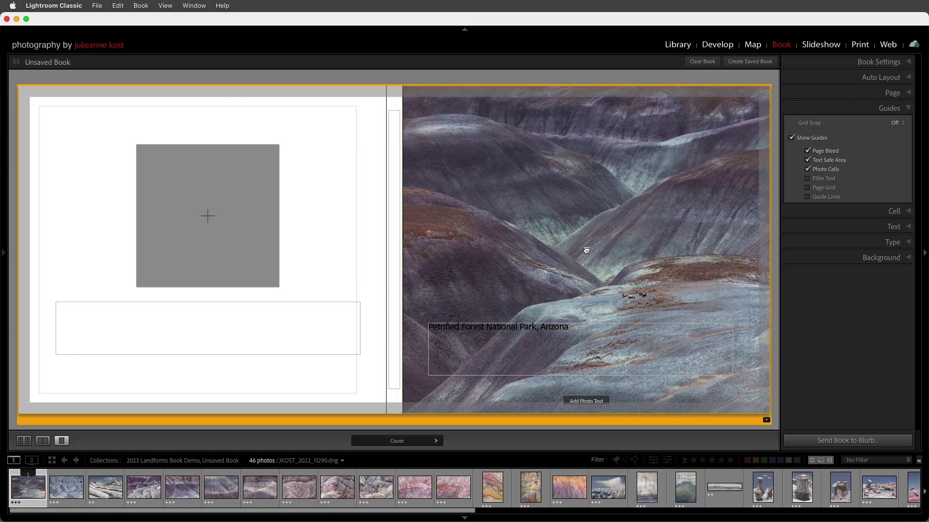
- Try moving the front cover's photo cell toward the back cover and shrinking it from its upper-left corner, undoing each change
drag(587, 251, 490, 248)
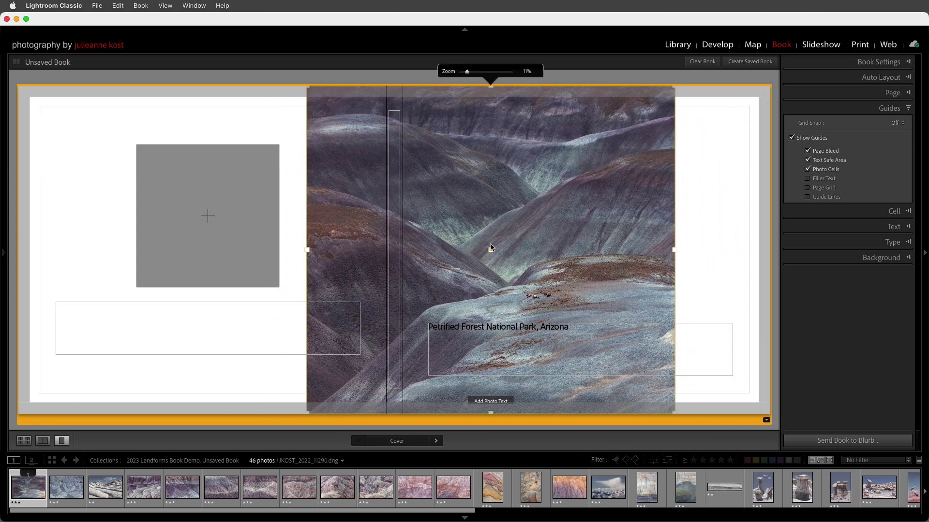
key(super+z)
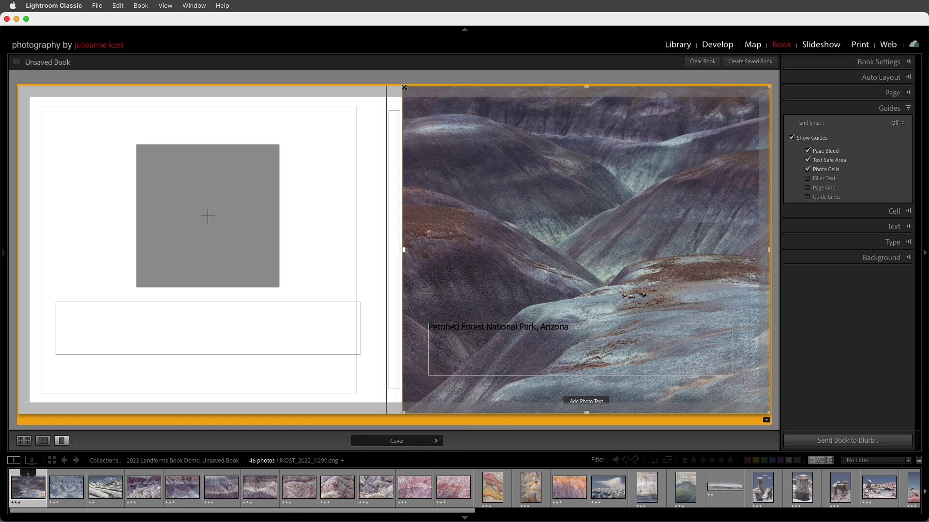
drag(404, 88, 460, 127)
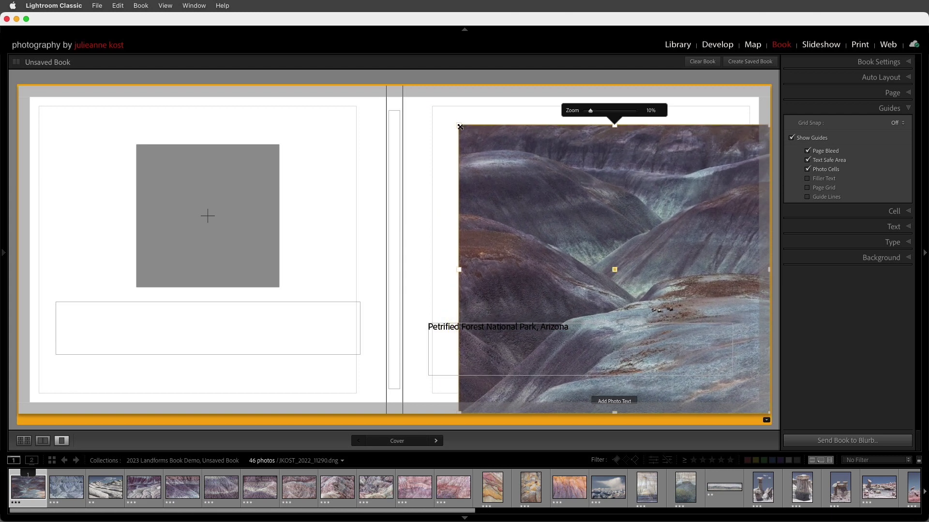
key(super+z)
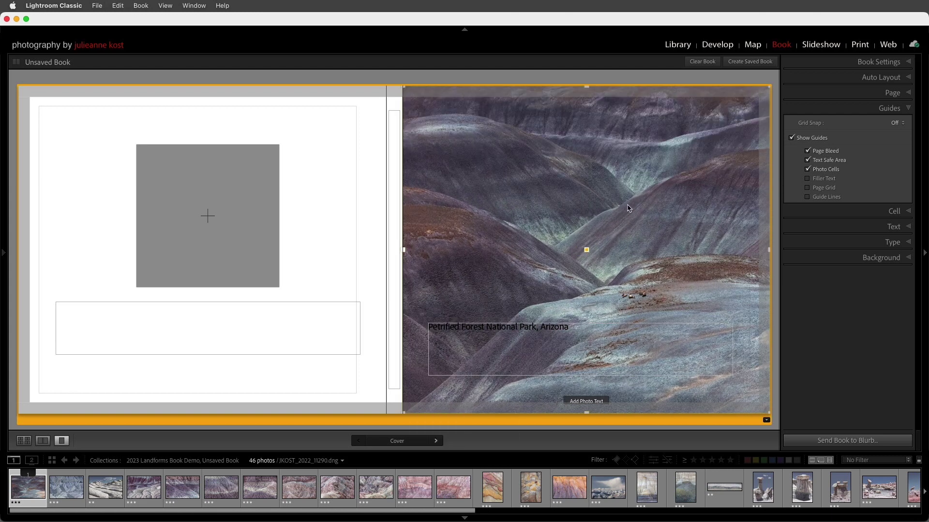
- Replace the front cover's caption text with the title LANDFORMS
click(855, 242)
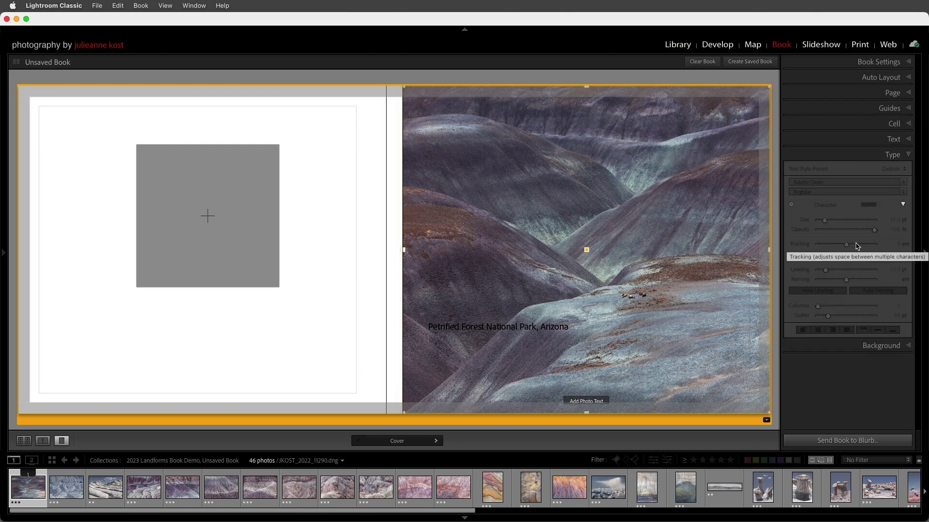
click(553, 328)
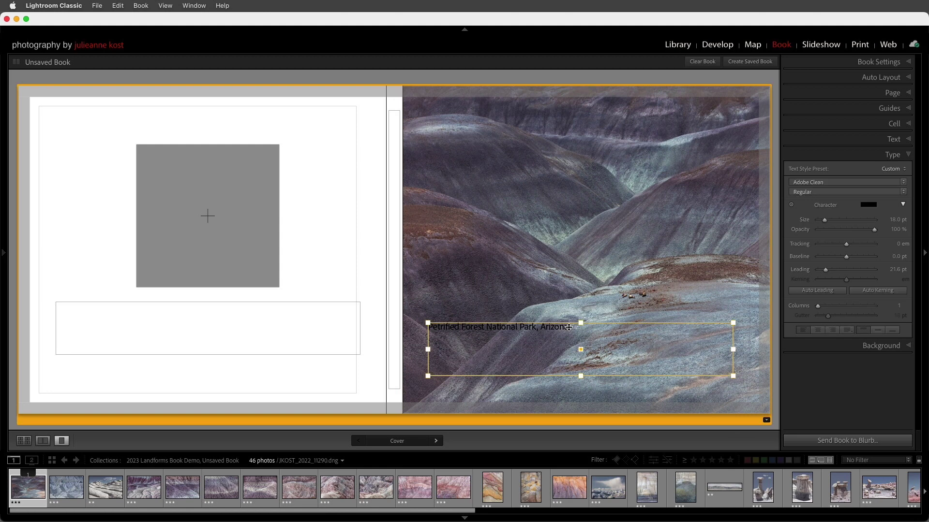
triple_click(532, 329)
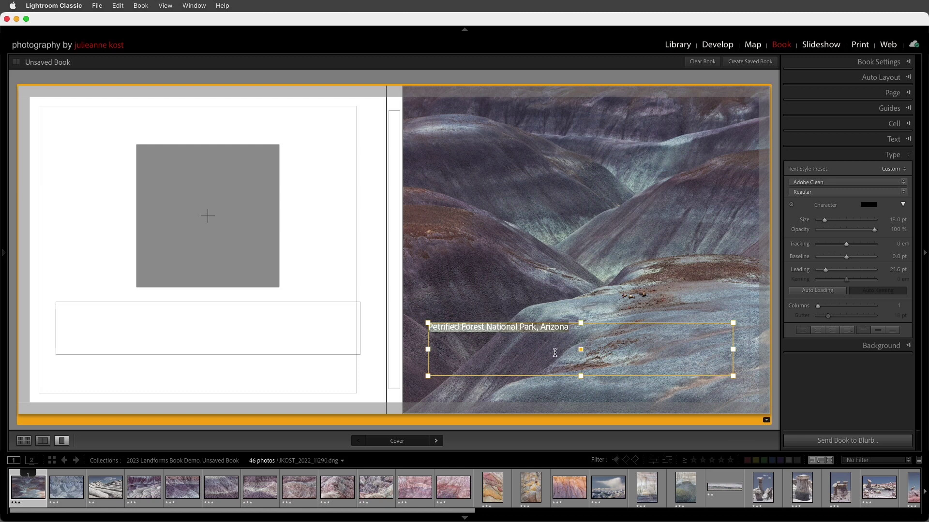
text(LANDFORMS)
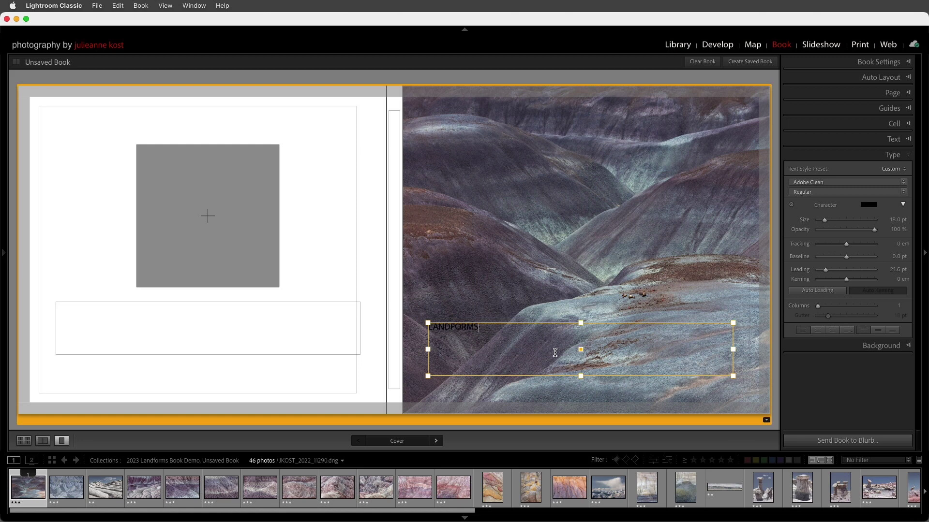
- Set the LANDFORMS title's font to Myriad Pro and its character color to white
drag(479, 328, 426, 329)
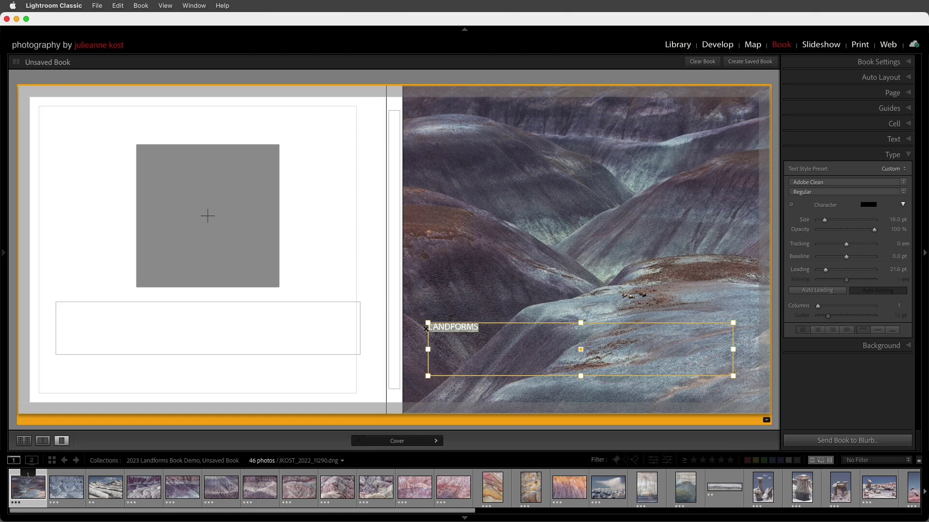
click(840, 182)
scroll(840, 257, down, 20)
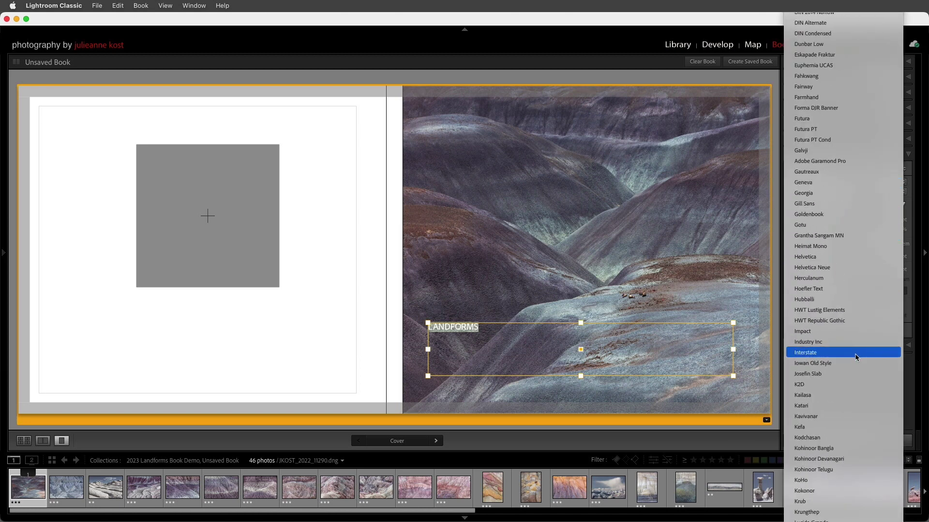
click(855, 358)
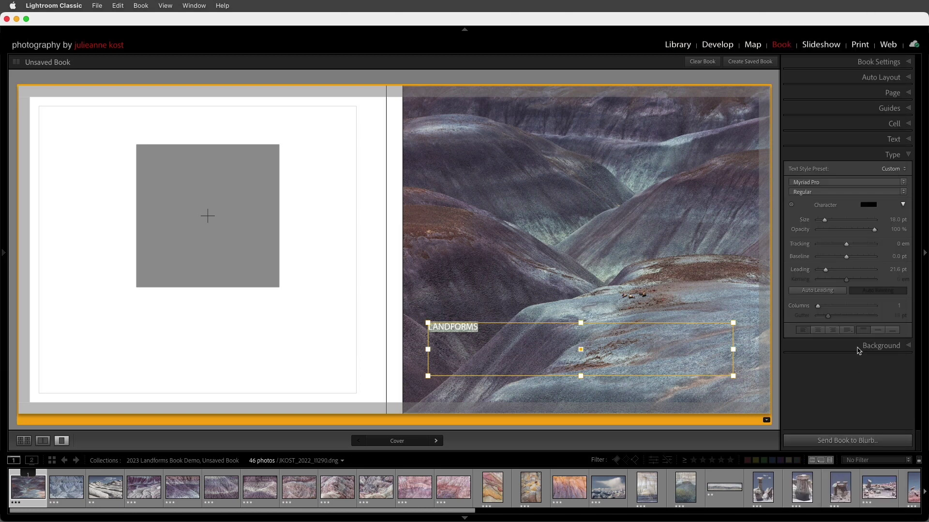
click(871, 207)
click(754, 191)
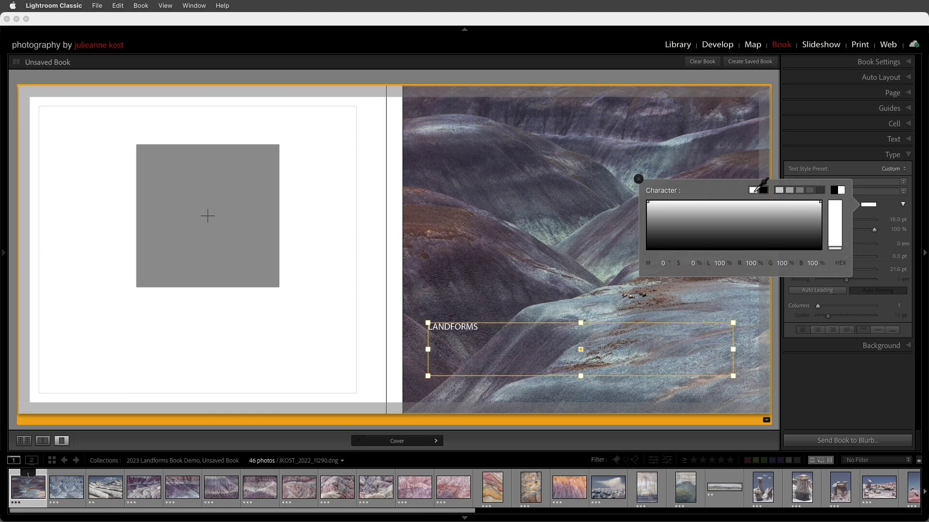
key(Return)
- Set the LANDFORMS title's size to 48 pt and its tracking to 111 em
drag(816, 219, 853, 222)
click(889, 220)
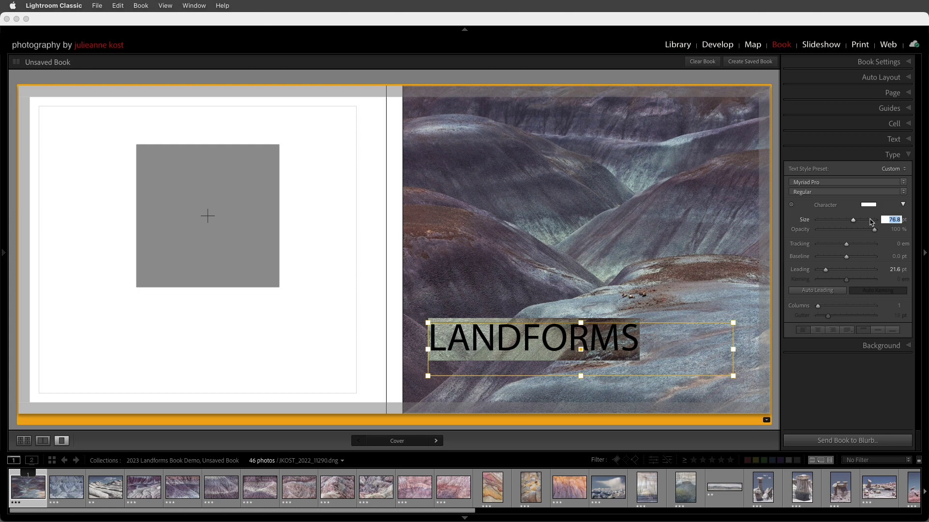
text(48)
key(Return)
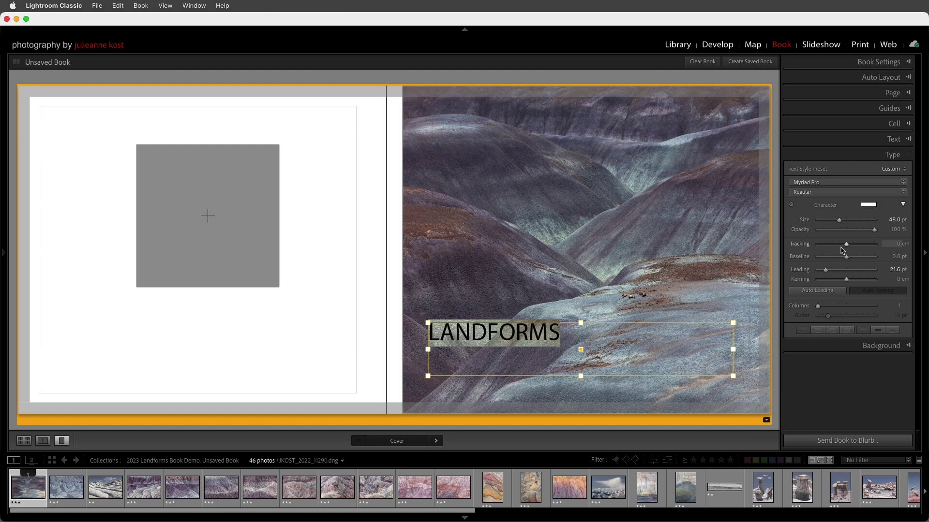
drag(847, 248, 853, 249)
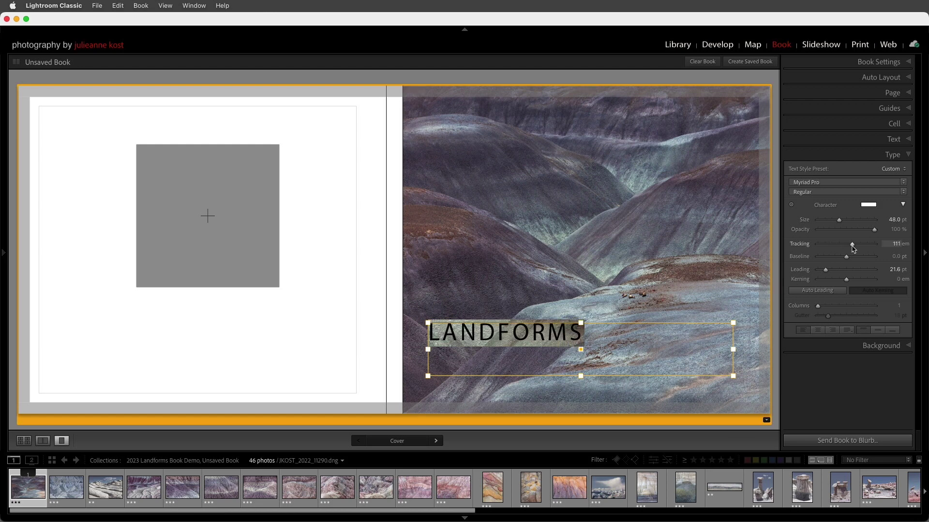
click(903, 204)
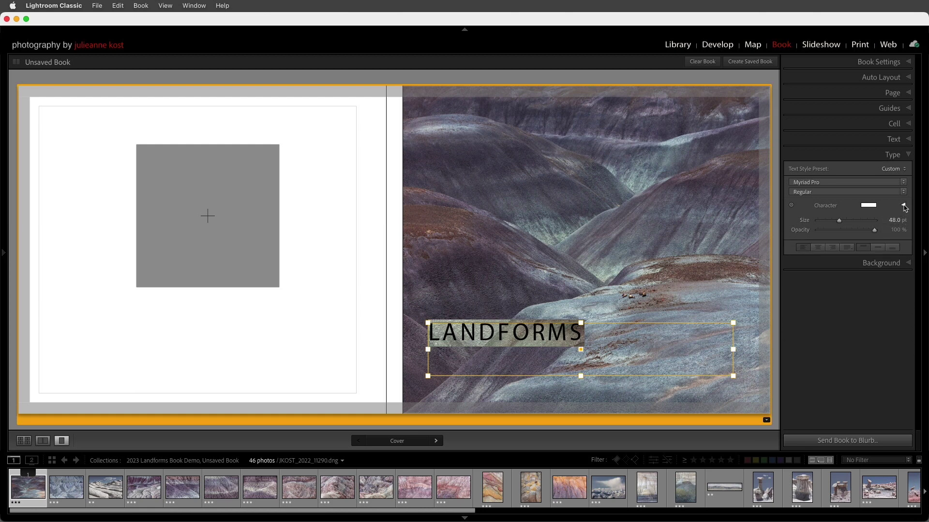
click(903, 205)
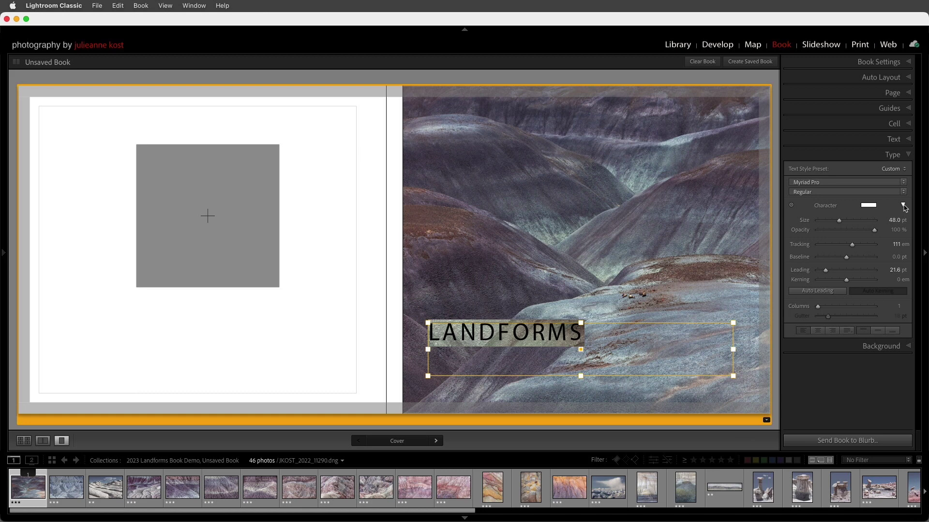
- Right-align the title and fit its reduced text cell into the front cover's lower-right corner
click(833, 331)
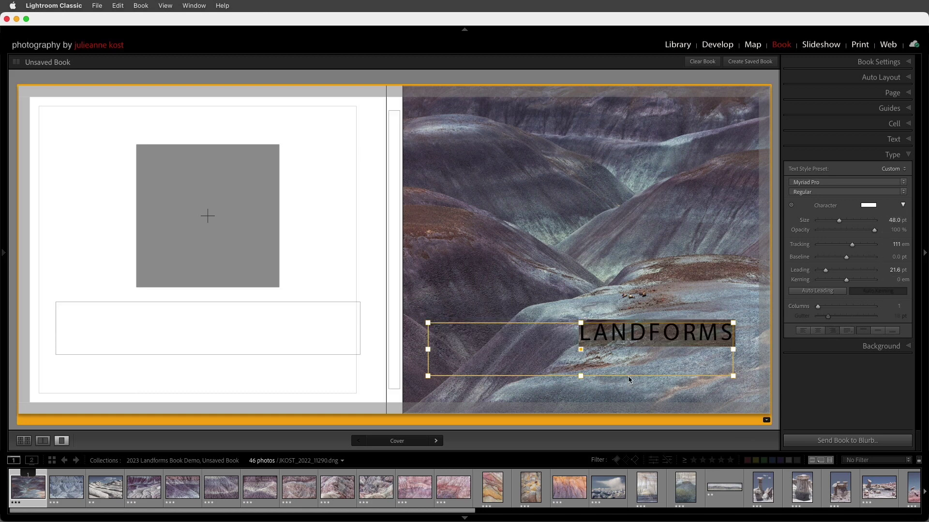
drag(426, 377, 532, 354)
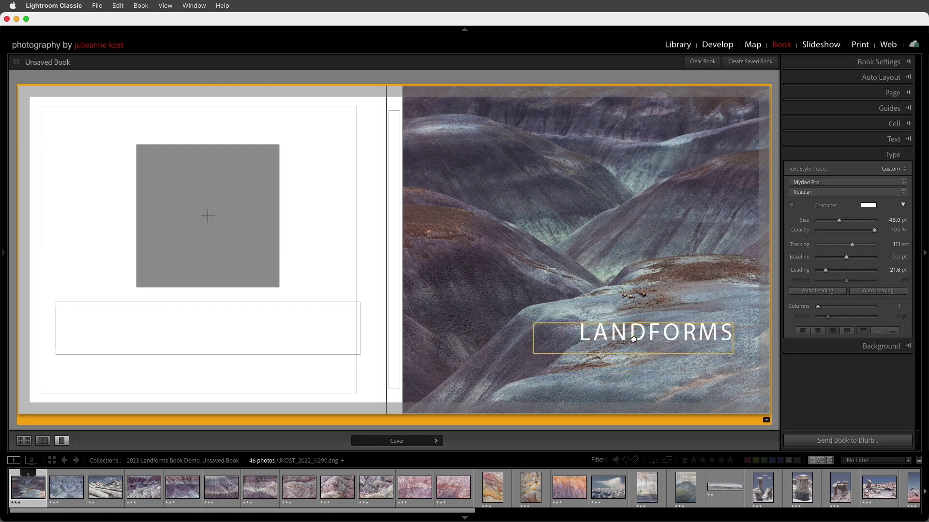
drag(633, 338, 652, 385)
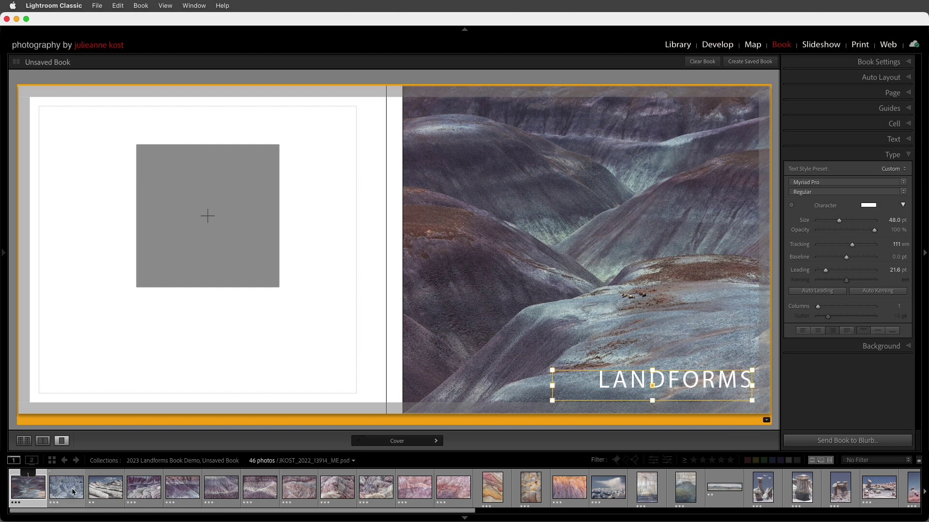
- Place the second filmstrip photo in the back cover's square photo cell and delete the caption from the text cell below it
drag(73, 493, 182, 245)
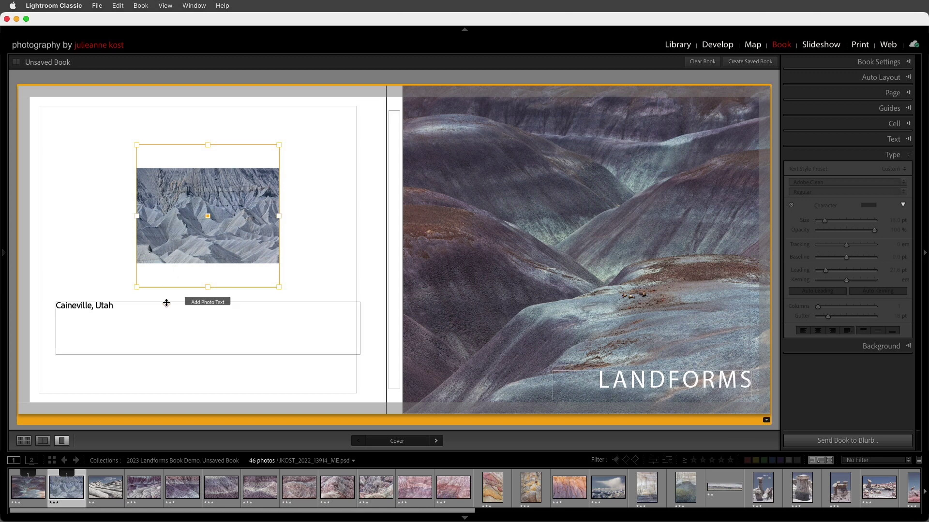
click(119, 306)
drag(118, 306, 53, 306)
key(BackSpace)
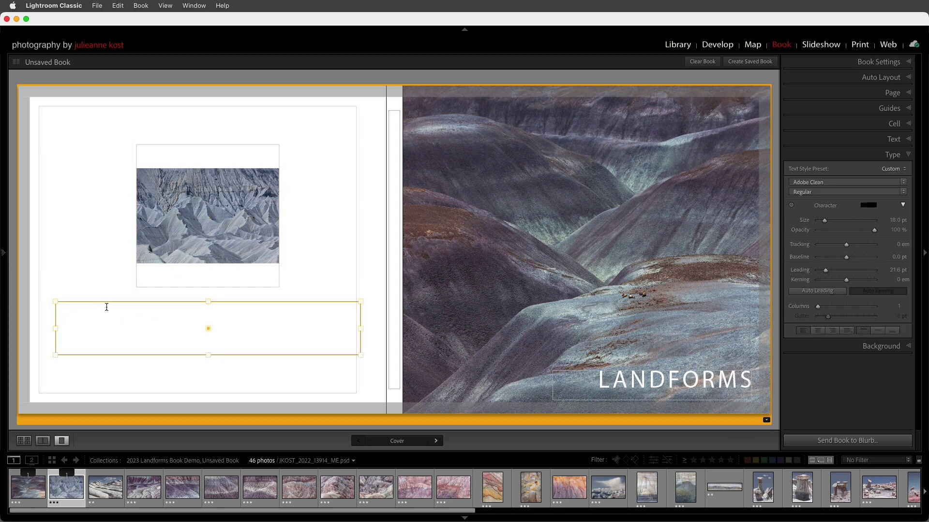
- Turn off Add Photo Text for the right pages in the Landforms auto layout preset and update the preset
click(876, 78)
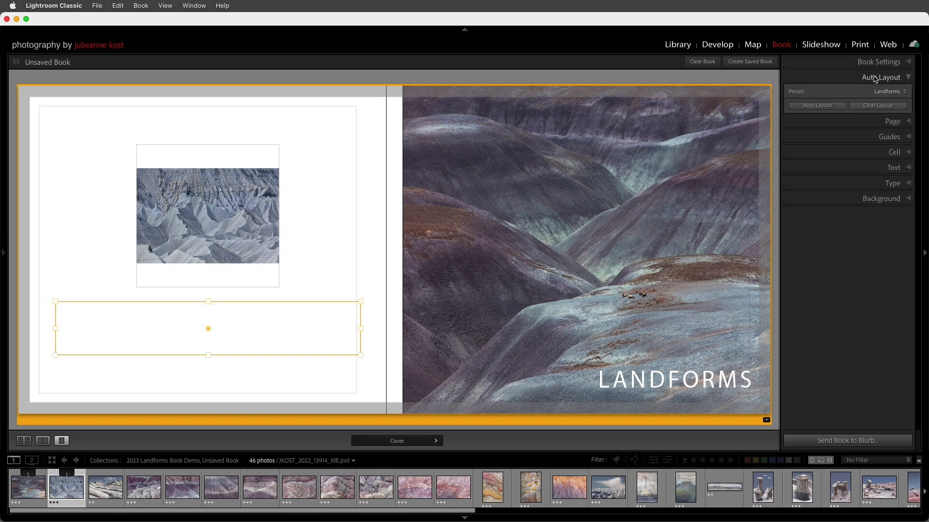
click(887, 92)
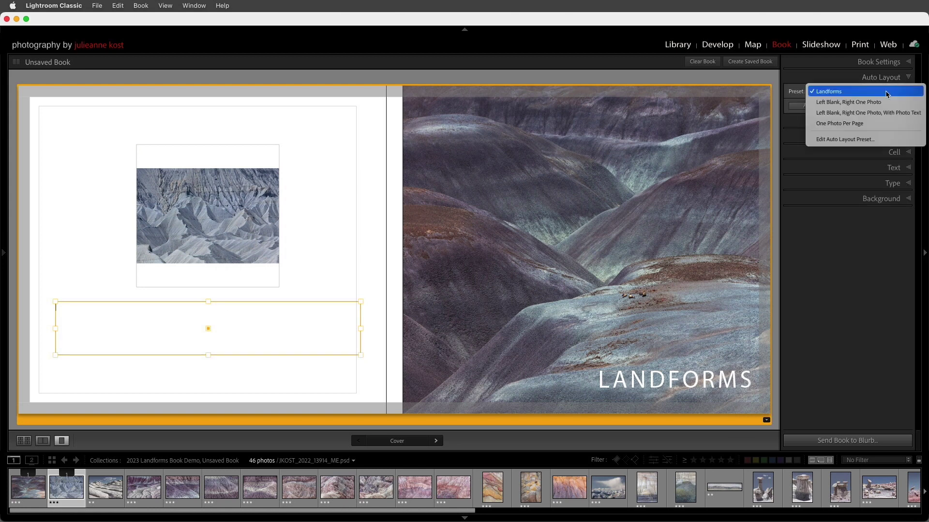
click(852, 139)
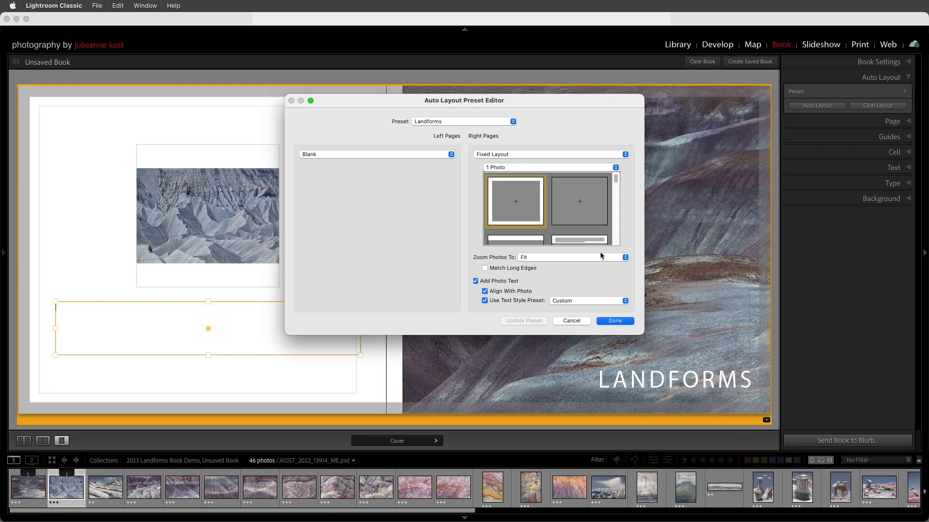
click(475, 281)
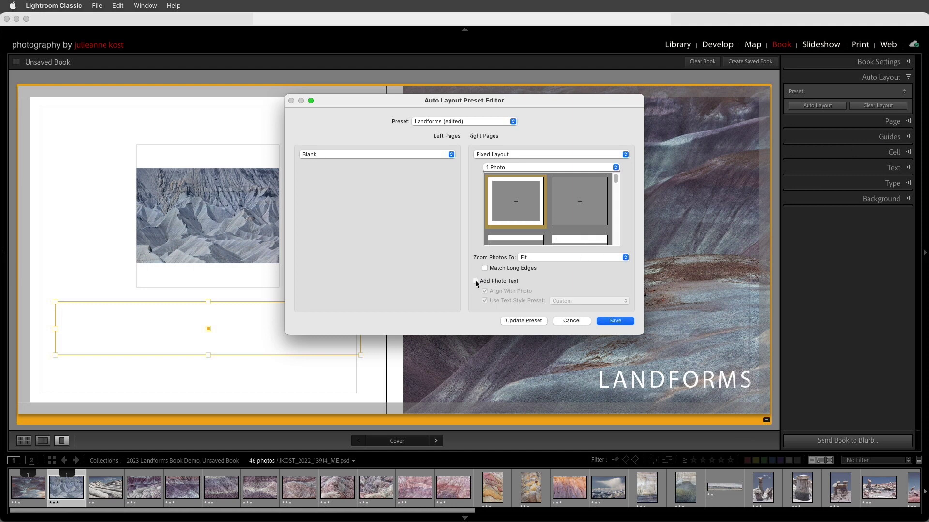
click(539, 321)
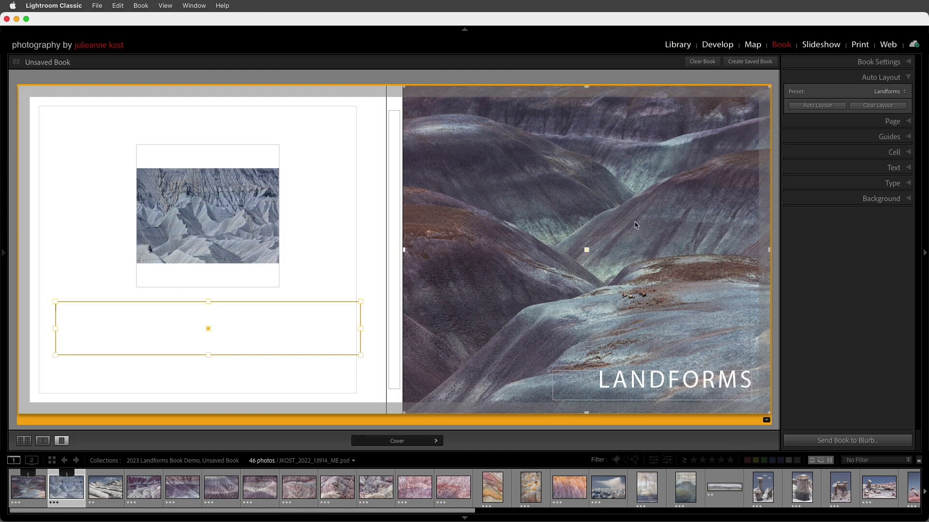
- Turn on a solid background color for the cover and set it to black
click(863, 200)
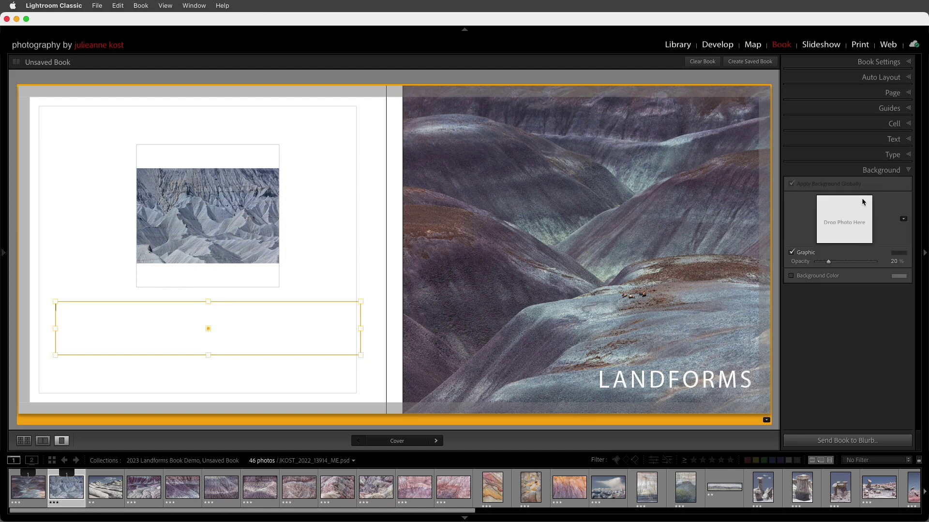
click(801, 276)
click(898, 277)
click(794, 262)
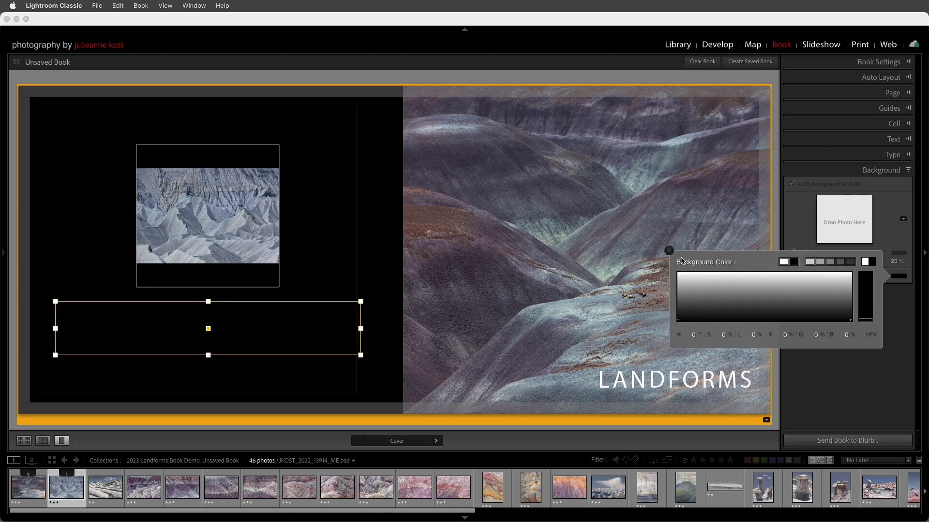
click(669, 251)
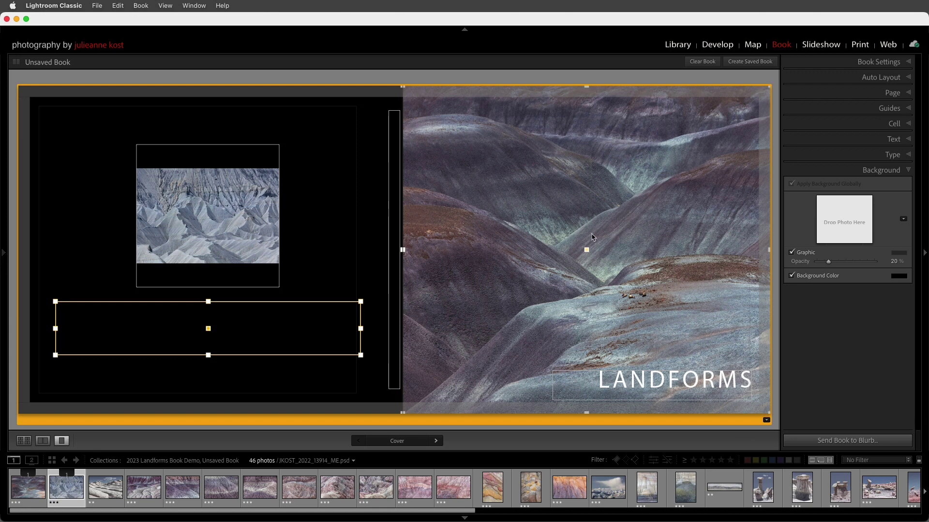
- Enter LANDFORMS in the cover's spine text cell and set its character color to white
click(398, 137)
click(395, 124)
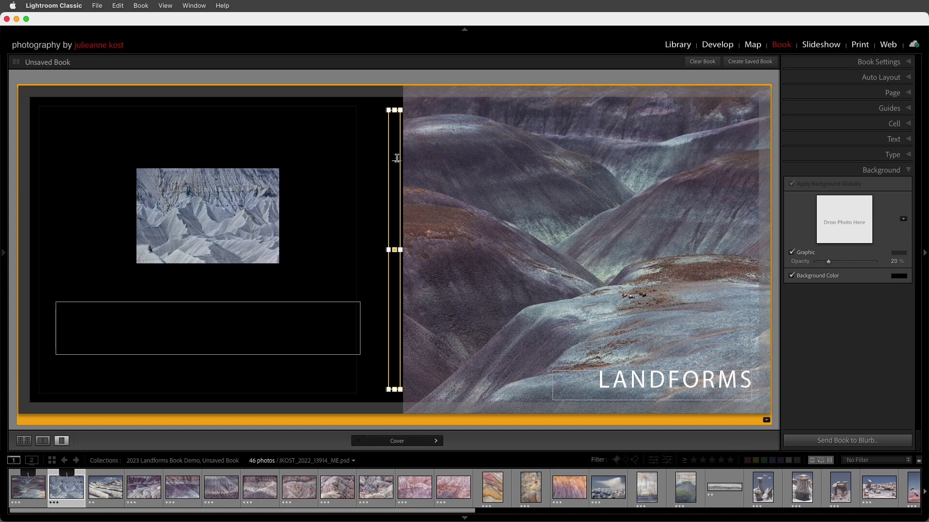
drag(396, 159, 397, 112)
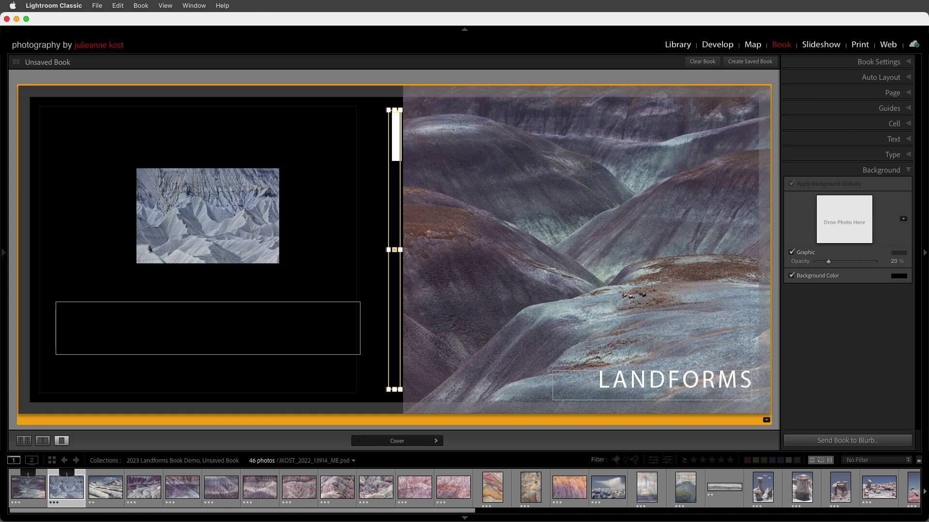
click(867, 155)
click(870, 207)
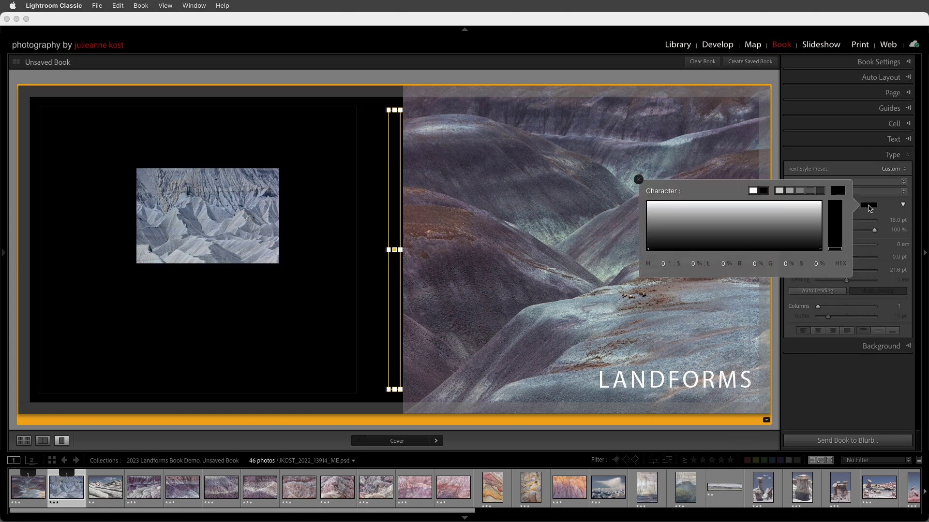
click(758, 188)
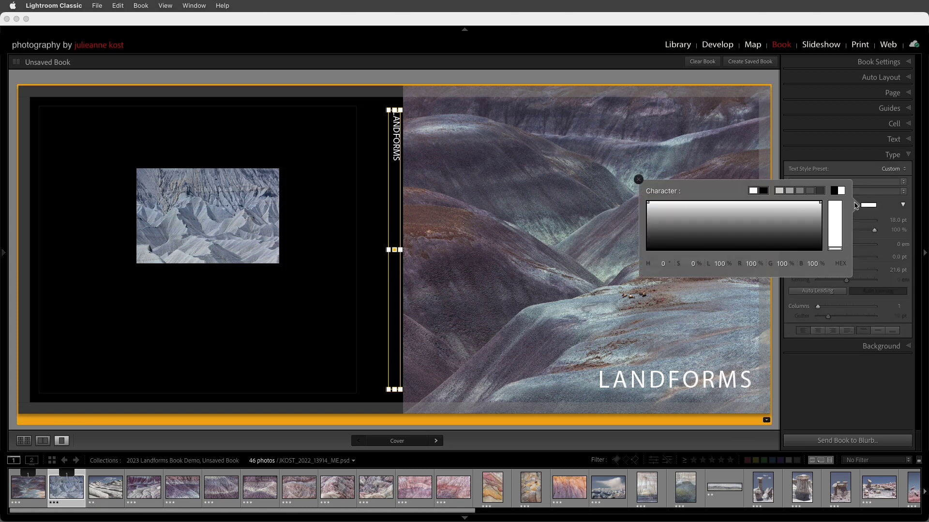
click(889, 203)
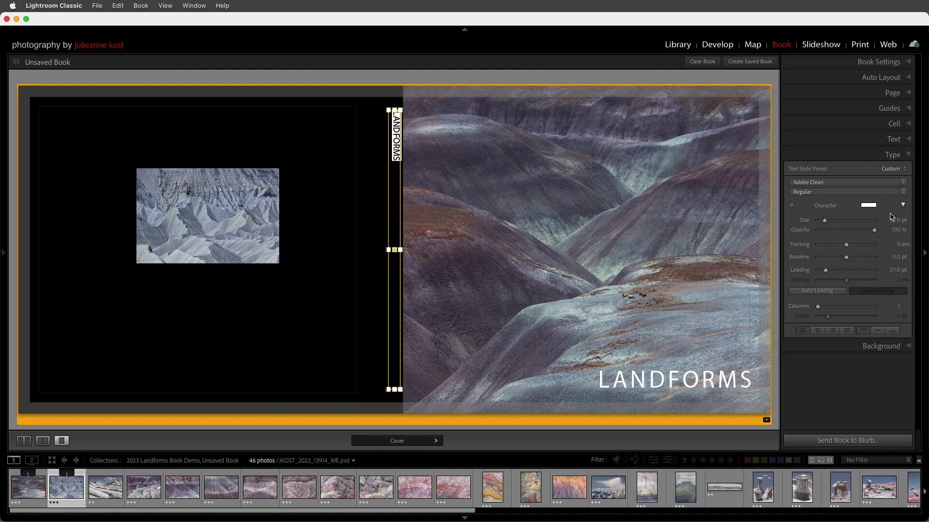
- Set the spine title's font size to 12 pt
click(892, 219)
text(12)
key(Return)
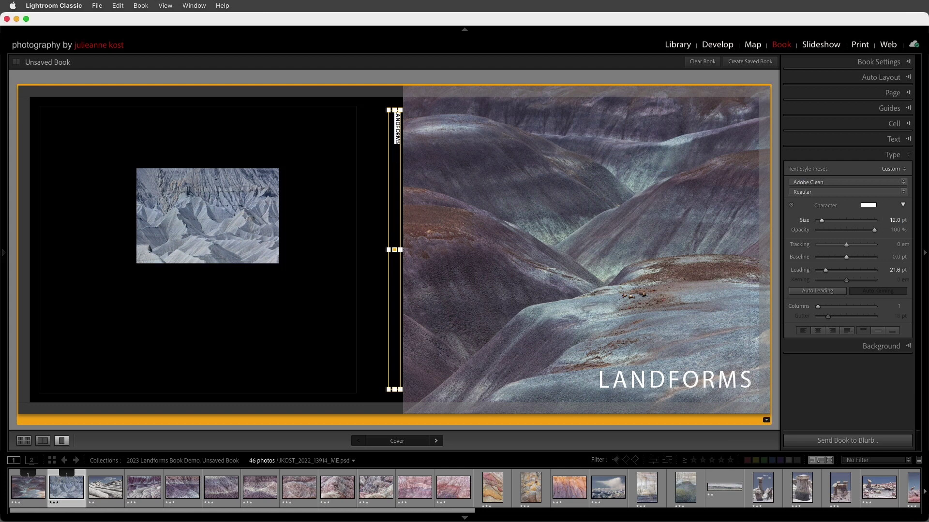
- Add "PHOTOGRAPHY BY" and the photographer's name at the spine's lower end, and center all spine text across the spine's width
click(404, 145)
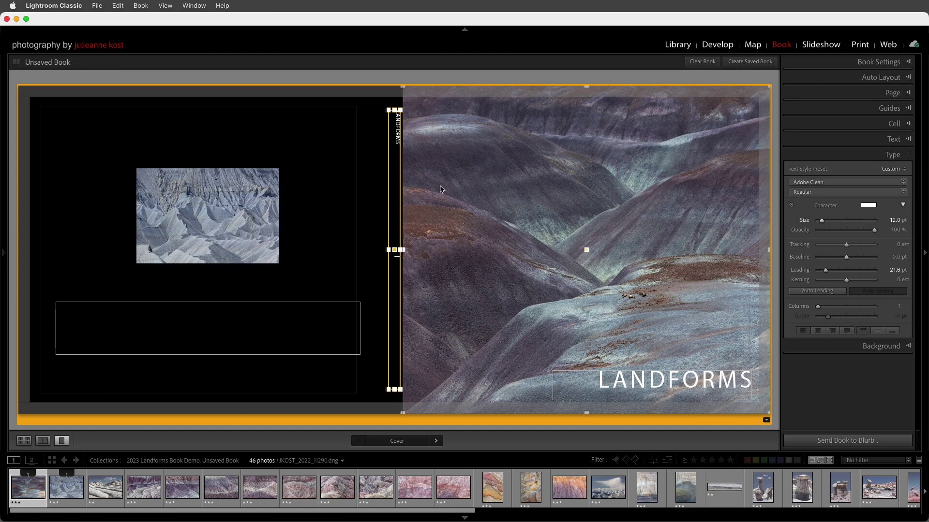
text(HOTOGRAPHY BY JULIEANNE KOST)
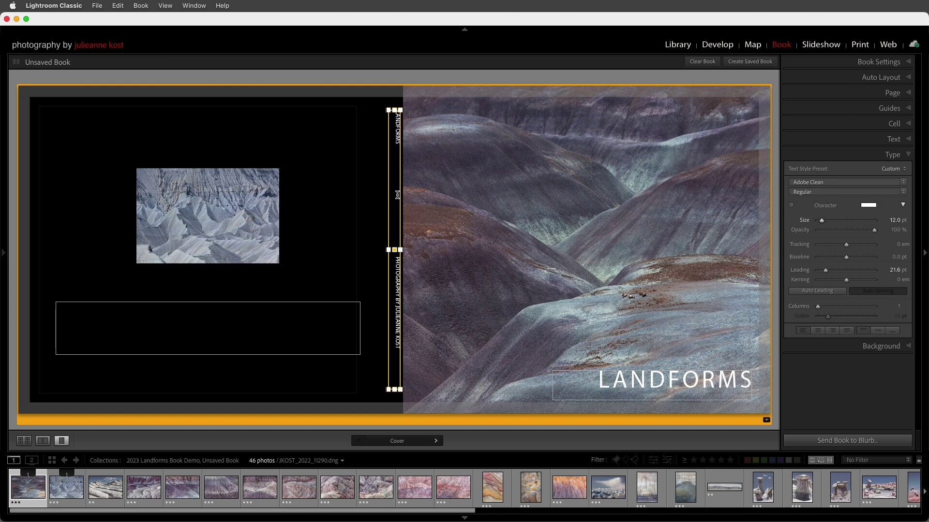
key(Tab)
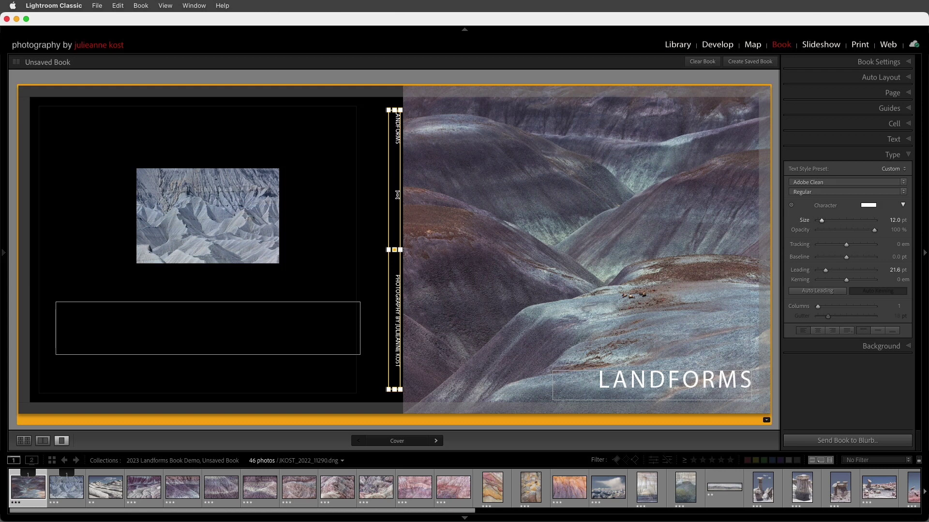
key(Tab)
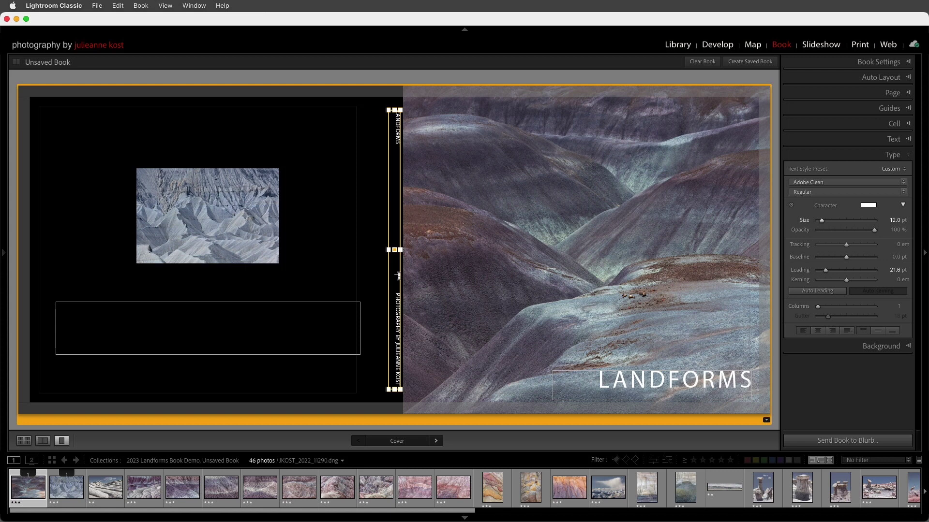
triple_click(398, 273)
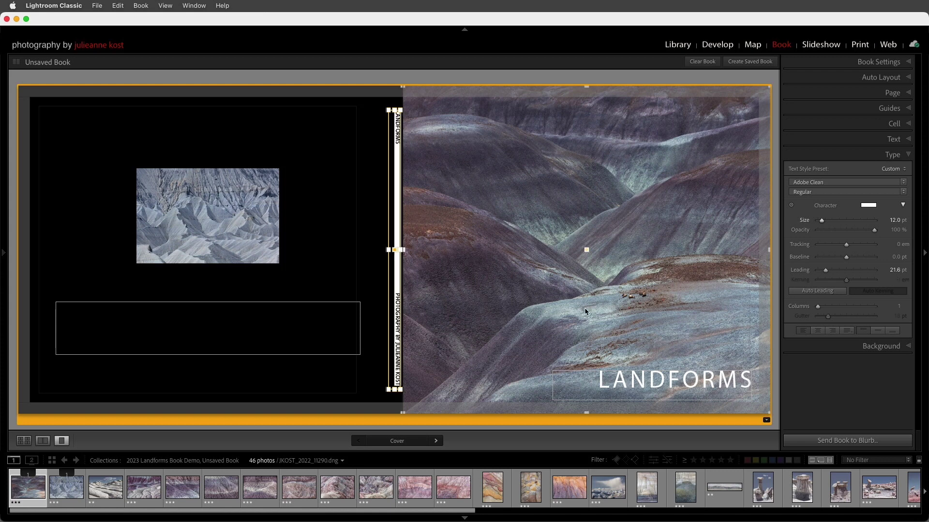
click(879, 331)
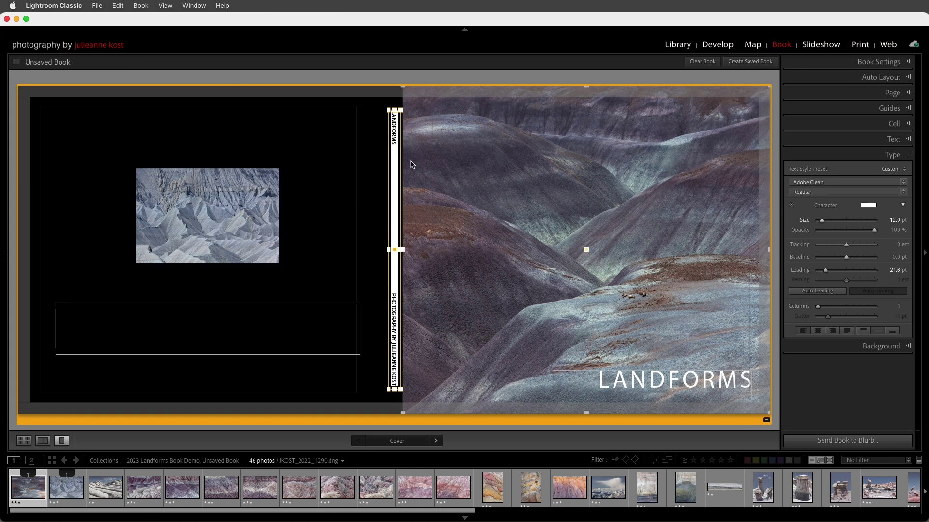
- Save the book as 2023 Landforms Book inside the 2023 Landforms Book Demo collection
click(5, 255)
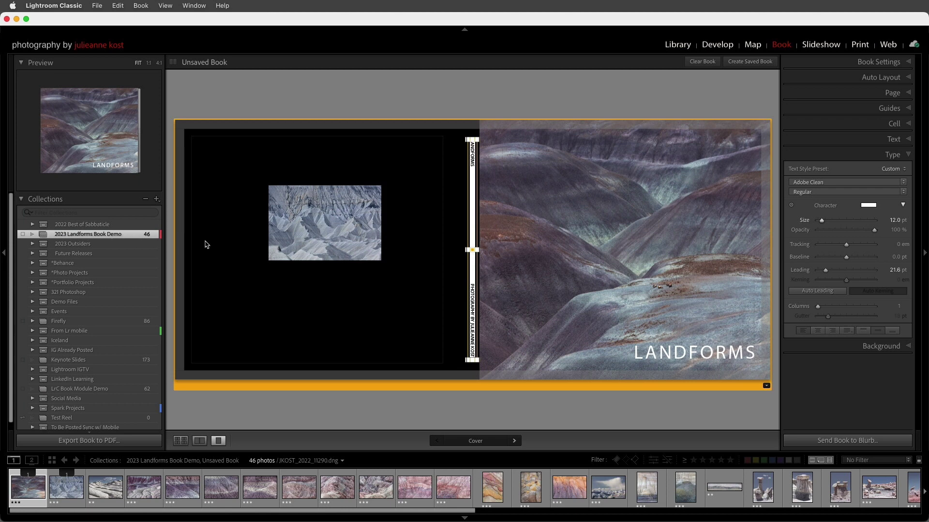
click(762, 63)
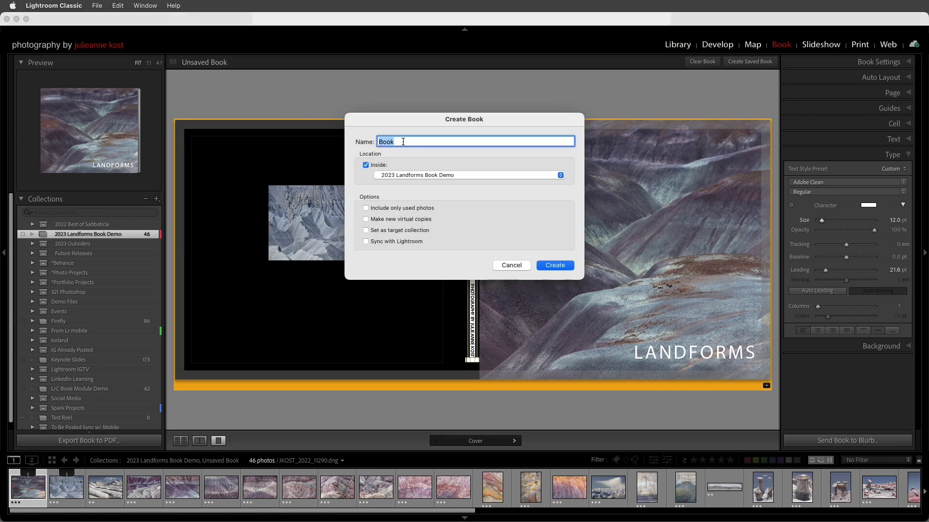
text(2023 Landforms Boo)
click(553, 267)
click(199, 299)
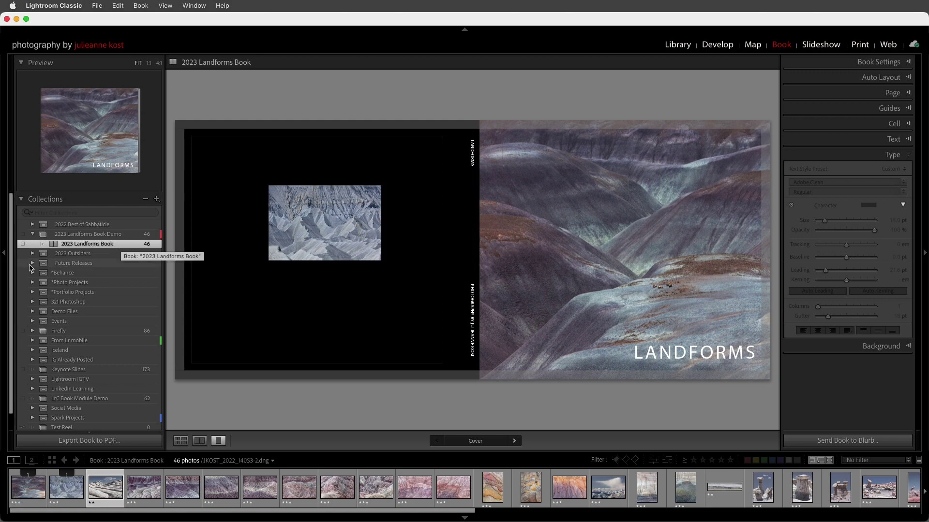
click(4, 253)
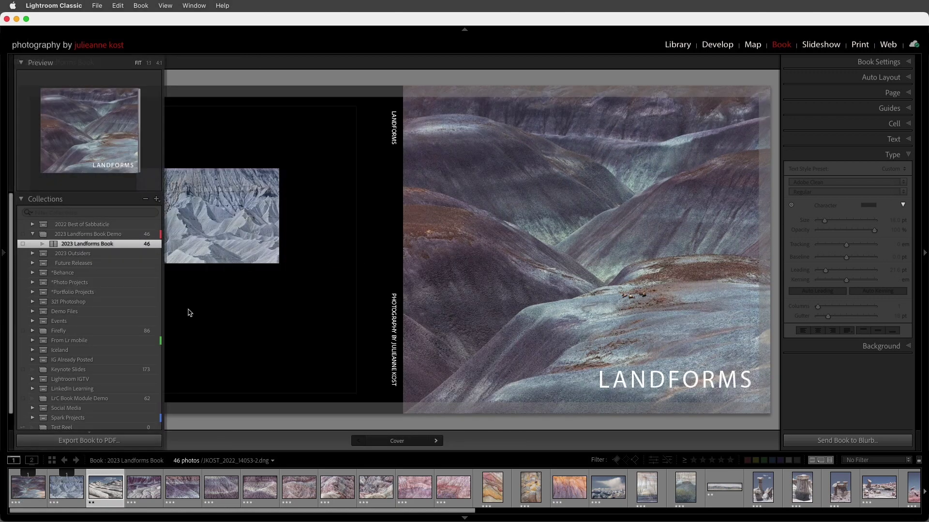
- Show all the book's pages in the multi-page view and add a blank page after page 1
click(249, 326)
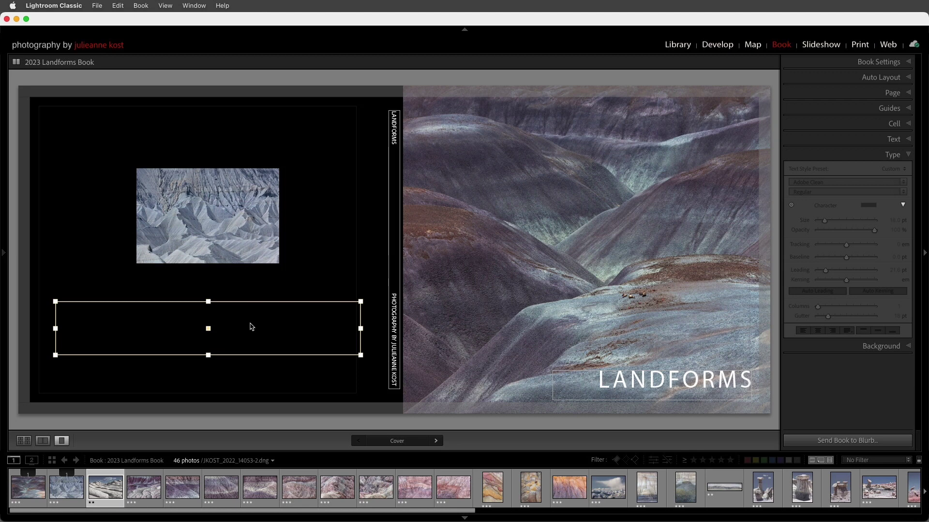
click(29, 441)
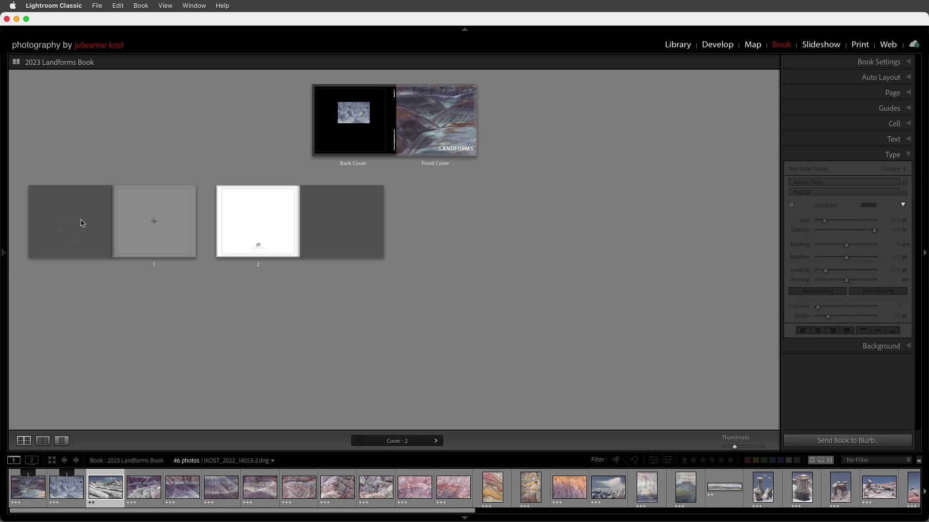
click(165, 235)
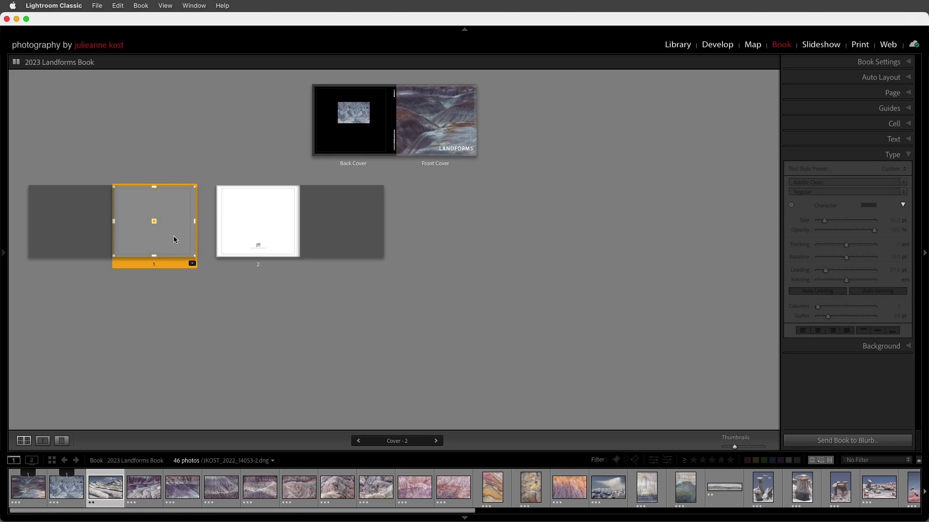
click(831, 93)
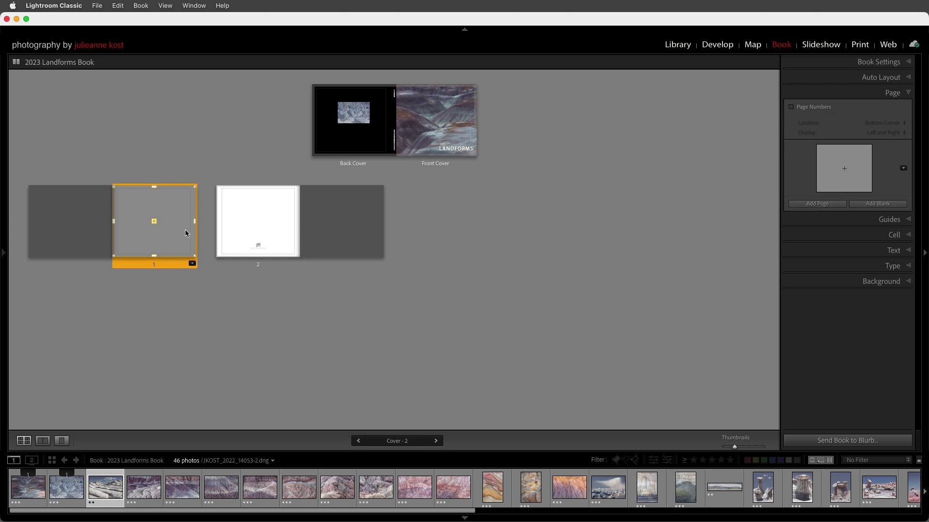
click(882, 208)
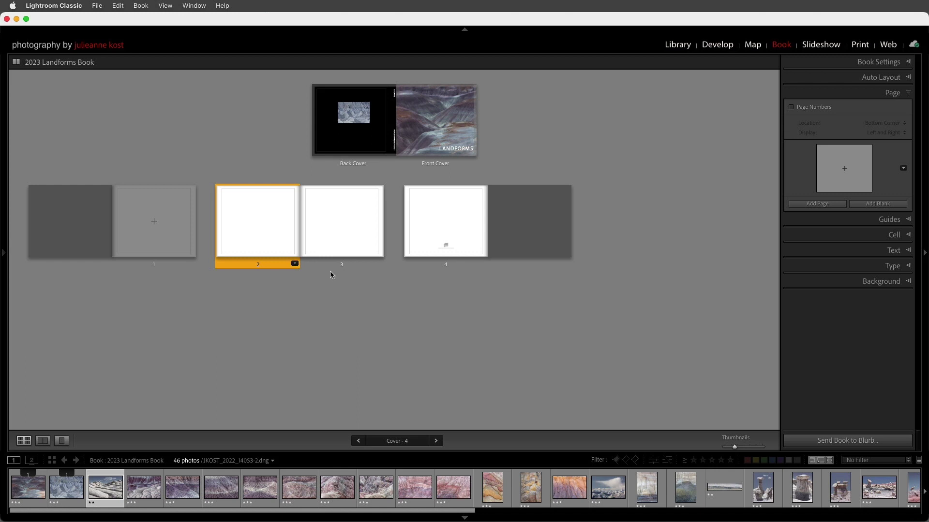
- Change page 2 to the 1 Photo layout with an even white border and place the third filmstrip photo in it
click(295, 264)
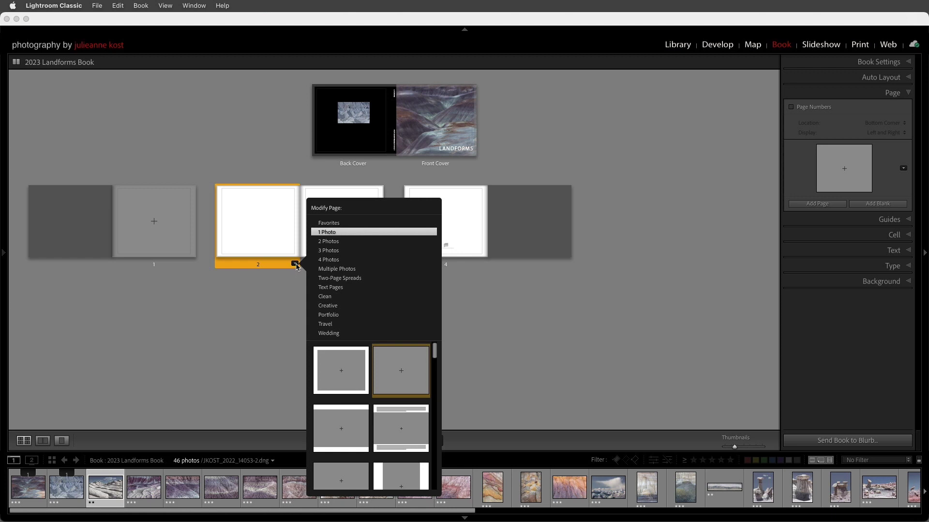
mouse_move(435, 352)
mouse_down()
mouse_move(436, 452)
mouse_move(437, 353)
mouse_up()
click(339, 242)
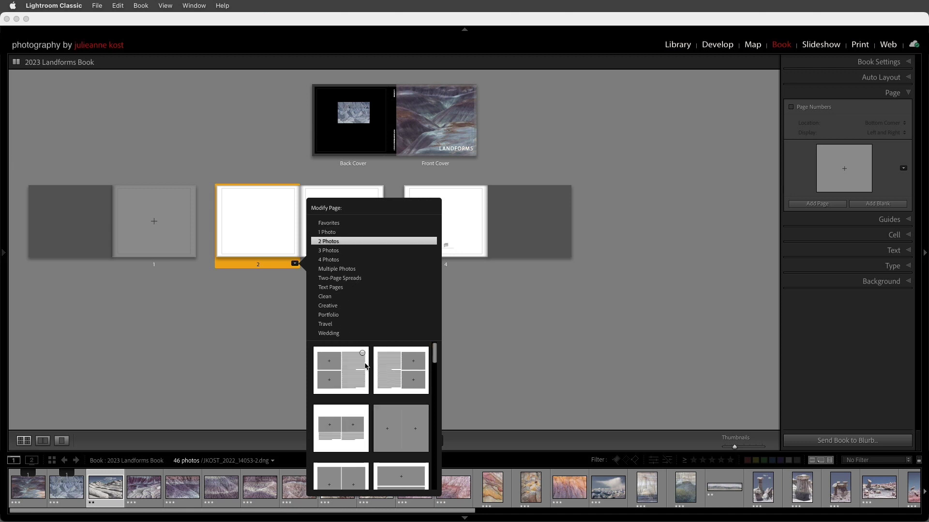
click(331, 252)
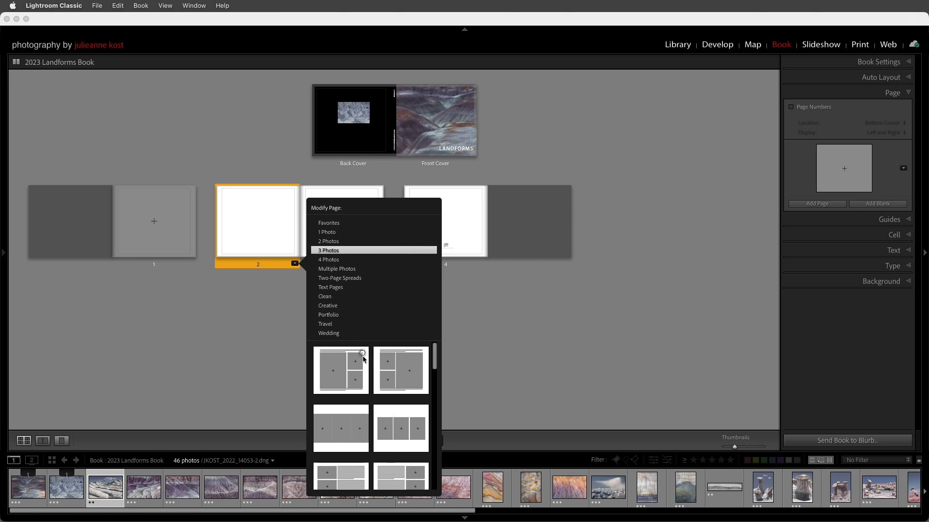
mouse_move(436, 359)
mouse_down()
mouse_move(437, 386)
mouse_move(436, 357)
mouse_up()
click(331, 235)
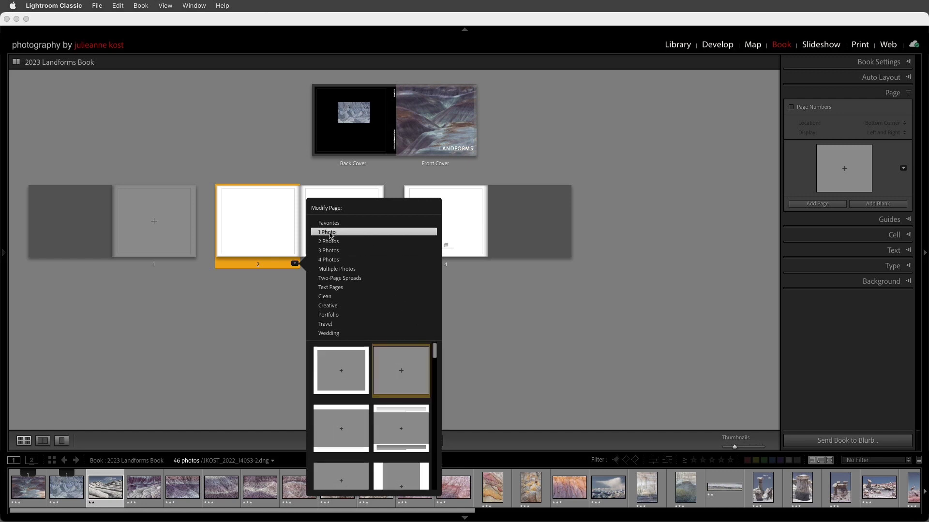
click(350, 364)
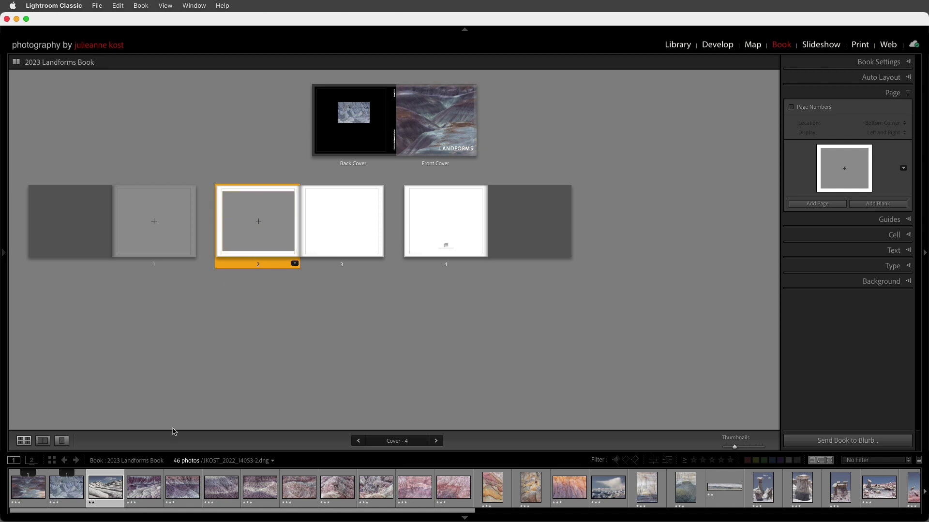
drag(108, 493, 246, 228)
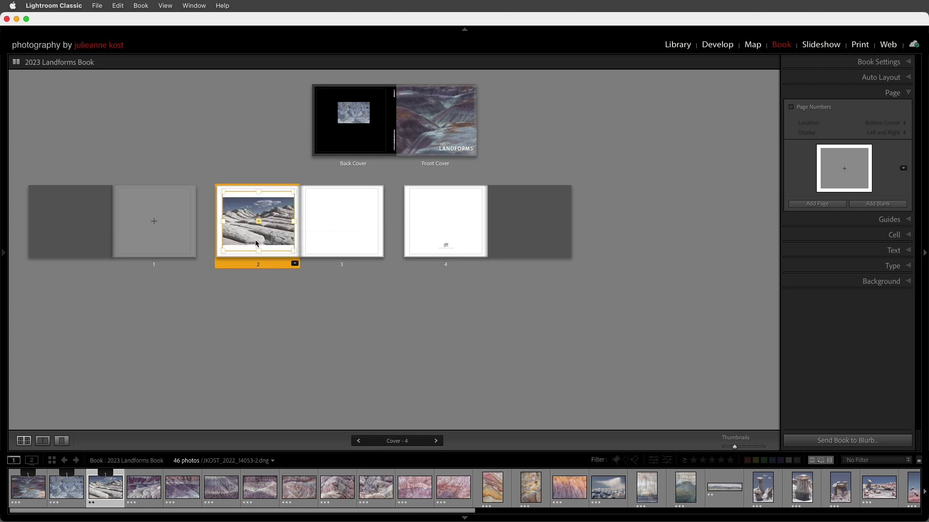
- Apply the bordered one-photo layout from Favorites to page 3 and place the fourth filmstrip photo in it
click(353, 263)
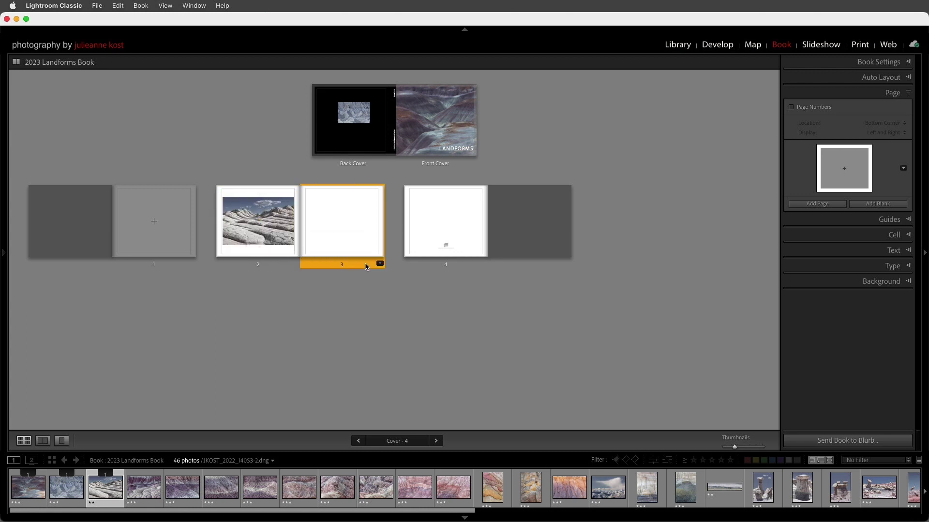
click(380, 264)
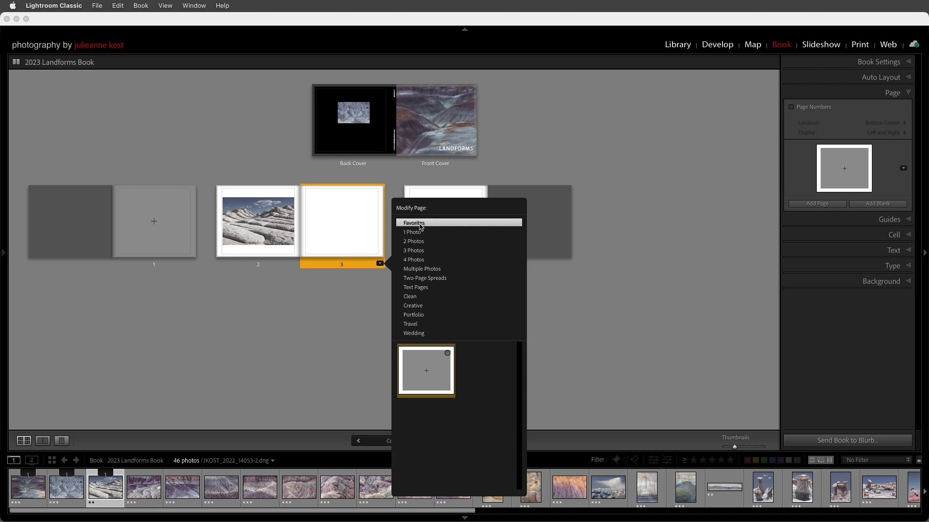
click(433, 363)
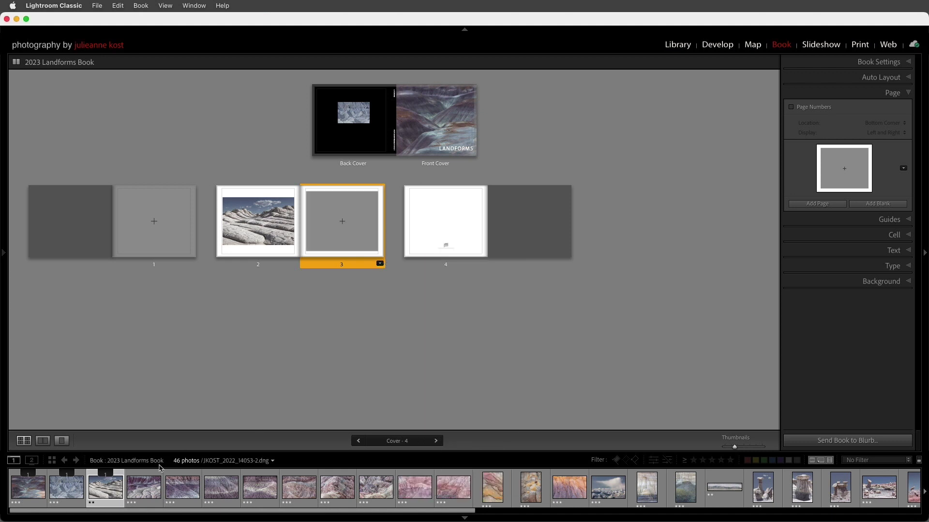
drag(319, 306, 348, 233)
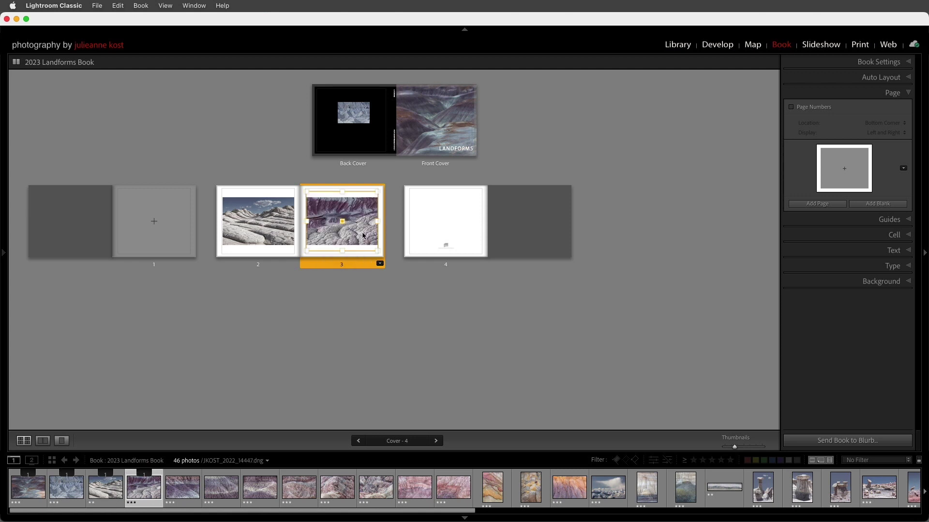
- Add another page with the bordered one-photo layout after page 3
click(818, 205)
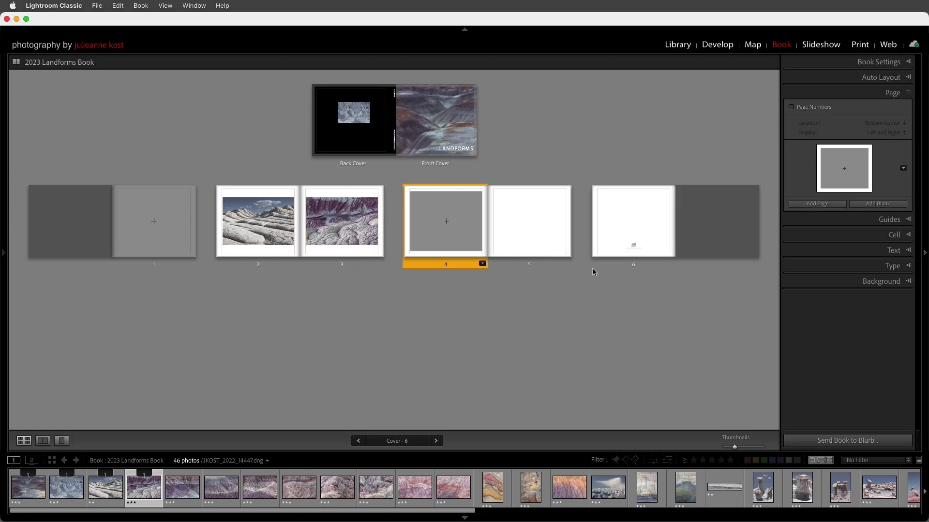
- Place the fifth filmstrip photo on page 4 and give page 5 the bordered 2 Photos layout with two stacked cells, adding it to Favorites
drag(221, 488, 447, 227)
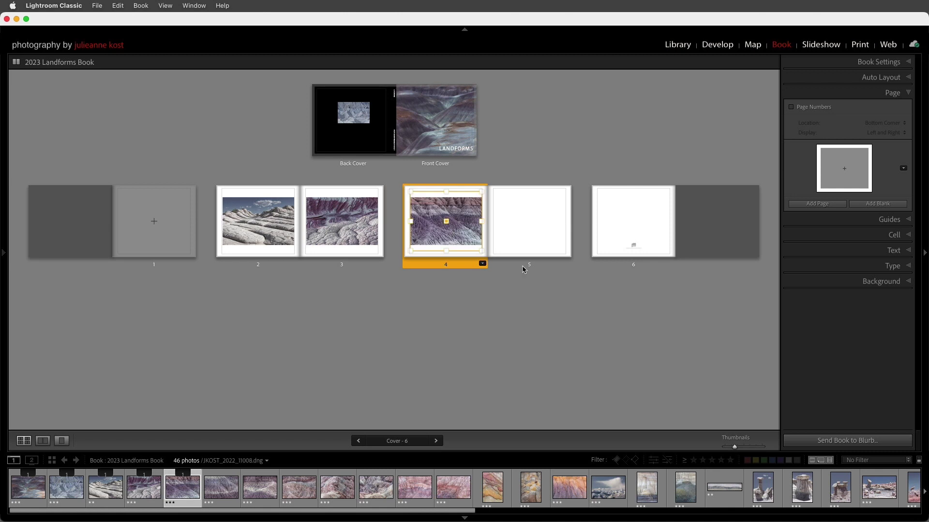
click(544, 268)
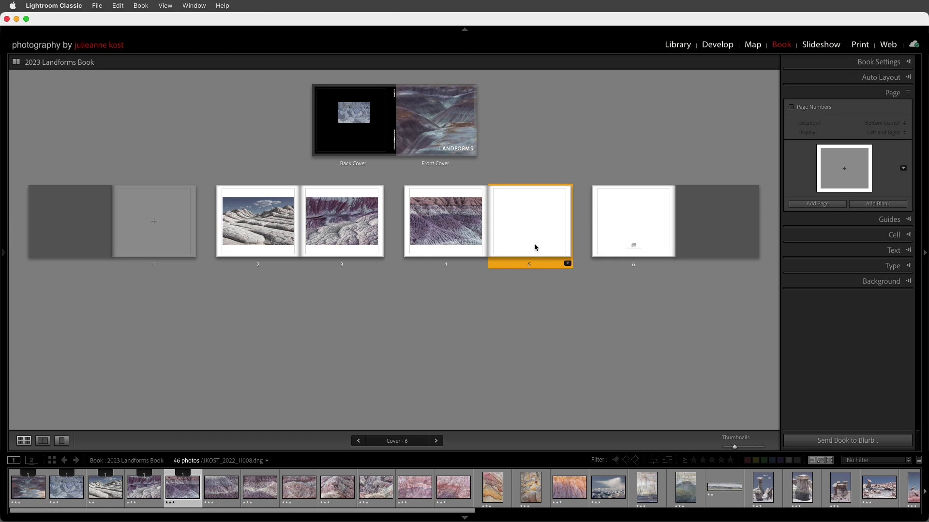
click(568, 264)
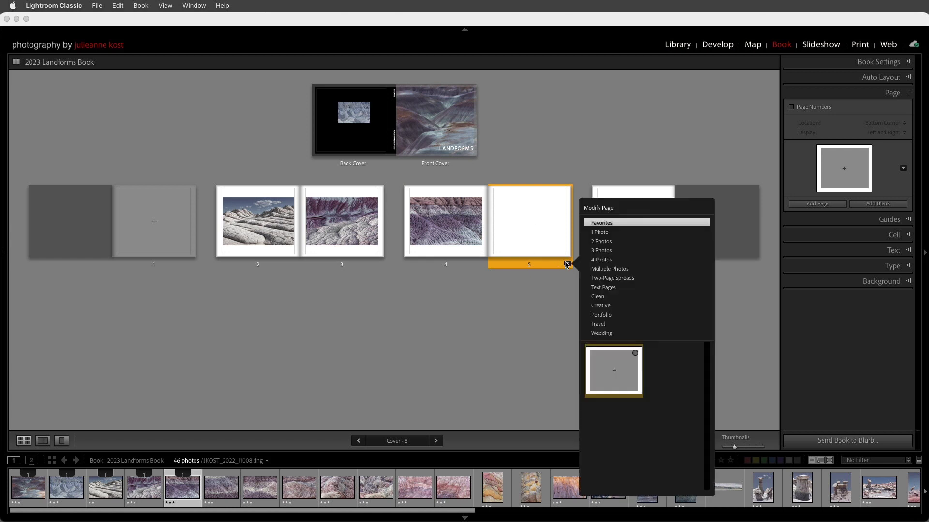
click(599, 243)
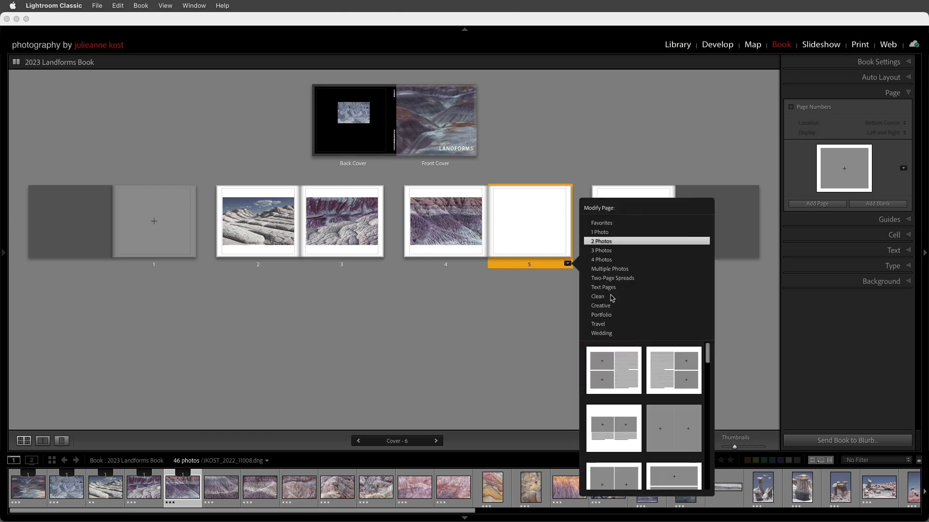
scroll(621, 353, down, 3)
scroll(622, 354, down, 5)
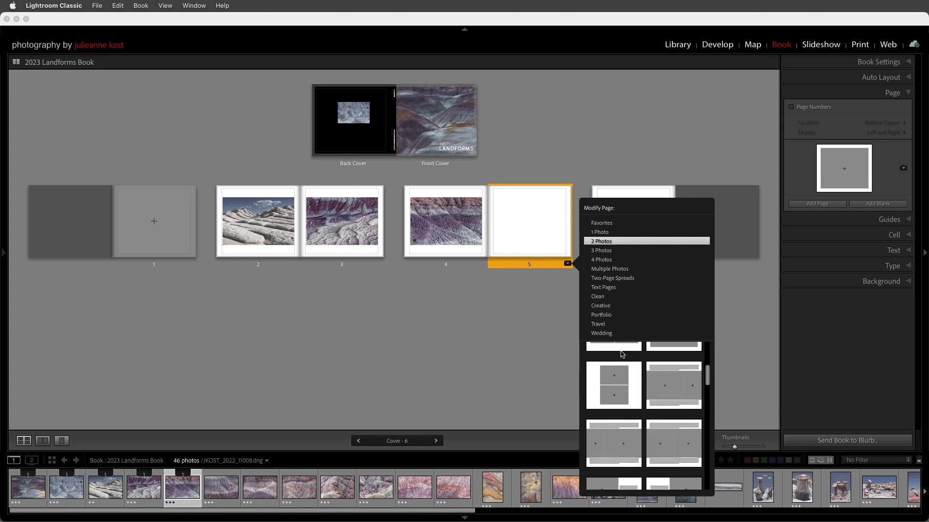
scroll(621, 354, down, 3)
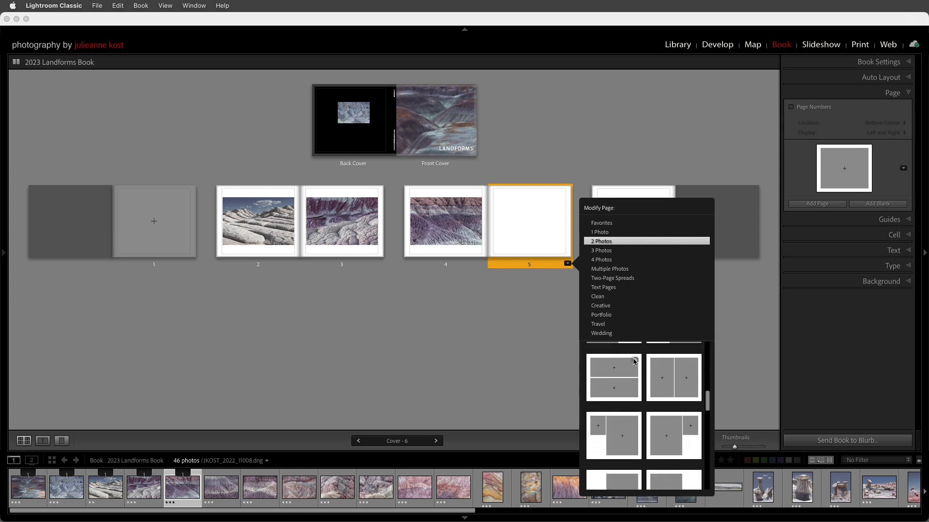
click(628, 372)
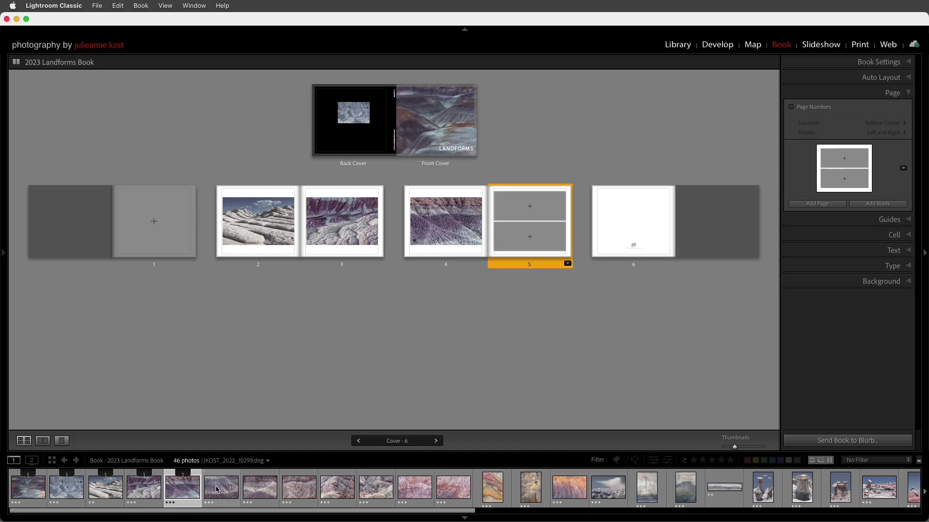
- Place the sixth filmstrip photo in page 5's upper cell and the seventh in its lower cell, and enlarge the page thumbnails slightly
drag(215, 490, 508, 208)
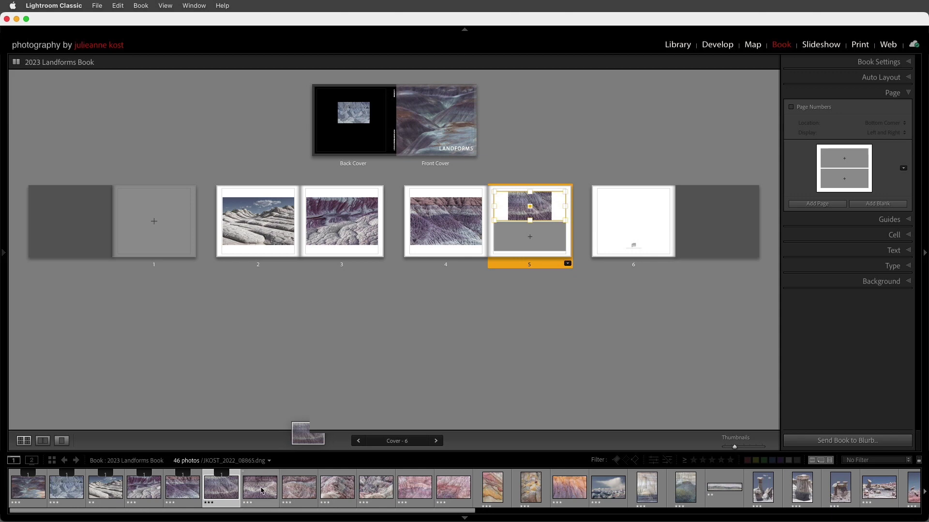
drag(260, 486, 529, 239)
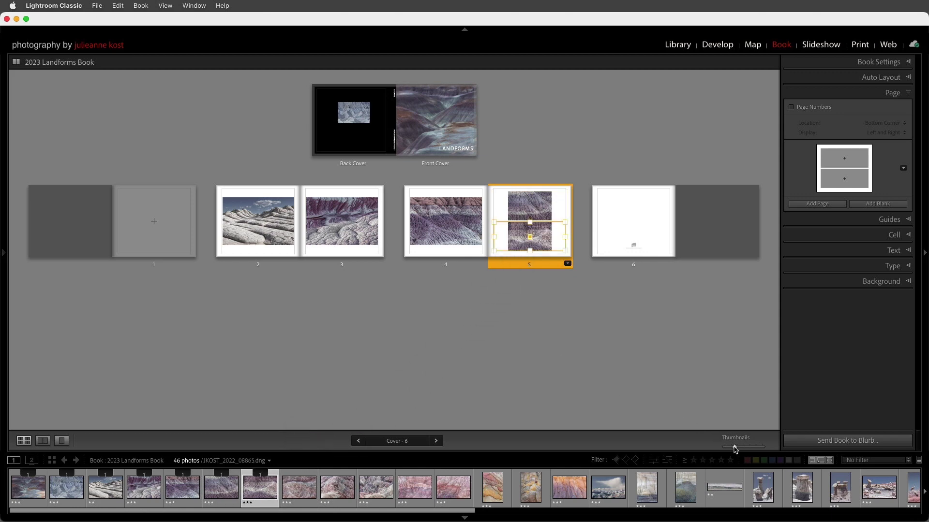
drag(735, 447, 739, 449)
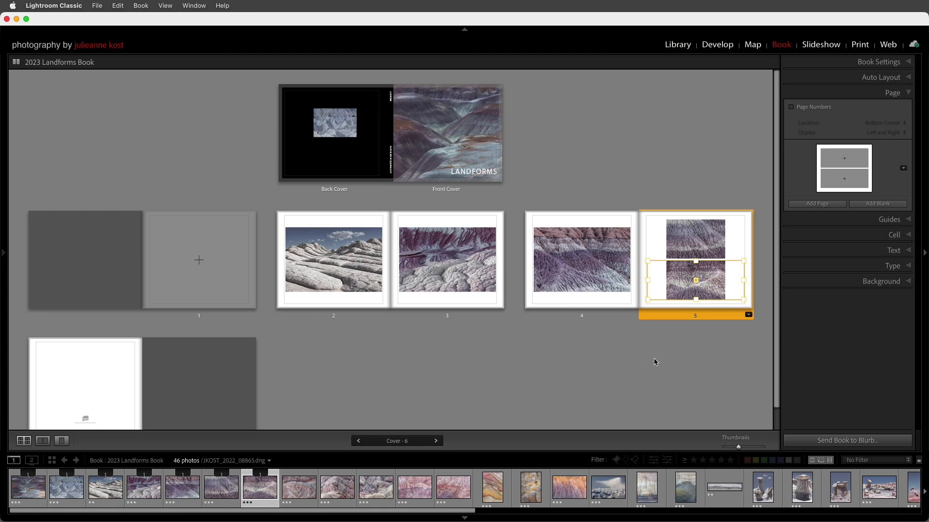
- Swap the two photos on page 5, and replace both of them with the twelfth filmstrip photo, lower cell first
click(676, 332)
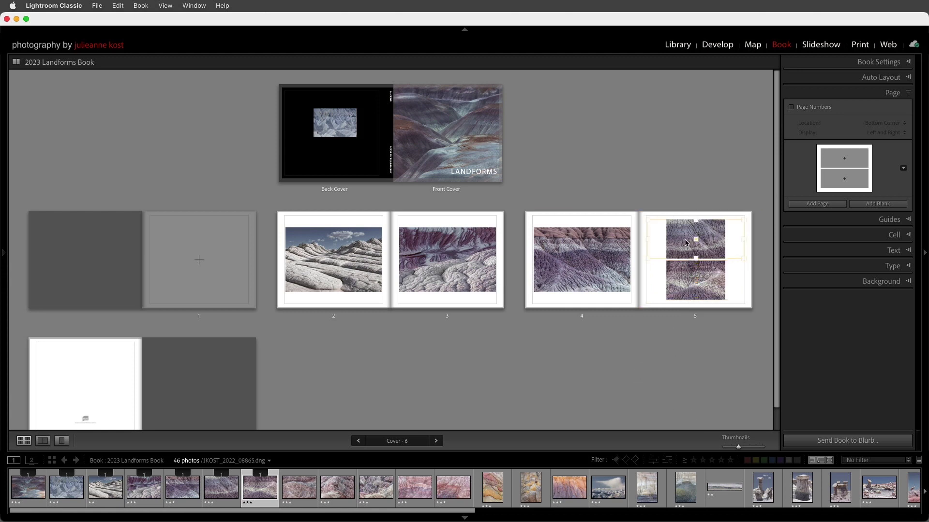
drag(687, 281, 685, 250)
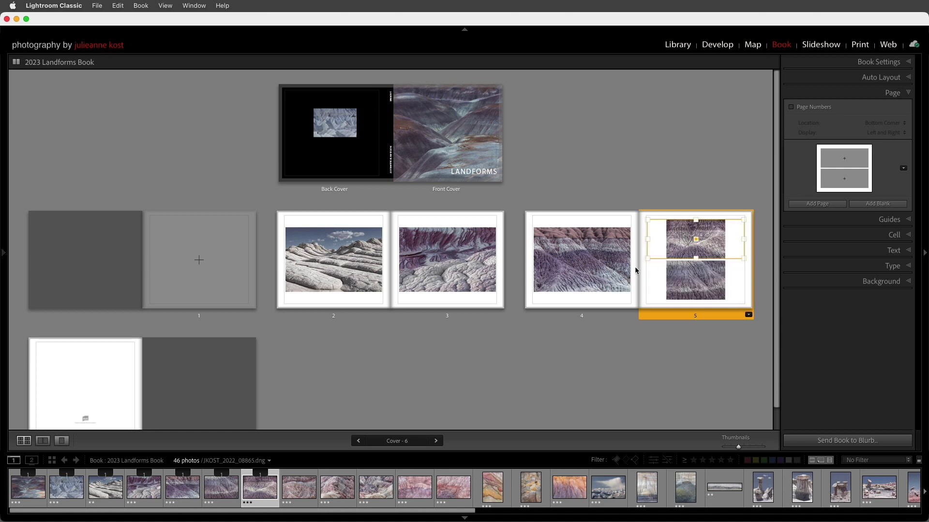
drag(446, 490, 690, 261)
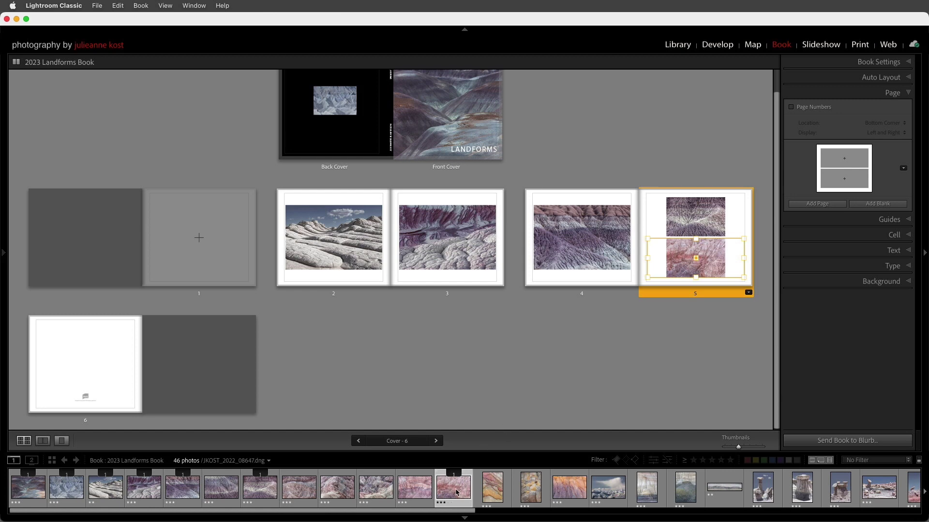
drag(457, 492, 695, 220)
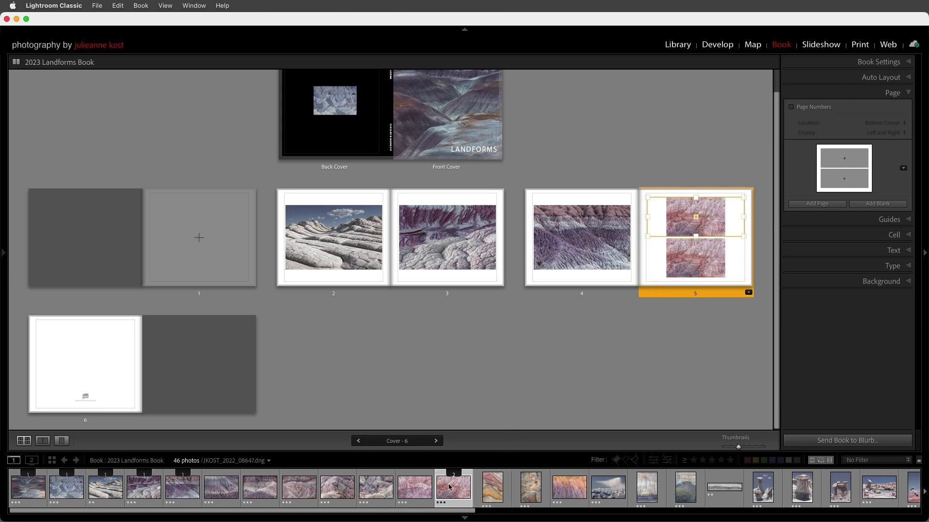
- Put the seventh filmstrip photo back in page 5's lower cell and the sixth back in the upper cell
drag(262, 489, 690, 262)
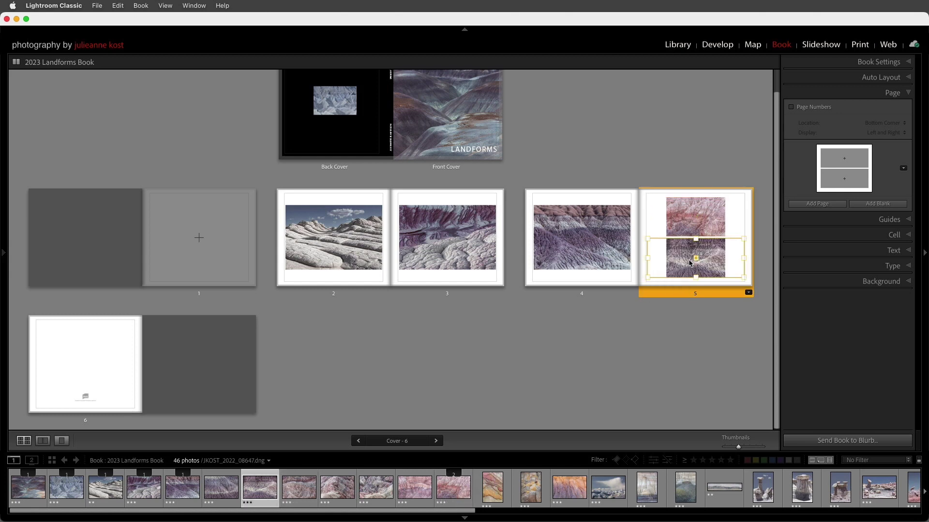
drag(234, 491, 684, 216)
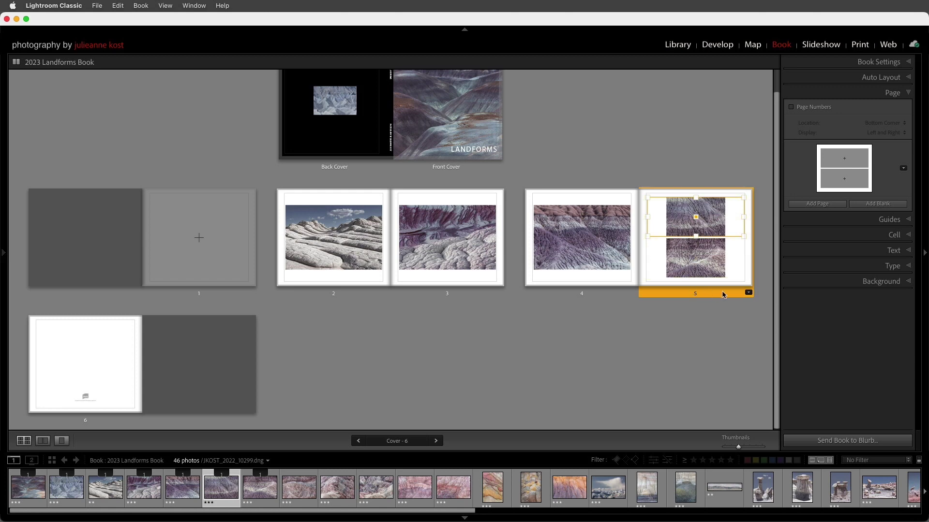
- Add a page with the stacked two-photo layout after page 5 and place the eighth and ninth filmstrip photos in it together
click(805, 205)
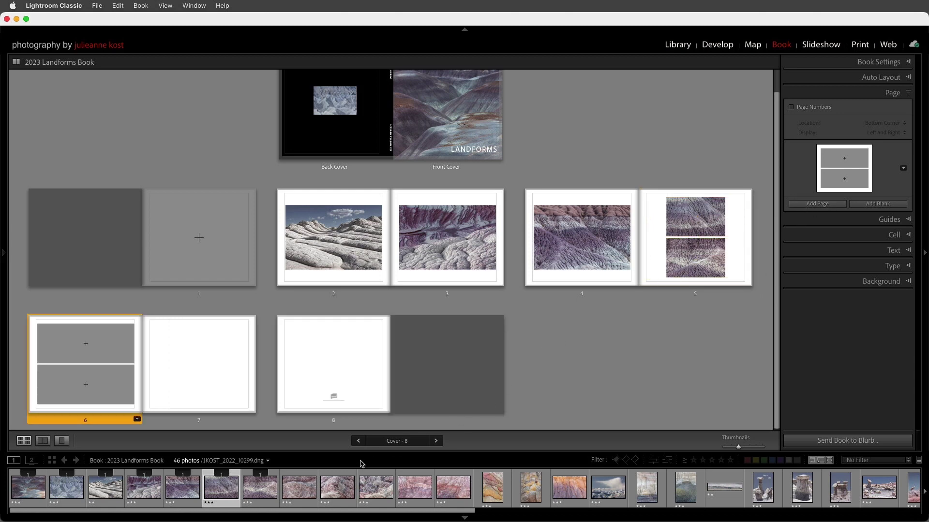
click(304, 491)
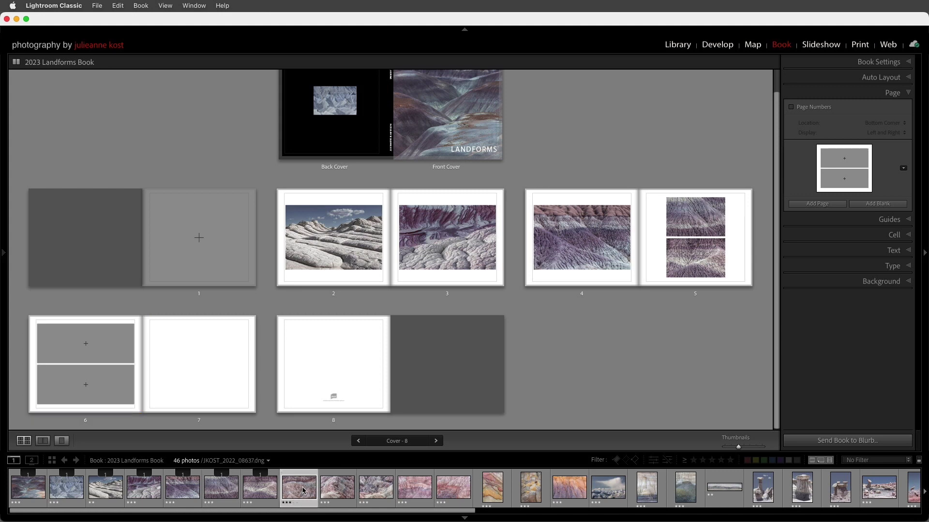
super+click(333, 491)
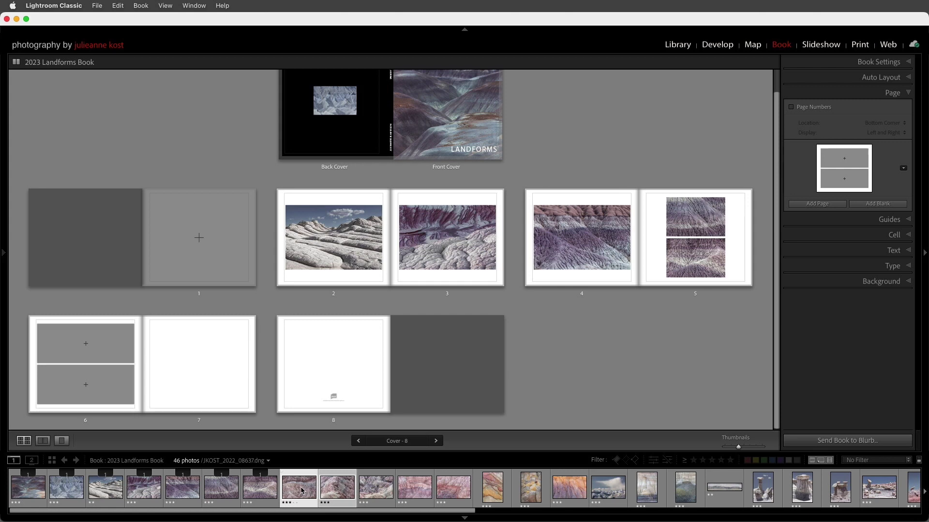
drag(307, 491, 87, 342)
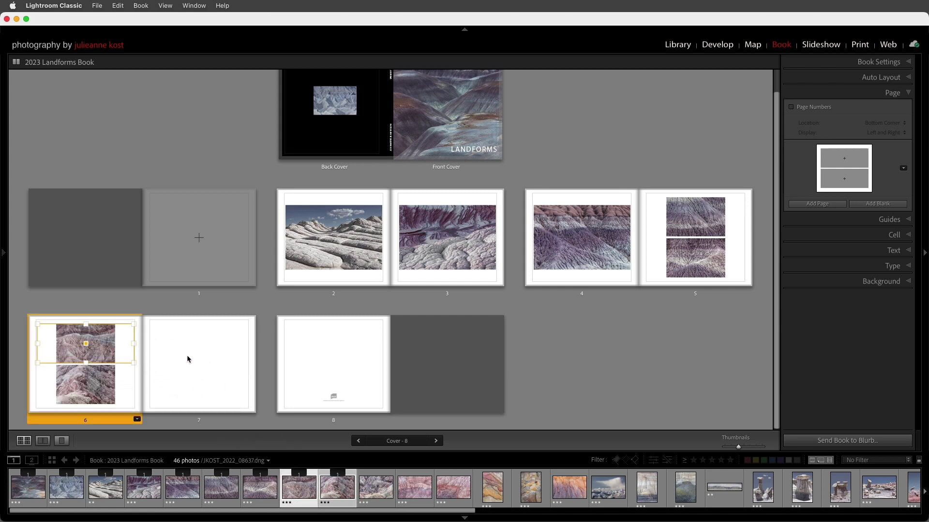
- Apply the bordered one-photo layout from Favorites to page 7 and place the tenth filmstrip photo in it
click(237, 419)
click(252, 420)
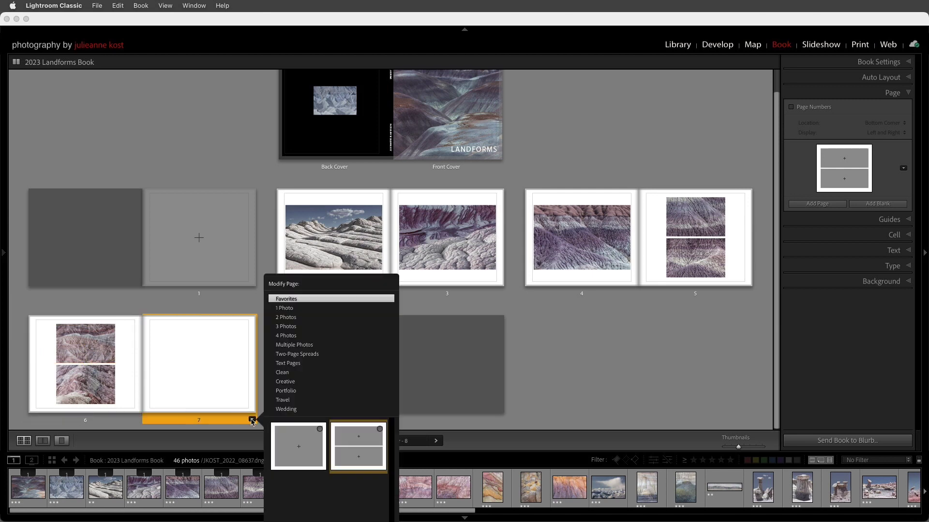
click(299, 445)
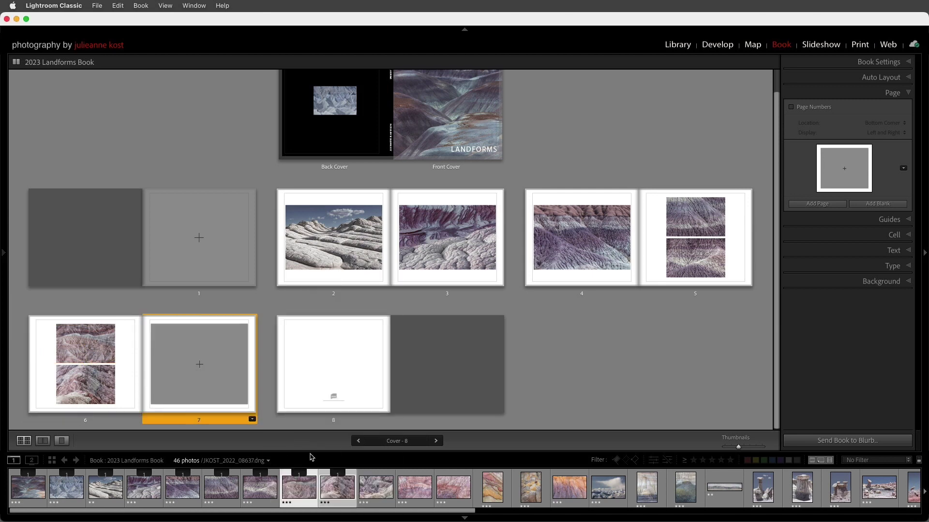
drag(373, 492, 216, 370)
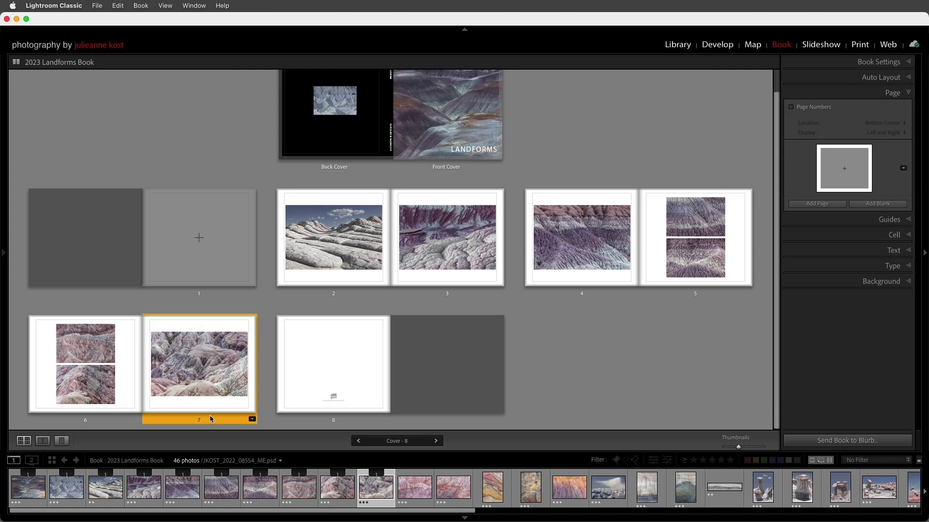
- Reorder the pages by moving page 6 after page 7, and move the resulting 6–7 spread ahead of the 4–5 spread
click(113, 419)
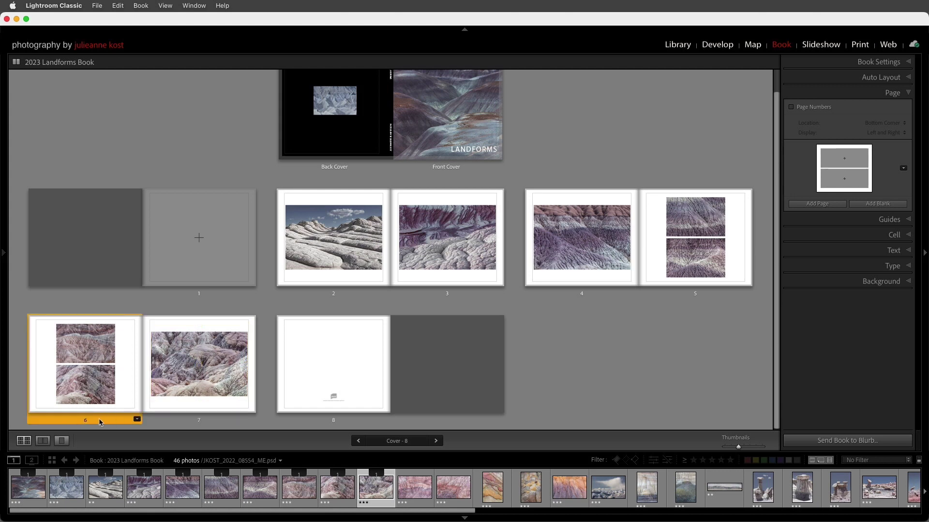
drag(95, 419, 265, 384)
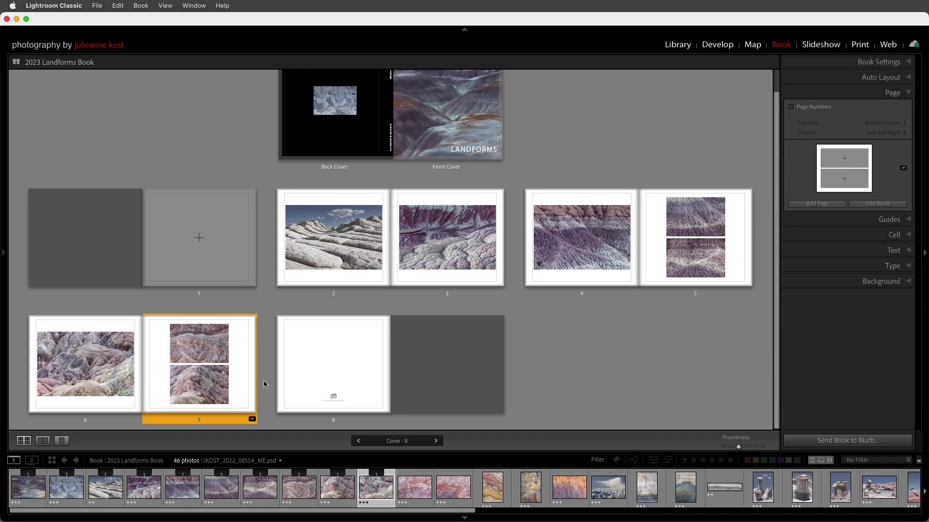
shift+click(118, 420)
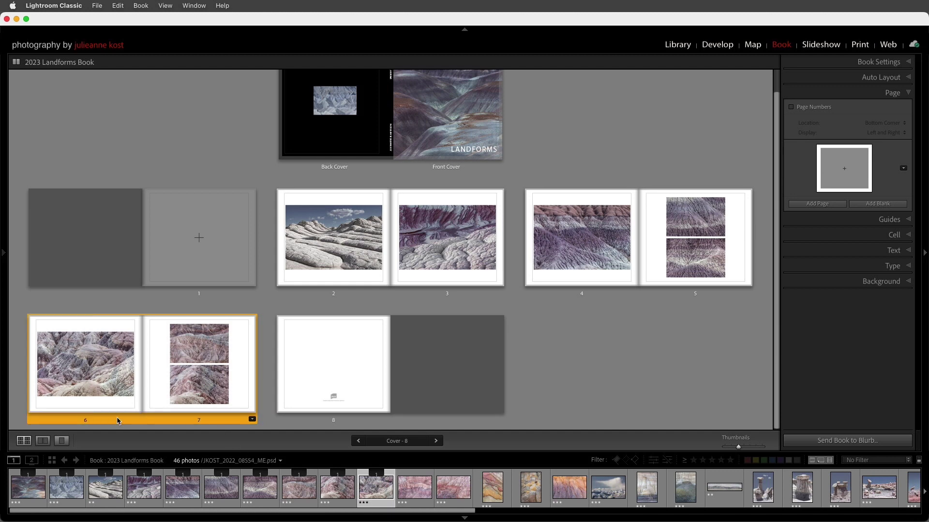
drag(118, 421, 514, 255)
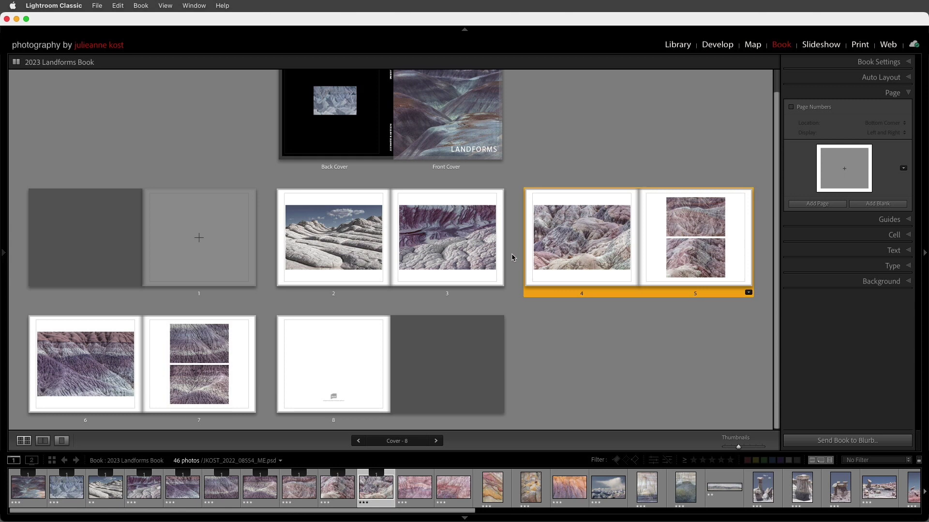
- Add two pages with the stacked two-photo layout after page 7
click(246, 421)
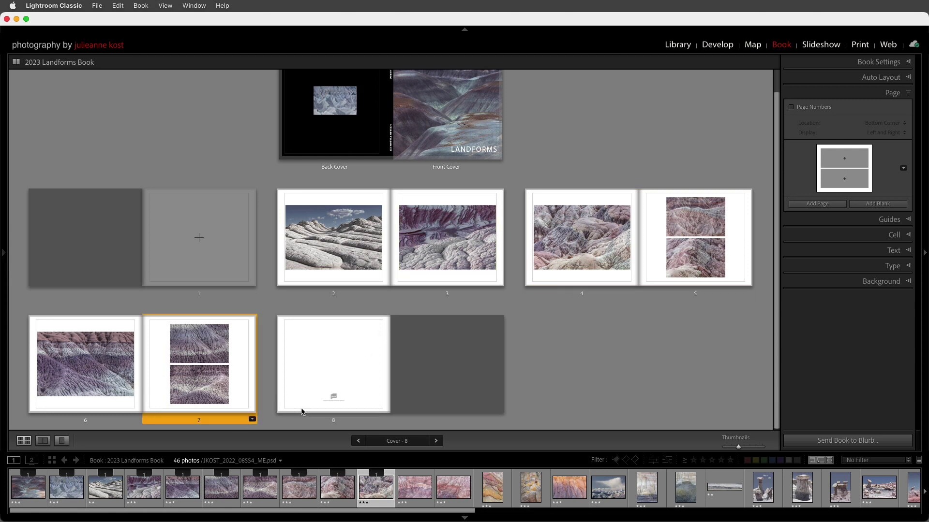
click(807, 204)
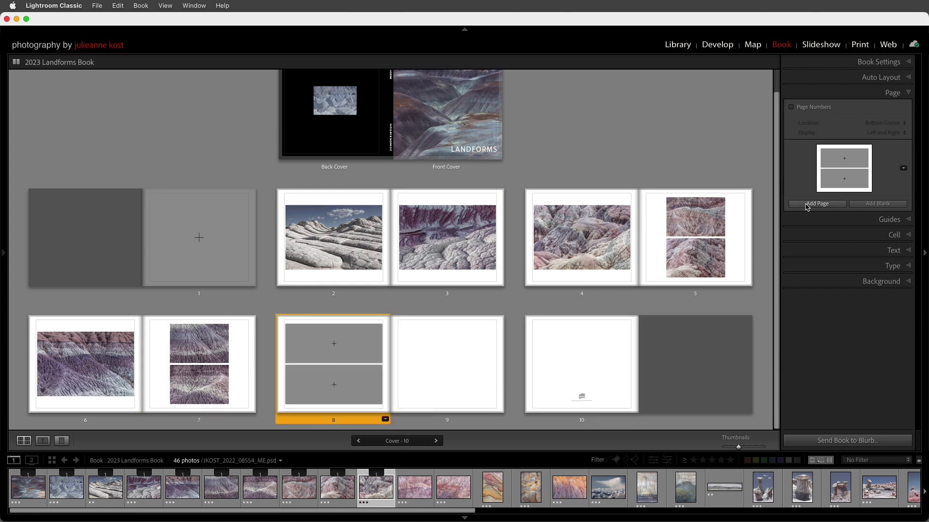
click(807, 204)
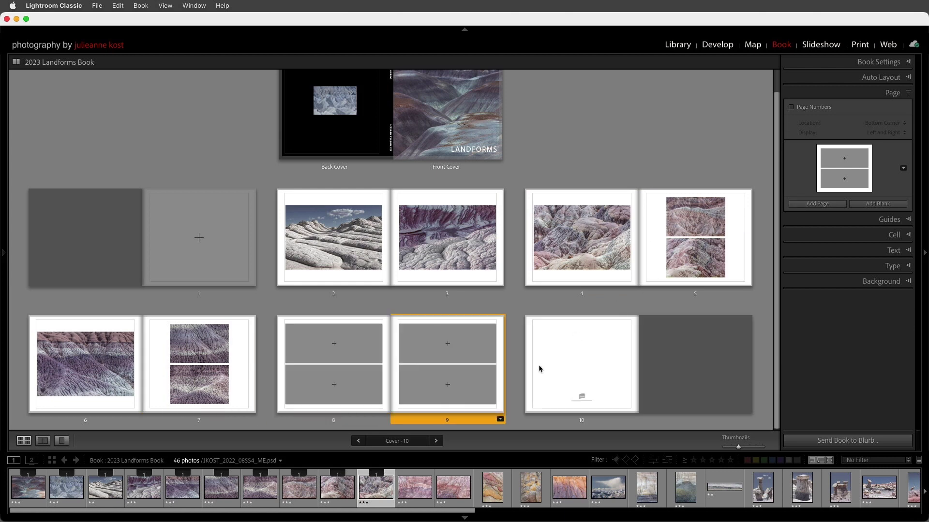
- Change pages 8 and 9 together to the bordered one-photo Favorites layout, and place the eleventh filmstrip photo on page 8 and the twelfth on page 9
shift+click(379, 423)
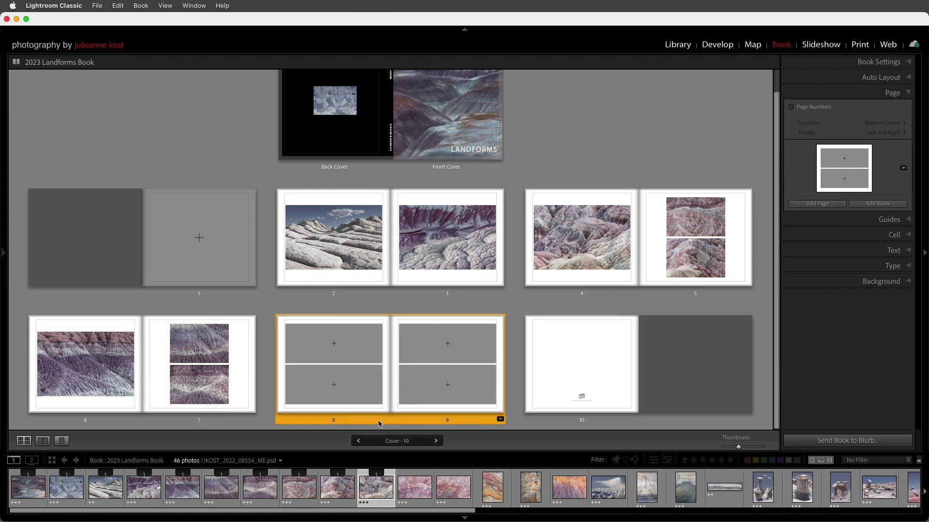
click(500, 420)
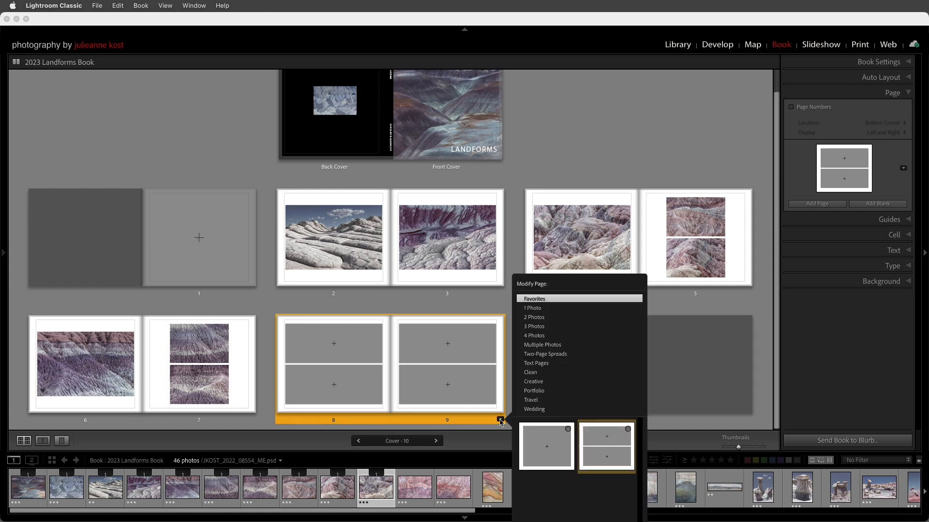
click(547, 445)
drag(414, 487, 345, 389)
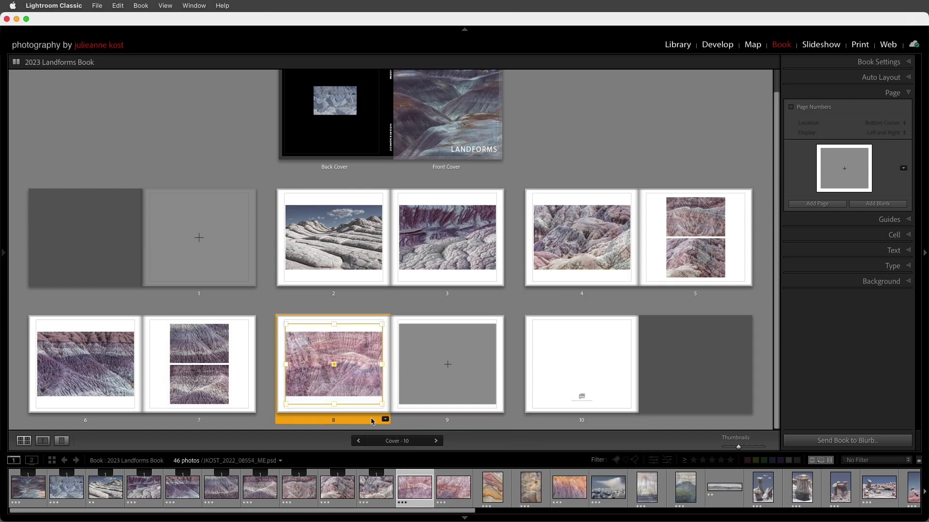
drag(460, 492, 460, 381)
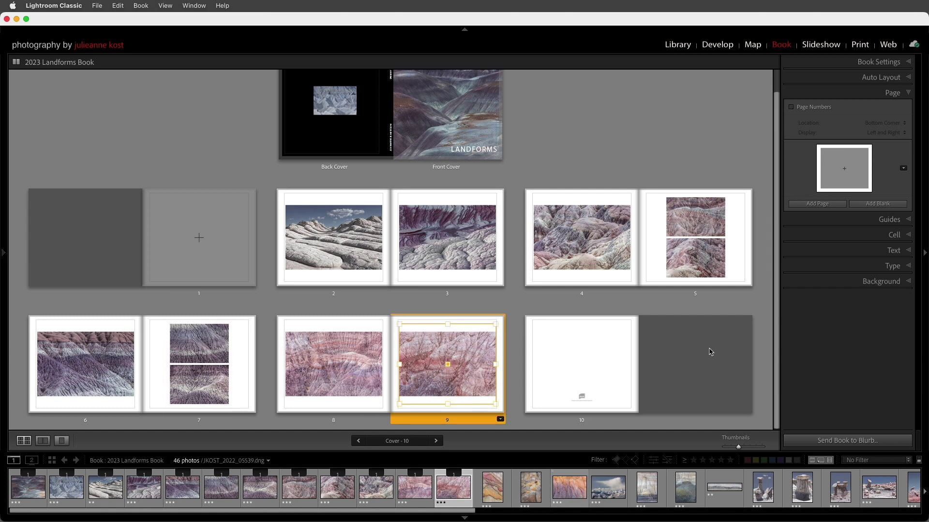
- Add a blank page after page 9
click(875, 205)
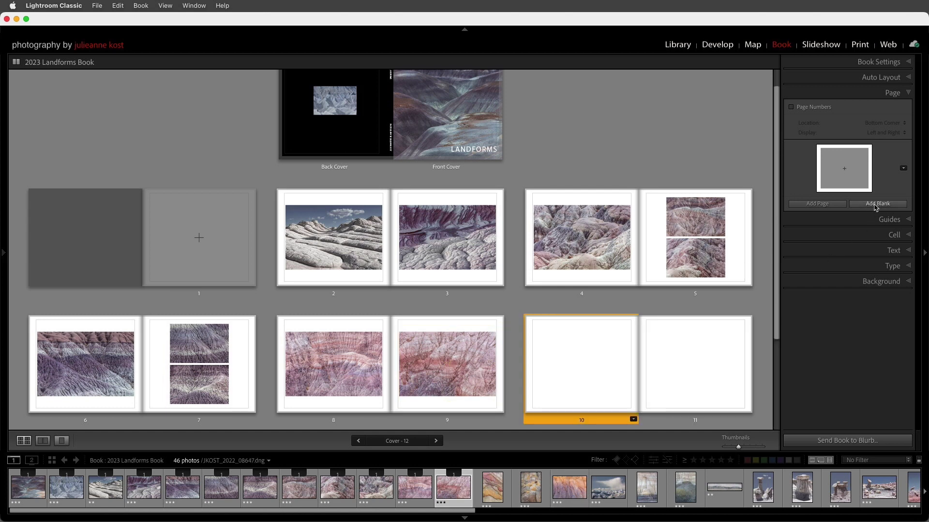
- Change page 10 to the bordered side-by-side two-photo layout and place the thirteenth and fourteenth filmstrip photos in its cells
click(903, 168)
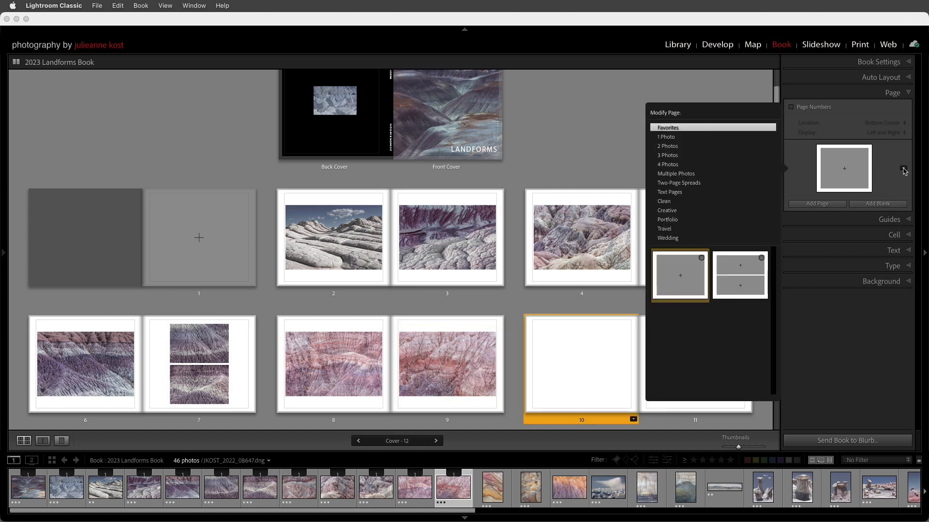
click(680, 147)
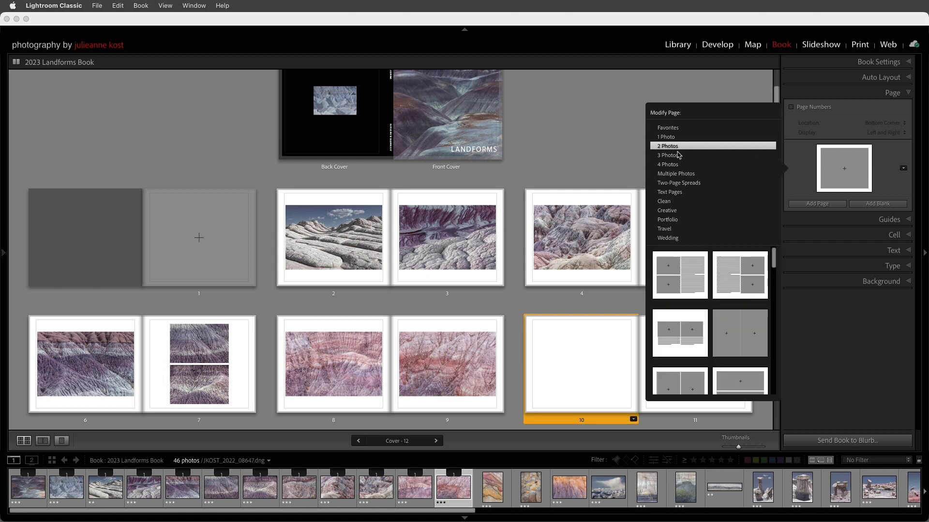
scroll(705, 304, down, 2)
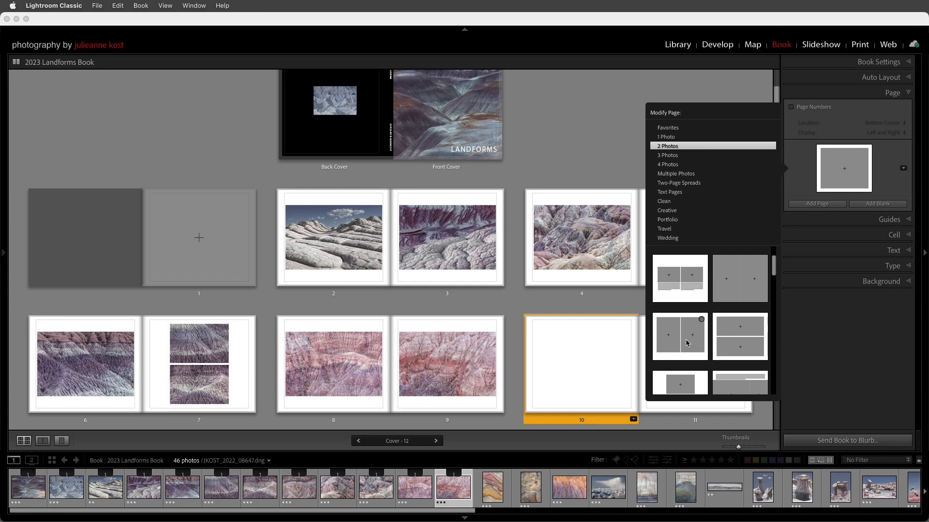
click(687, 343)
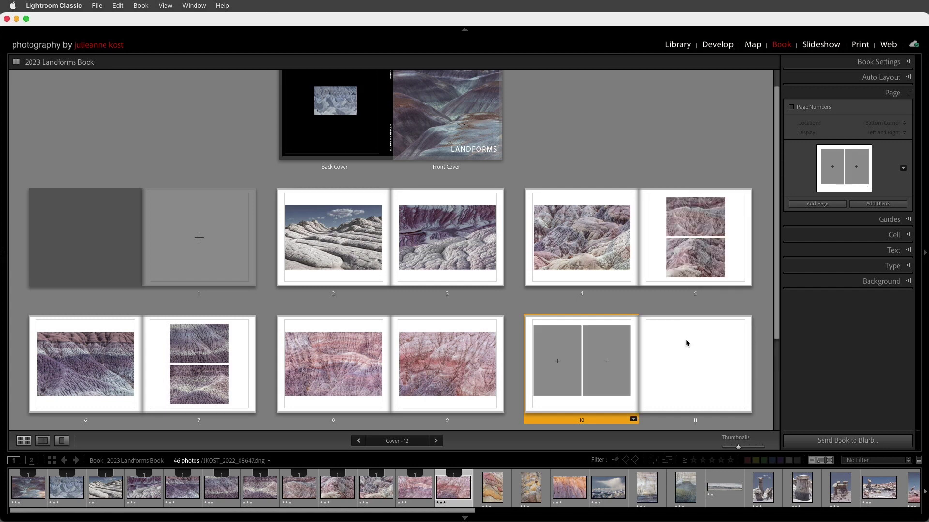
click(495, 487)
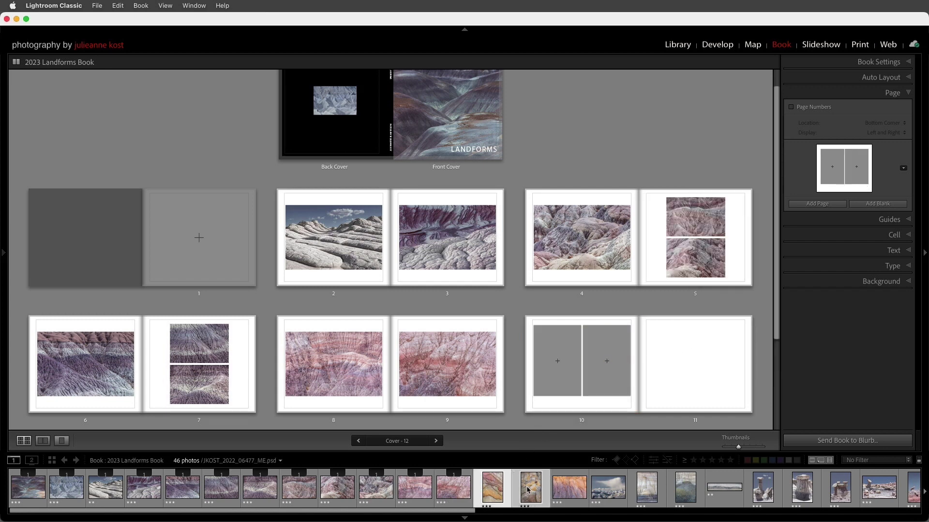
drag(492, 490, 556, 345)
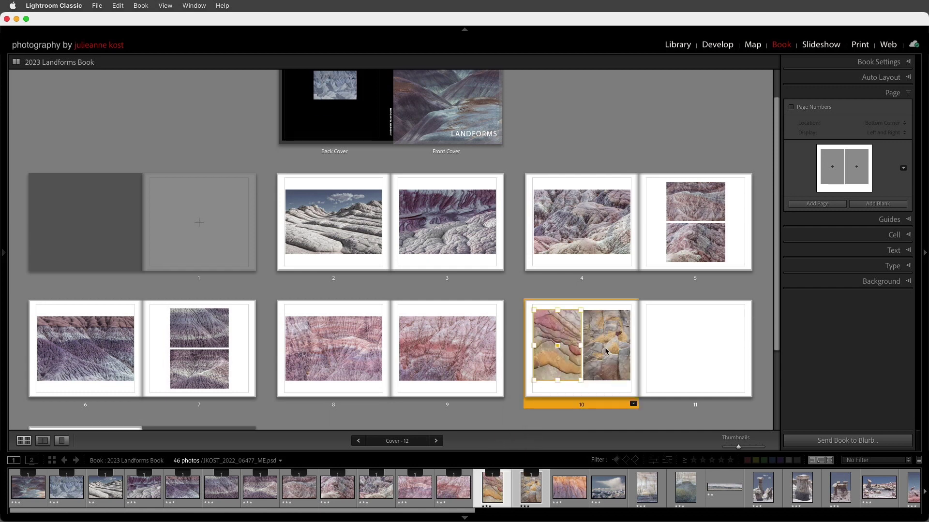
- Change page 11 to the bordered one-photo Favorites layout and place the fifteenth filmstrip photo on it
click(676, 351)
click(748, 405)
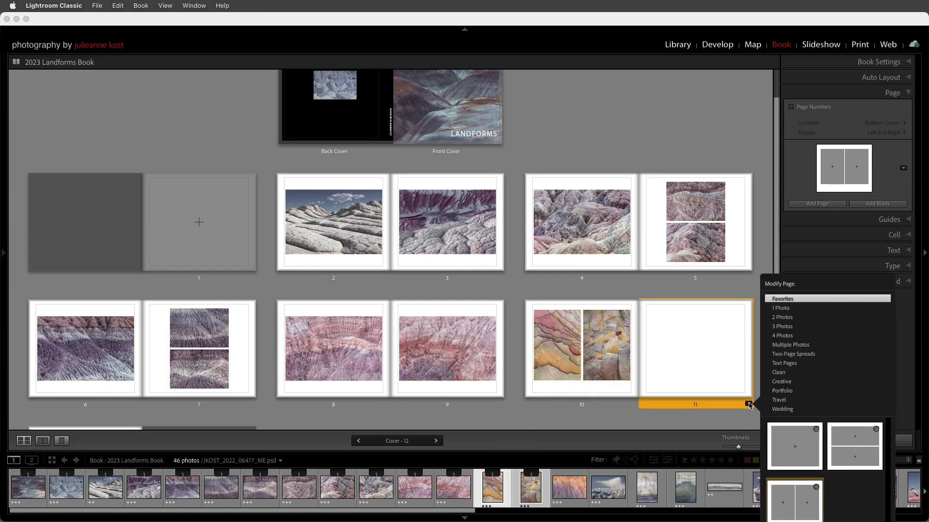
click(793, 445)
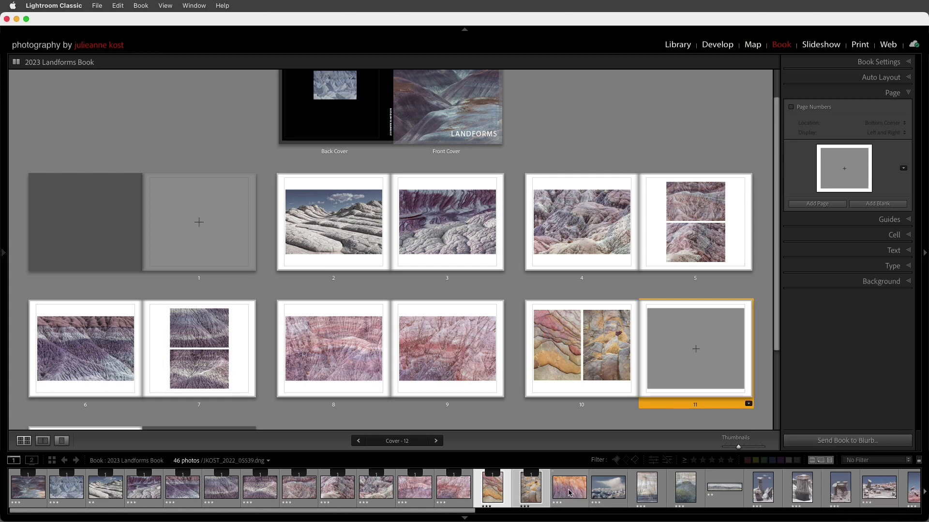
drag(570, 490, 692, 345)
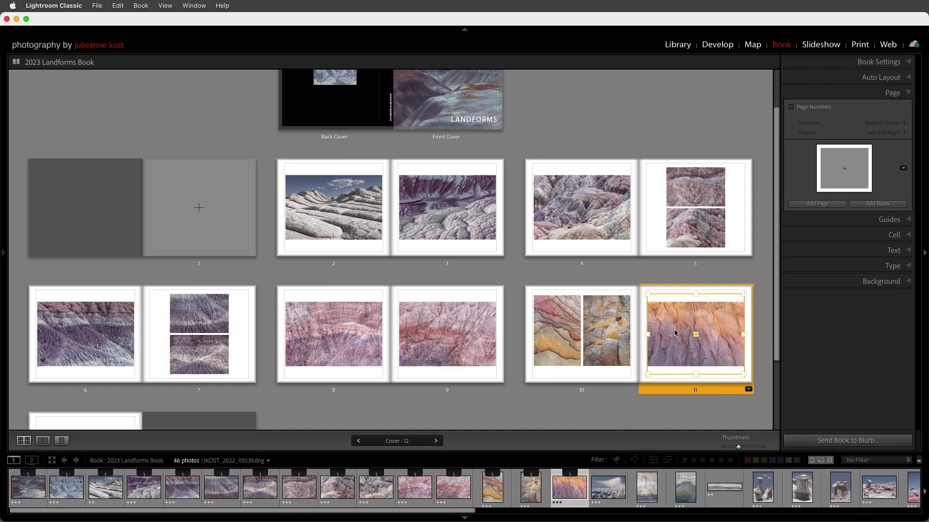
- Add blank pages 12 and 13 after page 11, and copy the layout of the 10–11 spread onto them
click(875, 205)
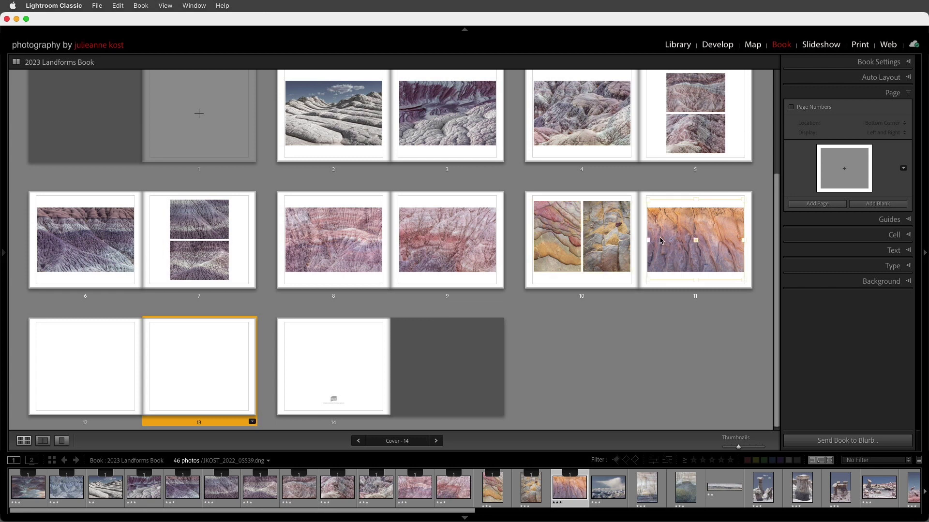
click(607, 299)
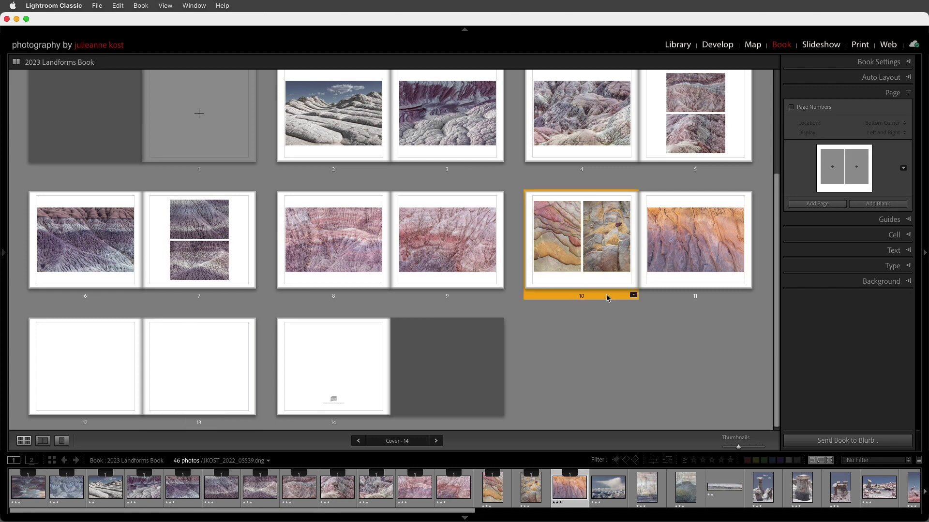
shift+click(671, 296)
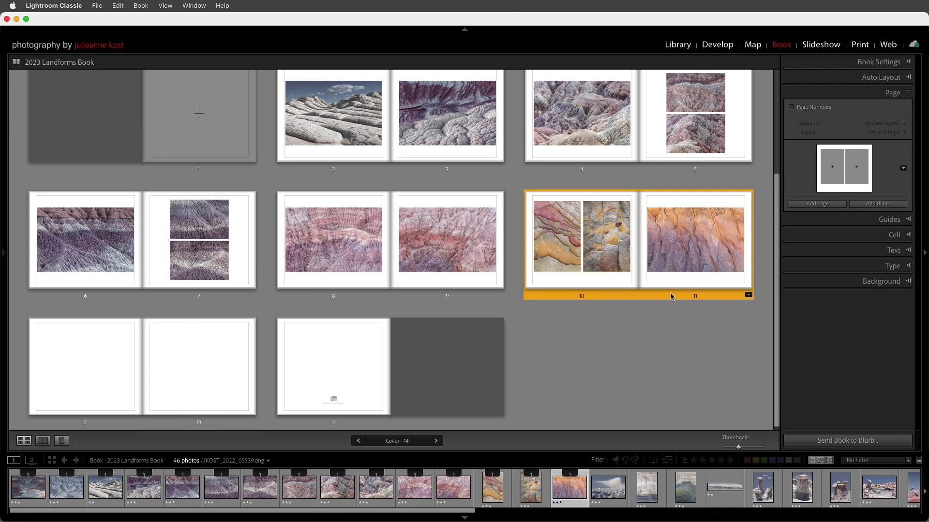
right_click(671, 257)
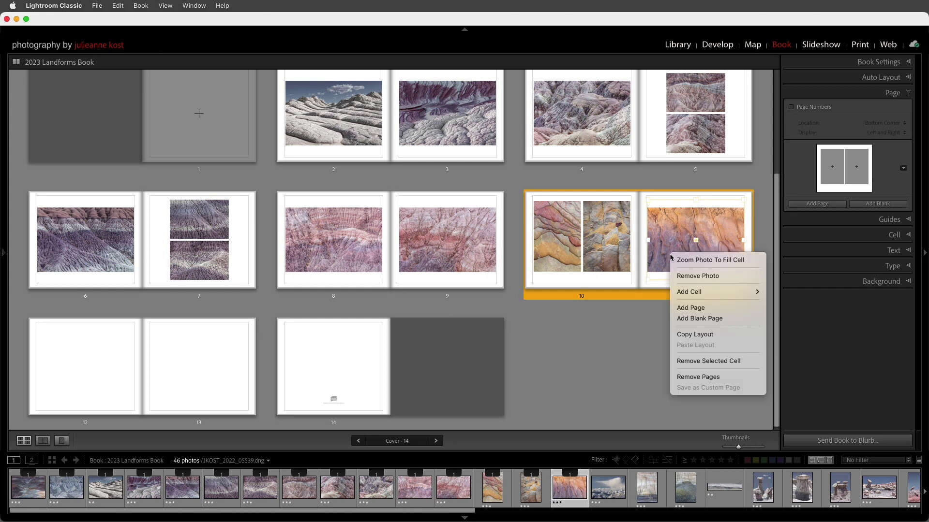
click(691, 335)
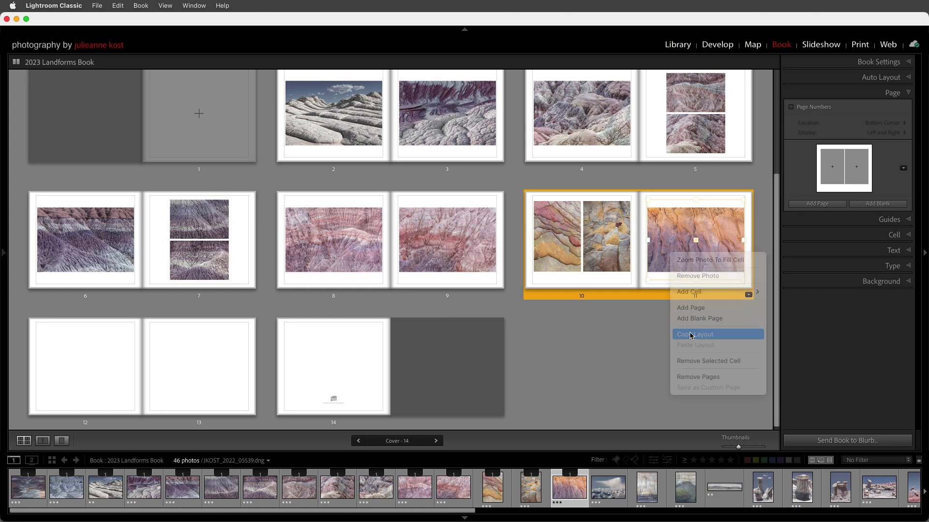
click(129, 424)
shift+click(162, 425)
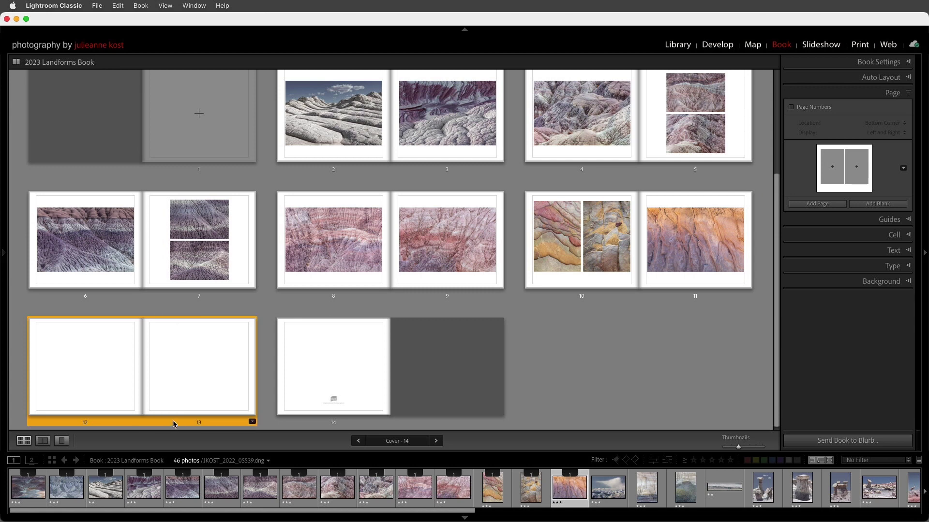
right_click(82, 352)
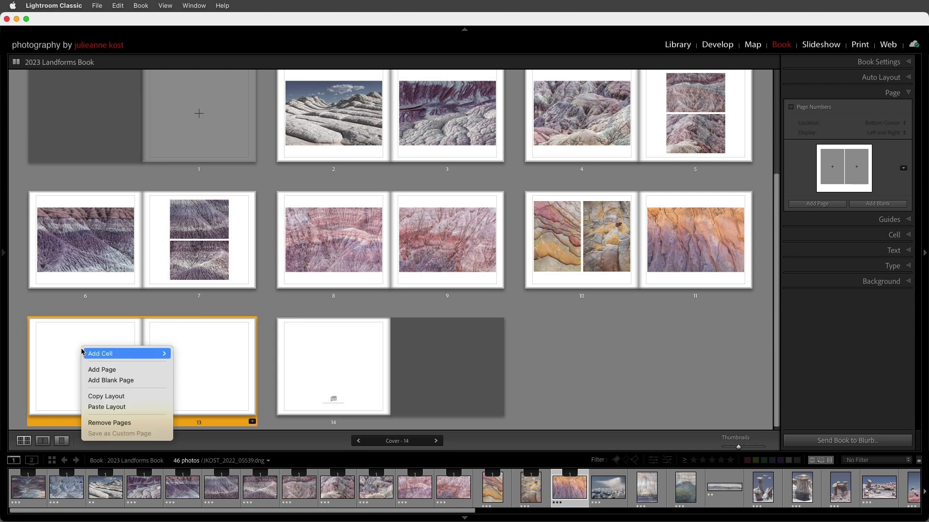
click(109, 407)
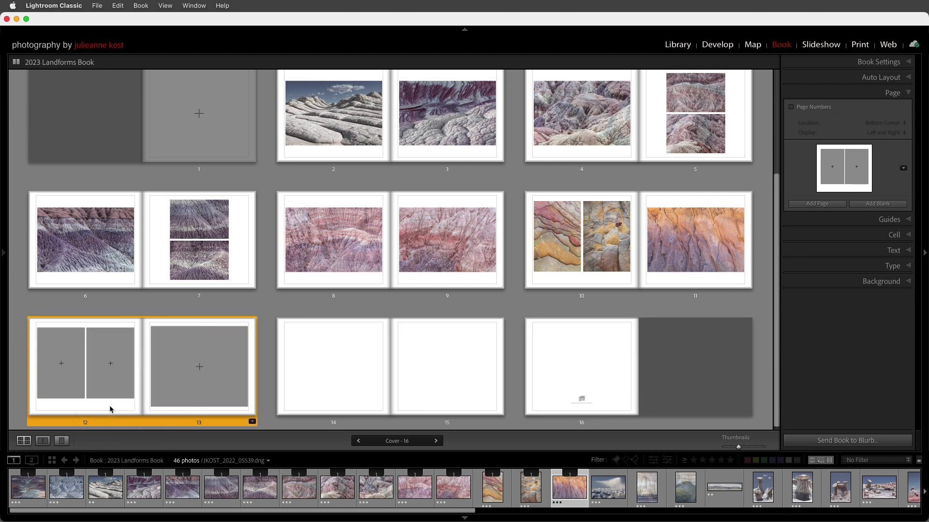
- Place the sixteenth filmstrip photo on page 13 and the seventeenth and eighteenth photos side by side on page 12
drag(608, 487, 223, 358)
click(651, 491)
shift+click(685, 497)
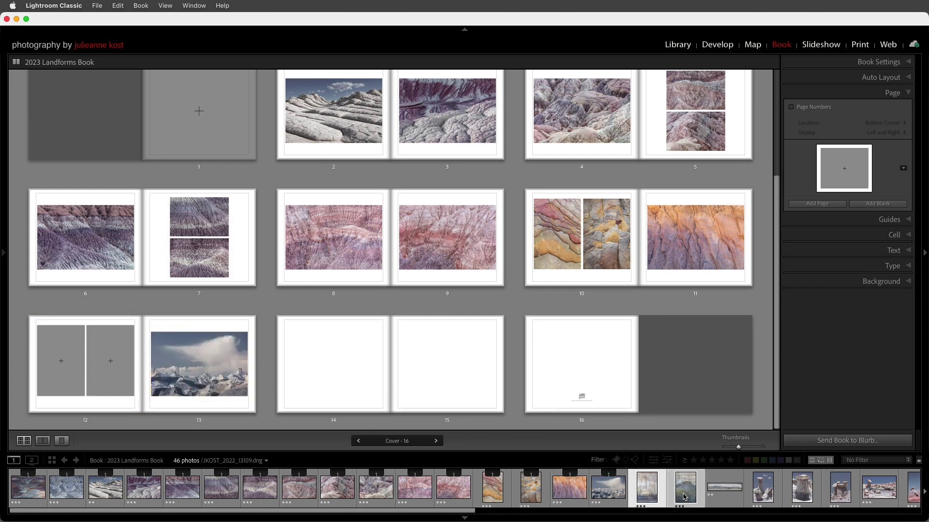
drag(685, 497, 89, 370)
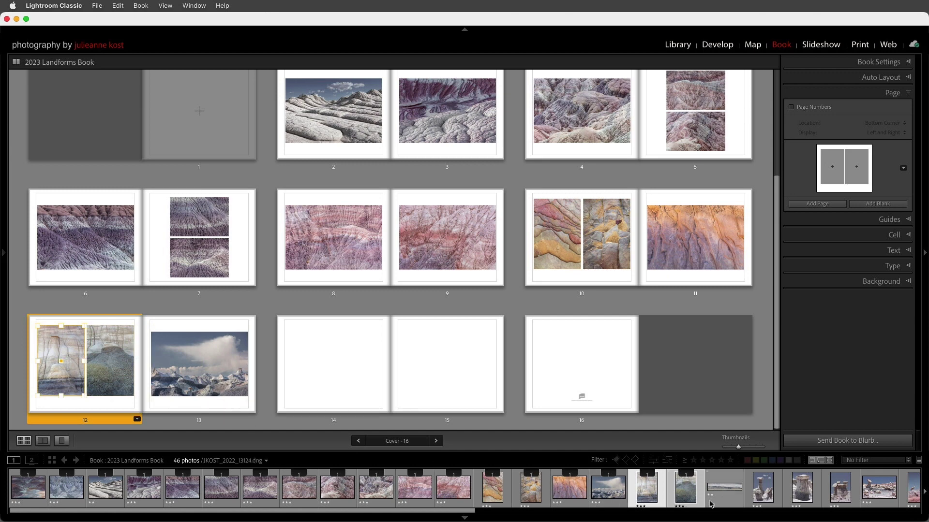
- Change page 14 to the full-bleed Two-Page Spreads layout and place the nineteenth filmstrip photo, the panorama, across it
click(381, 420)
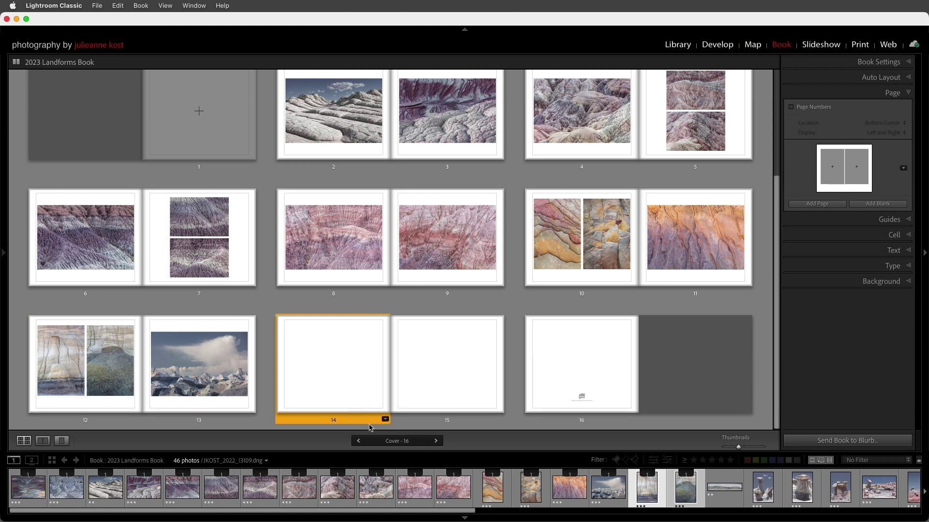
click(385, 419)
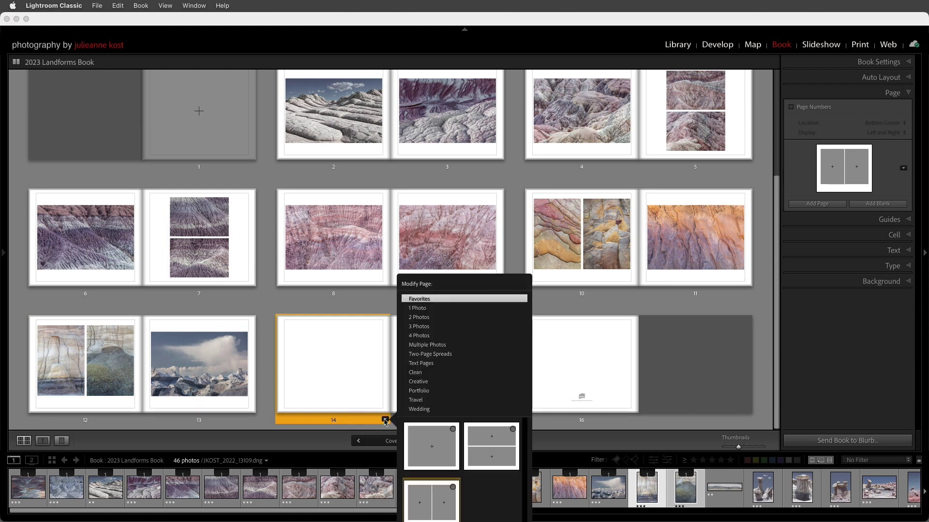
click(439, 359)
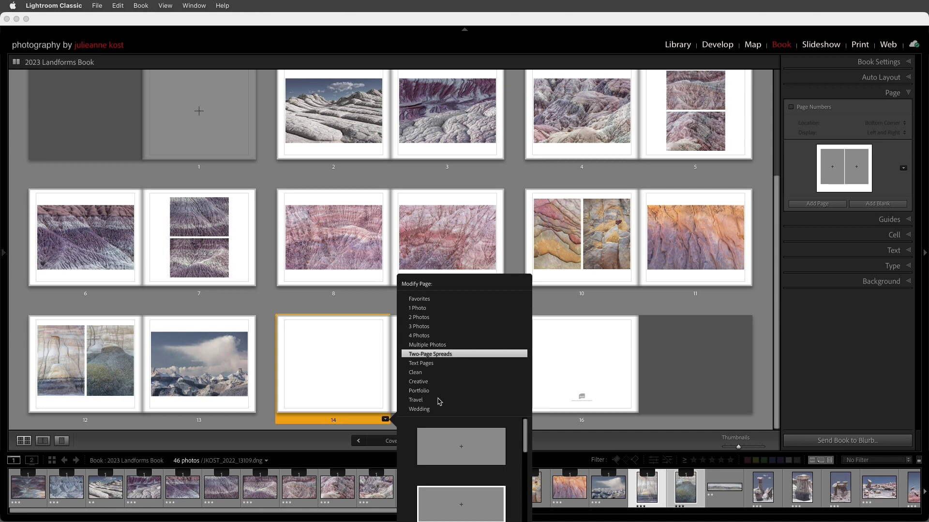
click(439, 445)
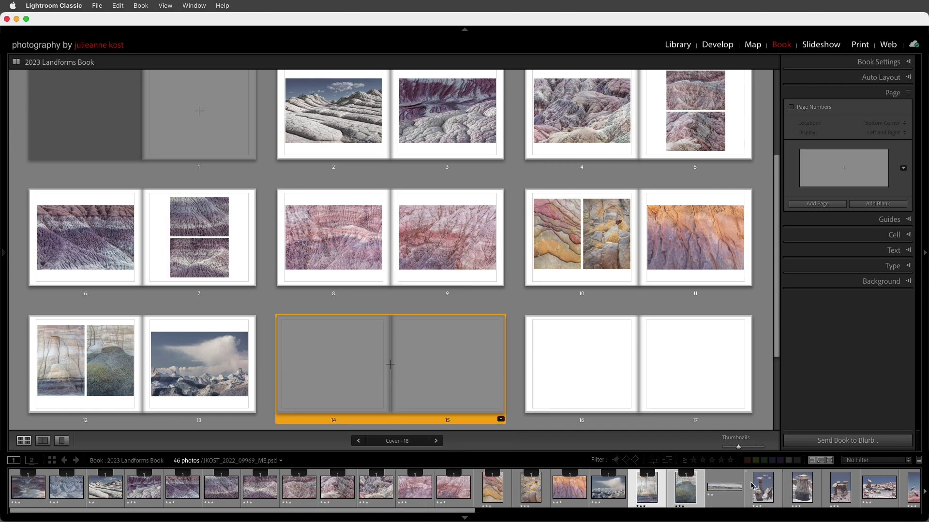
drag(724, 487, 419, 360)
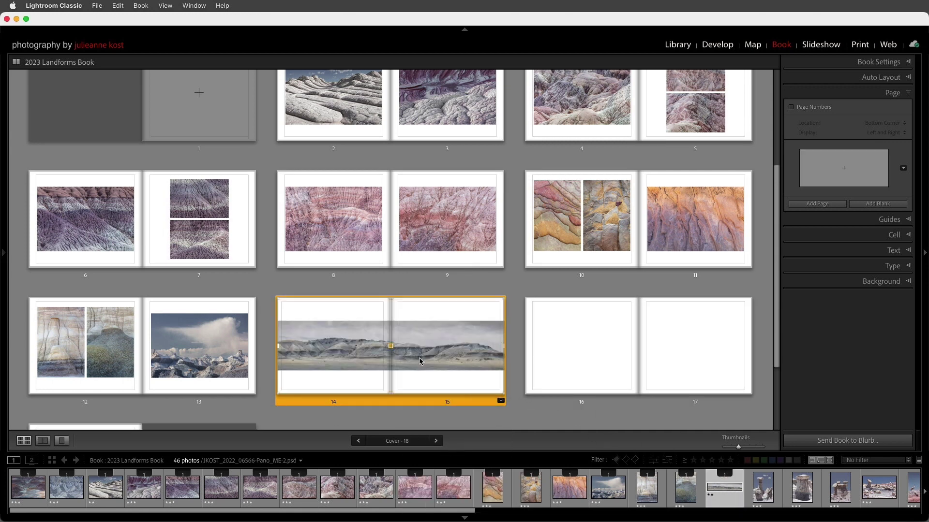
- Zoom the panorama on the 14–15 spread to fill its cell, shift the image to the right, and return to the multi-page view
double_click(414, 405)
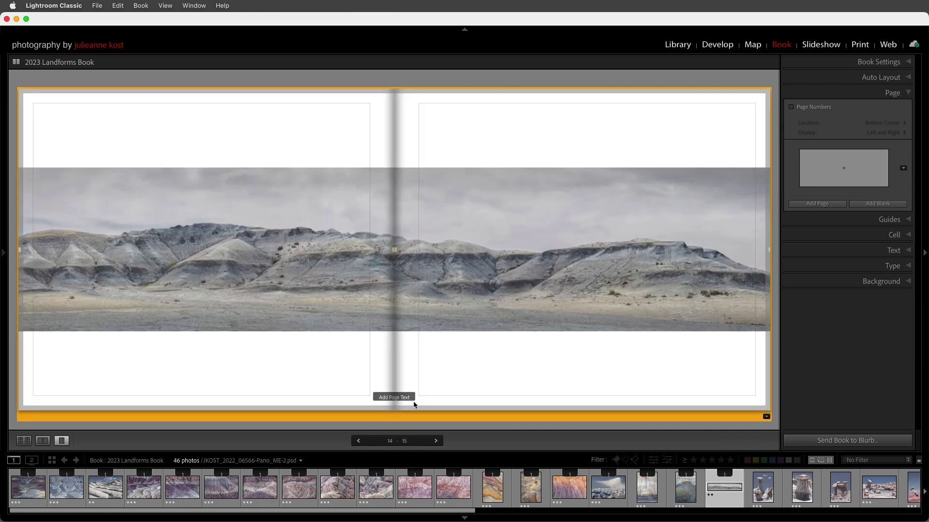
click(323, 238)
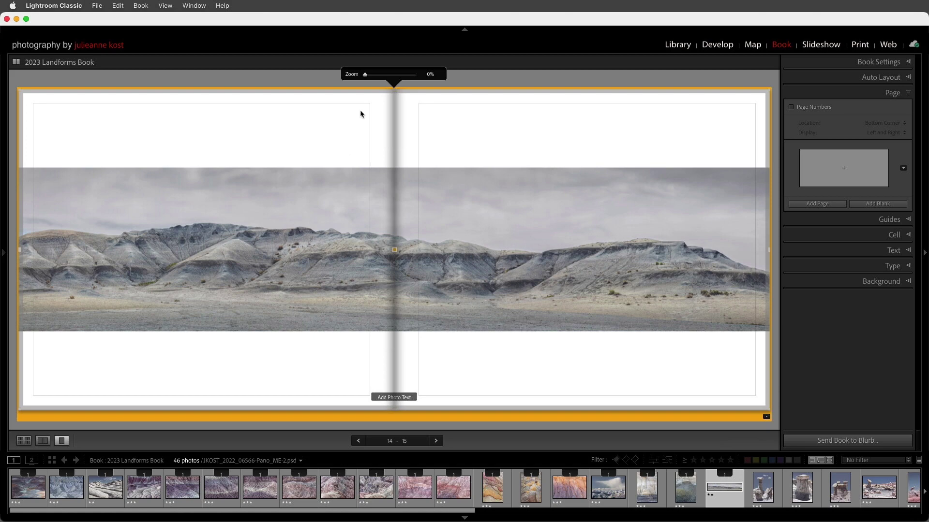
mouse_move(365, 75)
mouse_down()
mouse_move(388, 81)
mouse_move(369, 81)
mouse_move(378, 82)
mouse_up()
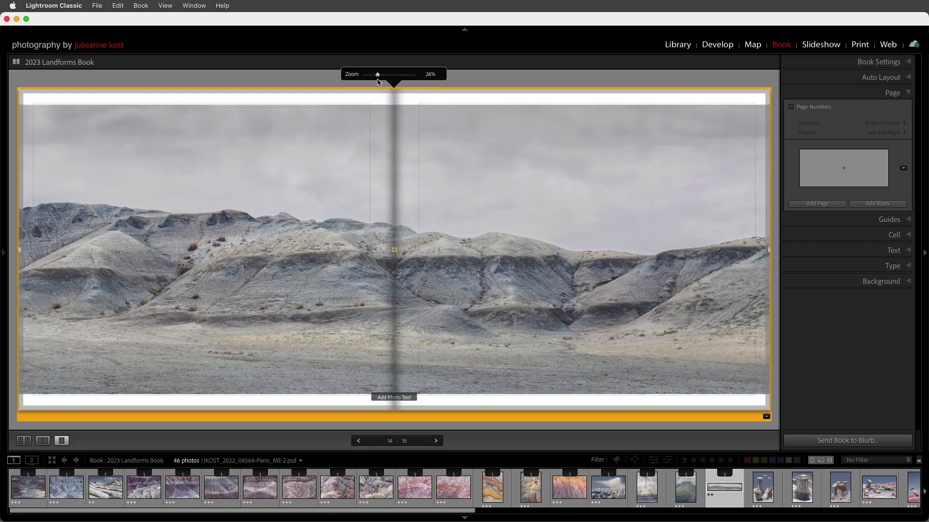
right_click(267, 178)
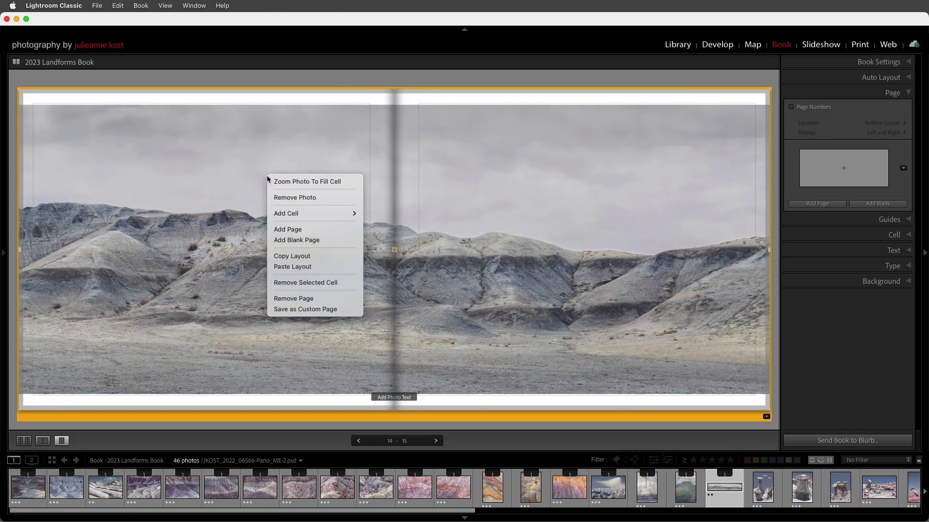
click(343, 182)
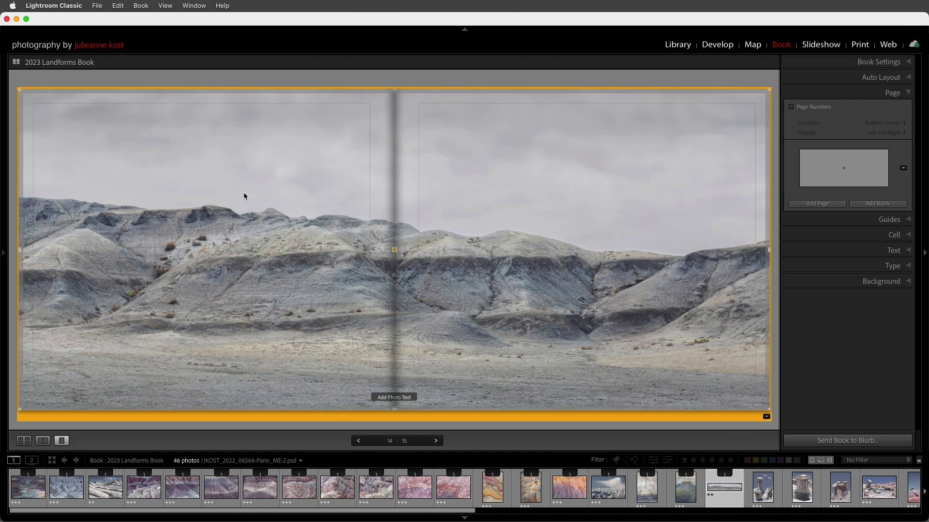
drag(244, 196, 461, 191)
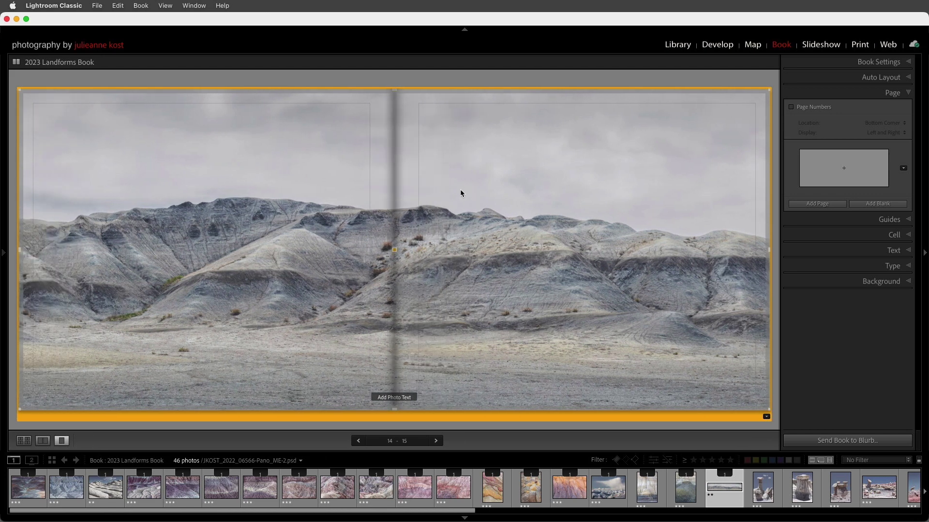
click(460, 191)
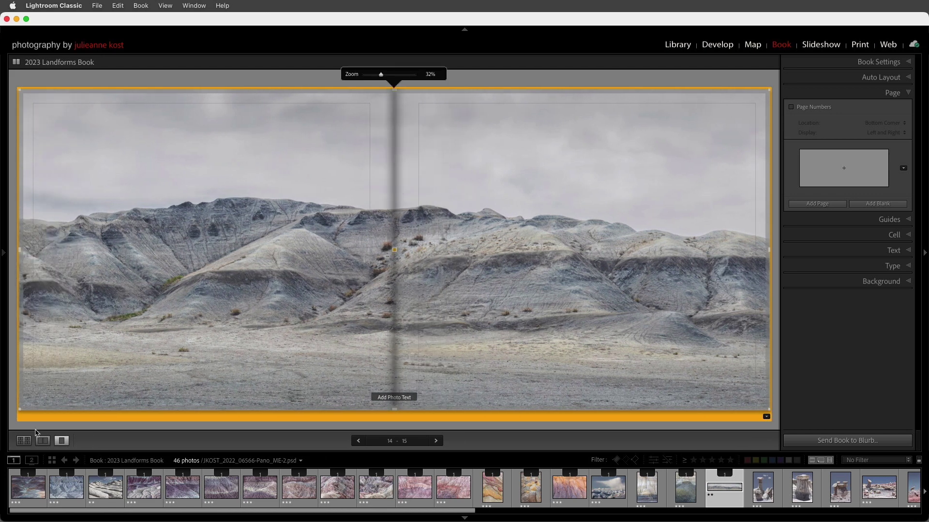
click(25, 441)
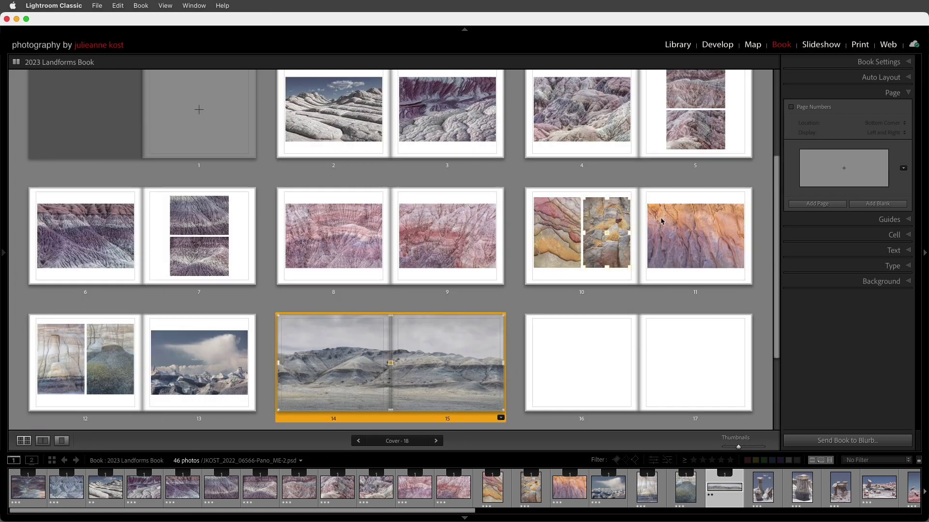
- Turn on page numbers for the book and set their location to Side
click(791, 108)
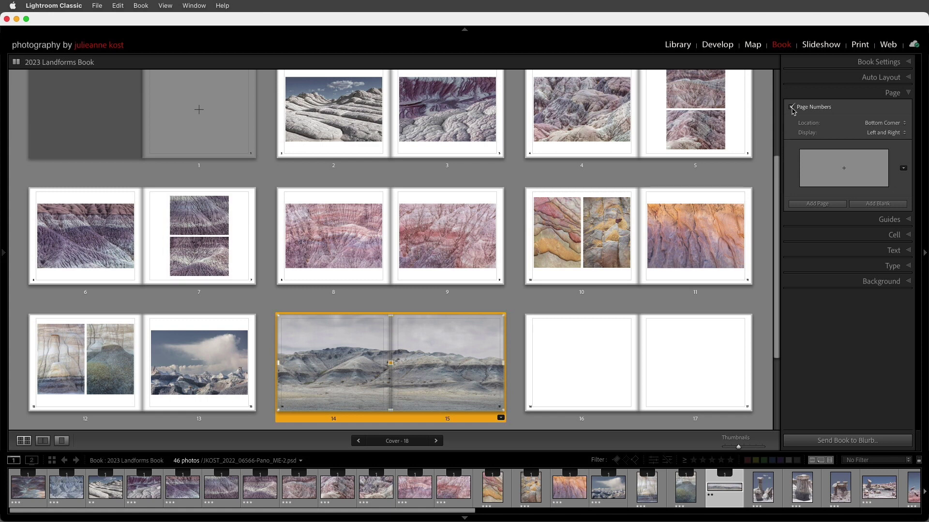
click(885, 123)
click(885, 113)
click(895, 123)
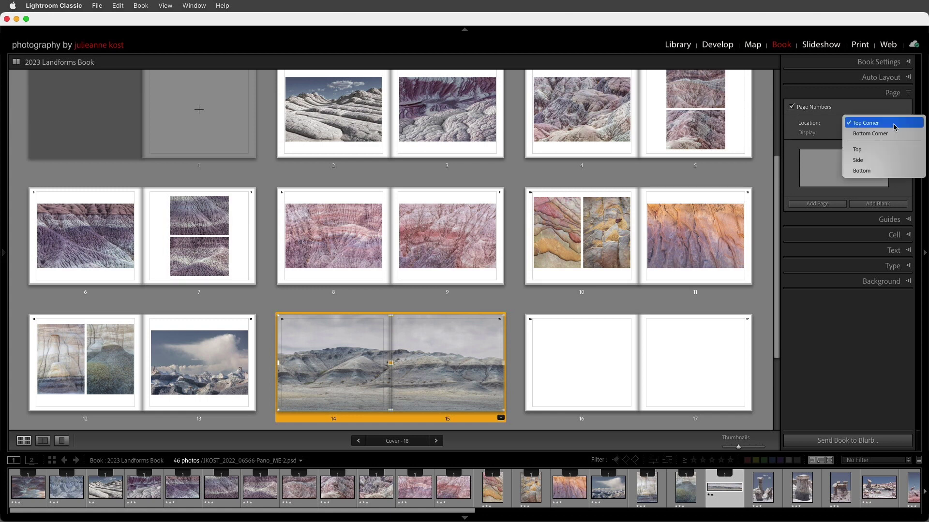
click(888, 160)
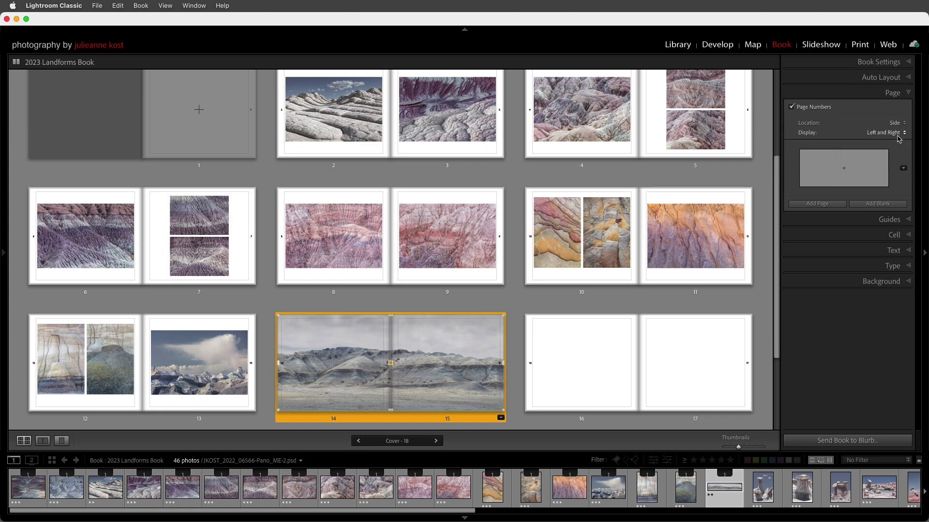
- Review the display options for the page numbers, keeping Left and Right
click(900, 137)
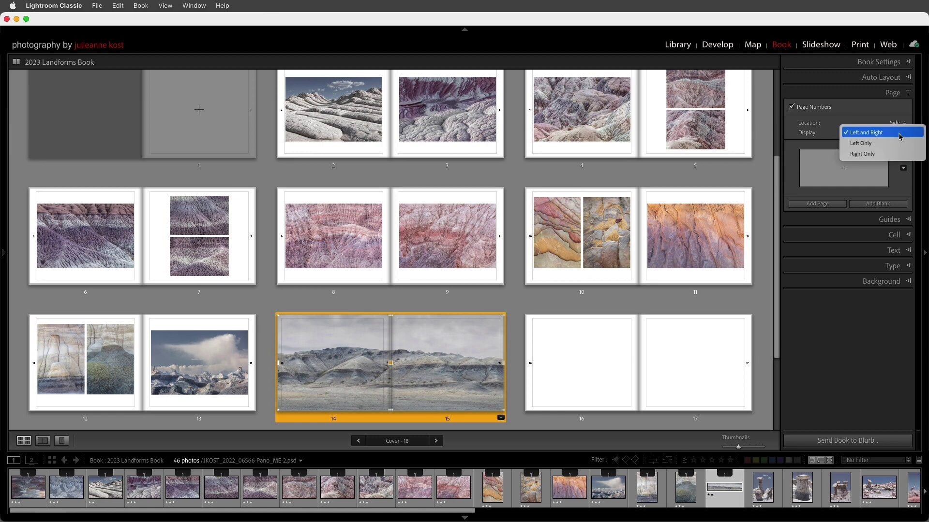
click(827, 132)
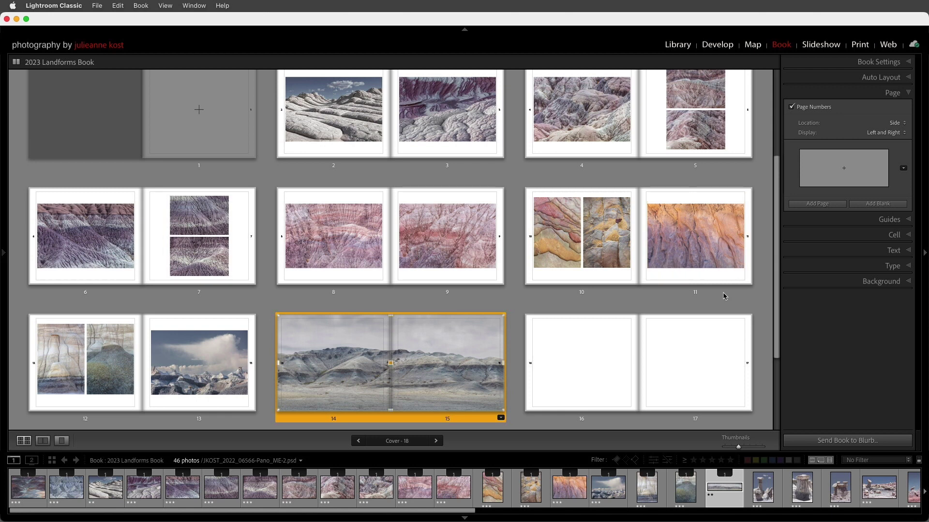
- Open page 11 in single-page view and set its page number's type size to 8 pt
double_click(725, 295)
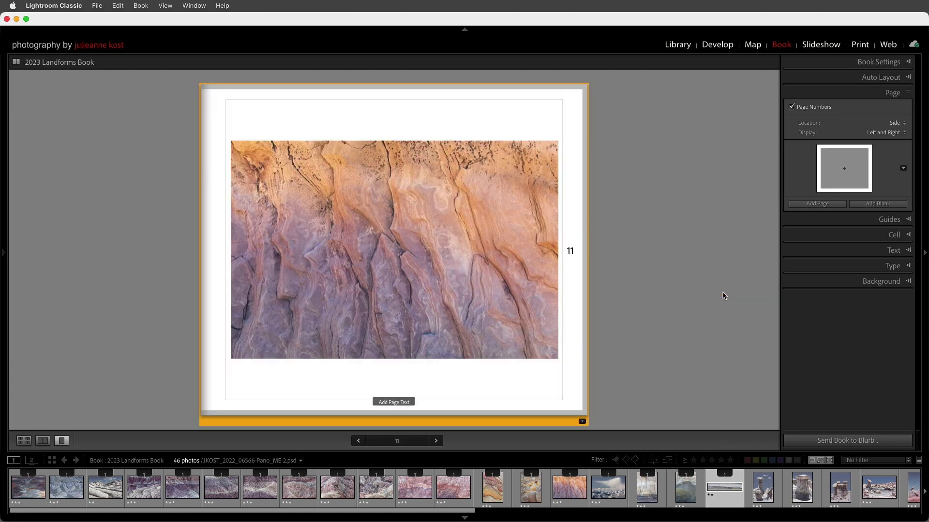
click(572, 251)
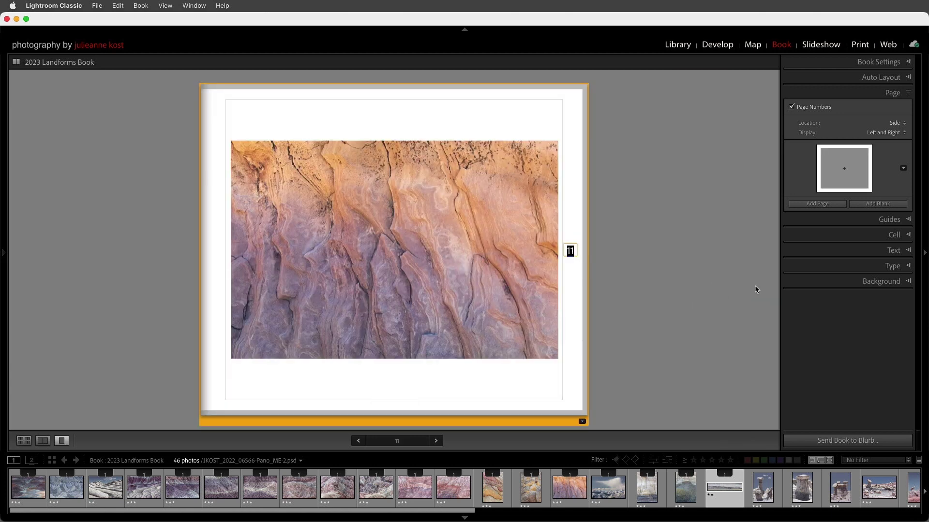
click(873, 266)
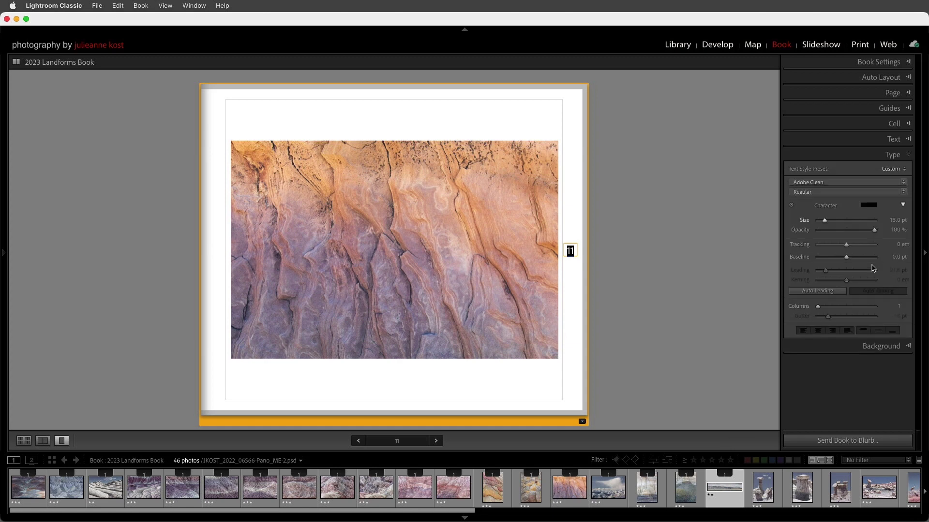
click(893, 221)
text(8)
key(Return)
- Change the page number font to Myriad Pro and return to the multi-page view
click(866, 182)
scroll(878, 227, down, 3)
scroll(878, 236, down, 3)
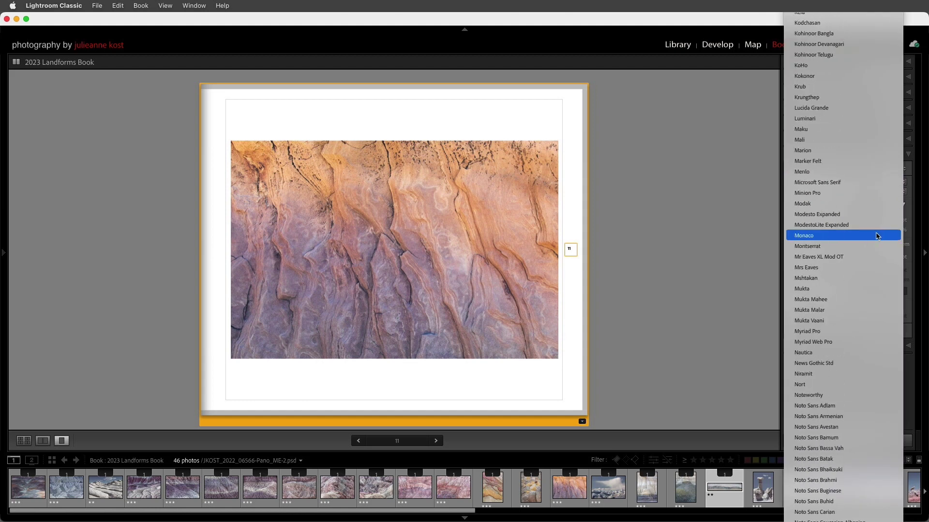
click(861, 327)
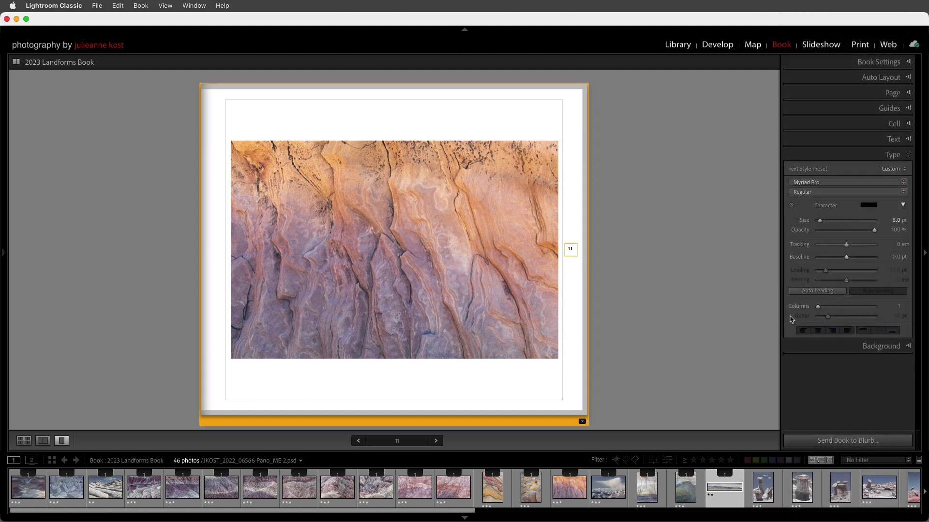
click(25, 440)
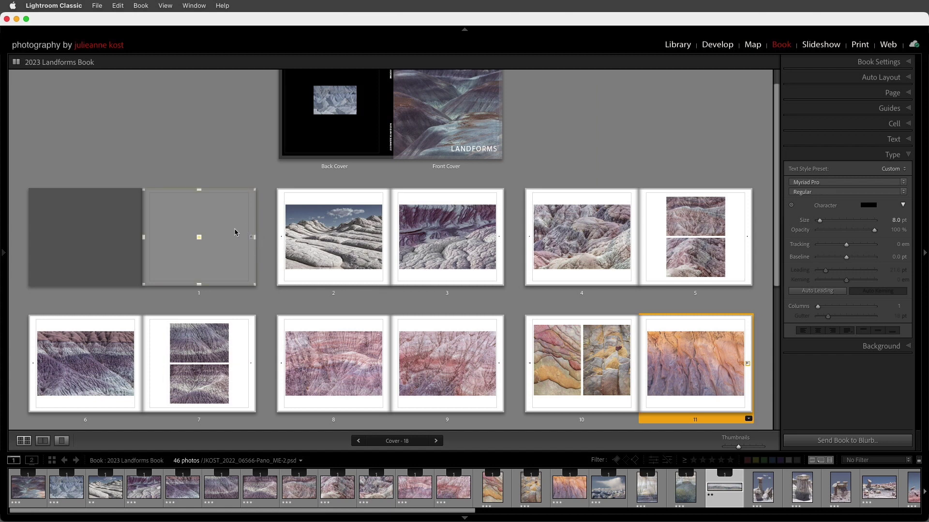
- Examine the page-number commands available for page 2 and page 1, including hiding, start number and global style
right_click(312, 246)
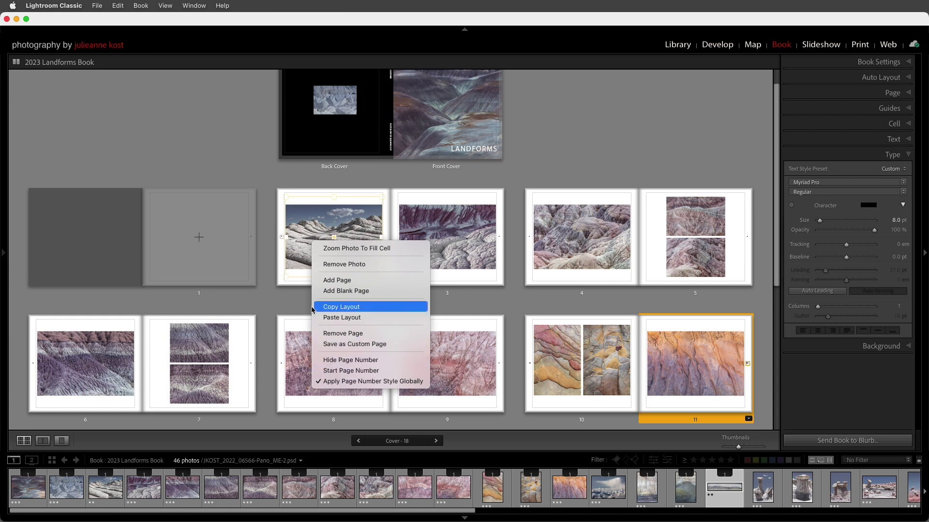
click(289, 298)
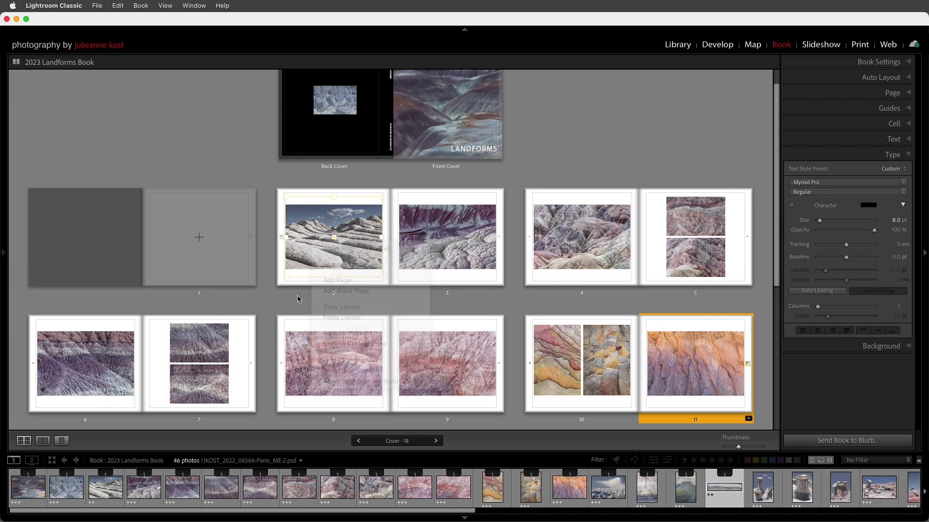
right_click(224, 259)
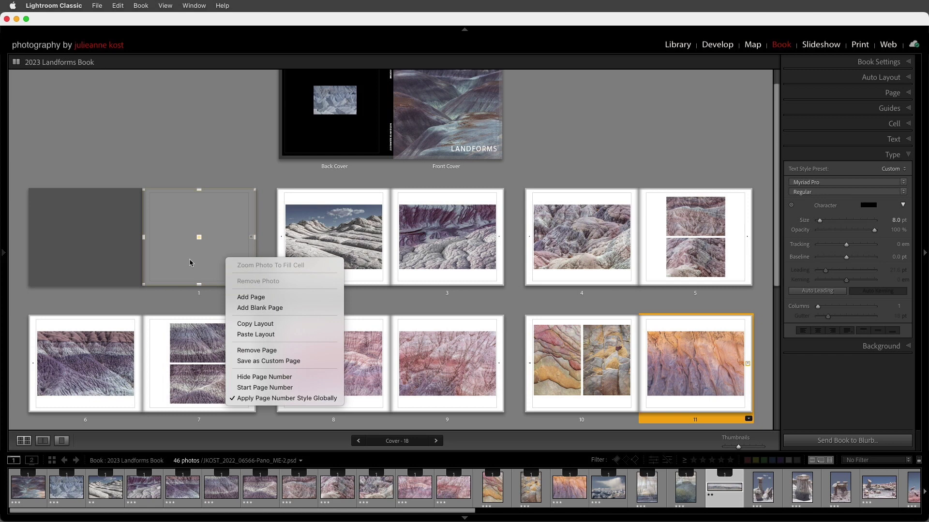
- Hide the page numbers on page 1 and on both pages of the panorama spread, pages 14 and 15
click(263, 376)
scroll(299, 322, down, 3)
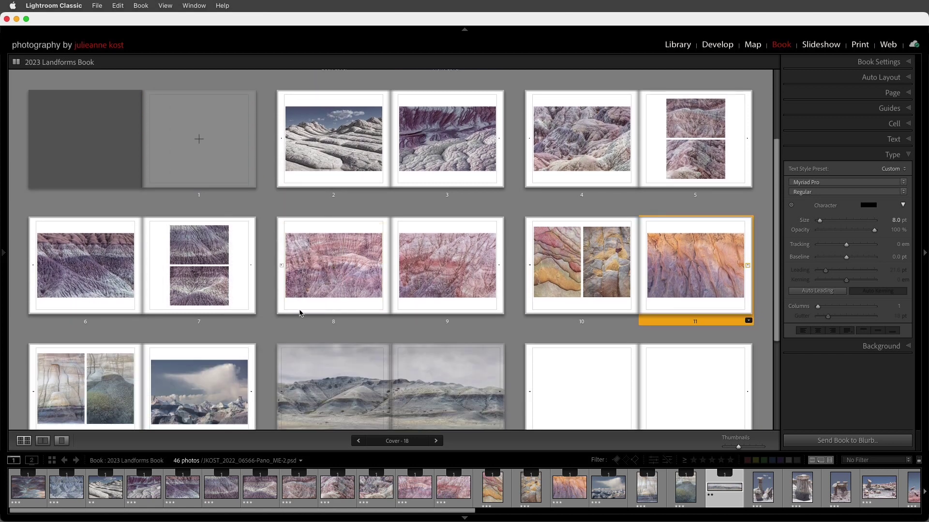
scroll(299, 313, down, 3)
right_click(309, 343)
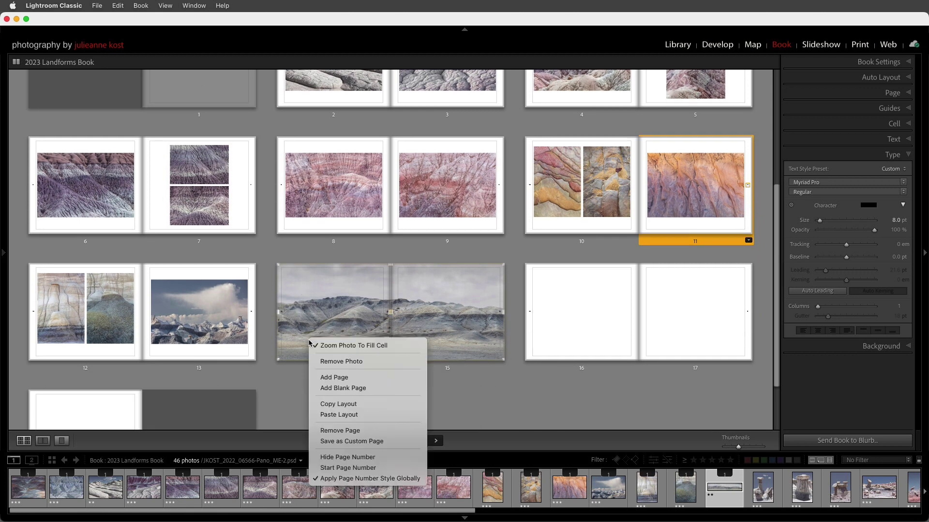
click(343, 457)
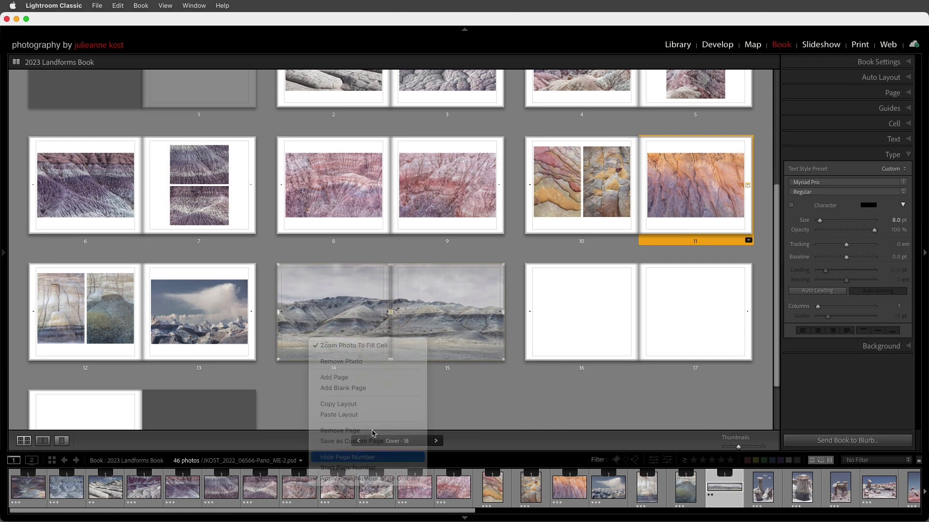
right_click(440, 328)
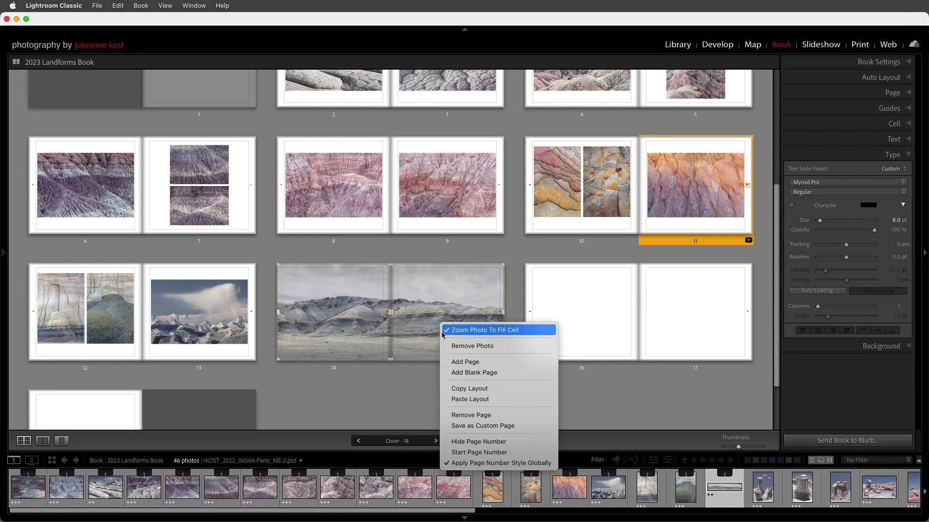
click(463, 442)
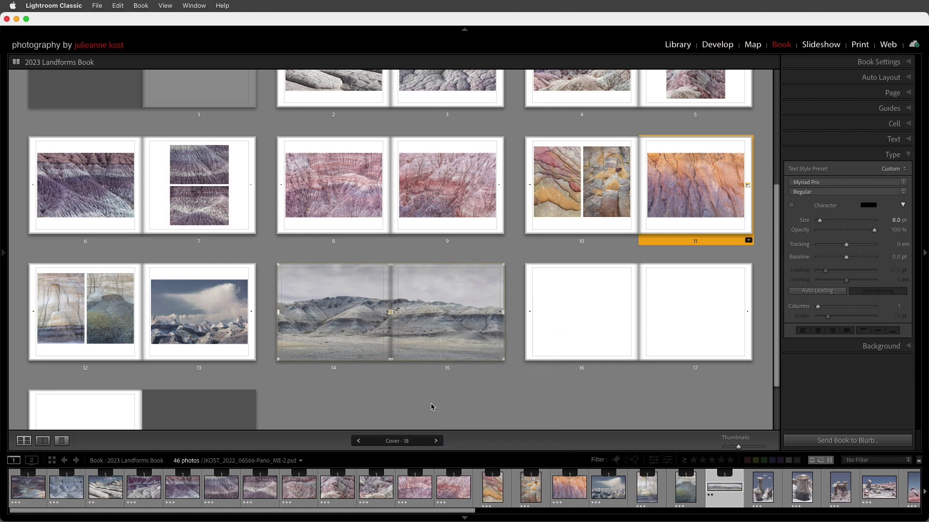
- Apply the 3 Photos layout with three equal cells side by side to page 16
click(598, 368)
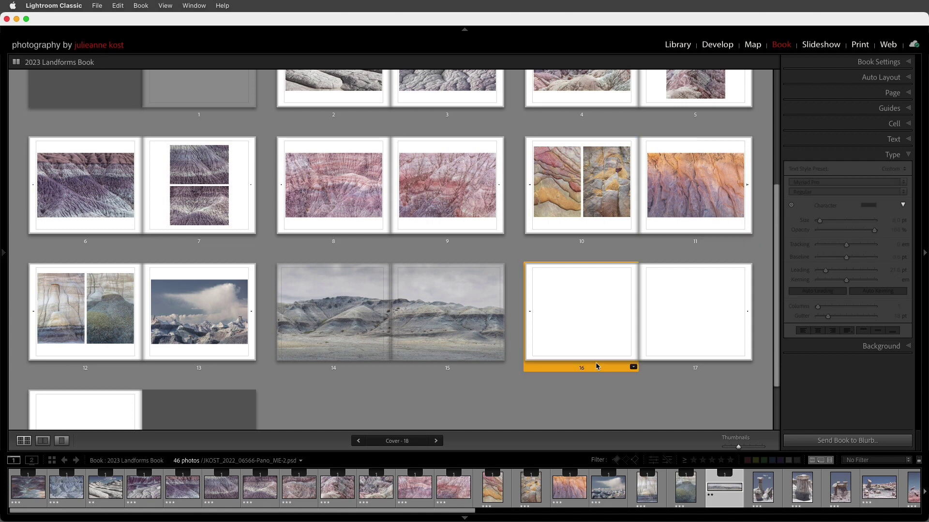
click(633, 368)
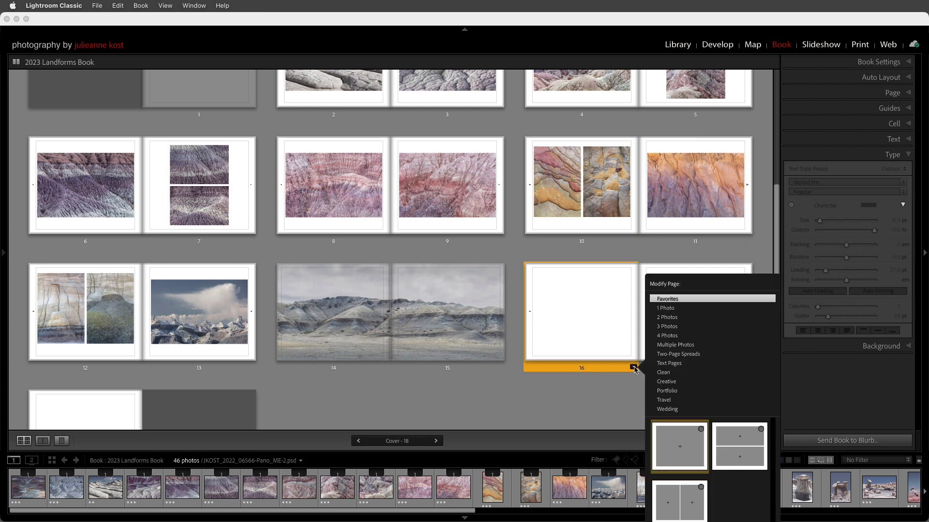
click(673, 328)
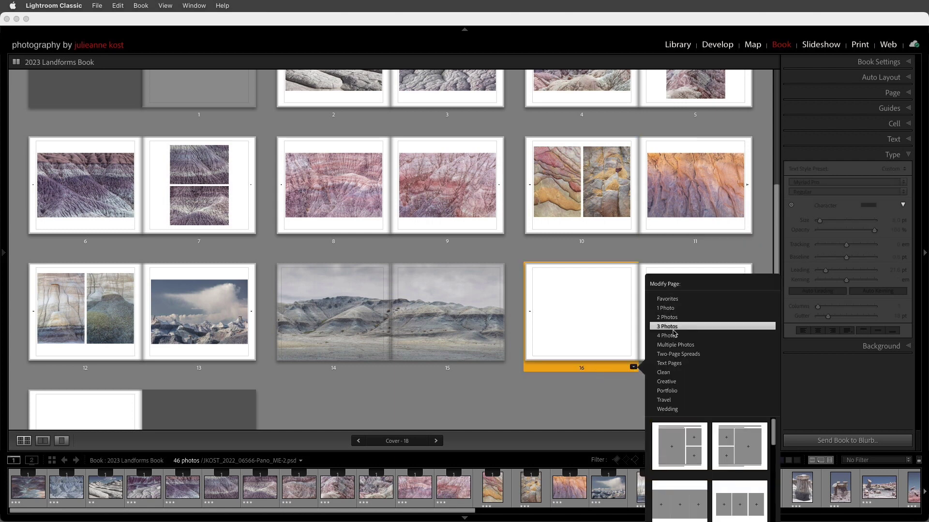
scroll(711, 444, down, 3)
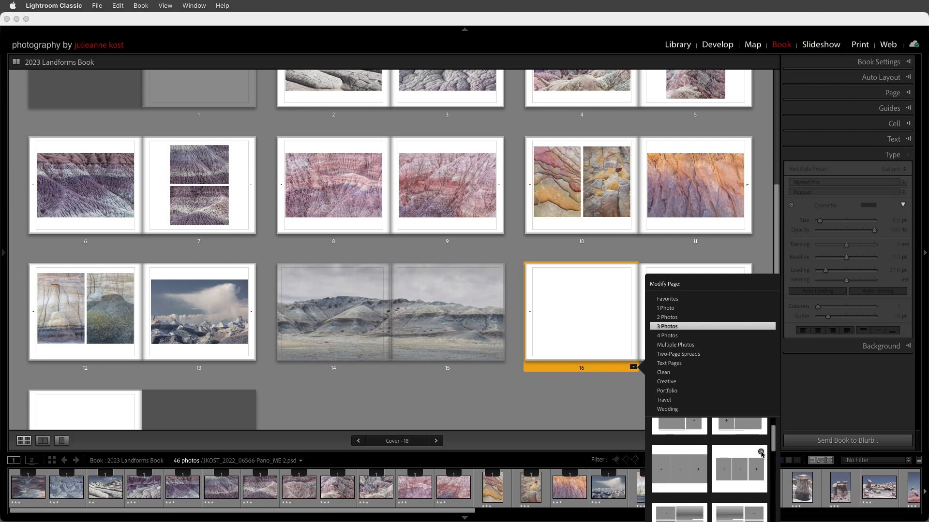
click(742, 459)
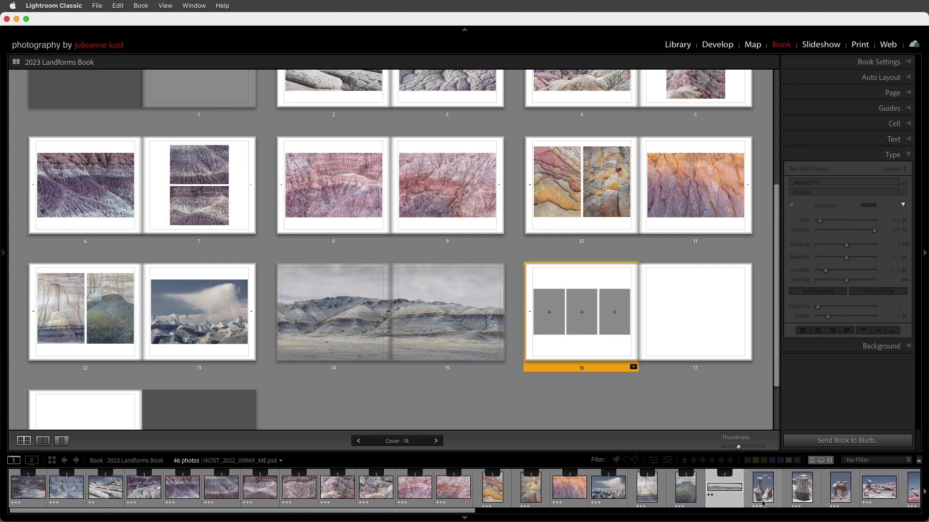
- Fill page 16 with the three upright rock formation photos following the panorama, then swap the middle and last ones
click(762, 495)
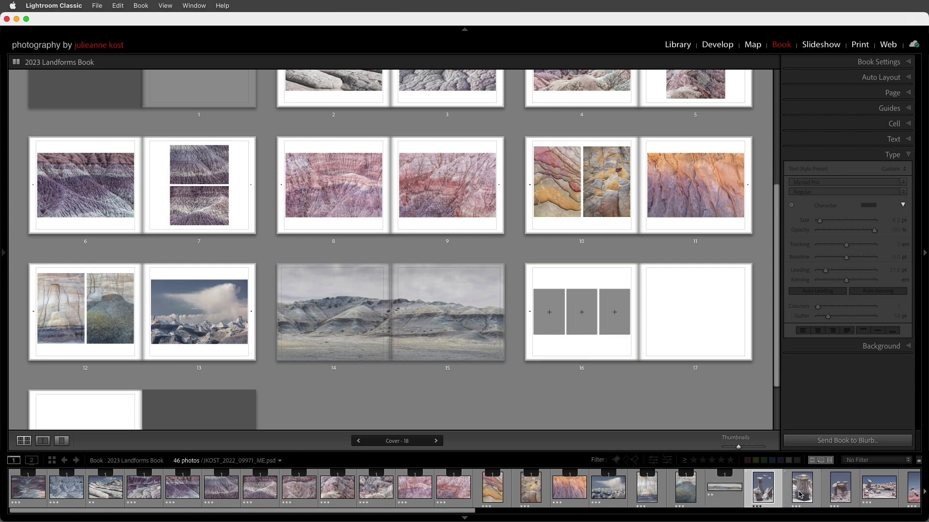
shift+click(844, 497)
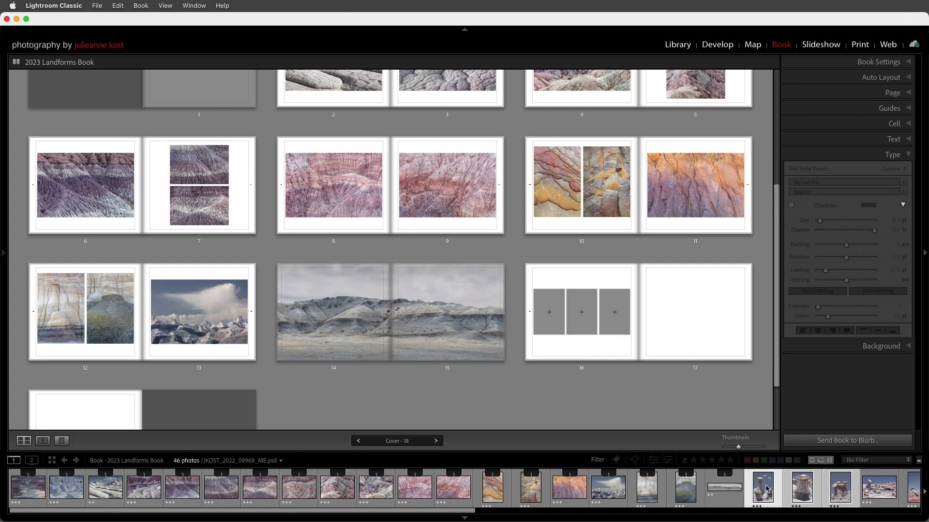
drag(766, 490, 561, 318)
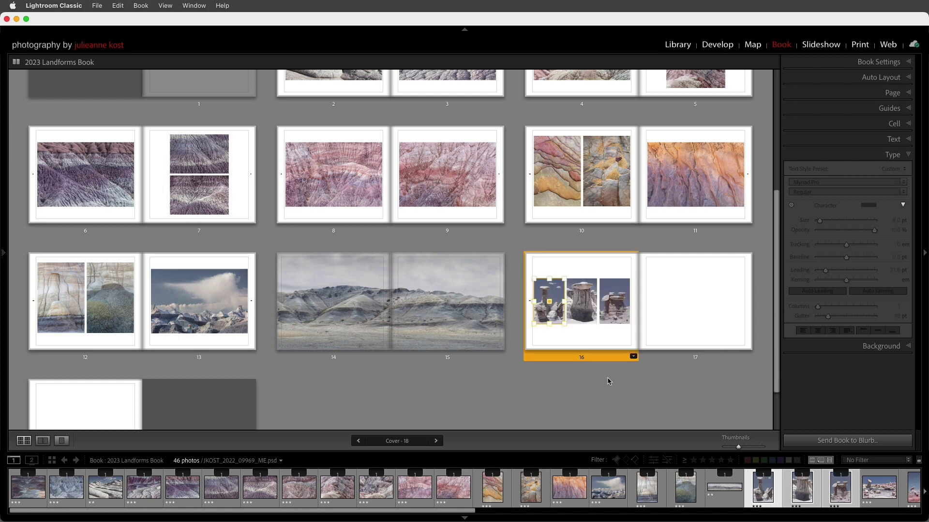
click(581, 308)
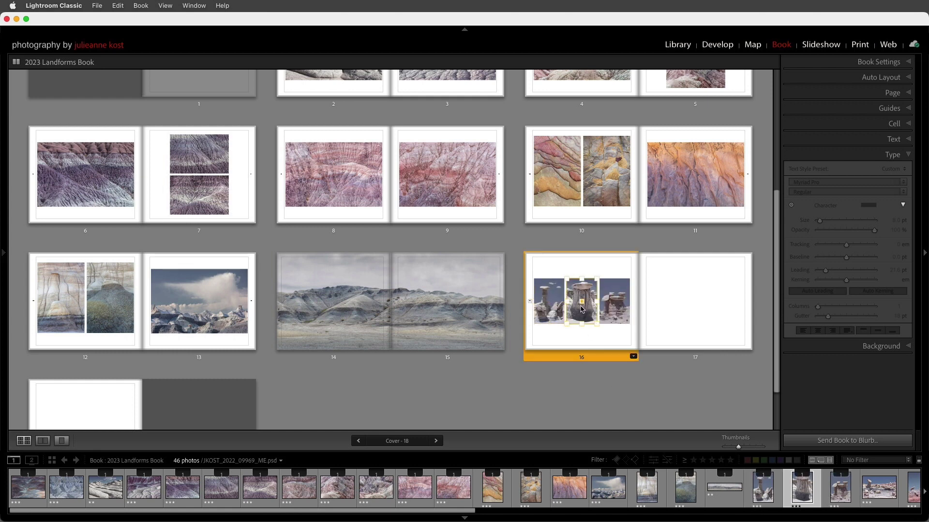
drag(582, 310, 618, 308)
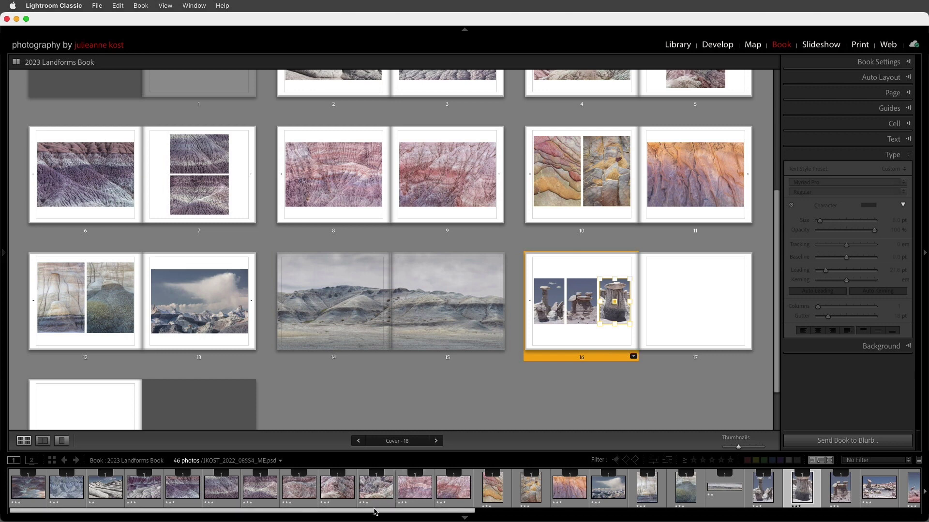
- Filter the filmstrip with the Unused preset to review the photos not yet placed in the book
drag(375, 513, 568, 515)
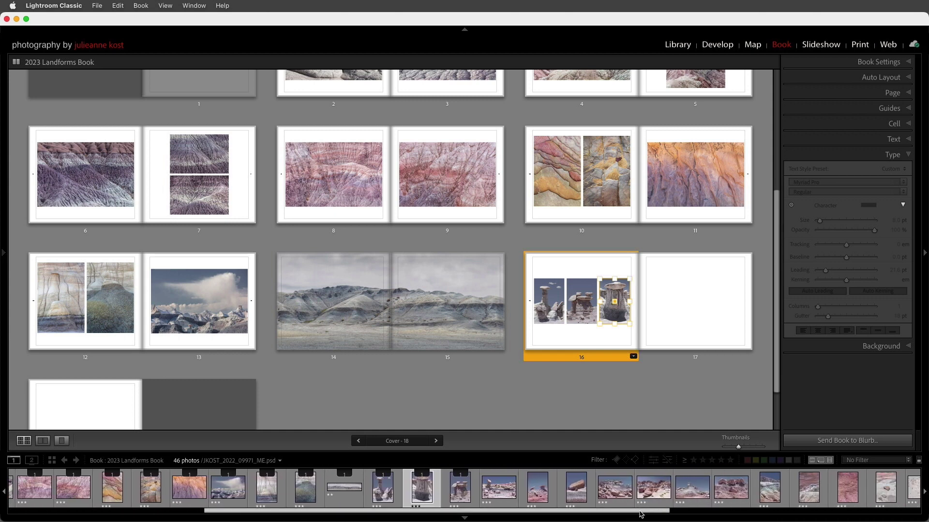
click(886, 464)
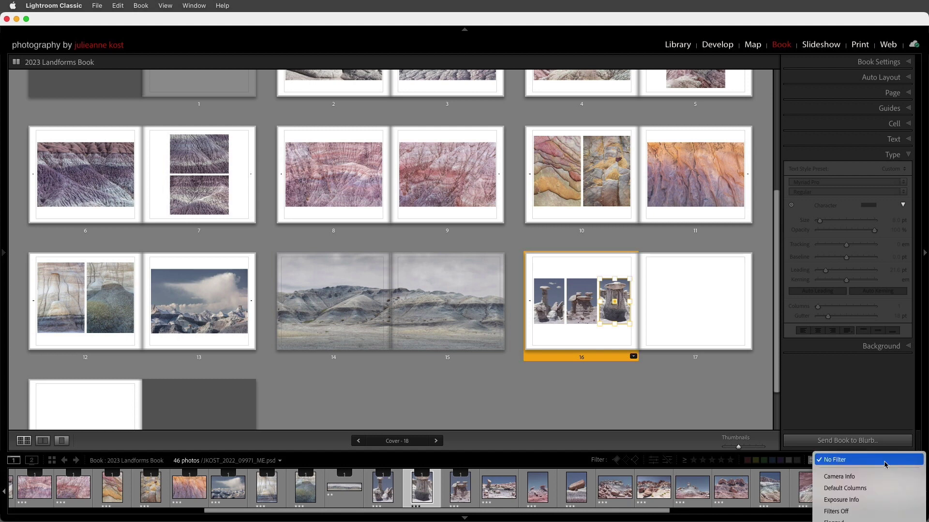
scroll(885, 464, down, 5)
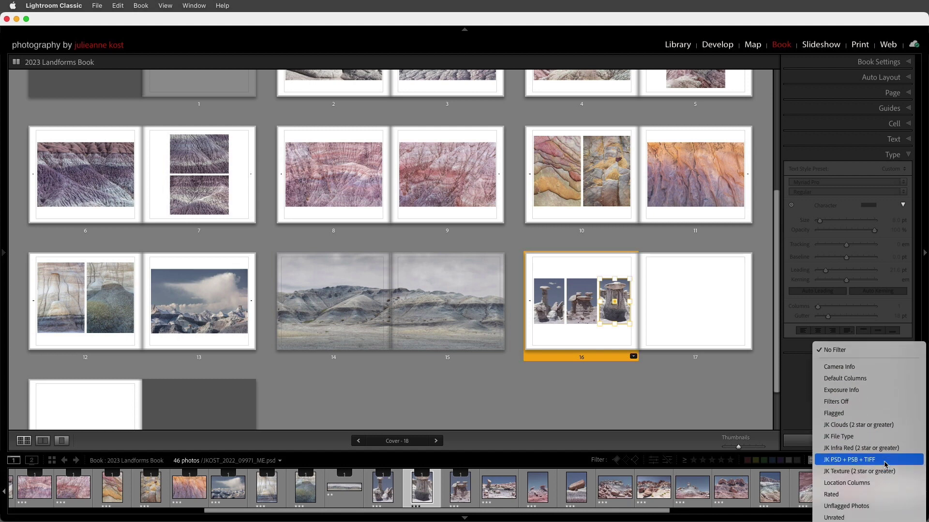
scroll(886, 484, down, 2)
click(871, 516)
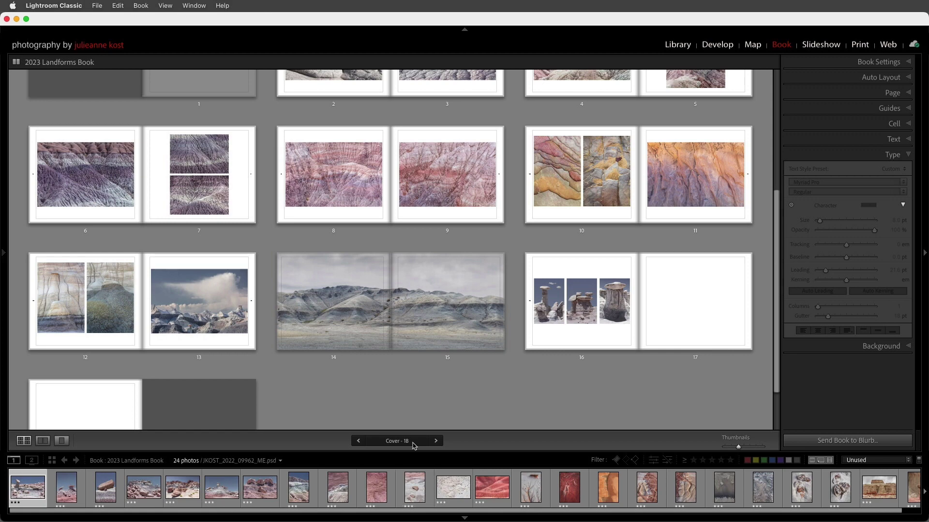
- Switch to the Library module and turn the photo filters off
click(678, 45)
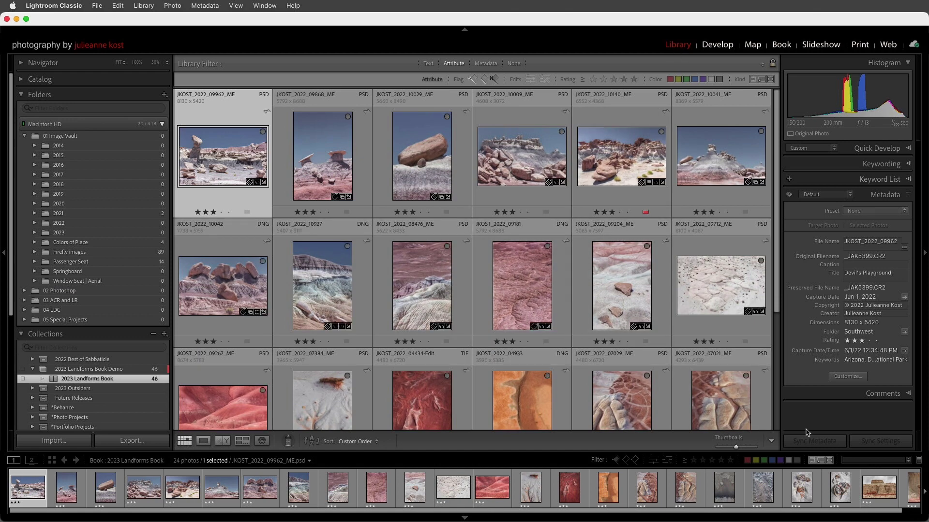
click(866, 460)
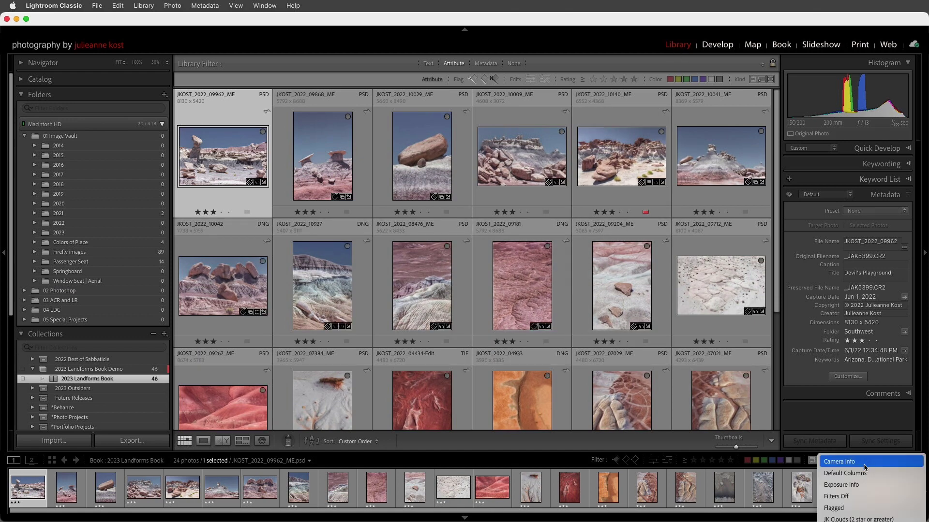
click(852, 496)
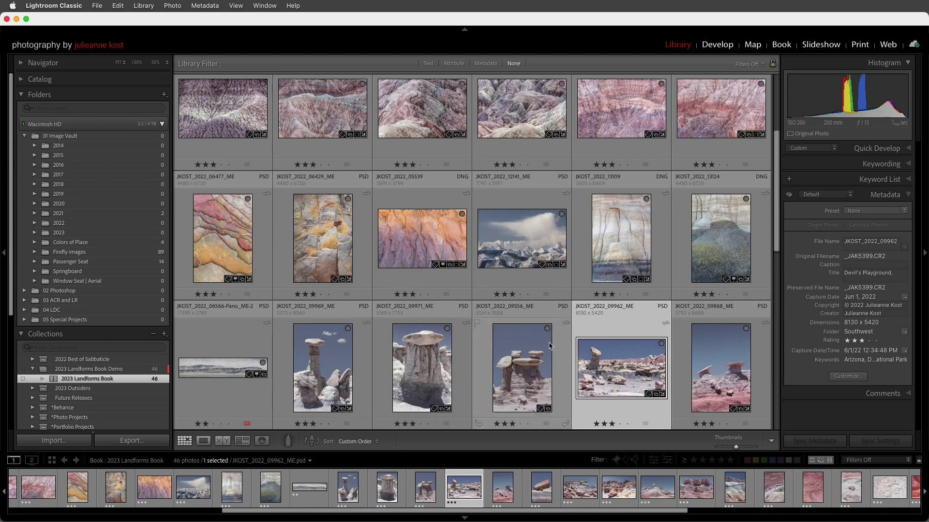
- Show JKOST_2022_09556_ME in its Library source folder, with the expanded grid cell details displayed
click(527, 353)
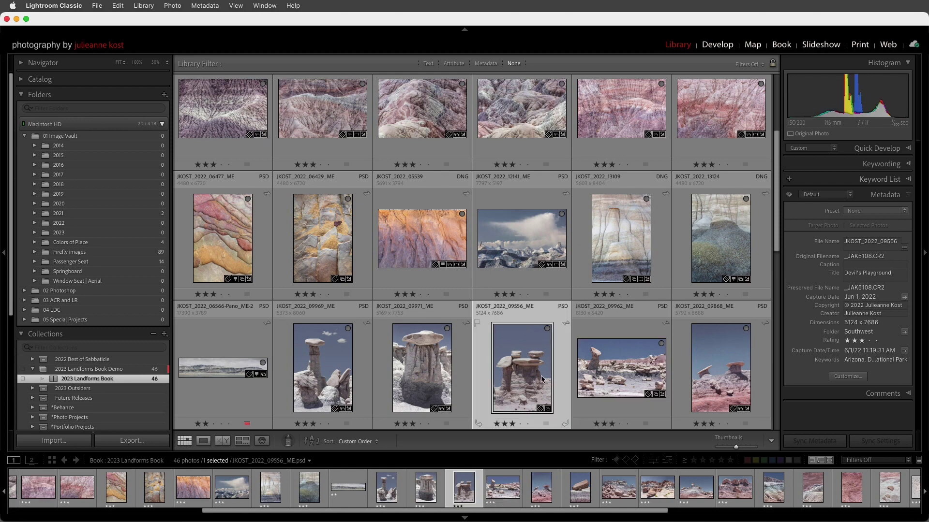
right_click(510, 364)
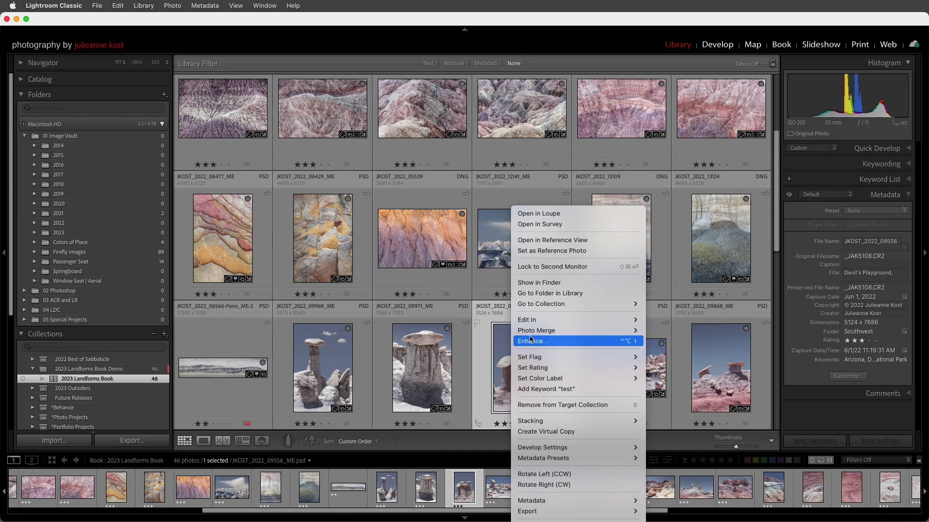
click(543, 293)
key(j)
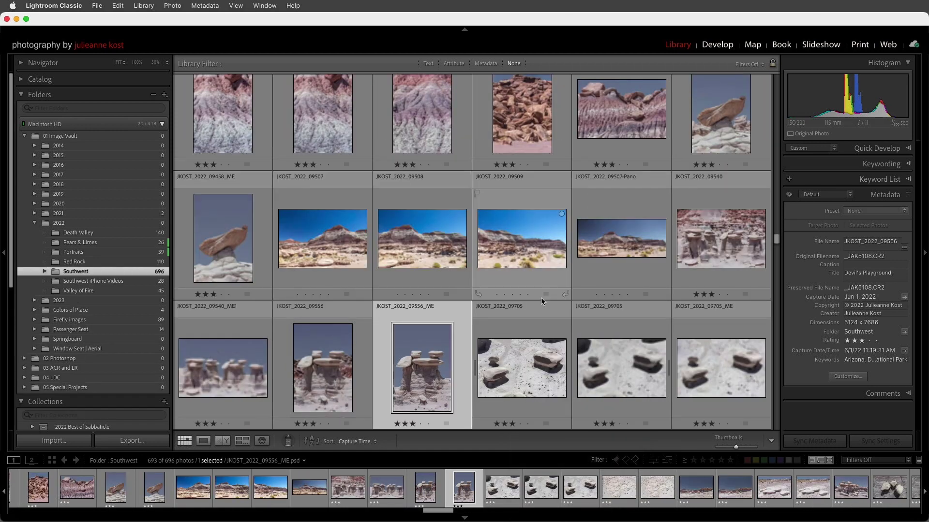
key(j)
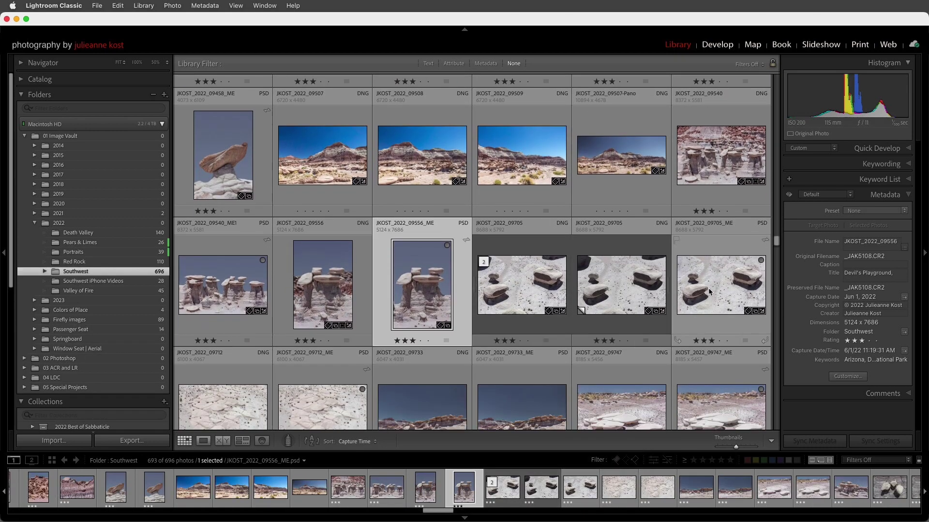
- Add the photo JKOST_2022_09705_ME to the 2023 Landforms Book collection and reopen the book layout
click(714, 305)
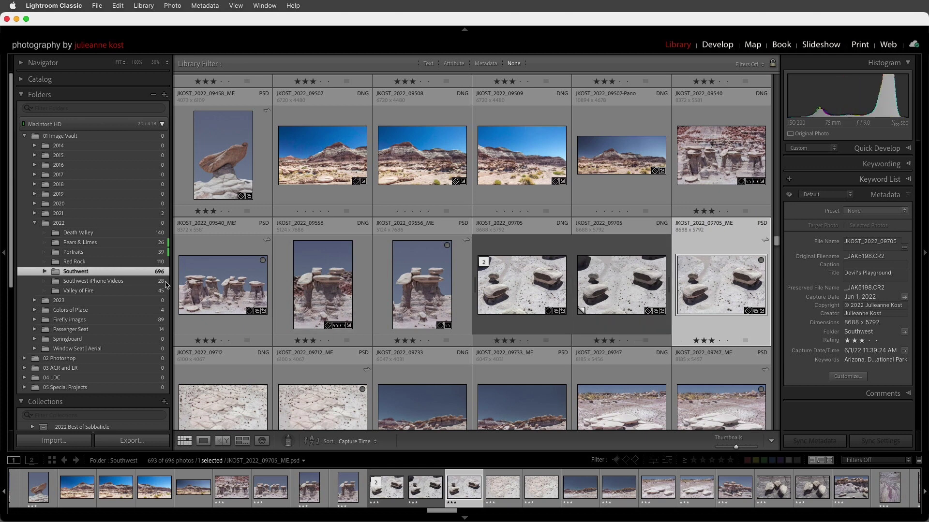
scroll(108, 290, down, 8)
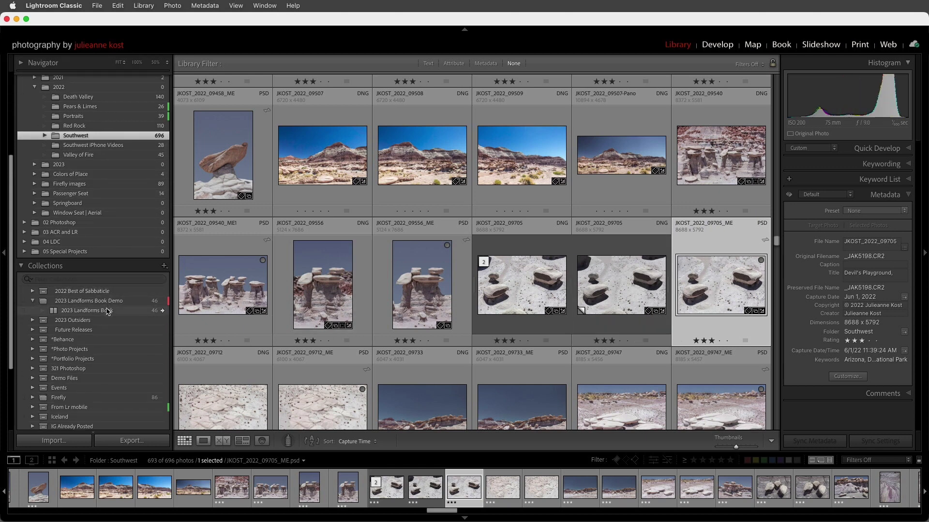
drag(712, 283, 142, 315)
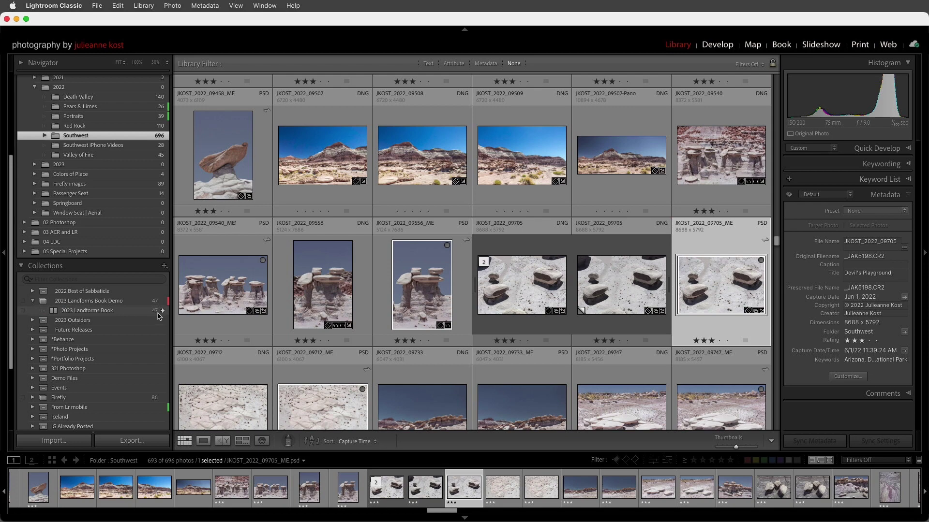
click(163, 312)
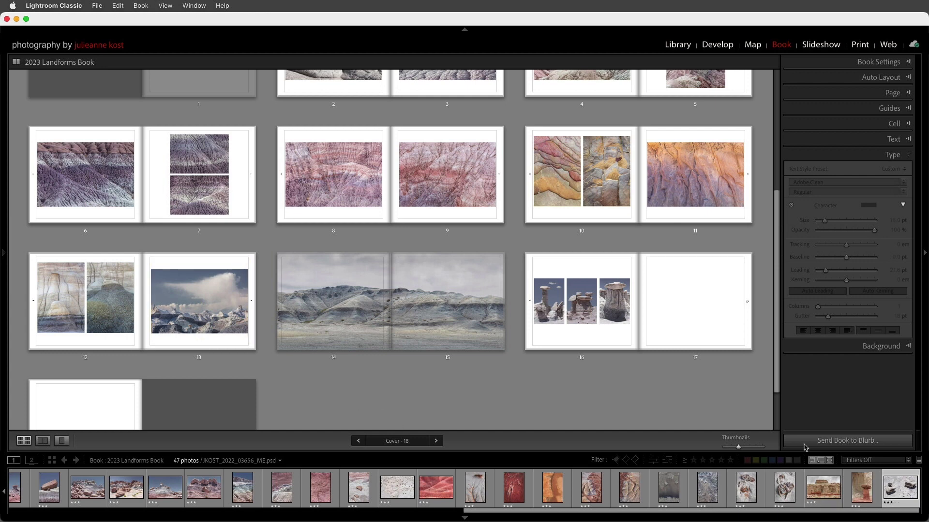
- Apply the favorite single-photo layout to page 17 and place the newly added JKOST_2022_09705_ME photo in it
click(735, 355)
click(748, 358)
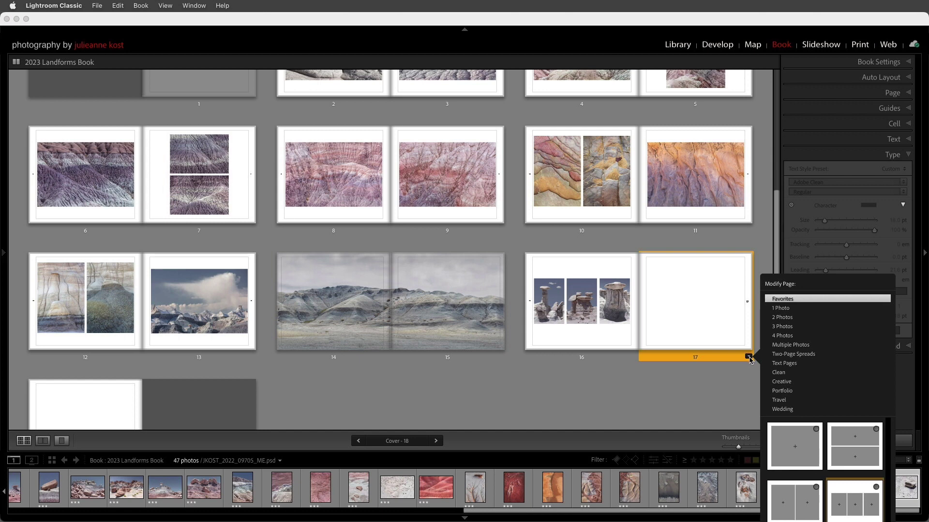
click(790, 440)
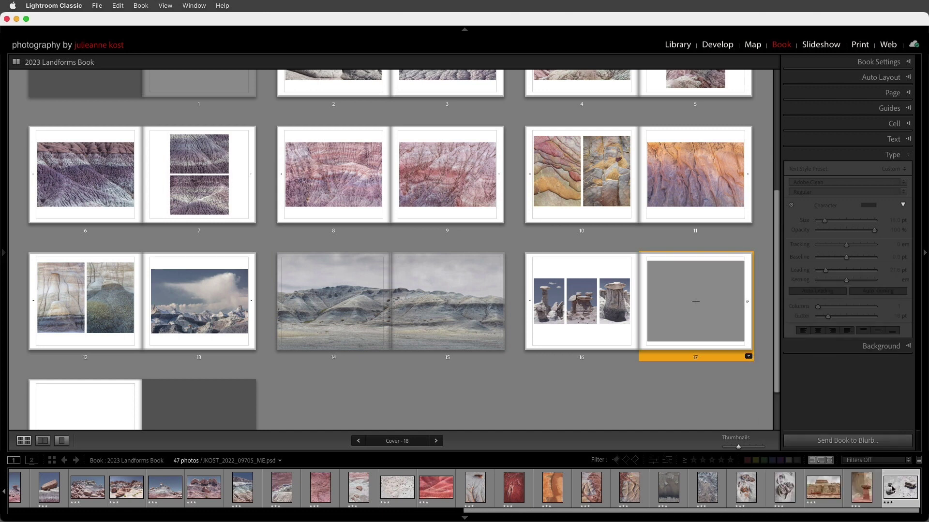
drag(890, 480, 695, 333)
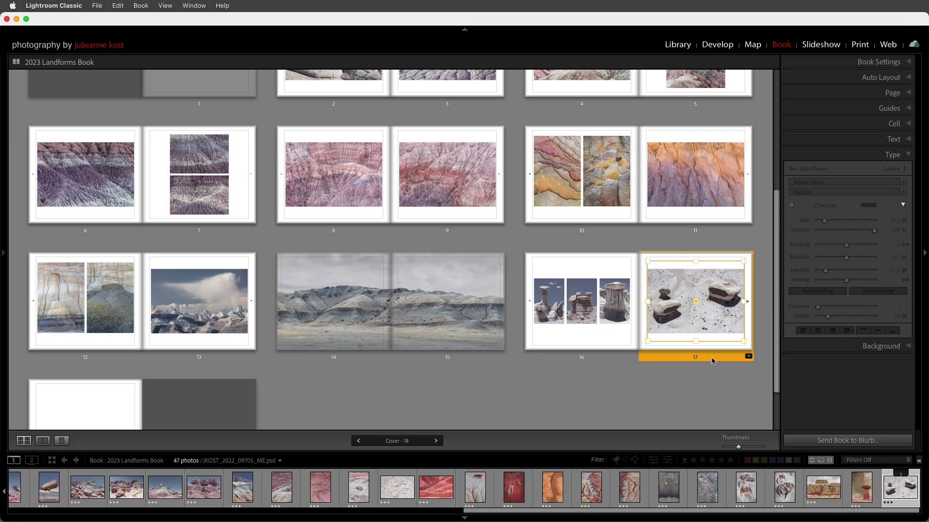
- Add blank pages to the book after page 17
click(891, 92)
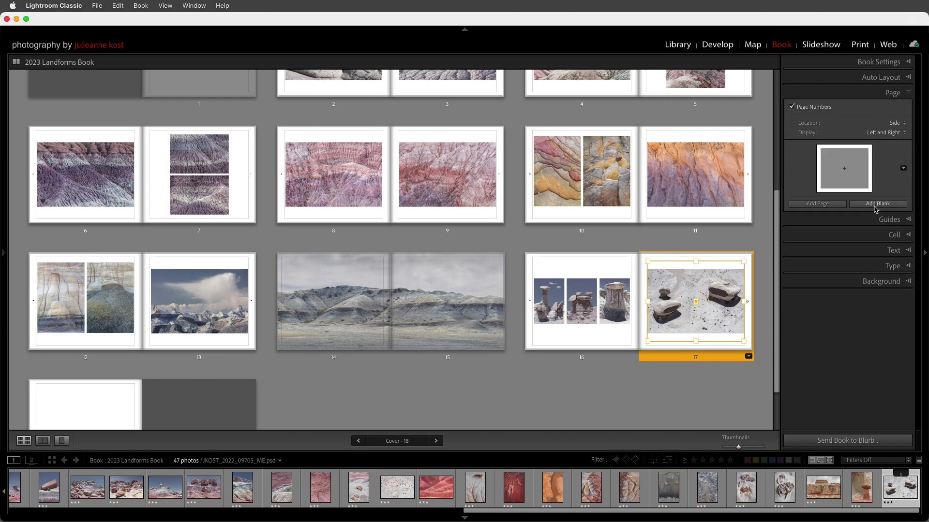
click(876, 205)
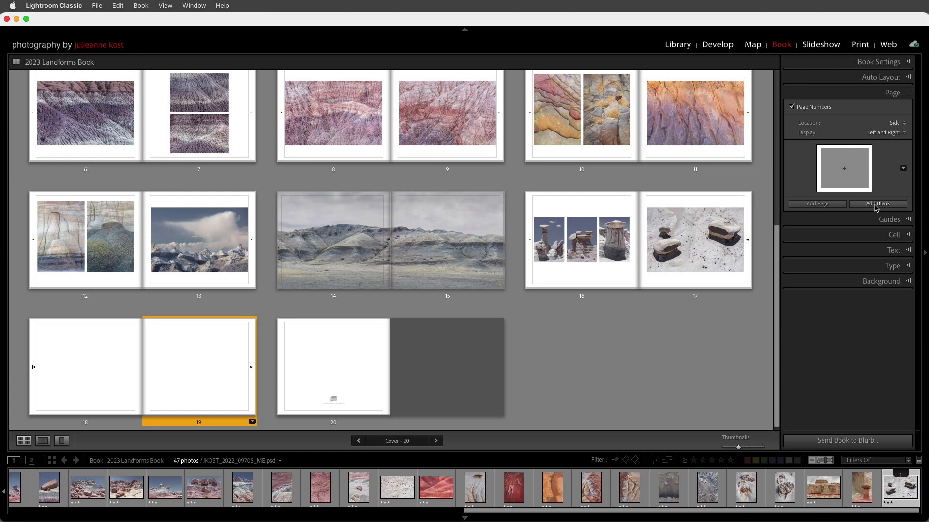
- Place JKOST_2022_09962_ME on blank page 18, move it to the upper-left margin corner, and enlarge its cell across most of the page width
double_click(148, 424)
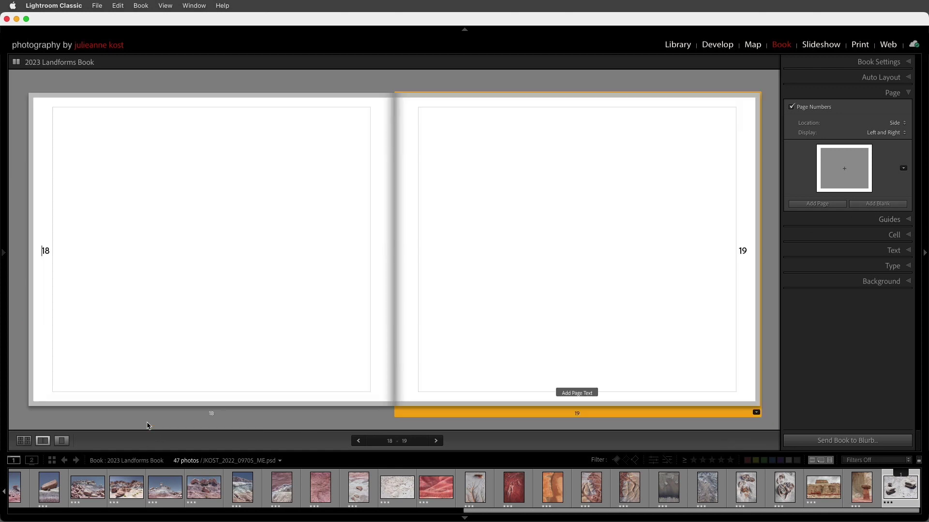
click(230, 417)
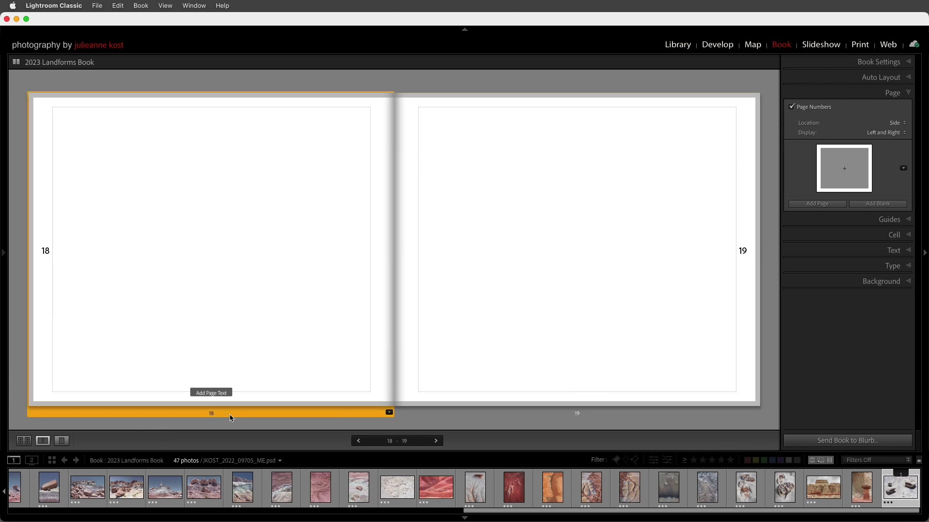
drag(498, 515, 282, 508)
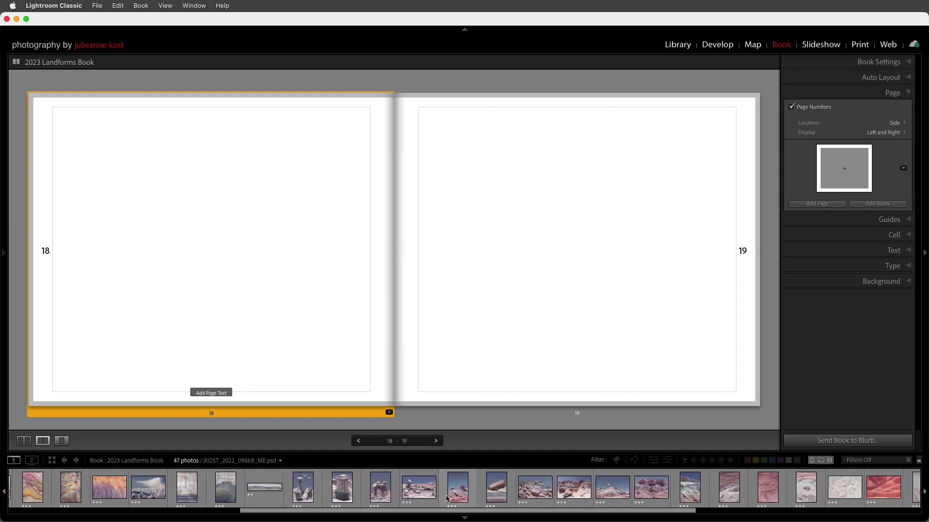
drag(425, 492, 210, 235)
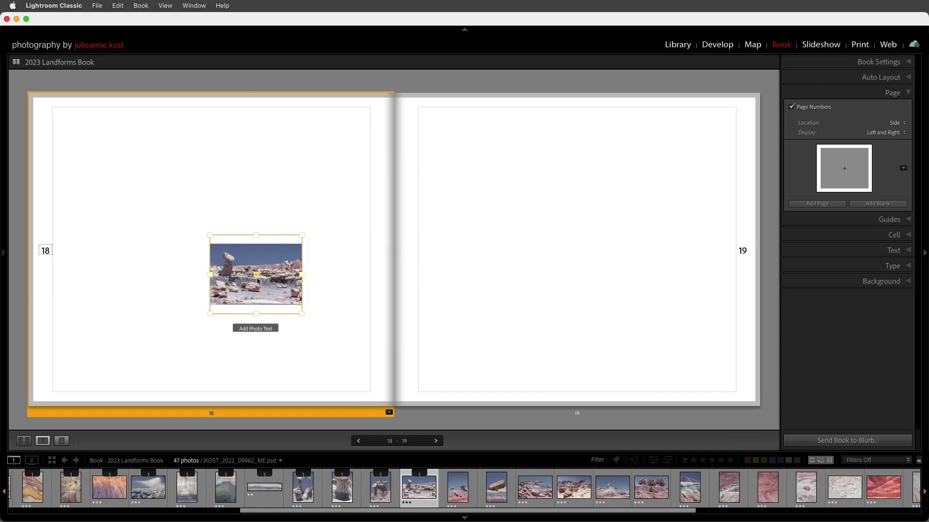
drag(258, 281, 98, 147)
drag(144, 187, 344, 303)
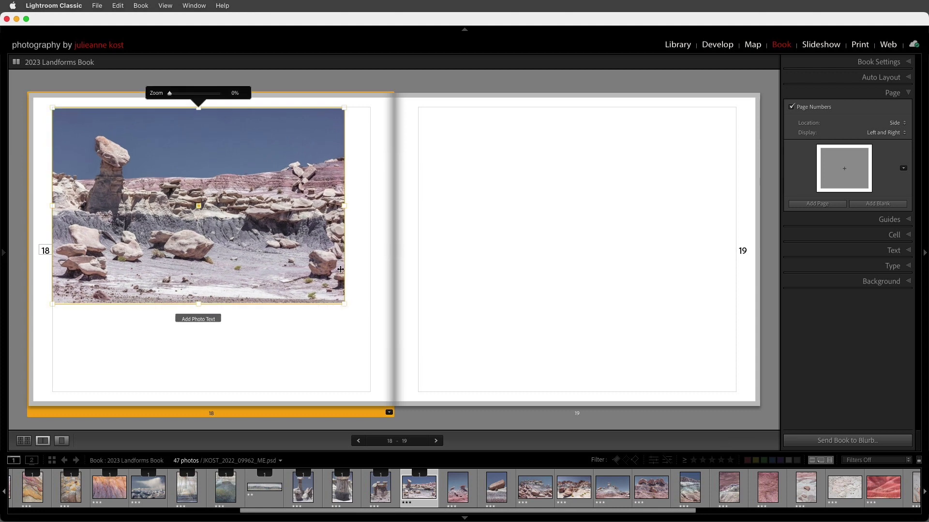
- Try different padding on individual sides of the page 18 photo cell, and reset all four sides to 0 pt with Link All enabled
mouse_move(340, 270)
mouse_down()
mouse_move(317, 269)
mouse_move(331, 267)
mouse_up()
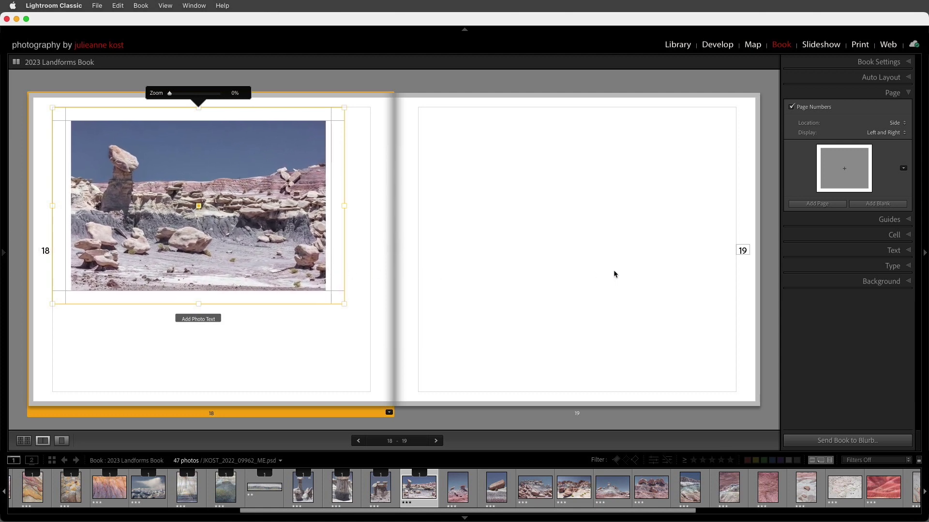
click(812, 237)
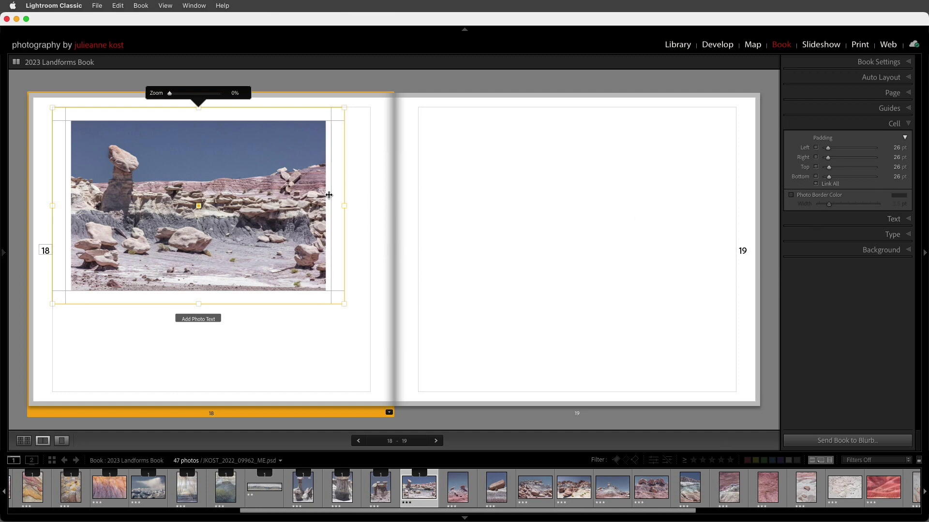
mouse_move(329, 195)
mouse_down()
mouse_move(286, 195)
mouse_move(334, 195)
mouse_up()
drag(292, 127, 287, 117)
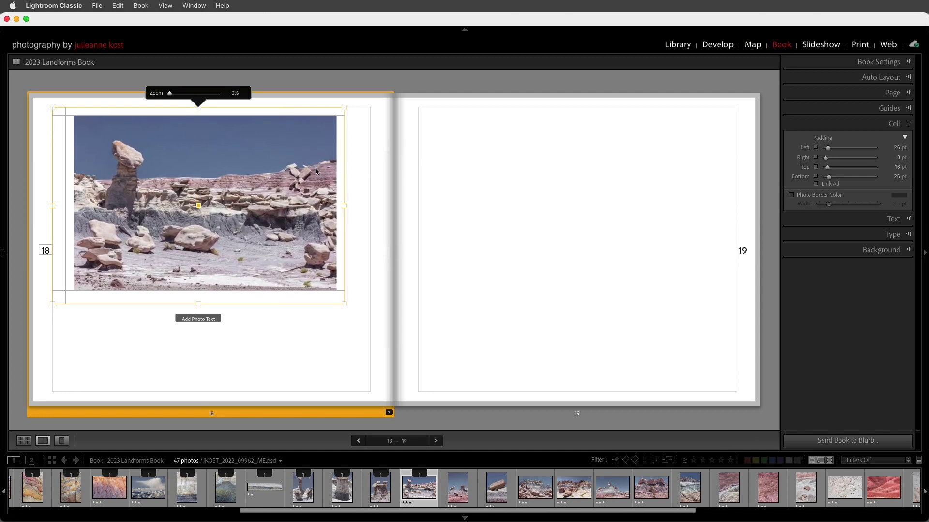
drag(828, 147, 821, 177)
click(817, 184)
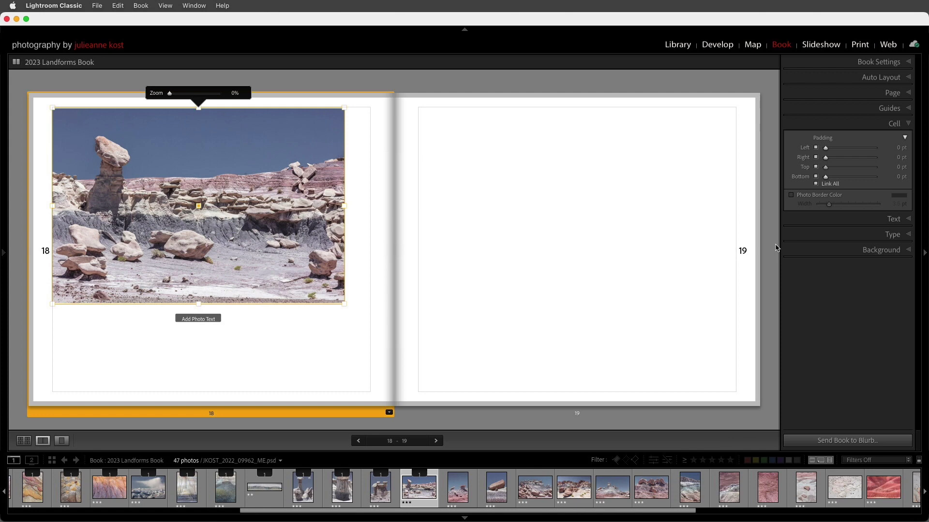
- Try a 6.1 pt purple border on the page 18 photo and turn the photo border off again
click(792, 195)
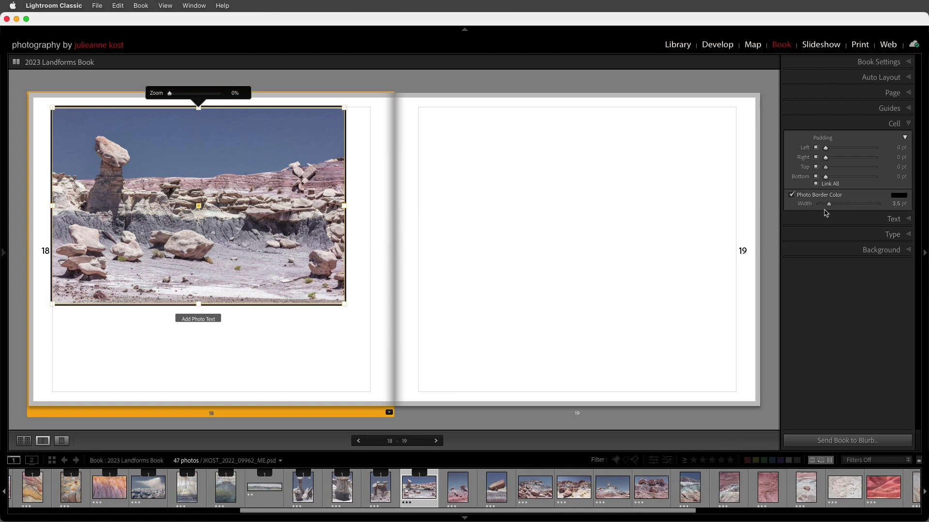
drag(828, 205, 836, 205)
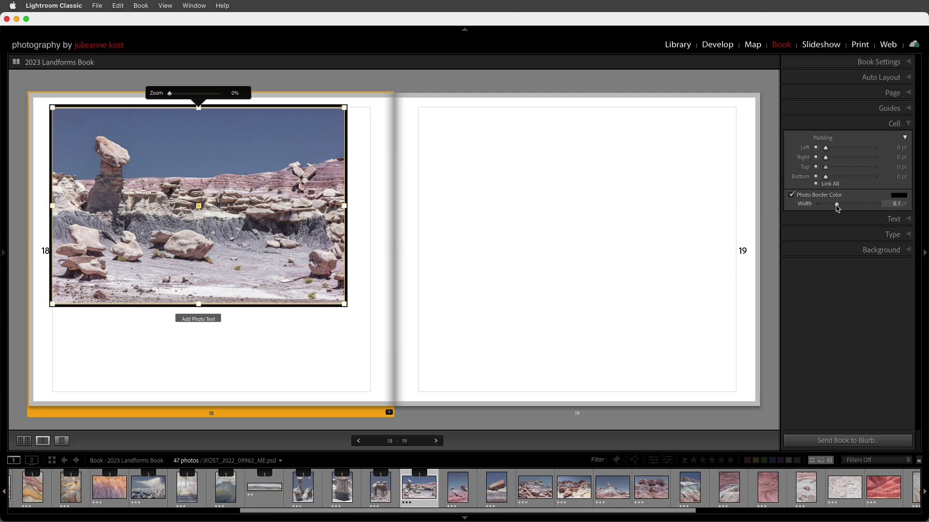
click(898, 195)
click(827, 212)
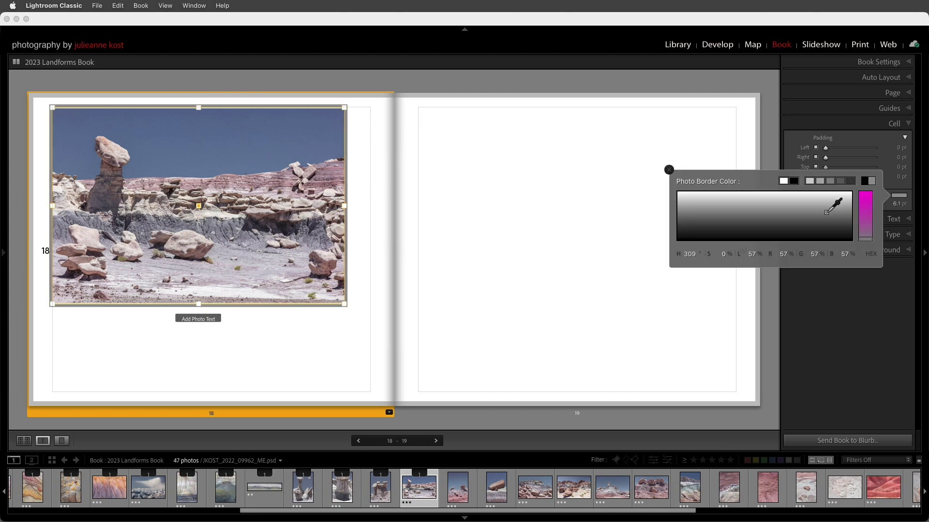
click(865, 203)
key(Return)
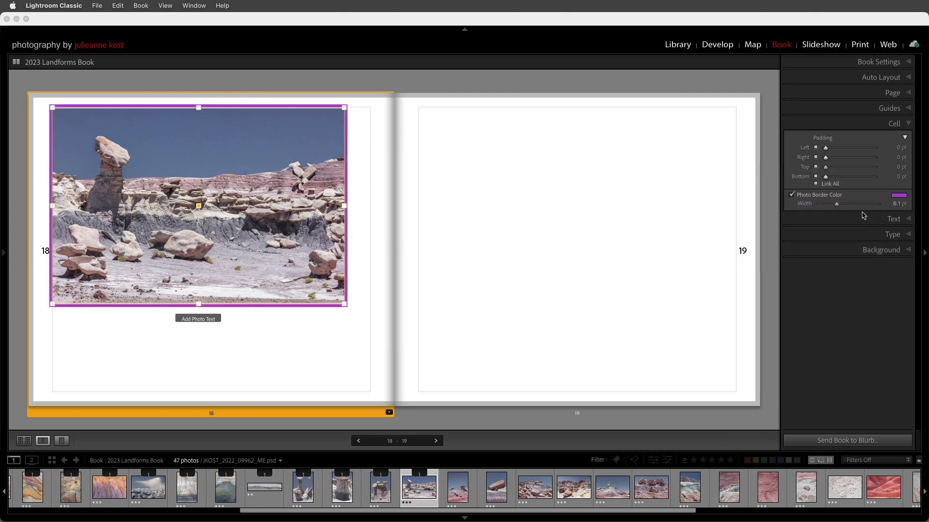
click(792, 195)
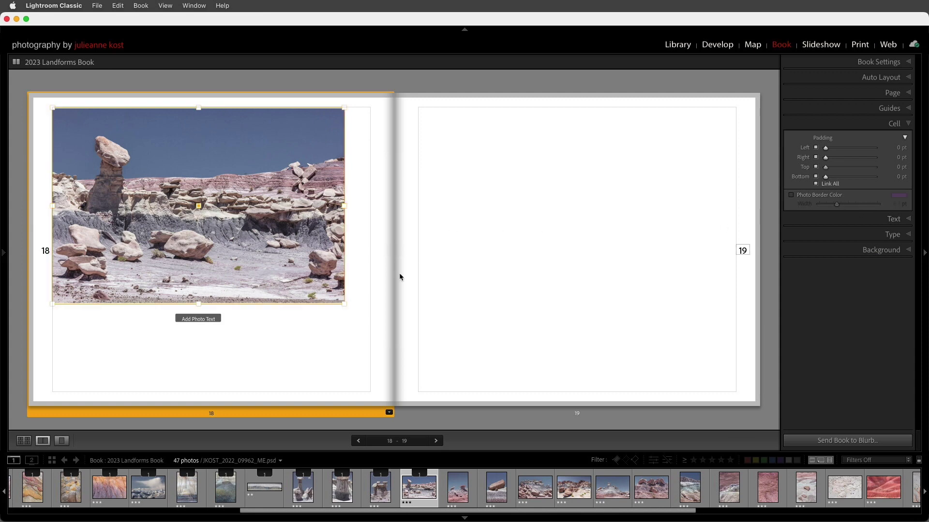
- Add a second photo cell to page 18, fill it with JKOST_2022_09868_ME, and enlarge it so it overlaps the first photo
right_click(291, 331)
mouse_move(305, 339)
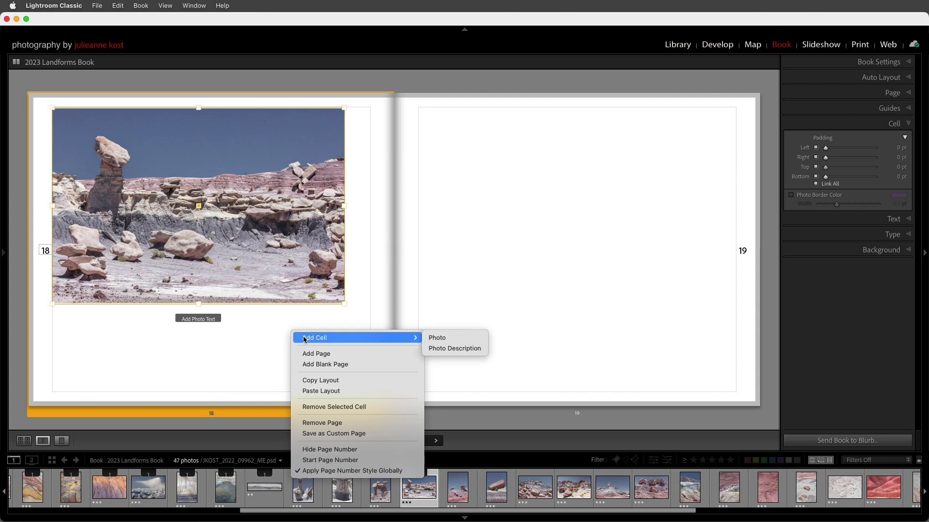
click(445, 339)
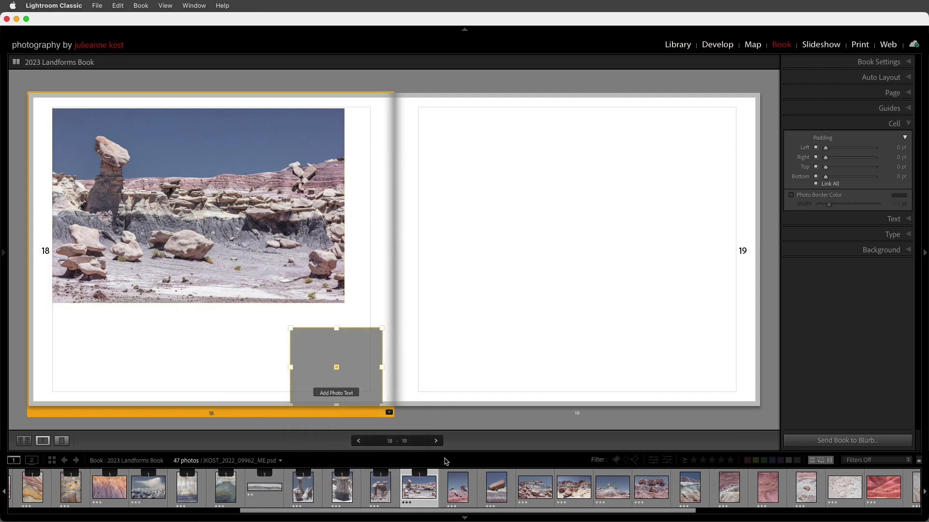
drag(458, 487, 363, 396)
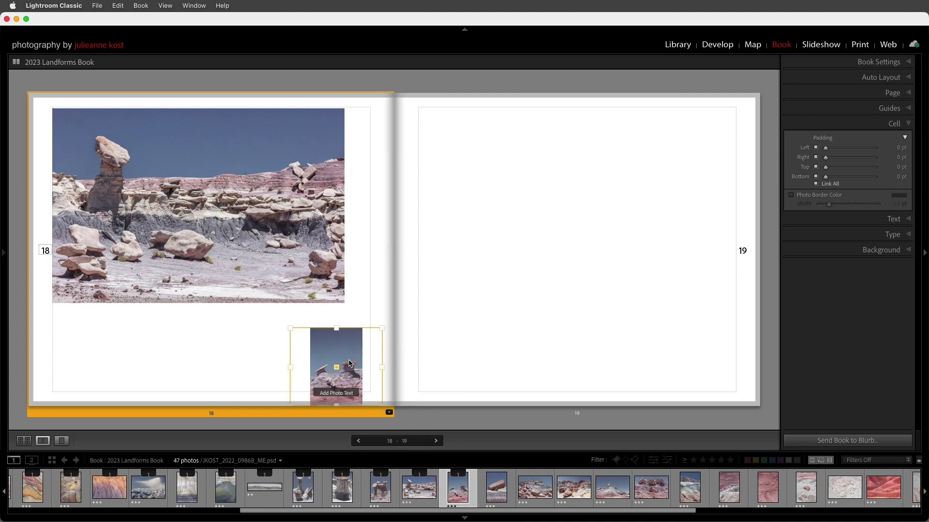
drag(340, 364, 296, 334)
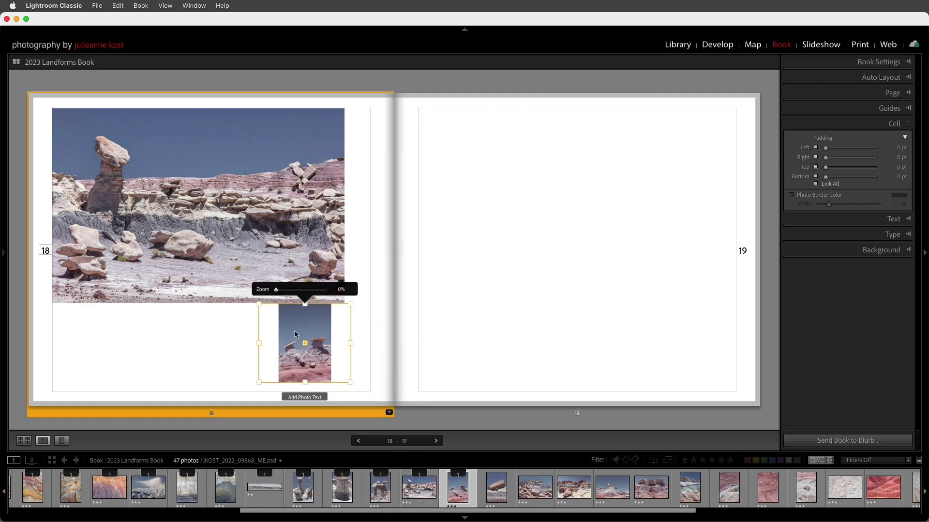
drag(260, 305, 187, 202)
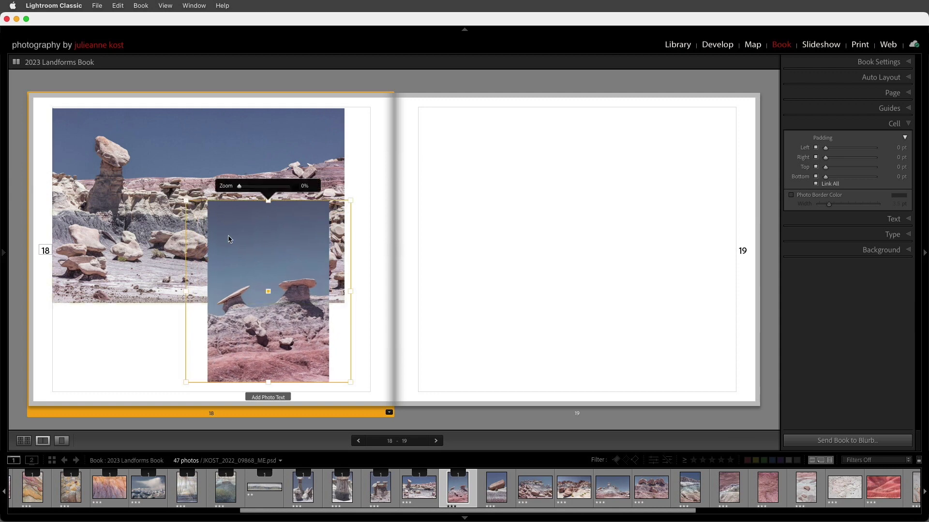
- Send the overlapping JKOST_2022_09868_ME photo backward behind the landscape photo and bring it back to the front
right_click(240, 273)
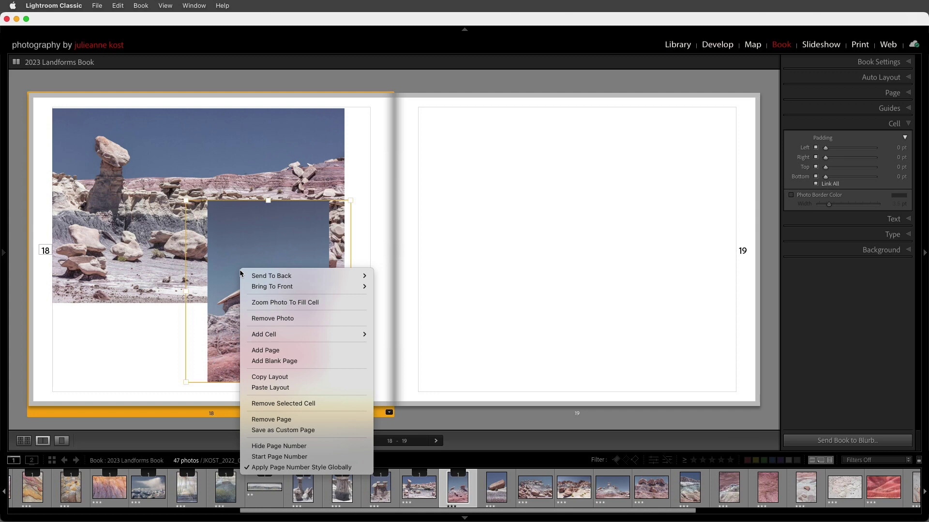
mouse_move(283, 278)
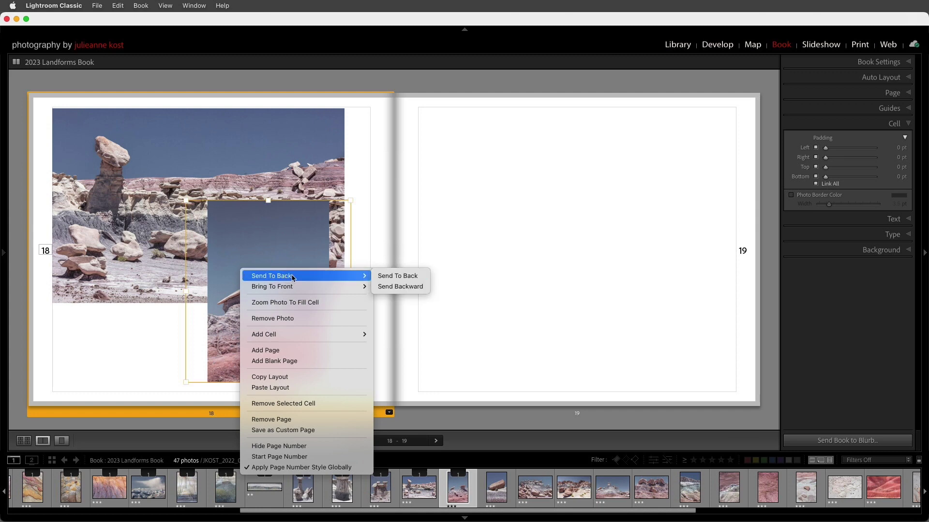
click(395, 288)
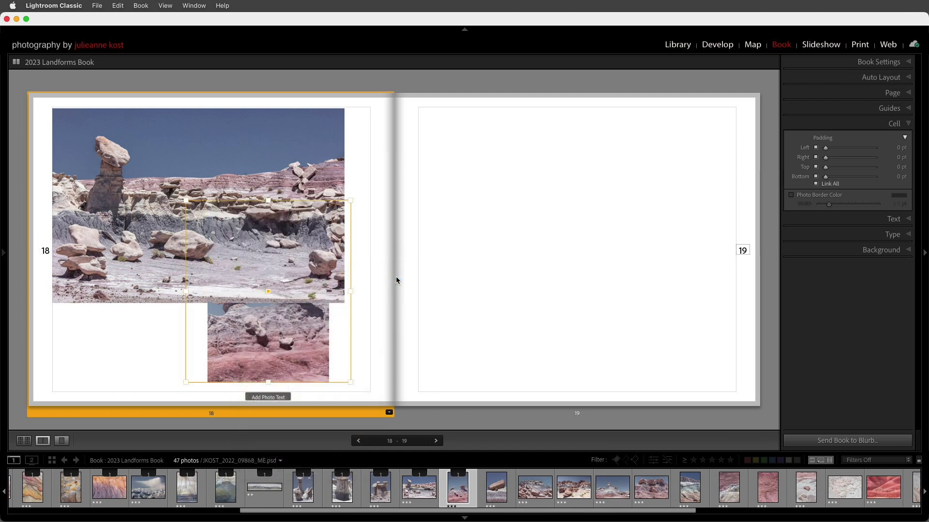
right_click(303, 322)
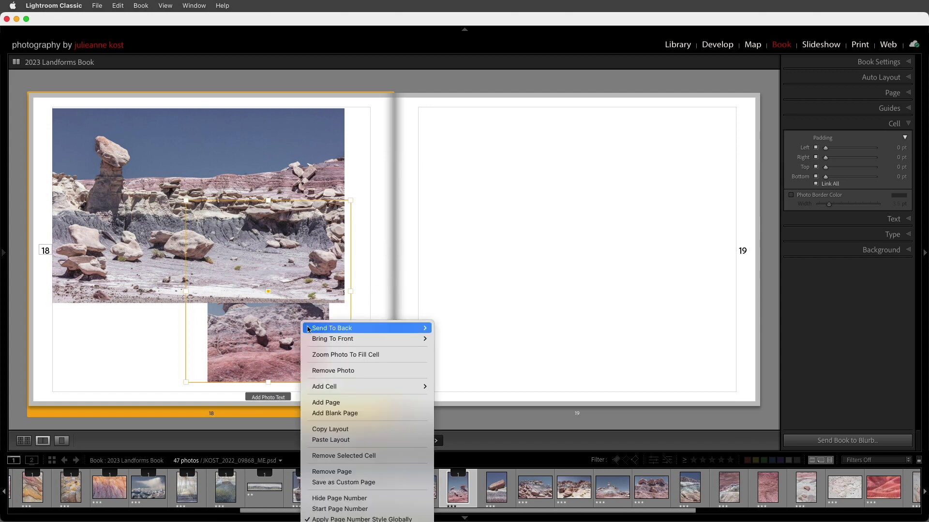
mouse_move(316, 340)
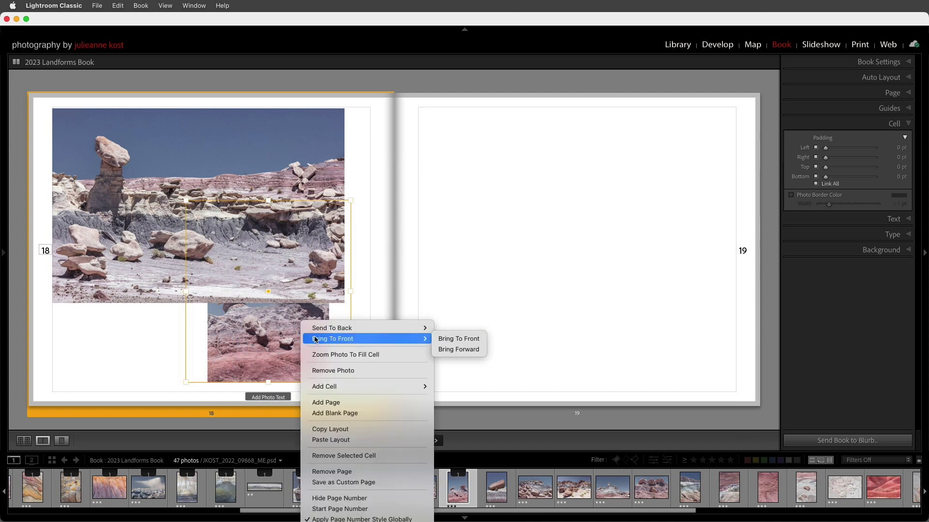
click(451, 341)
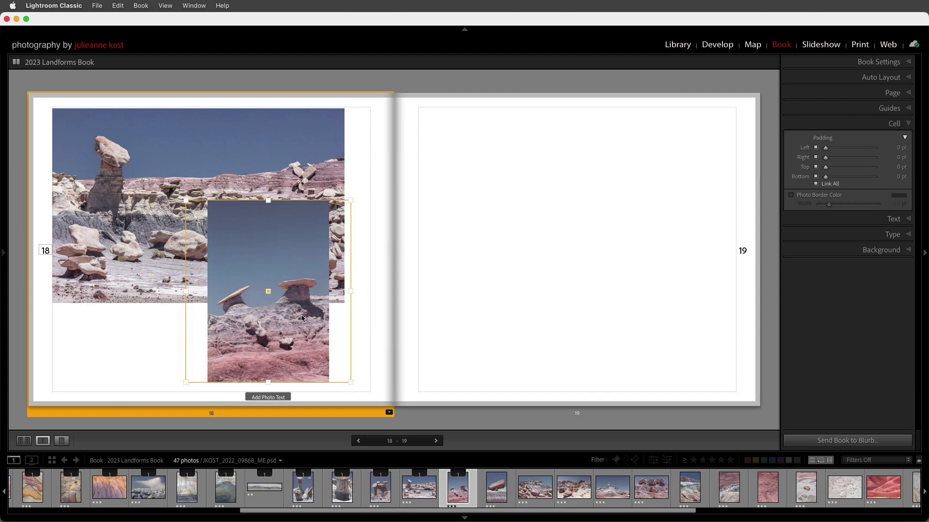
- Remove the overlapping photo cell from page 18 and apply the favorite single-photo layout to the page
right_click(302, 318)
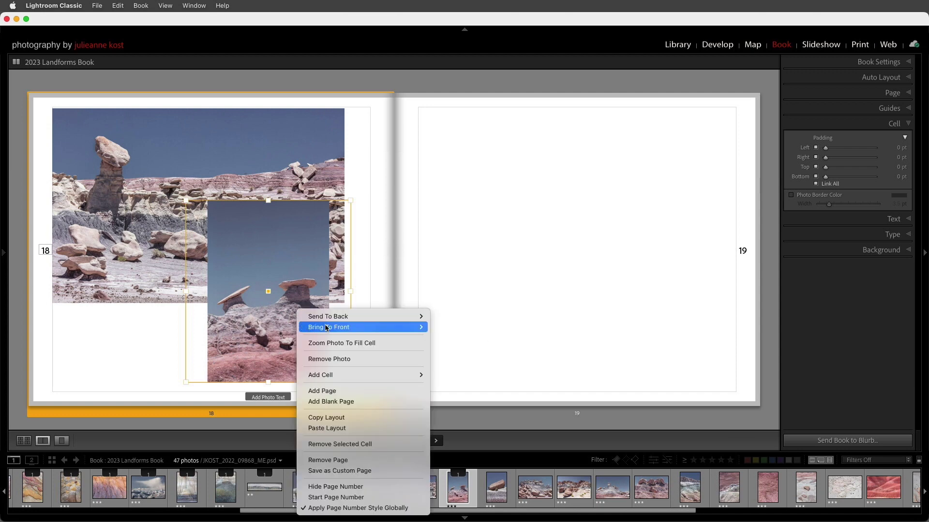
mouse_move(328, 330)
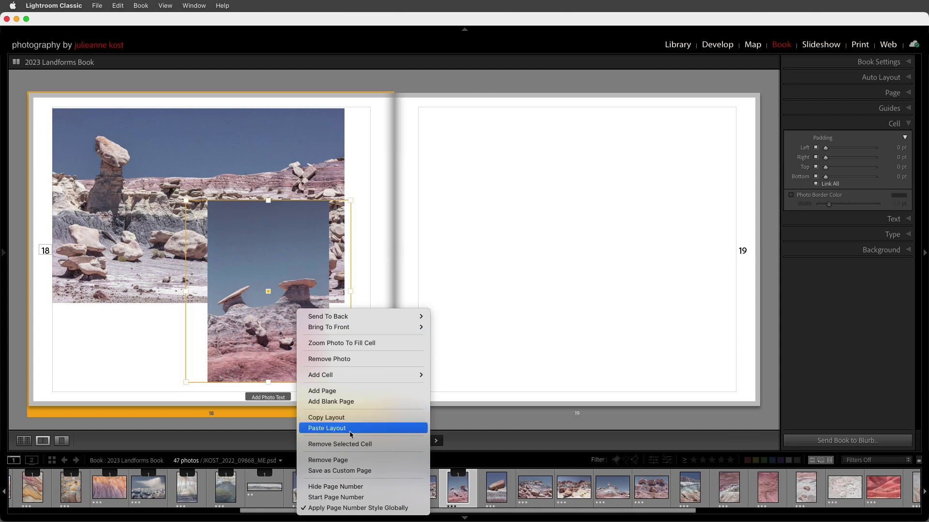
click(353, 445)
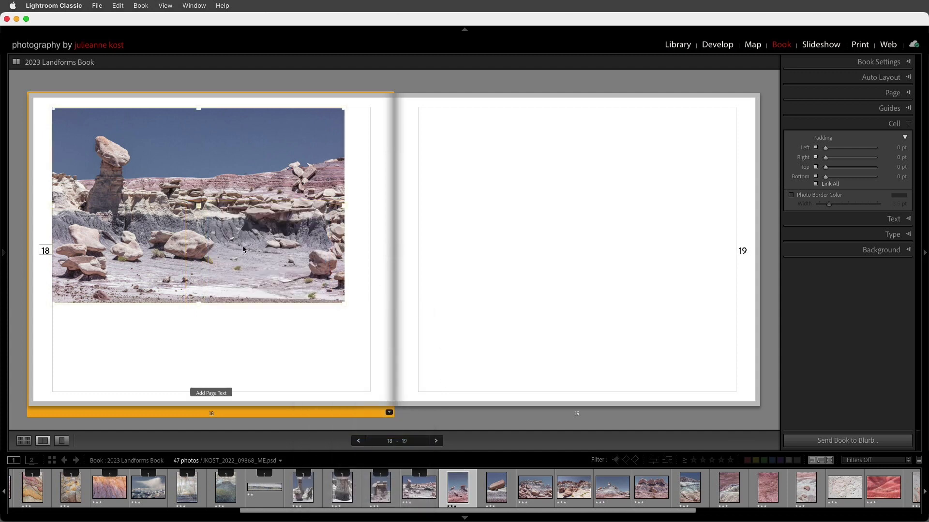
click(390, 412)
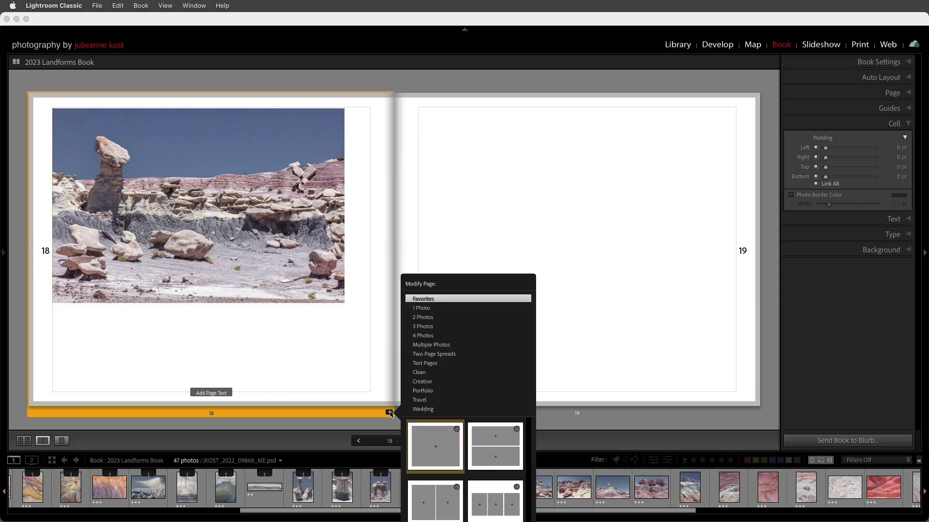
click(423, 437)
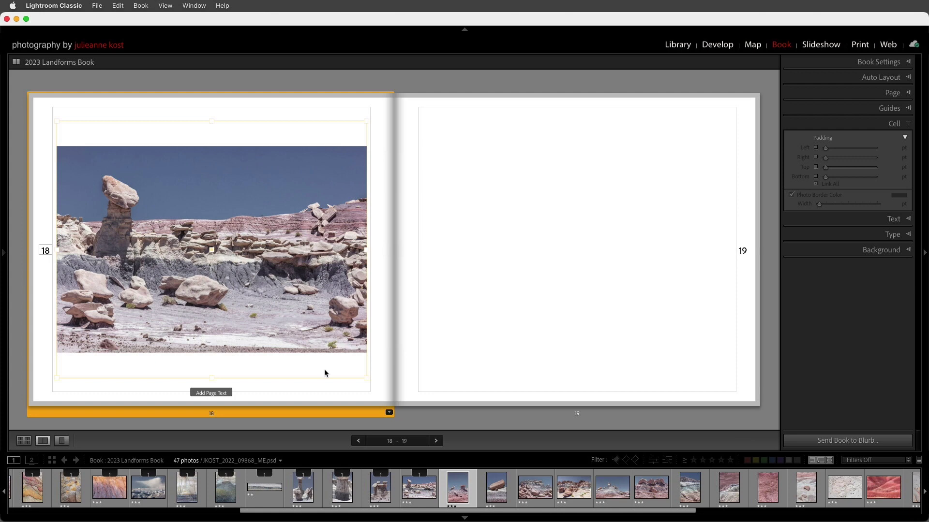
- Place JKOST_2022_09868_ME and a larger JKOST_2022_10029_ME on blank page 19, and zoom the latter to fill its cell
drag(452, 488, 499, 324)
drag(496, 488, 533, 104)
click(559, 265)
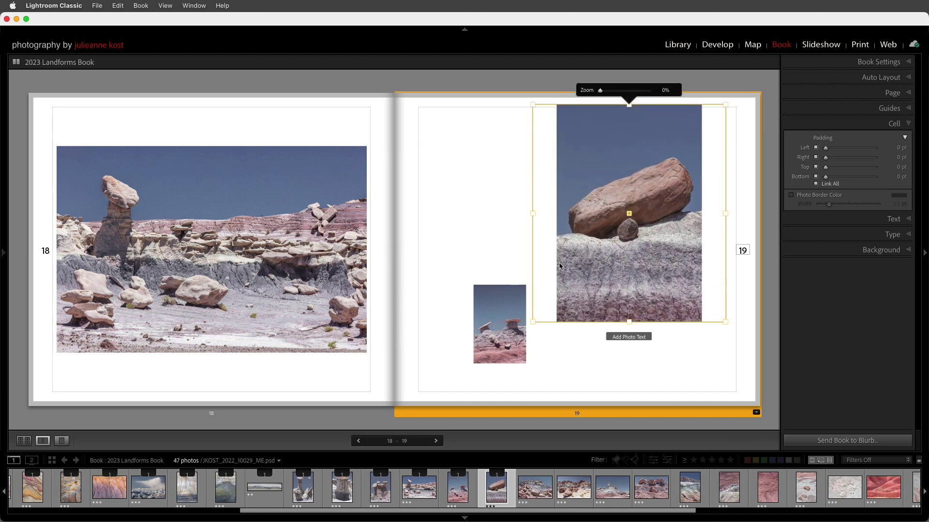
right_click(575, 262)
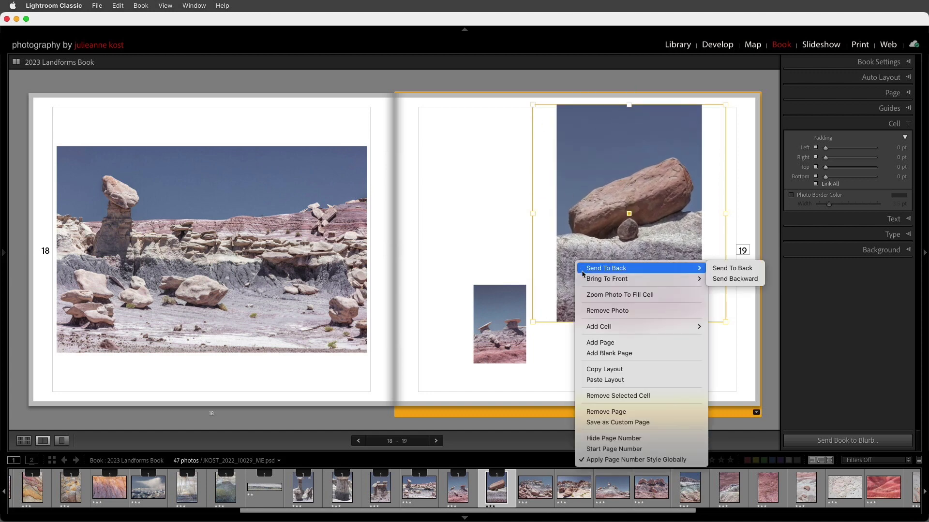
click(596, 296)
- Heighten the JKOST_2022_09868_ME cell on page 19 into a tall, narrow shape and zoom its photo to fill the cell
click(500, 322)
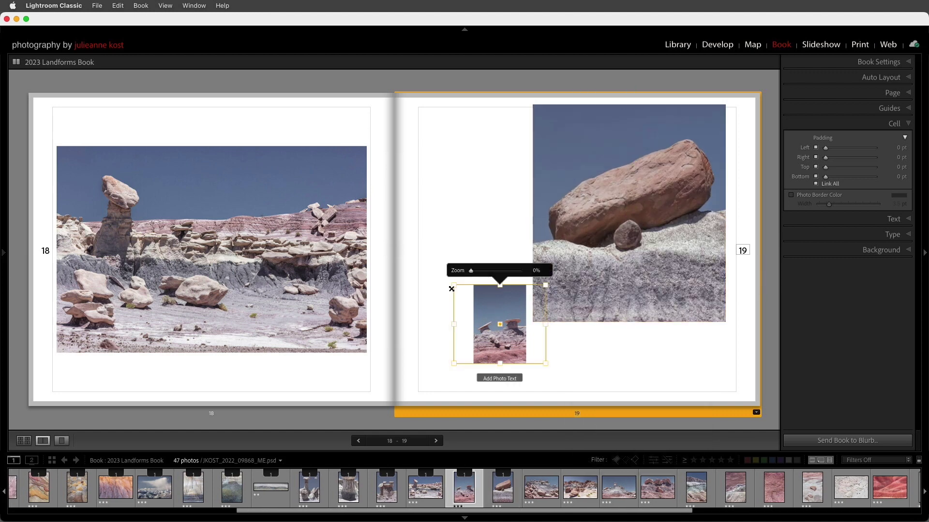
drag(451, 285, 442, 155)
click(473, 228)
right_click(472, 225)
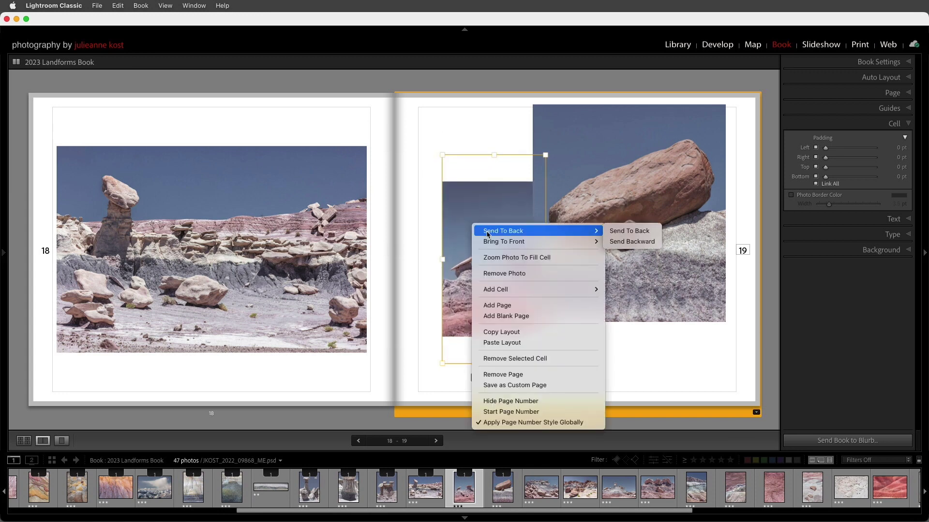
click(499, 258)
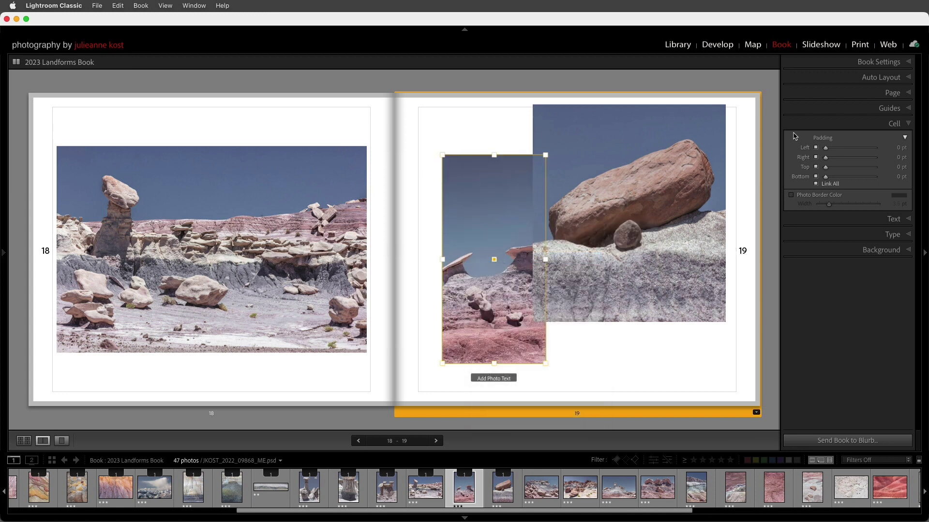
- Set the grid snap to Cells and move the tall JKOST_2022_09868_ME cell flush against the boulder photo with their lower edges aligned
click(835, 112)
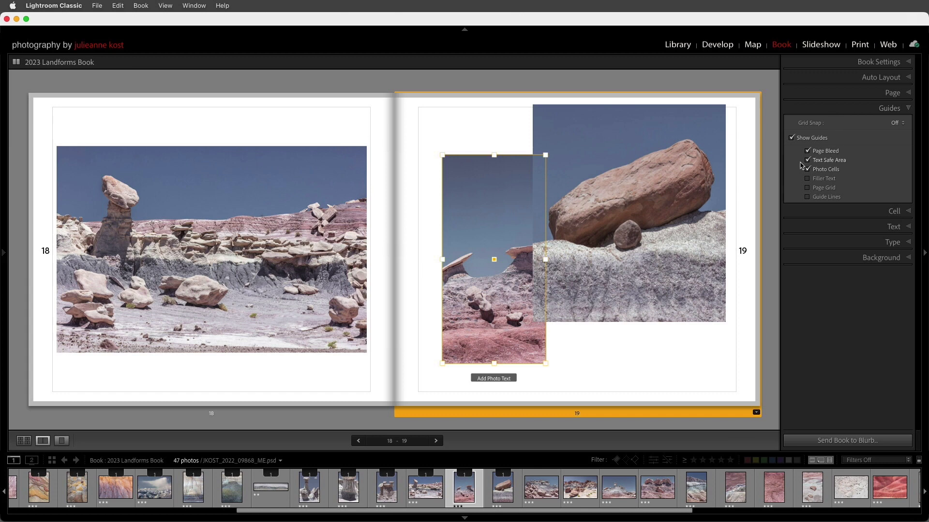
drag(497, 260, 473, 265)
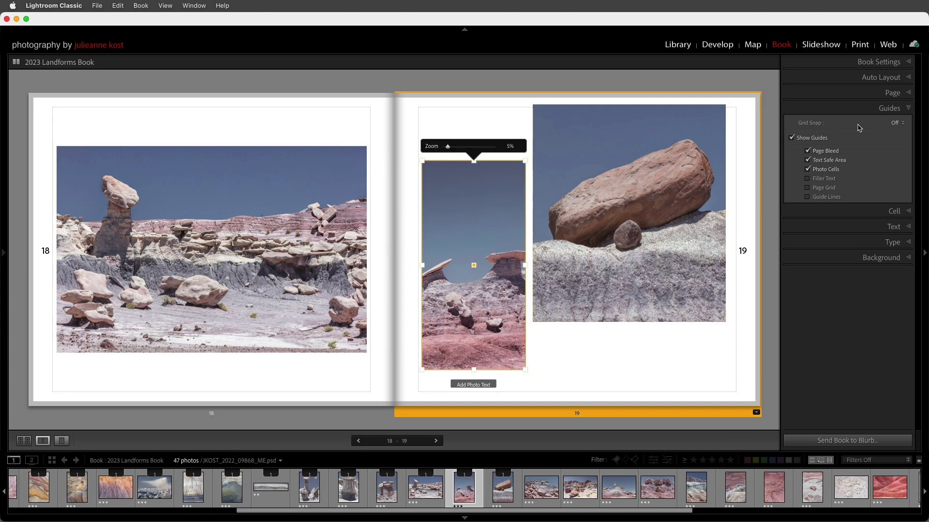
click(895, 123)
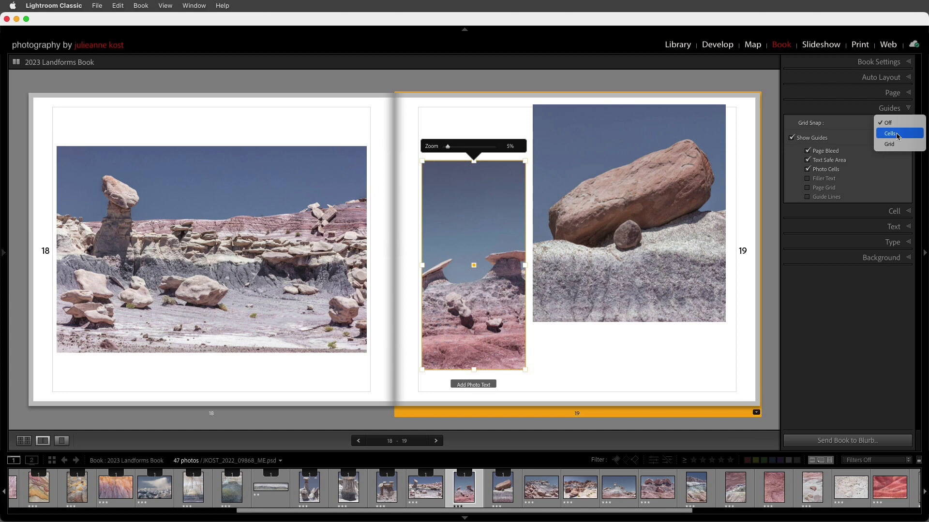
click(897, 134)
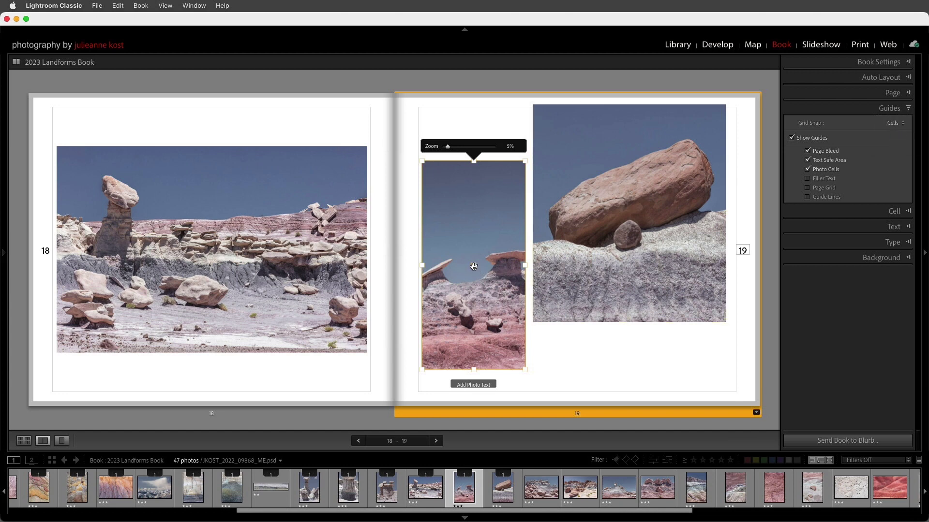
drag(473, 267, 477, 222)
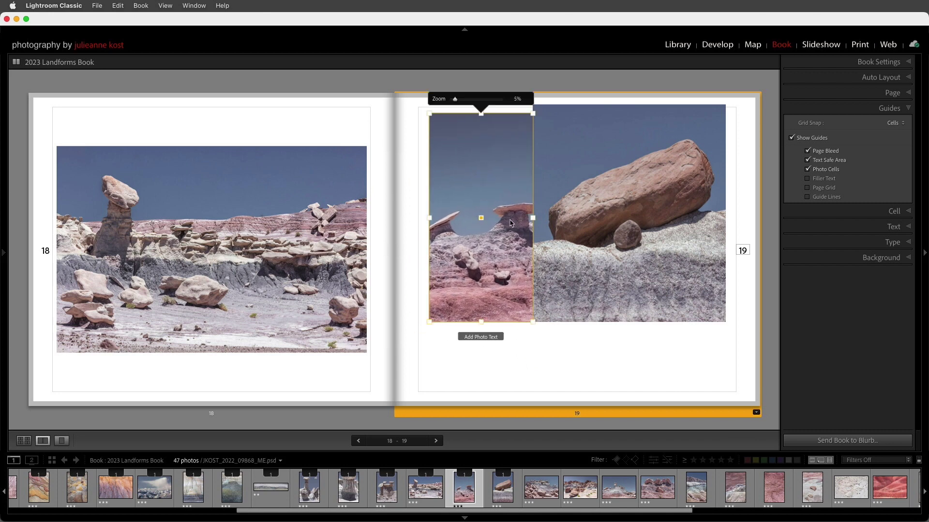
- Set the grid snap to Grid, show the page grid and guide lines, and move the tall photo cell down toward the page's spine
click(893, 123)
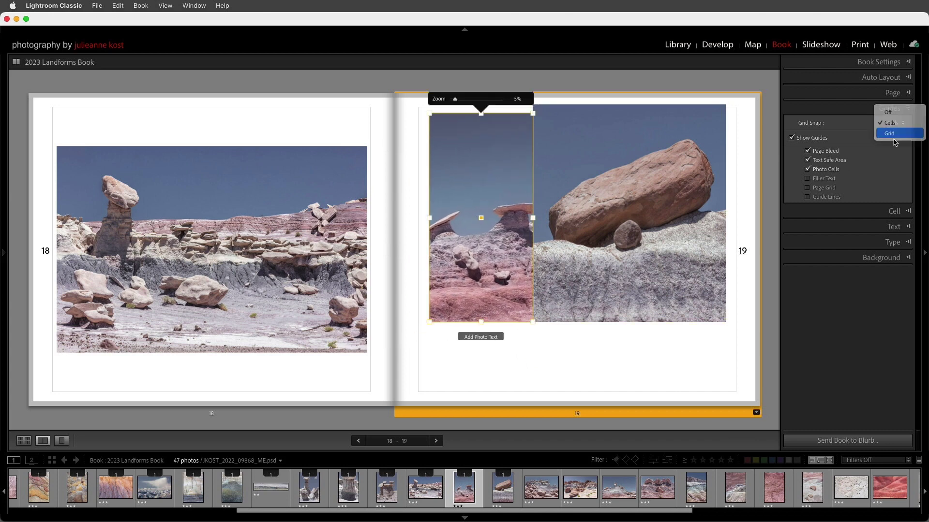
click(895, 143)
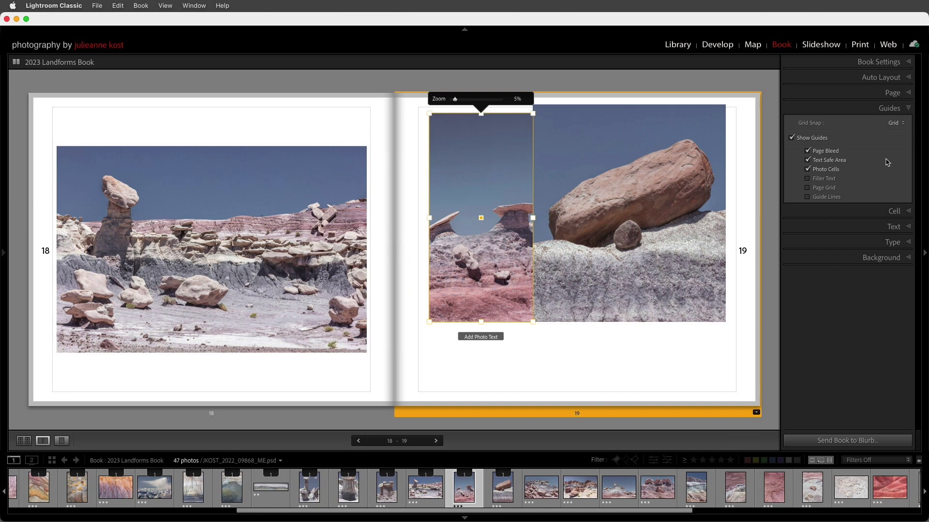
click(807, 188)
click(808, 197)
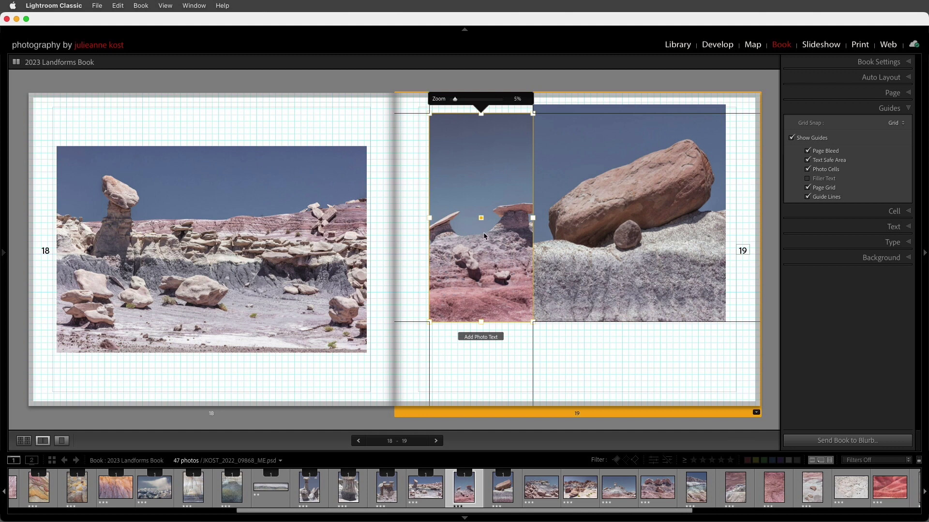
drag(480, 219, 460, 272)
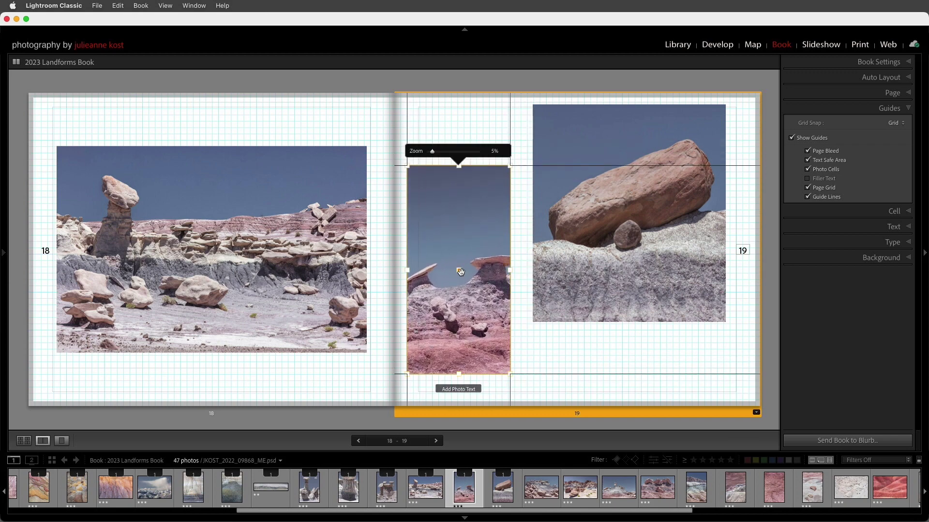
- Remove both the tall photo cell and the boulder photo cell from page 19
right_click(463, 271)
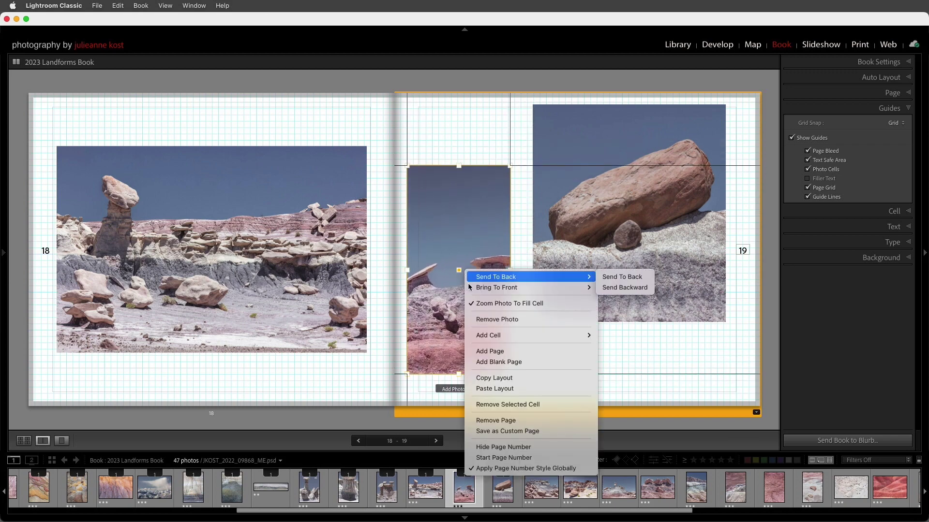
click(532, 404)
right_click(622, 285)
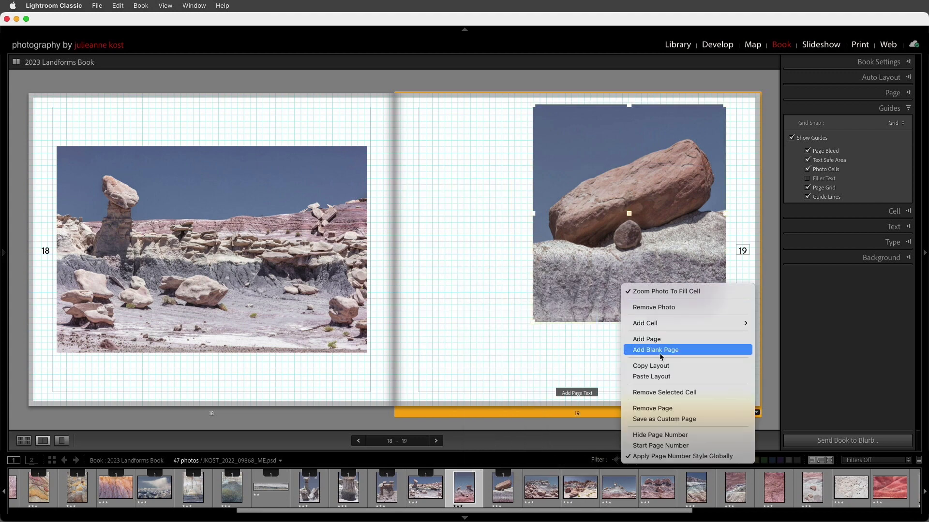
click(678, 394)
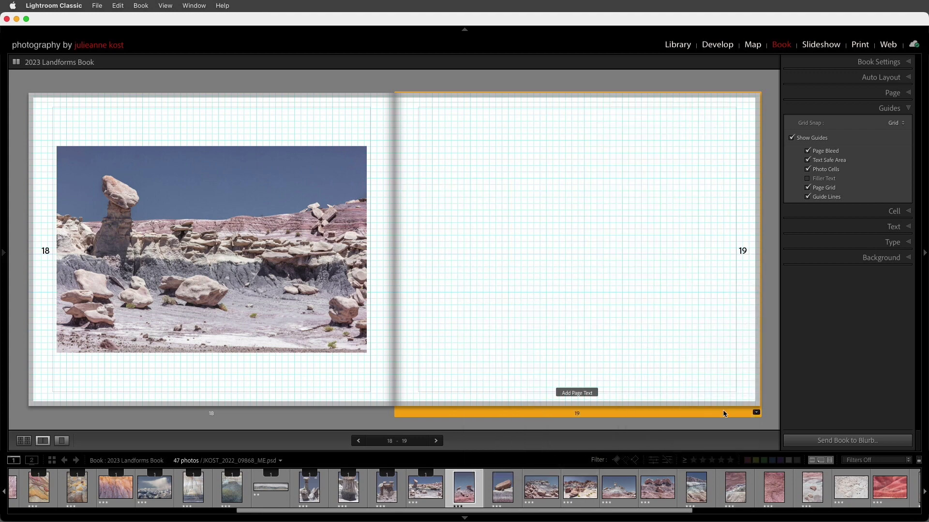
- Apply a two-by-two layout with margins from 4 Photos to page 19 and fill its cells with JKOST_2022_10009_ME and the following three photos
click(757, 413)
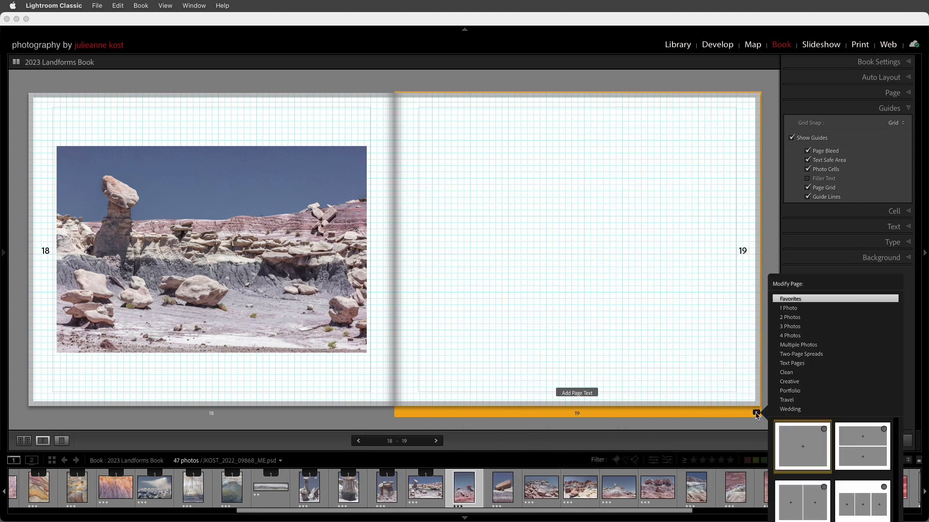
click(789, 337)
scroll(830, 455, down, 2)
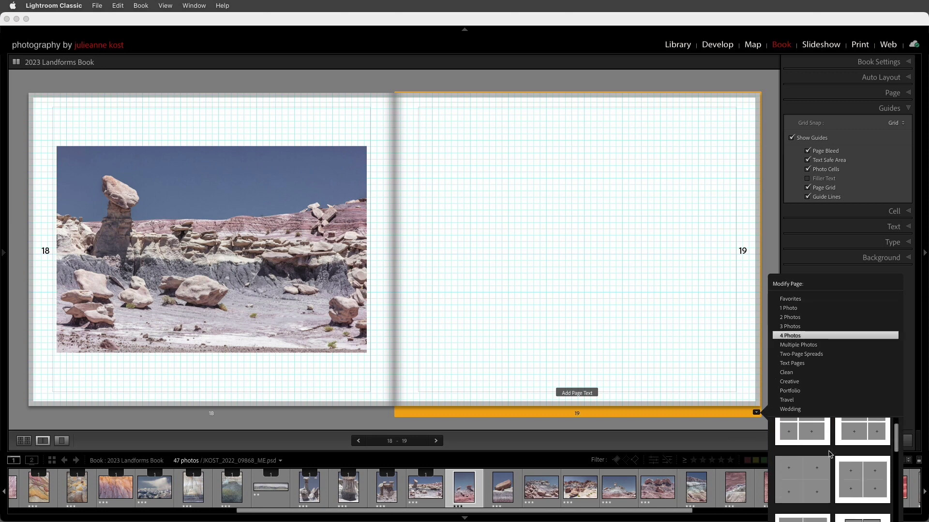
scroll(830, 455, down, 1)
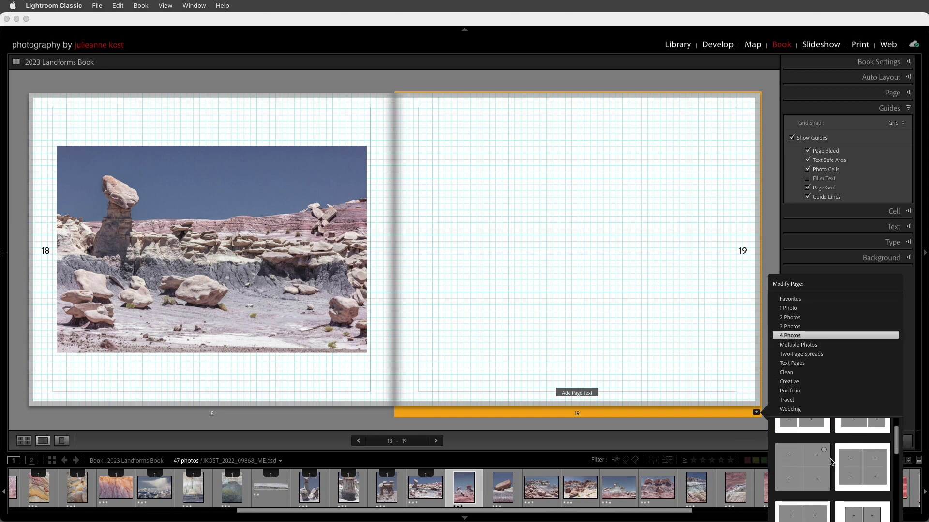
click(864, 464)
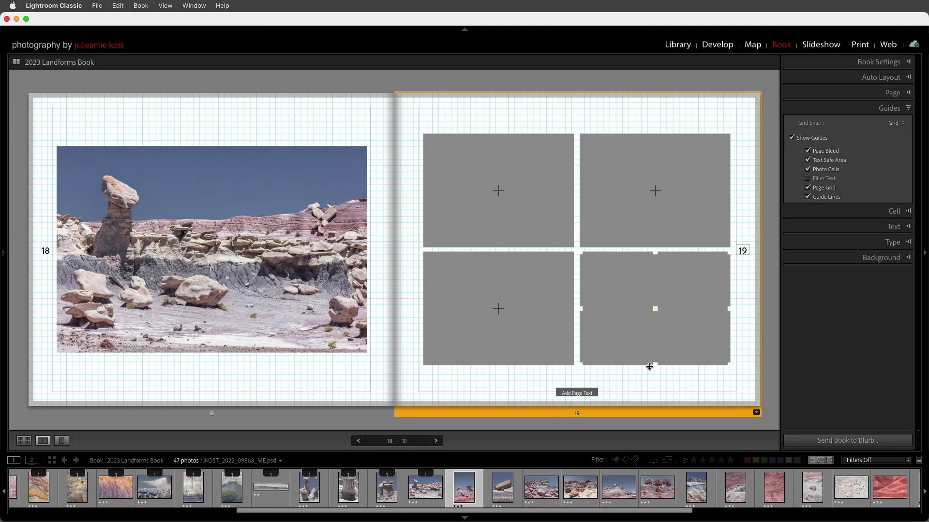
shift+click(659, 488)
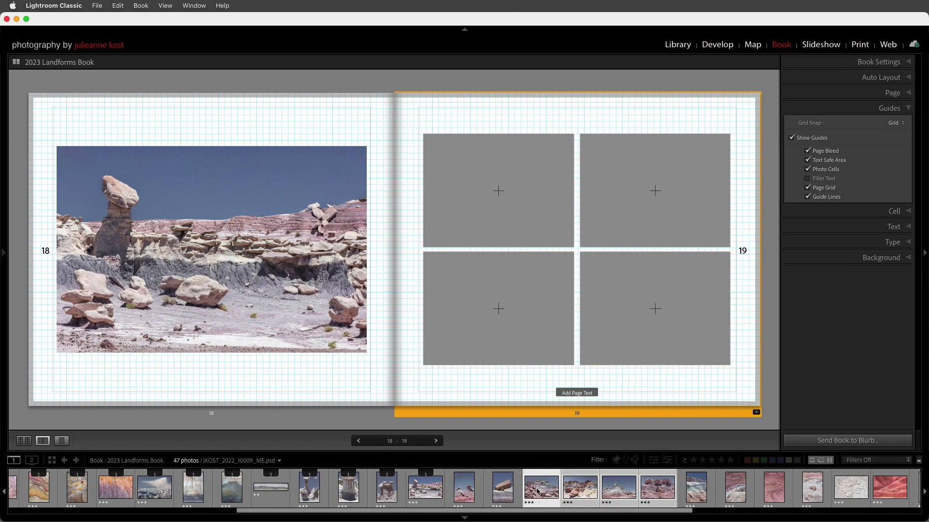
drag(539, 492, 504, 196)
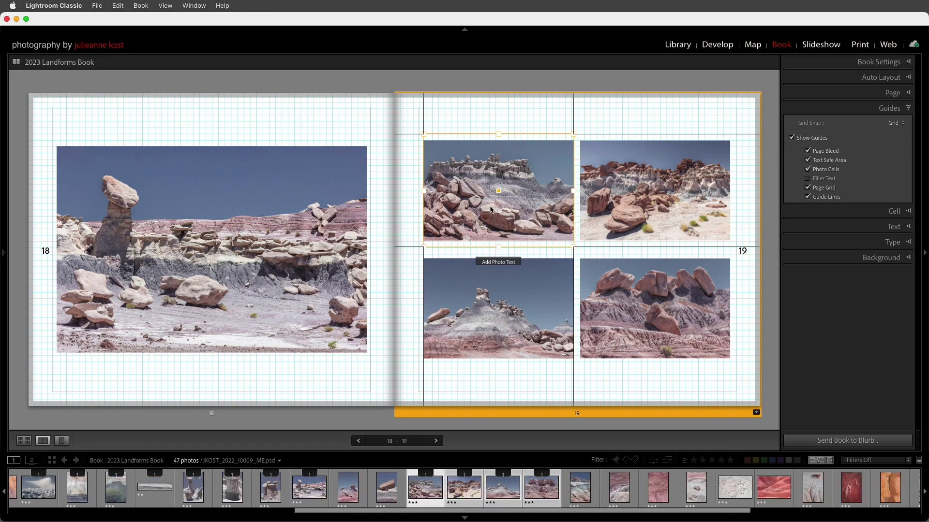
- Zoom all four photos on page 19 to fill their cells, and deselect the cells
shift+click(610, 212)
shift+click(624, 296)
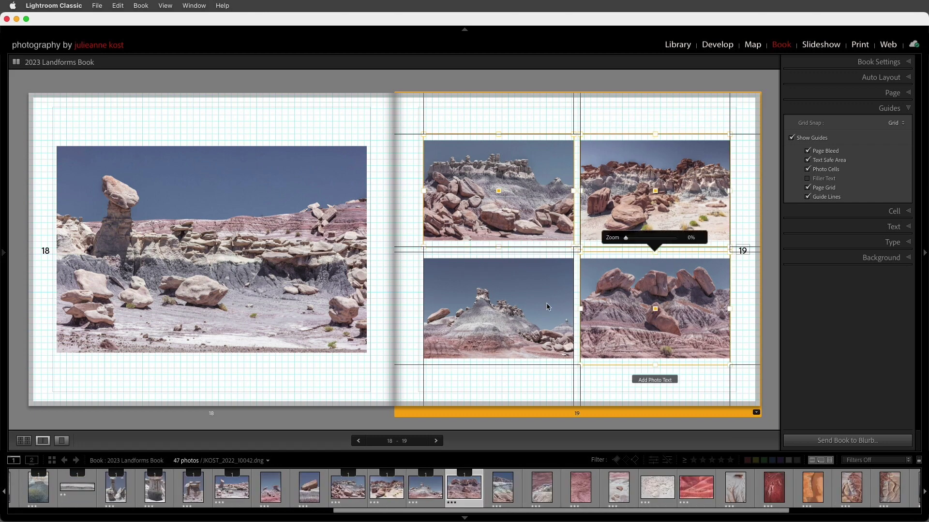
shift+click(519, 295)
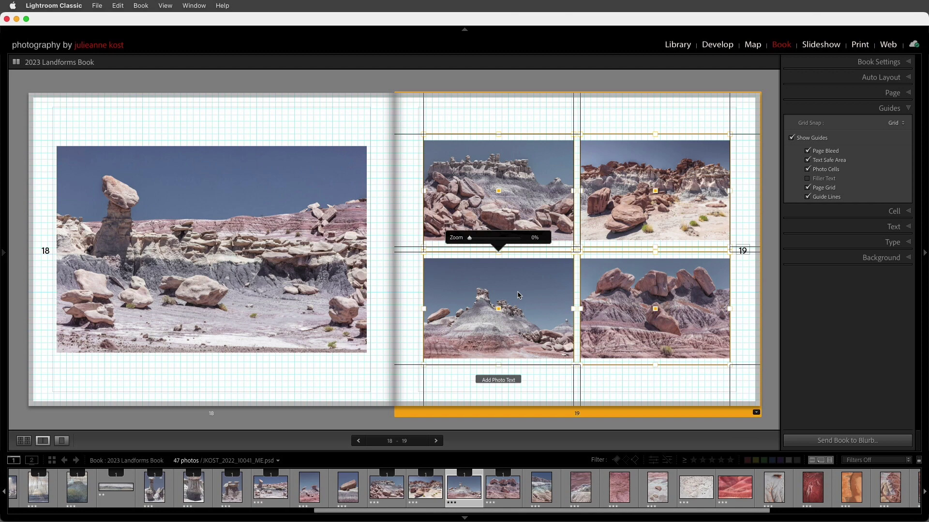
right_click(519, 295)
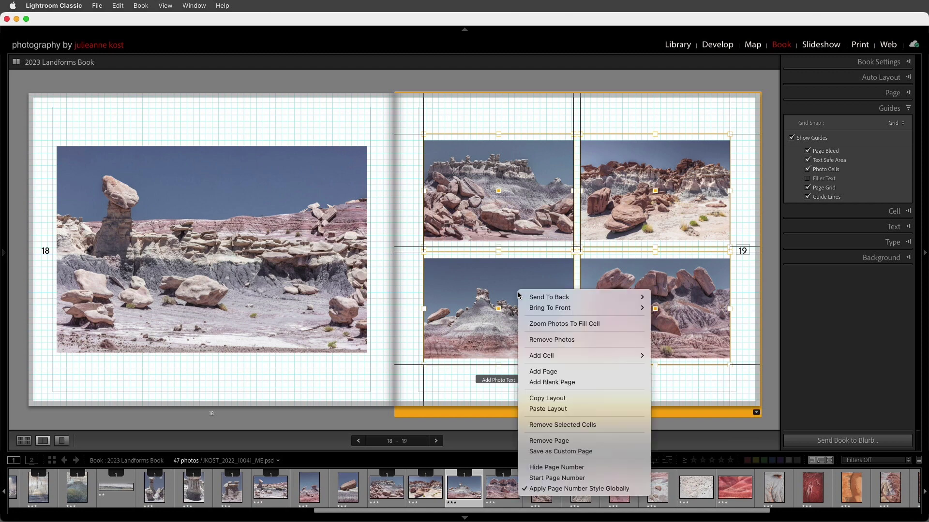
click(527, 325)
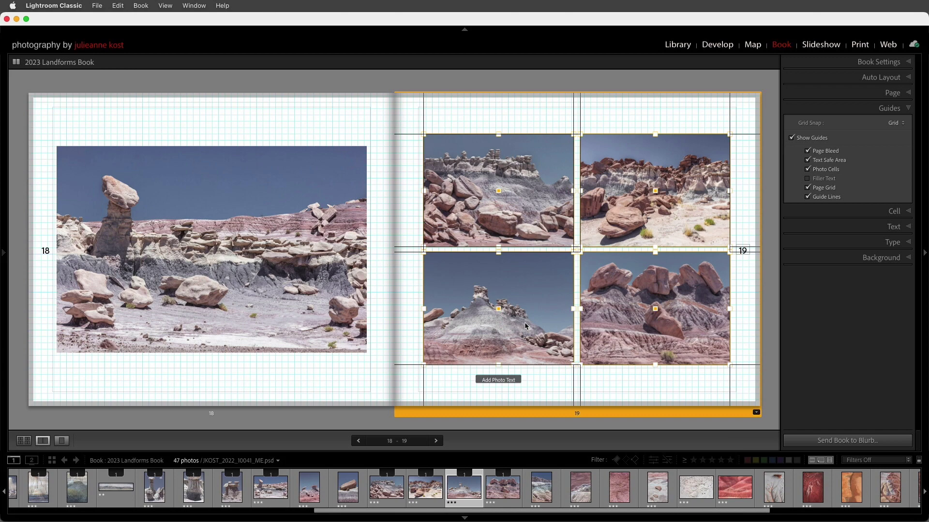
click(548, 141)
click(556, 127)
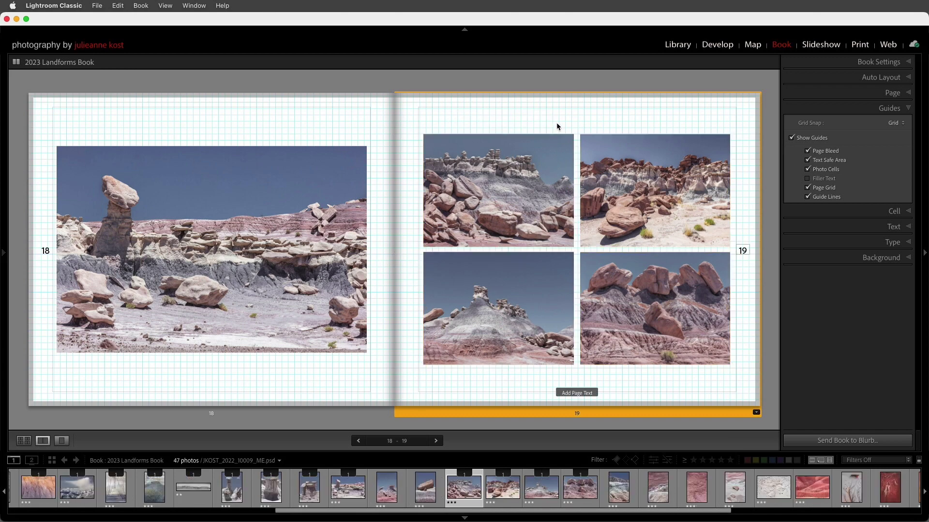
- Widen the JKOST_2022_10009_ME cell toward the spine, trim its height to suit the uncropped photo, and zoom the photo to fill the cell
click(531, 174)
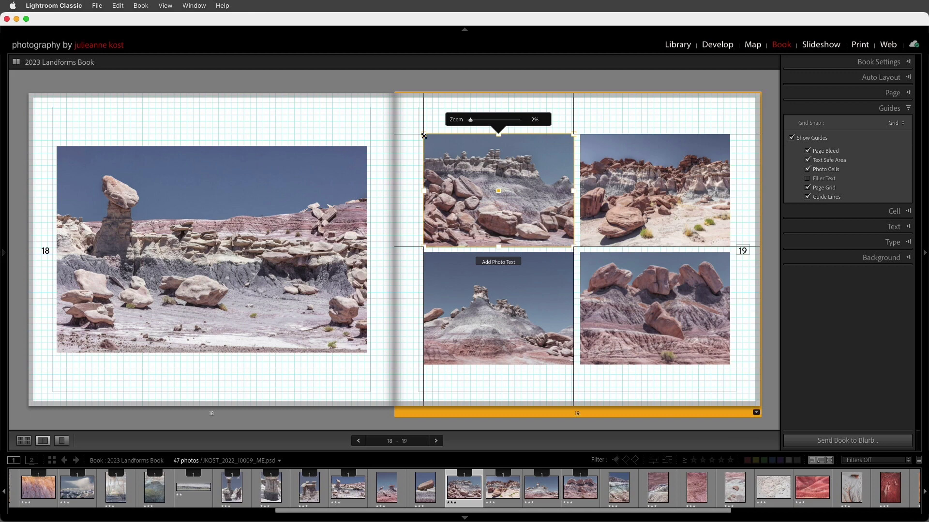
drag(424, 136, 410, 131)
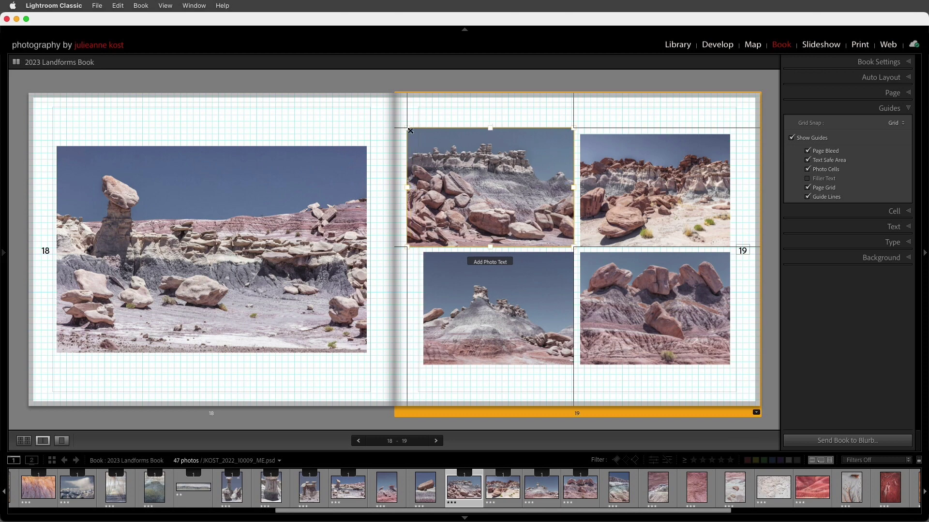
right_click(438, 146)
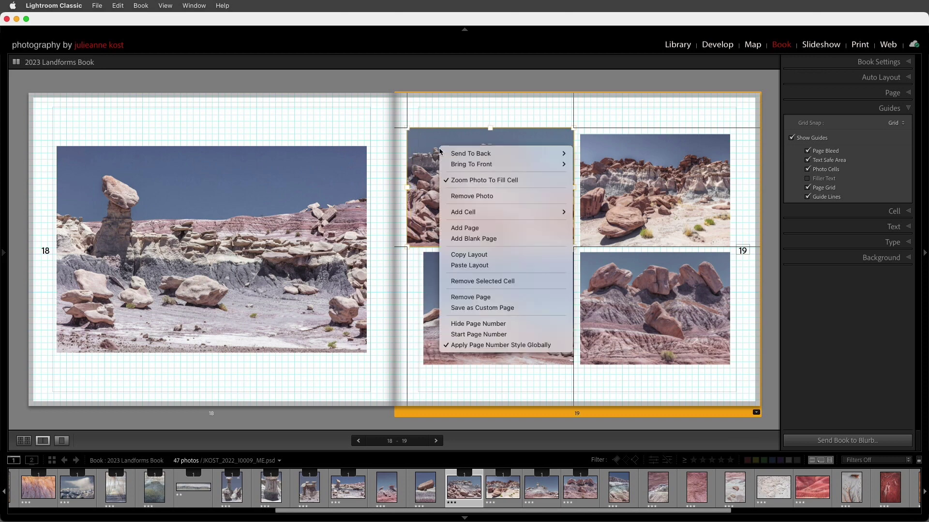
click(468, 181)
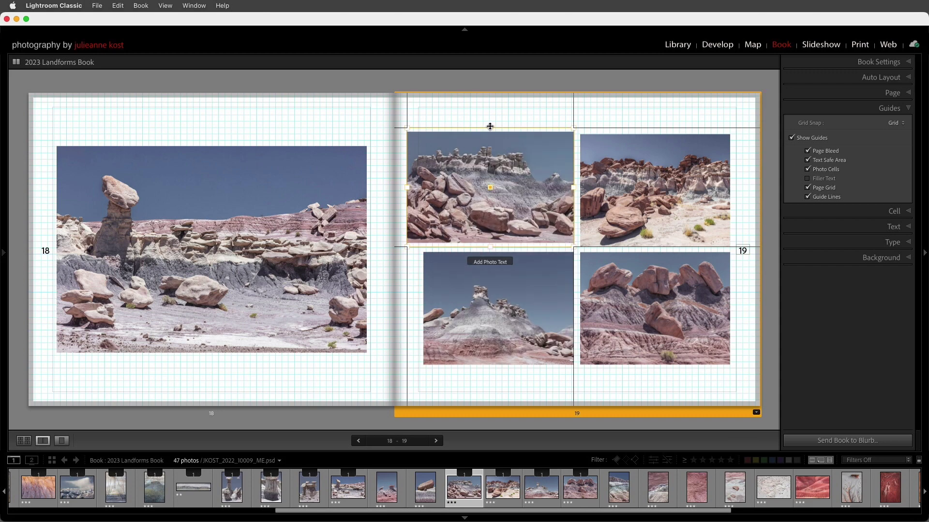
drag(490, 127, 488, 132)
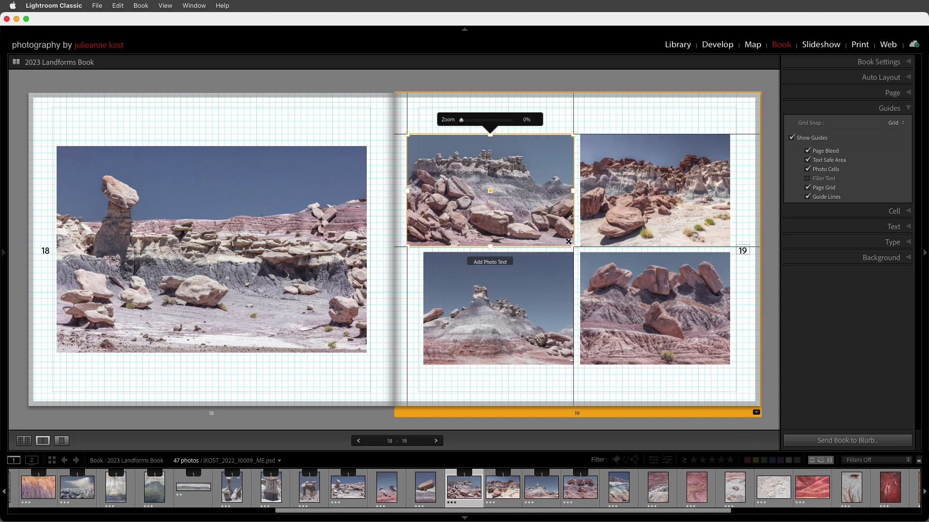
drag(574, 247, 571, 242)
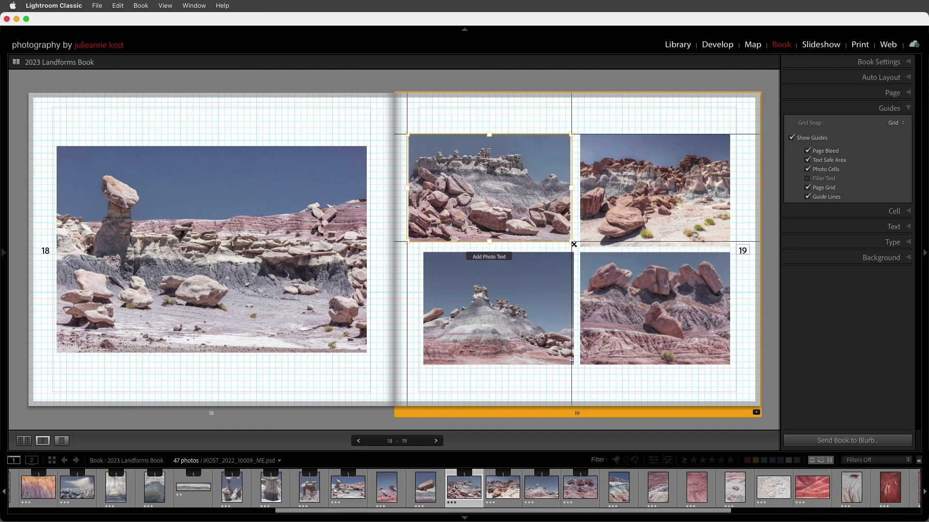
right_click(458, 185)
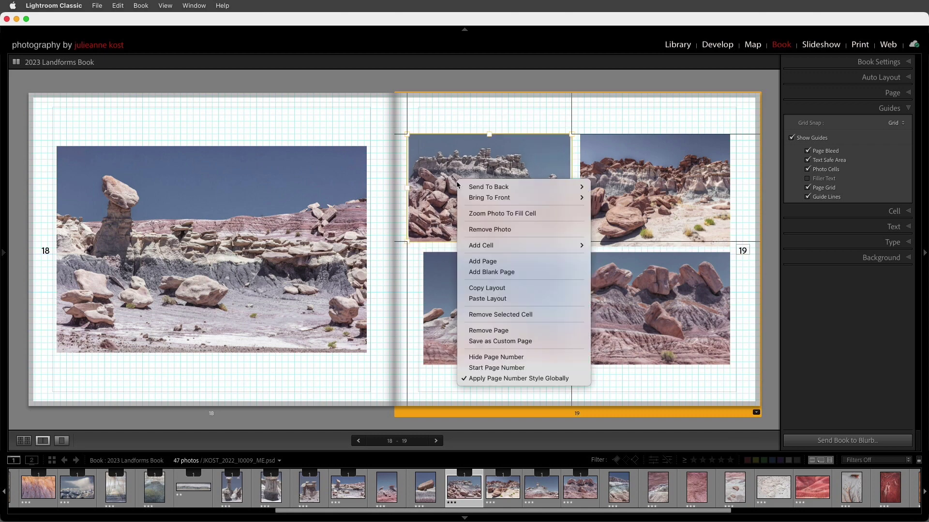
click(478, 214)
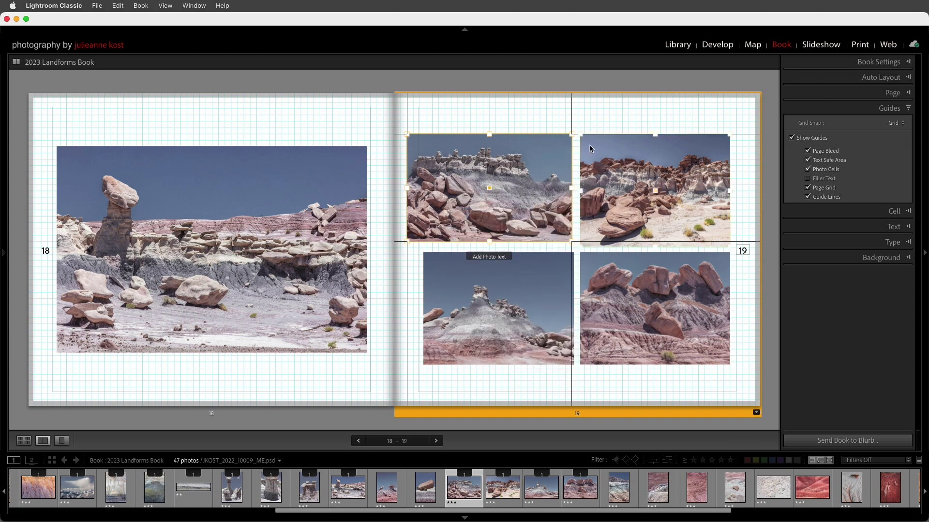
- Resize the JKOST_2022_10140_ME cell slightly wider toward its neighbor and shorten it to align with the neighboring cell's lower edge
click(654, 191)
drag(580, 134, 579, 135)
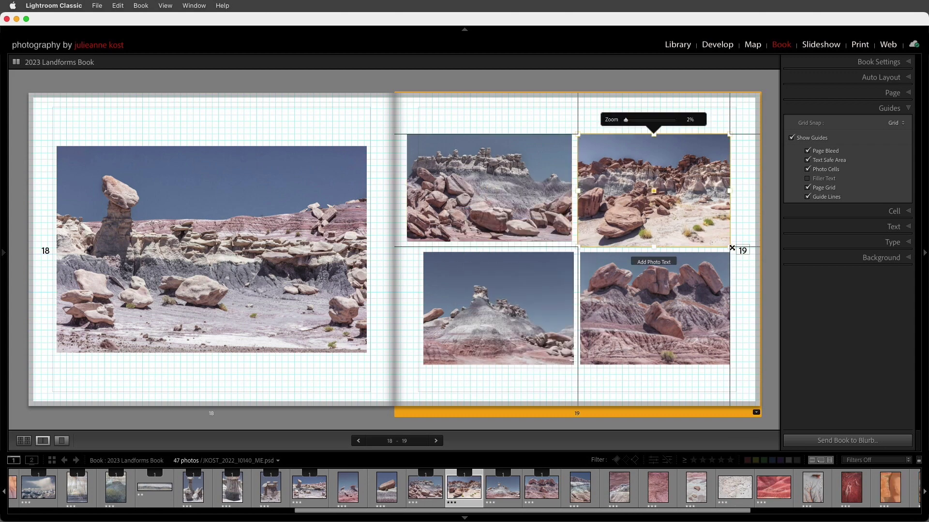
drag(730, 247, 729, 242)
- Resize the JKOST_2022_10041_ME cell to line up with both sides of the cell above it, raising its upper and lower edges slightly
click(530, 303)
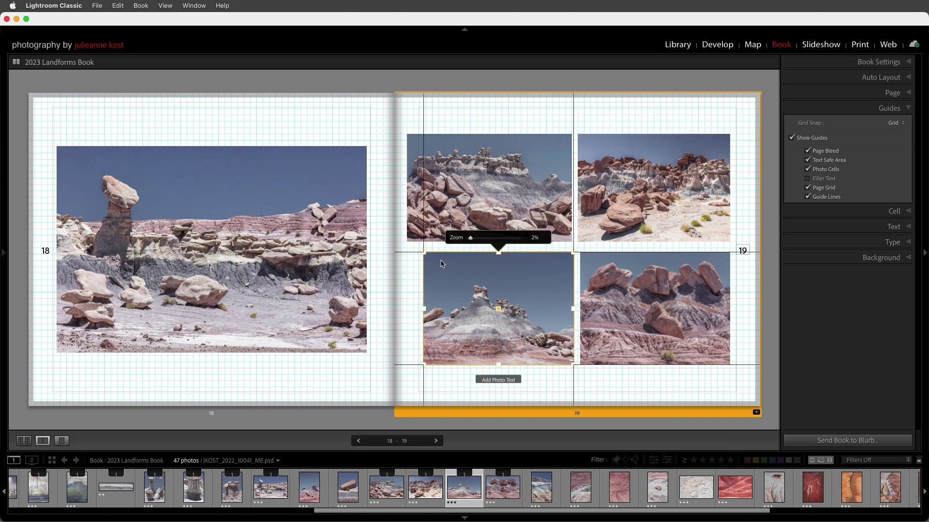
drag(424, 253, 407, 249)
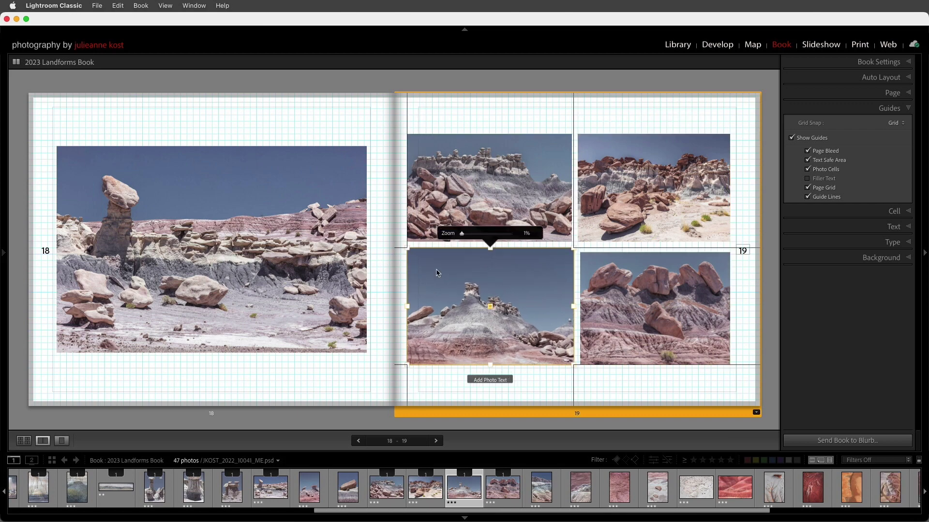
drag(574, 366, 574, 360)
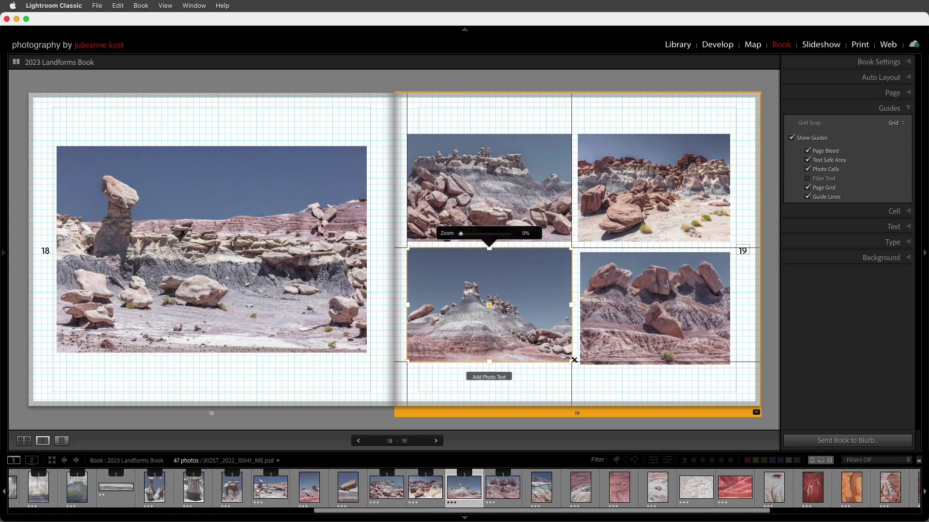
- Shorten the JKOST_2022_10041_ME cell from below, and resize the cell beside it to match its upper and lower edges and the width of the cell above
mouse_move(489, 304)
mouse_down()
mouse_move(513, 188)
mouse_move(489, 305)
mouse_up()
drag(489, 361, 489, 356)
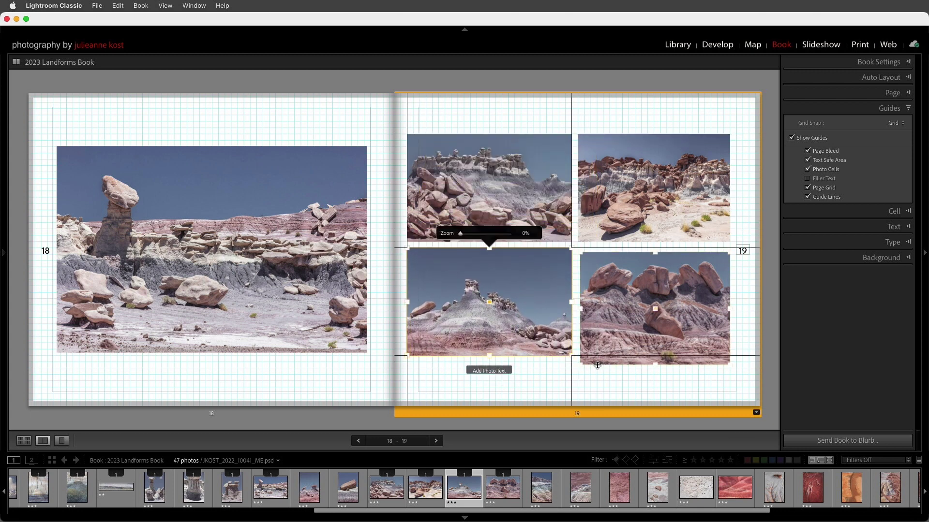
drag(597, 366, 578, 356)
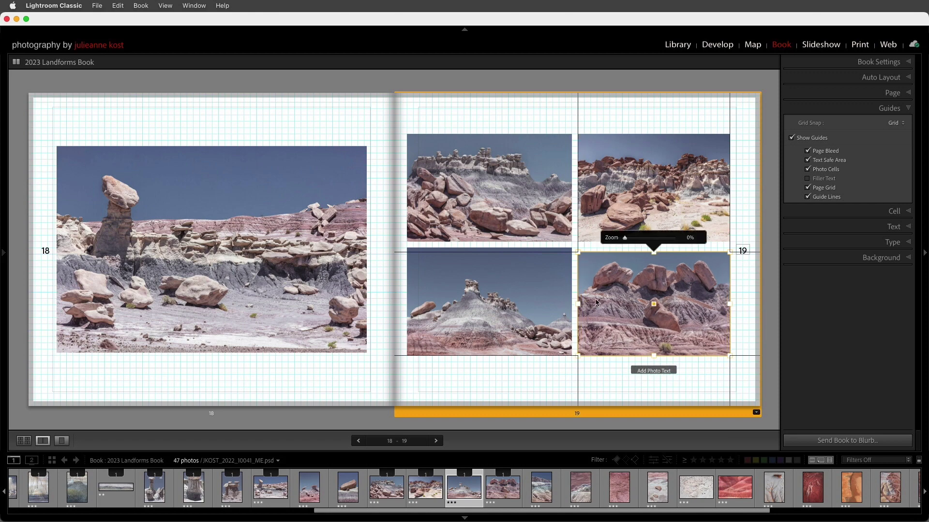
drag(730, 252, 731, 248)
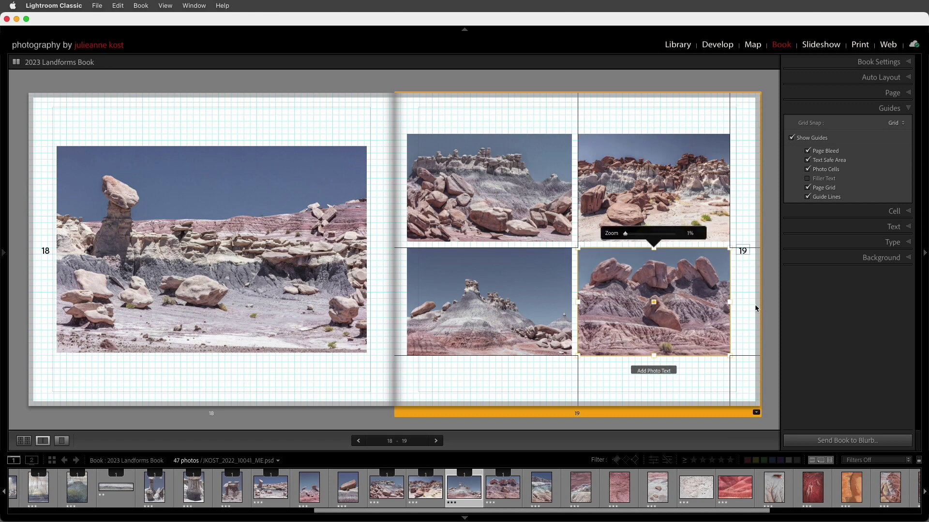
- Hide the page grid and guide lines, and deselect the photo cell on page 19
click(807, 187)
click(806, 197)
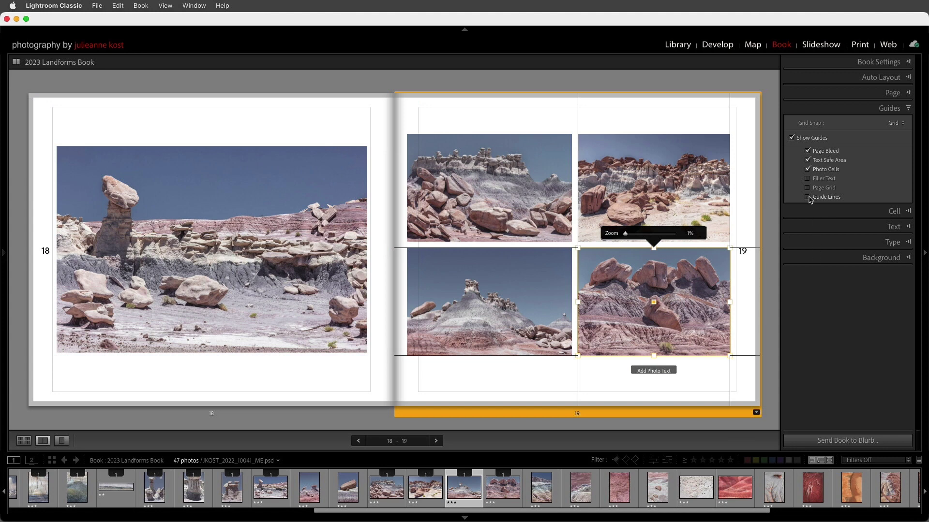
click(756, 314)
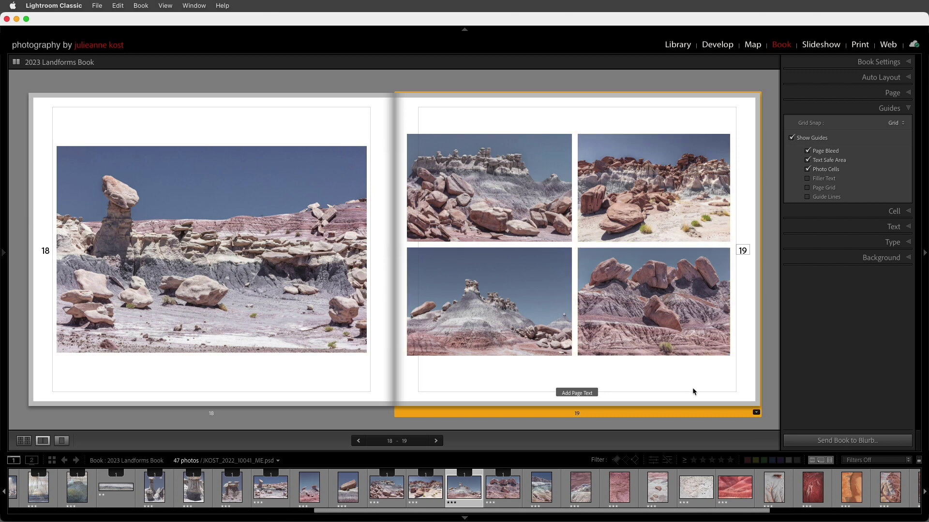
- Save page 19's four-photo layout as a custom page and check it among the Custom Pages layouts
right_click(699, 364)
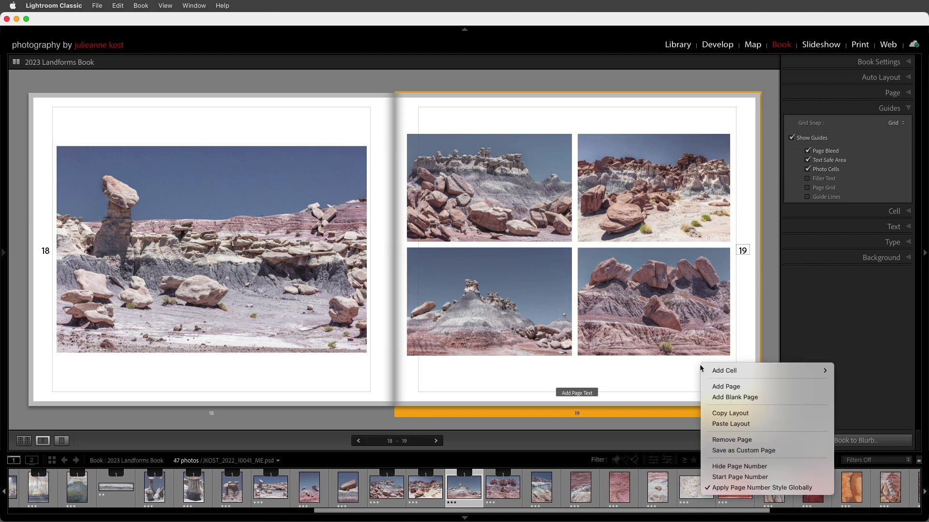
click(783, 451)
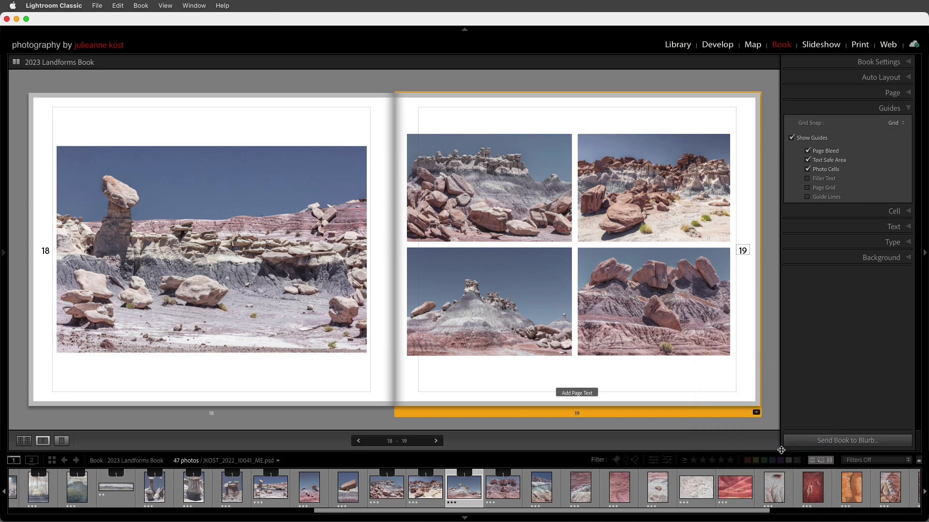
click(756, 413)
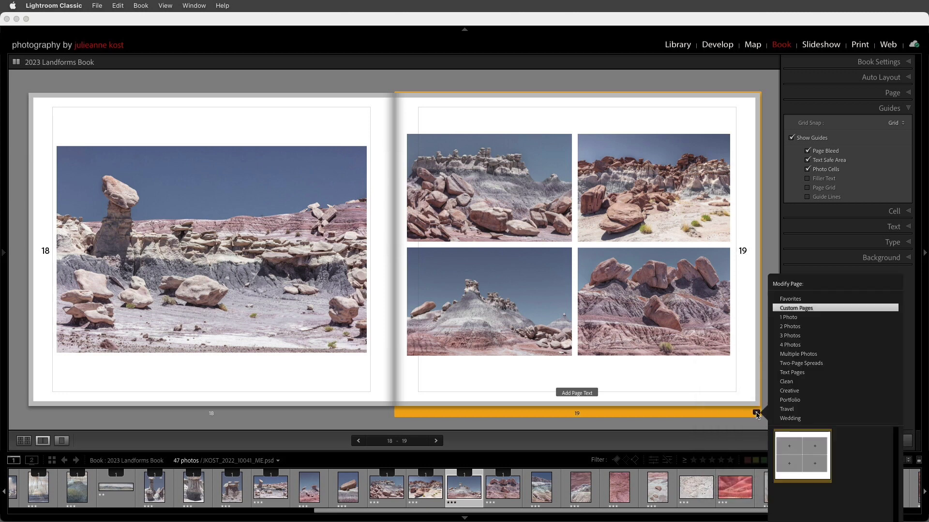
click(824, 439)
click(340, 79)
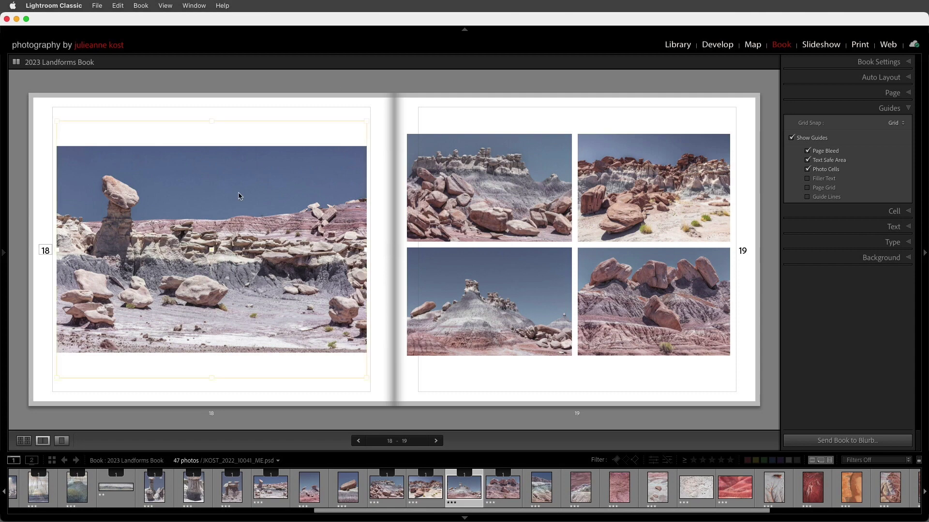
- Open page 1 from the multi-page overview and apply the full-page text layout from Text Pages
click(29, 441)
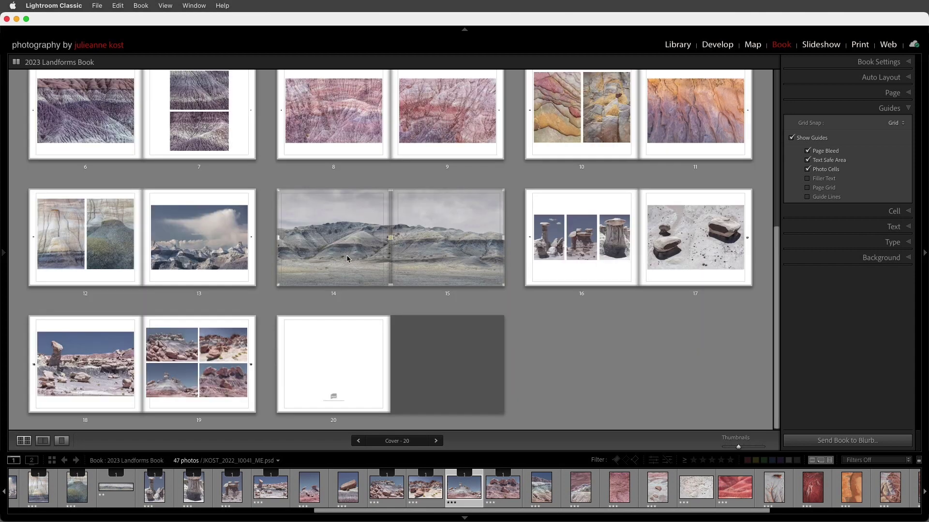
scroll(346, 249, up, 5)
double_click(217, 277)
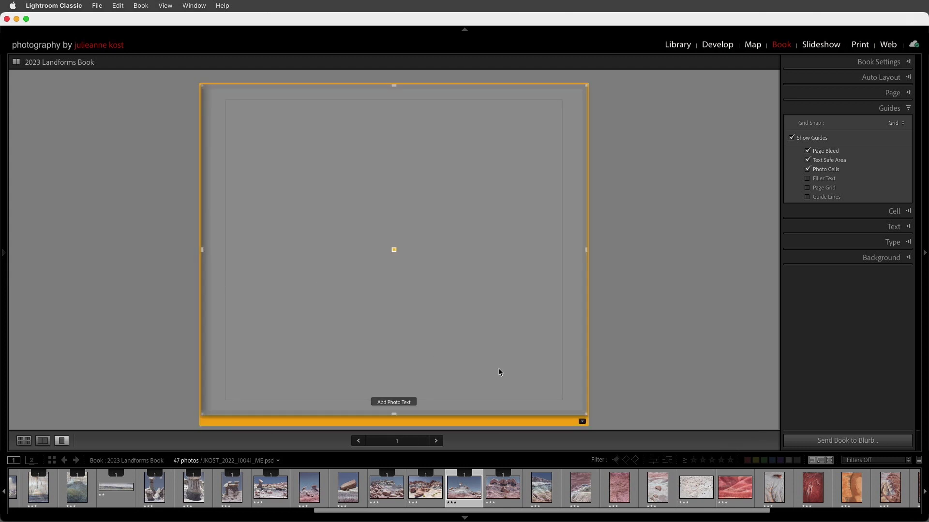
click(582, 422)
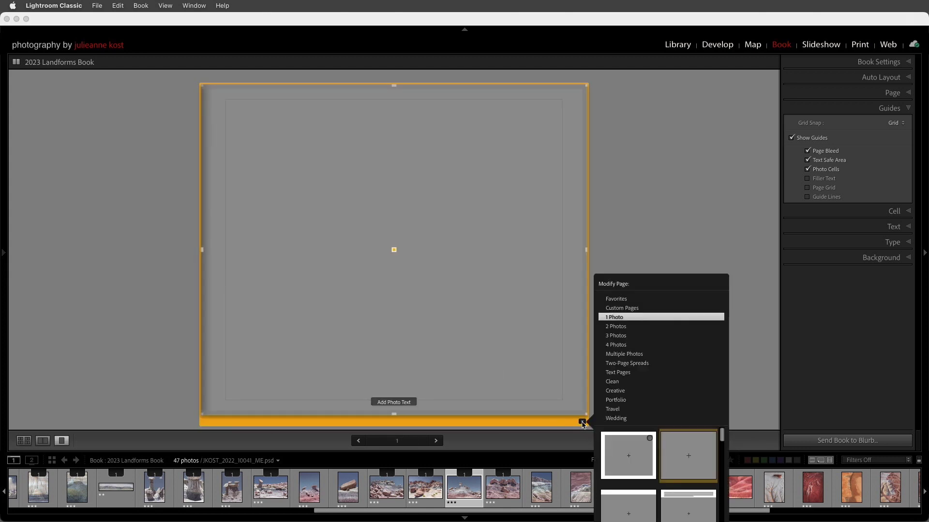
click(624, 375)
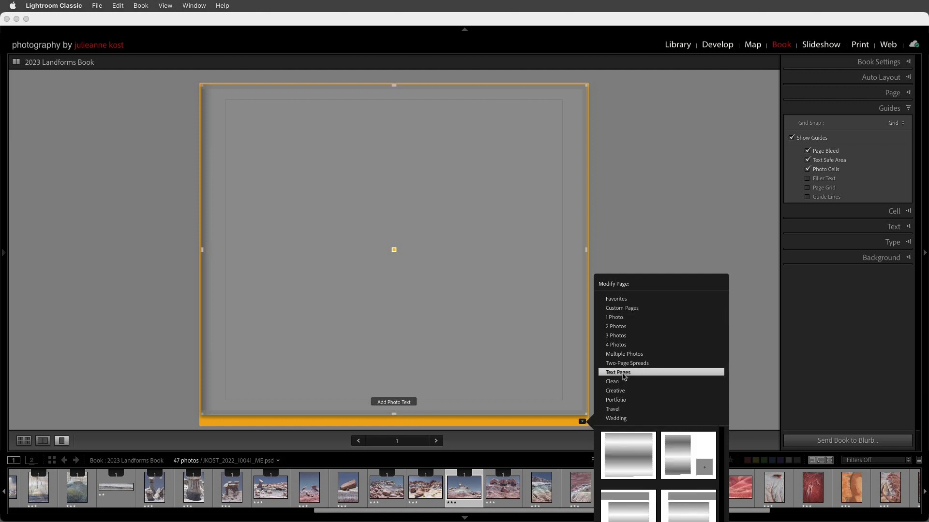
click(624, 455)
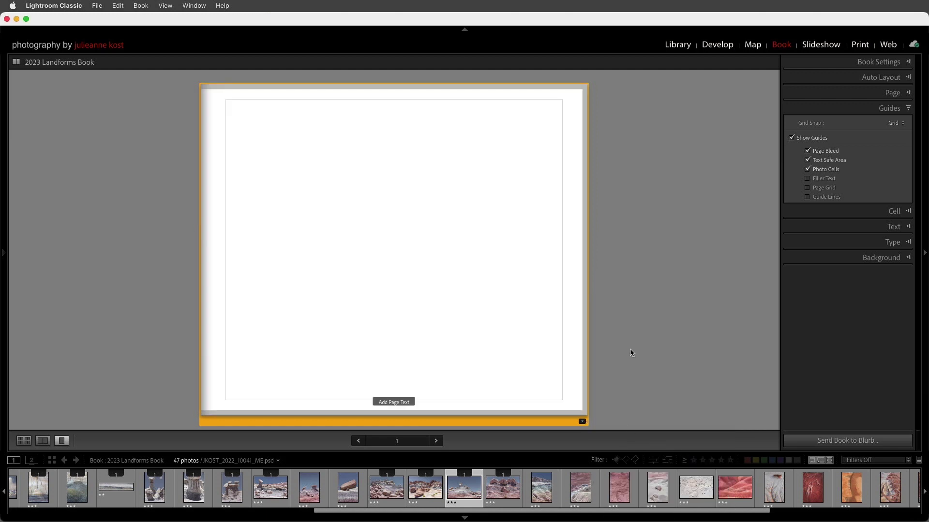
- Enter the title LANDFORMS in page 1's text cell and set it in Myriad Pro Bold
click(460, 281)
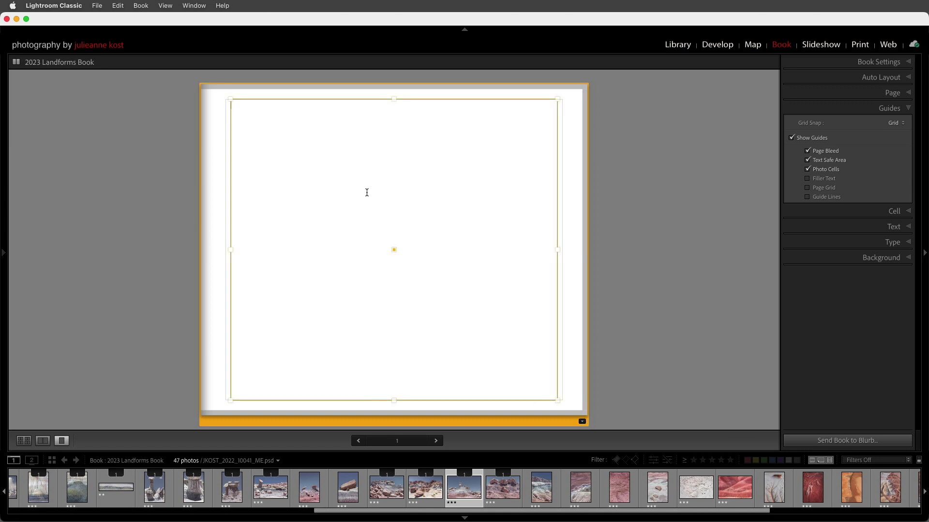
text(LANDFORMS)
drag(288, 106, 230, 110)
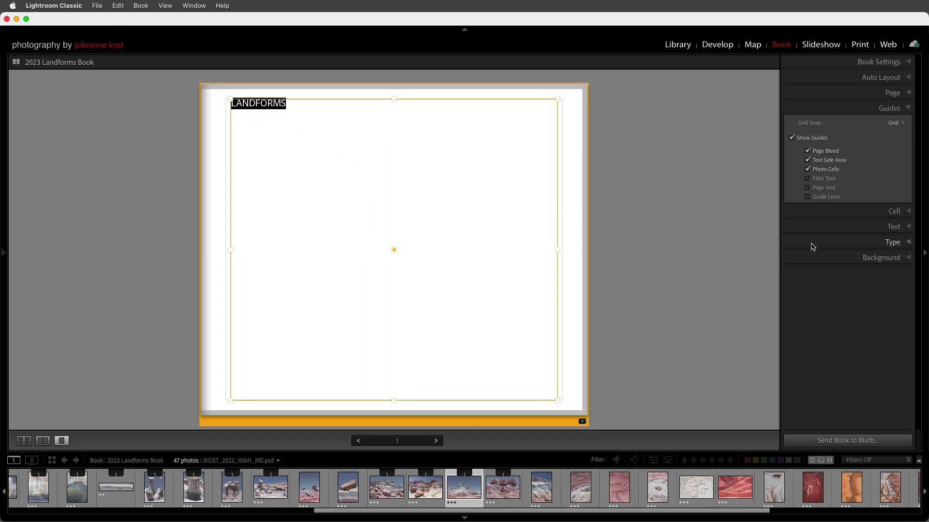
click(829, 244)
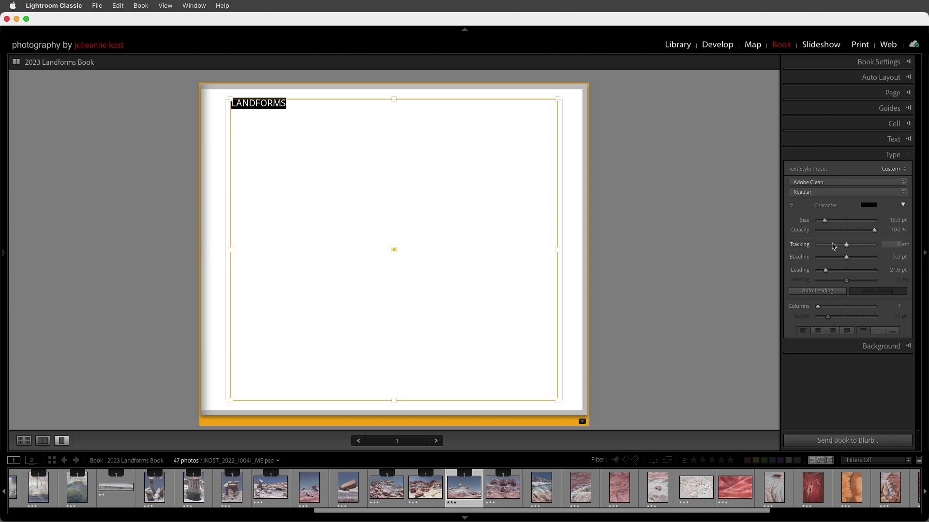
click(887, 182)
scroll(878, 299, down, 5)
scroll(878, 298, down, 5)
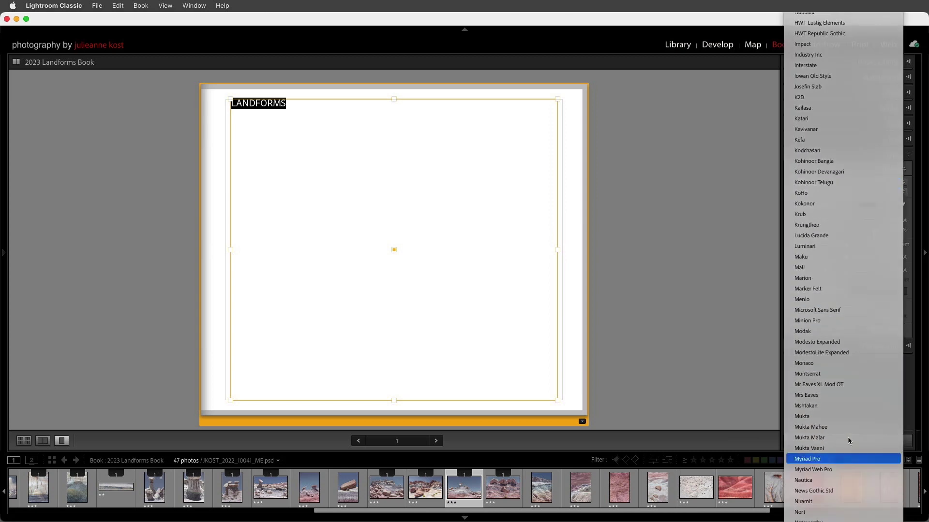
click(847, 457)
click(838, 193)
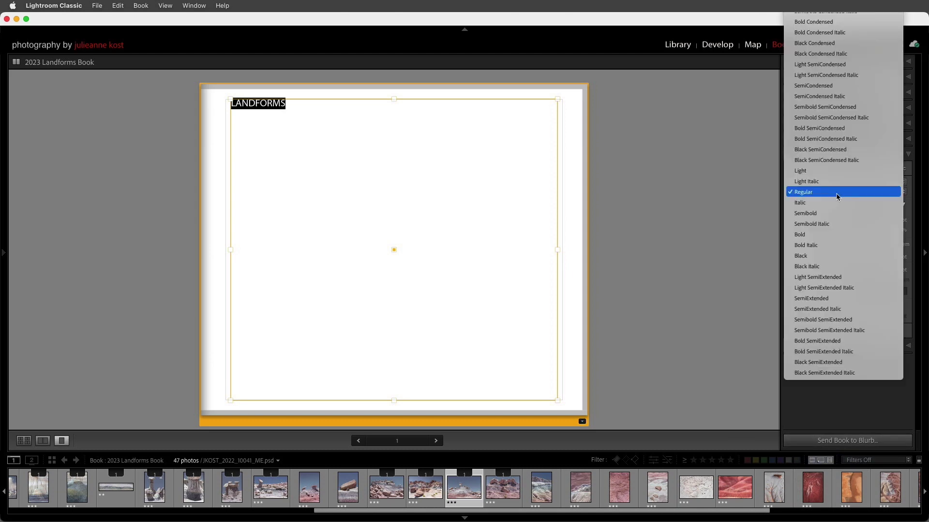
click(829, 234)
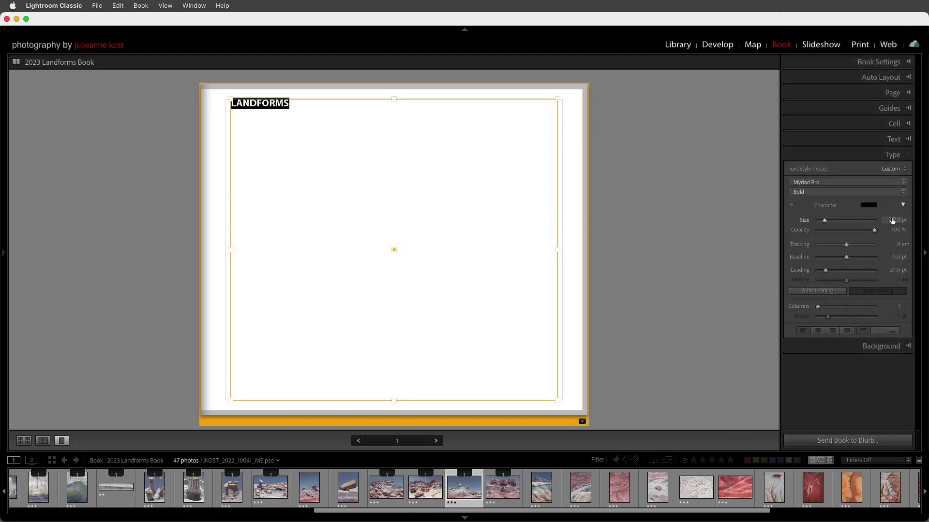
- Set the LANDFORMS title to 48 pt with 100 em tracking and center it horizontally
click(892, 220)
text(48)
key(Tab)
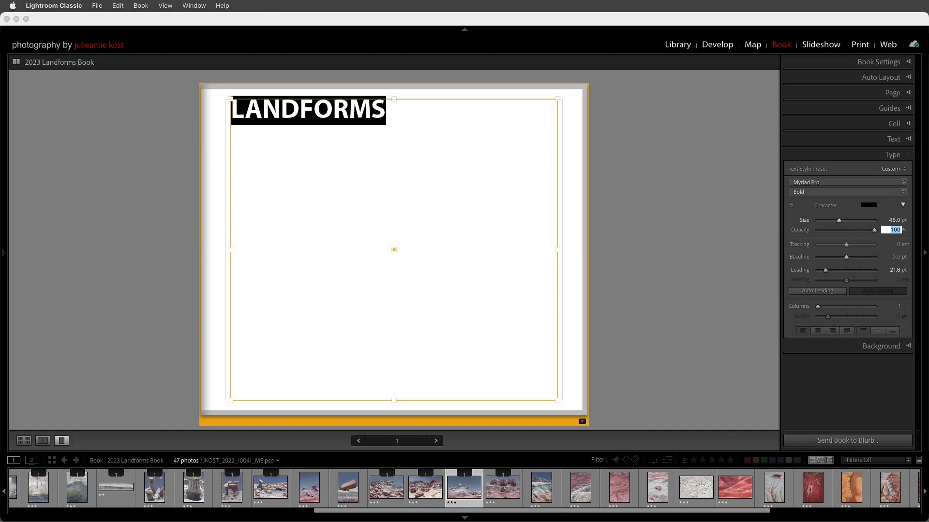
key(Tab)
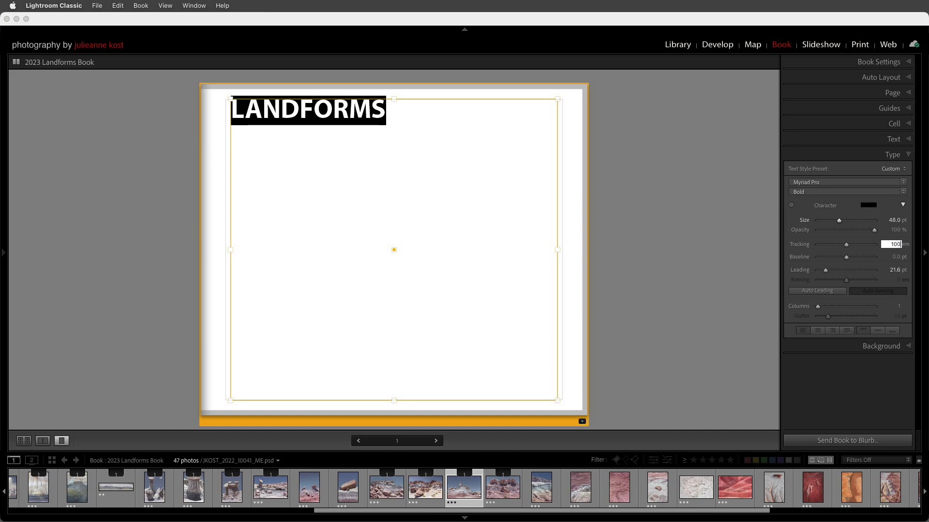
key(Tab)
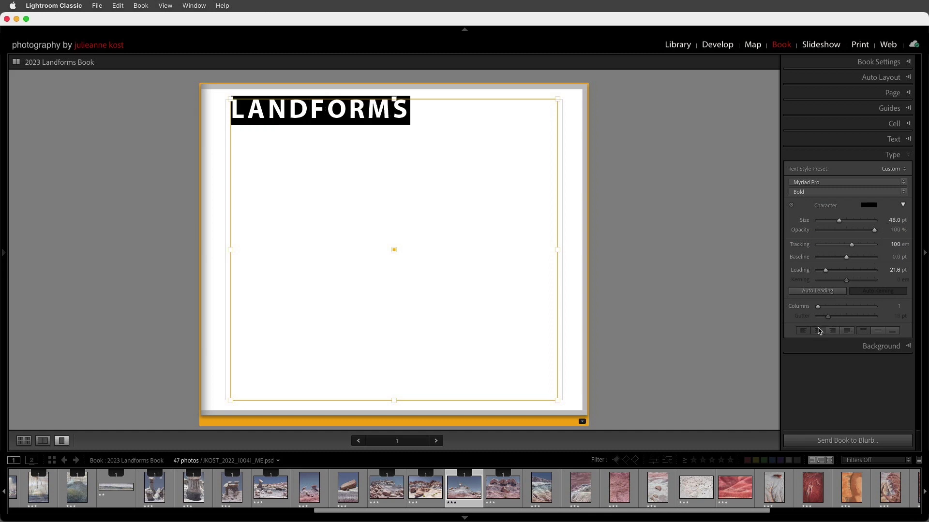
click(817, 330)
- Add a 16 pt line below the title reading PHOTOGRAPHY BY followed by the photographer's full name in capitals
click(487, 114)
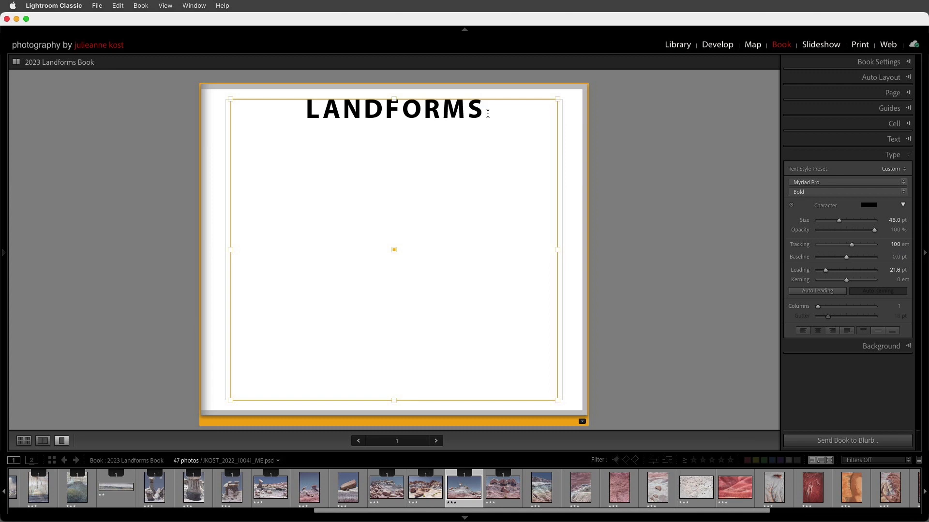
click(881, 220)
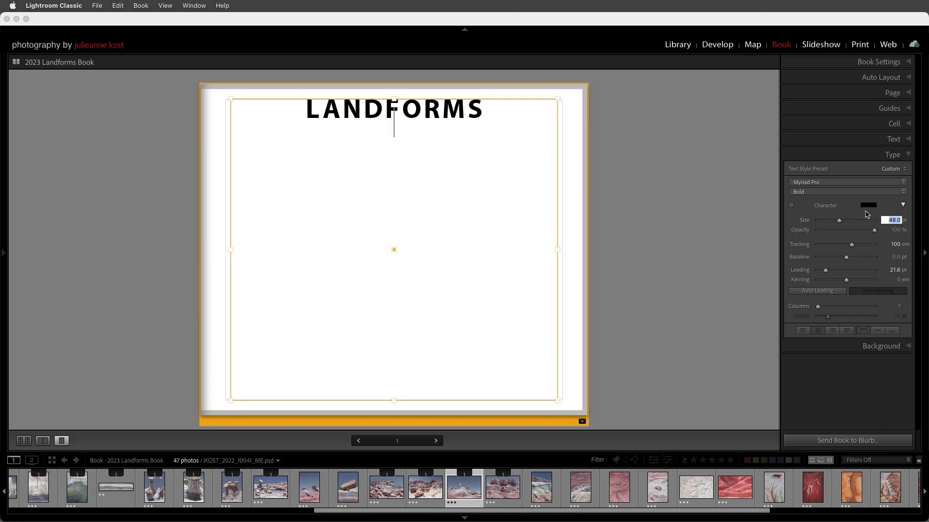
text(16)
key(Return)
text(PHOTOGRAPHY BY JULIE)
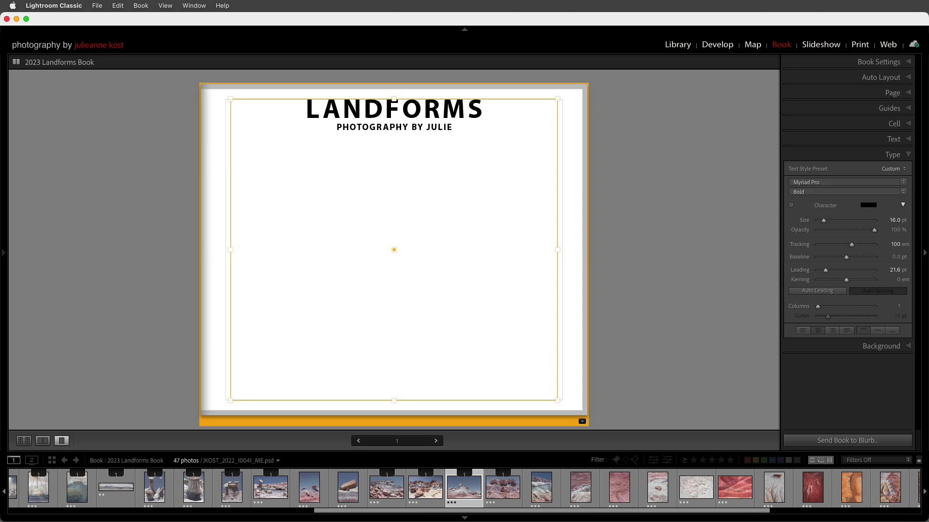
text(ANNE KOST)
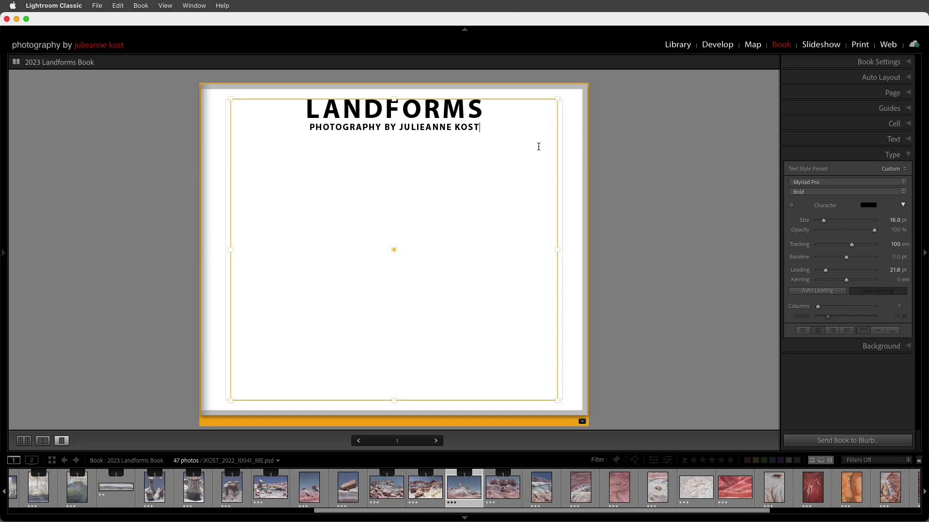
- Format the photographer credit line as Regular, 17 pt, with 28.6 pt leading and 123 em tracking to match the title's width
drag(488, 128, 306, 129)
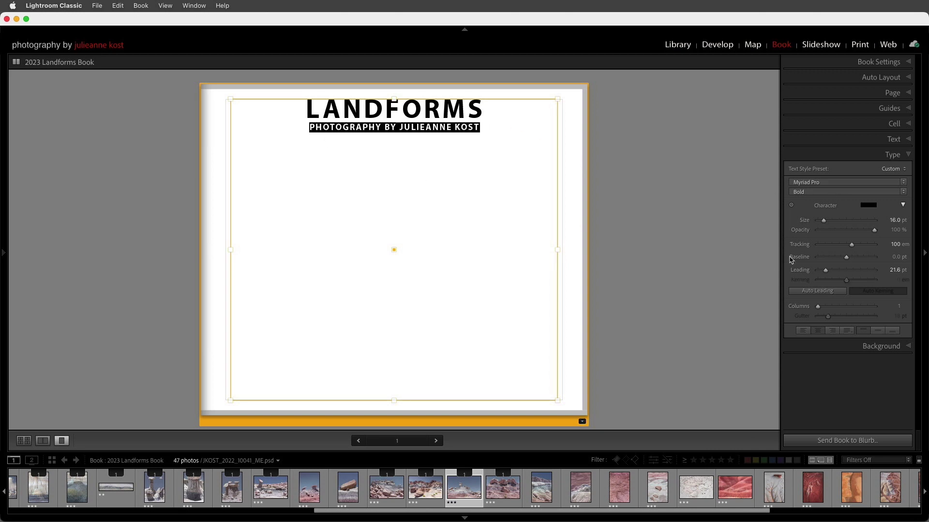
click(816, 192)
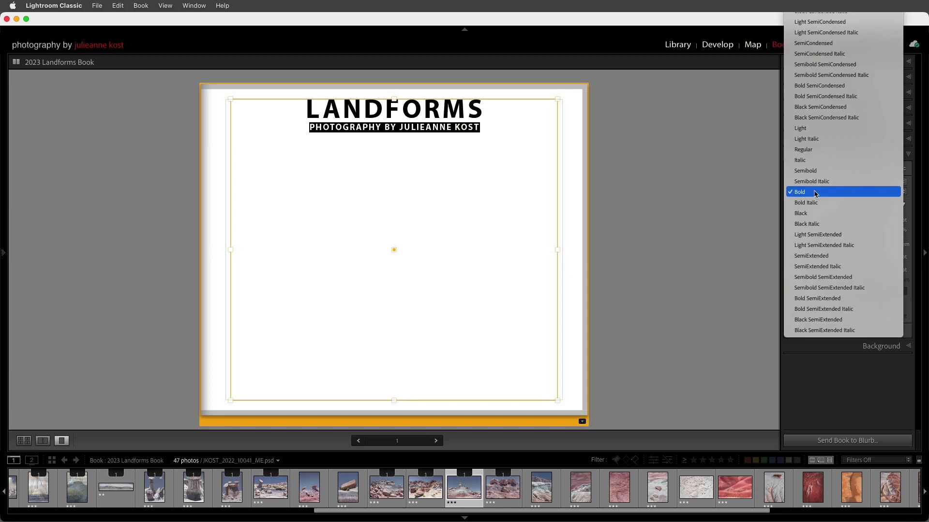
click(812, 149)
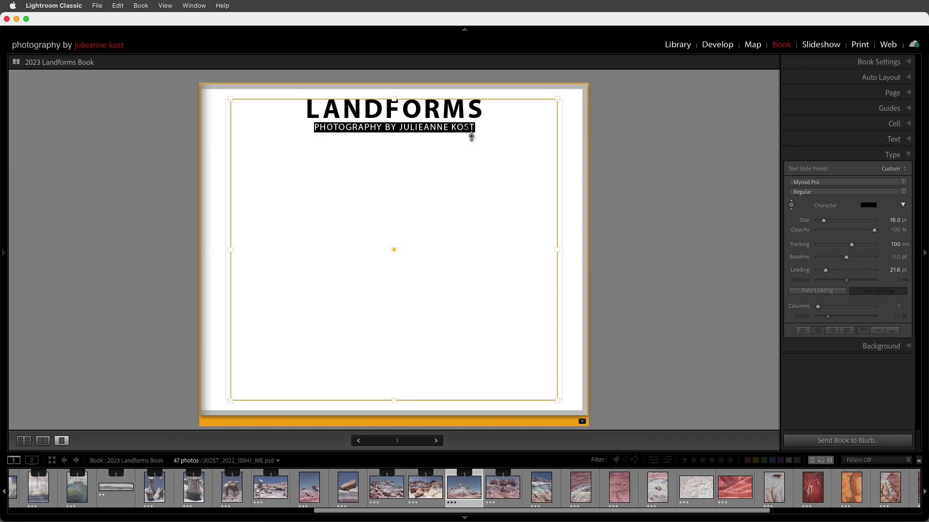
mouse_move(394, 127)
mouse_down()
mouse_move(394, 118)
mouse_move(394, 137)
mouse_up()
mouse_move(465, 141)
mouse_down()
mouse_move(464, 121)
mouse_move(465, 133)
mouse_move(503, 141)
mouse_move(431, 140)
mouse_move(469, 141)
mouse_up()
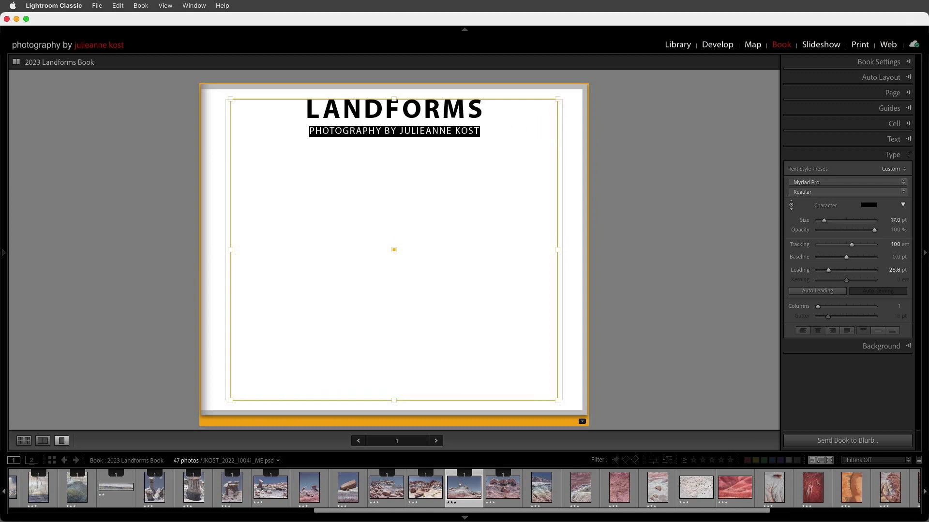
click(453, 133)
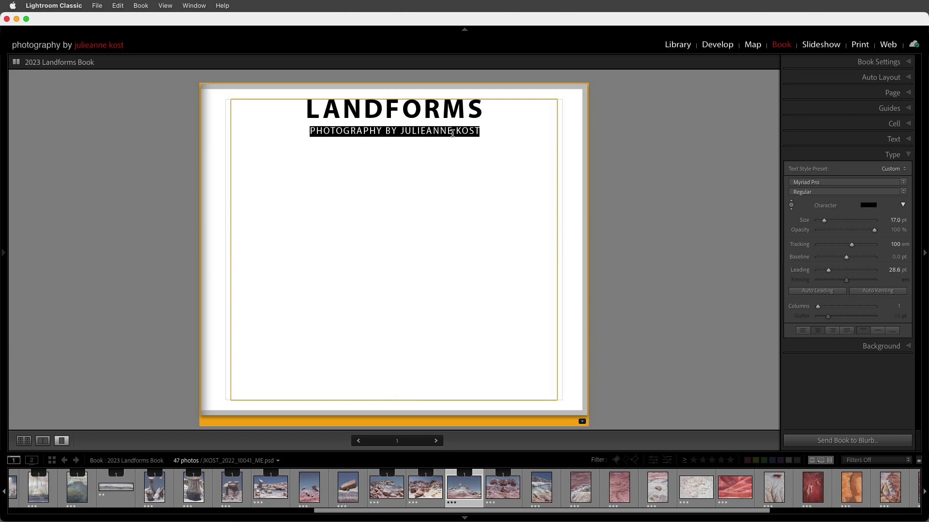
click(460, 137)
mouse_move(851, 245)
mouse_down()
mouse_move(863, 244)
mouse_move(852, 244)
mouse_up()
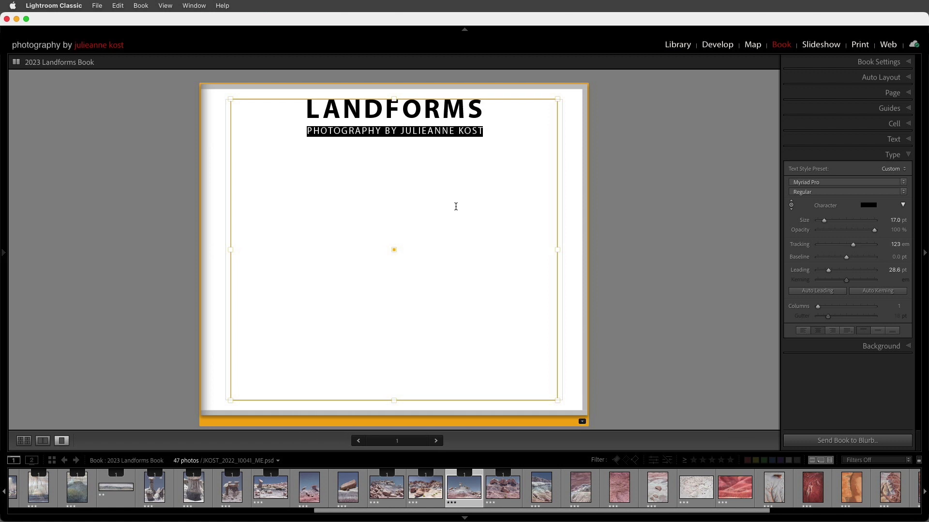
- Shorten the title's text cell and move it to the middle of page 1, with Grid Snap set to Off for free placement
drag(394, 401, 393, 222)
click(854, 109)
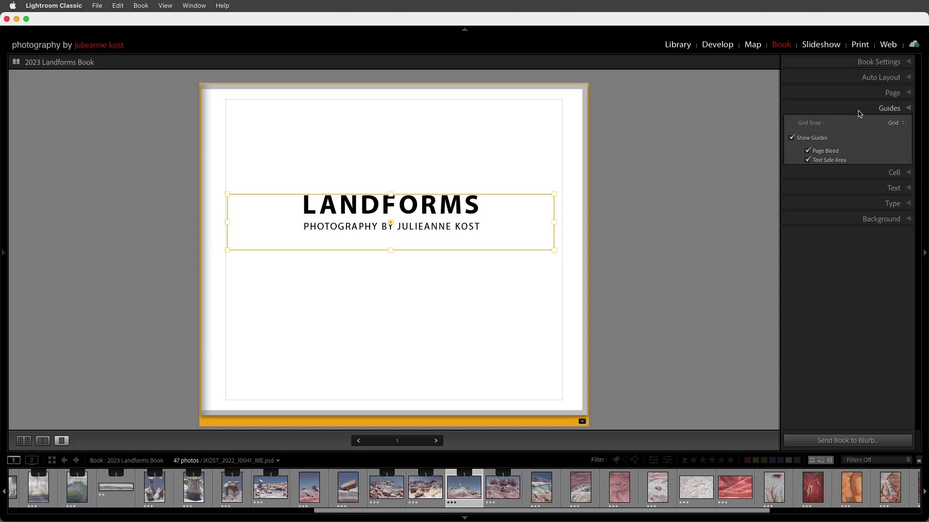
click(894, 123)
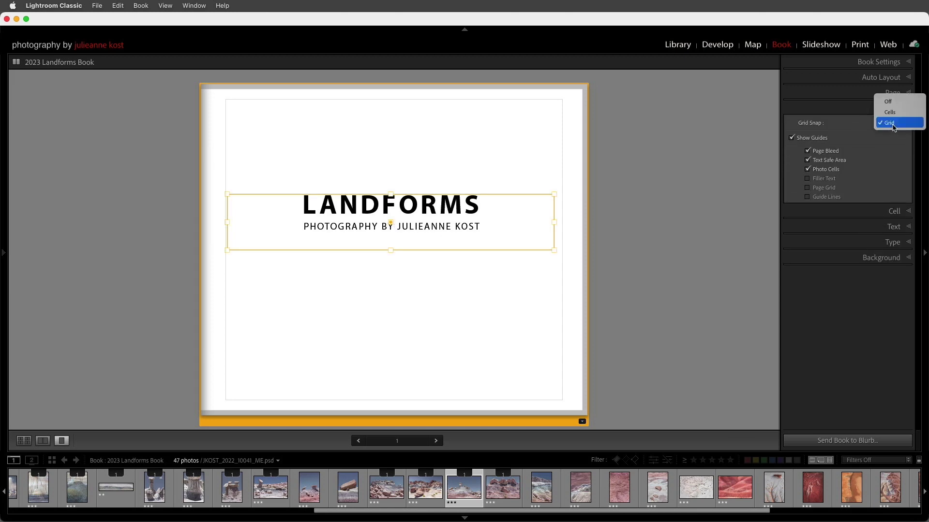
click(888, 100)
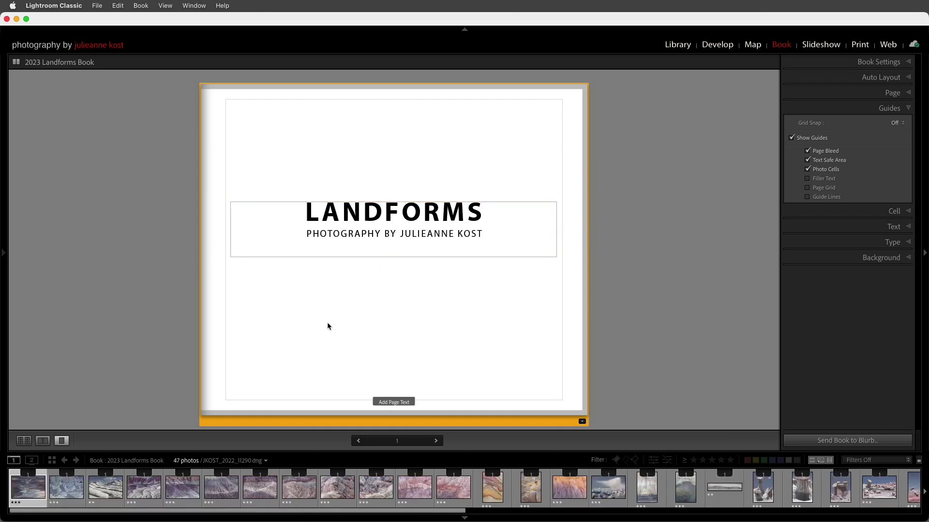
- Add a Photo Description cell reading 2023 at the foot of page 1, shortened and stretched across the text safe area's full width
right_click(324, 293)
mouse_move(375, 303)
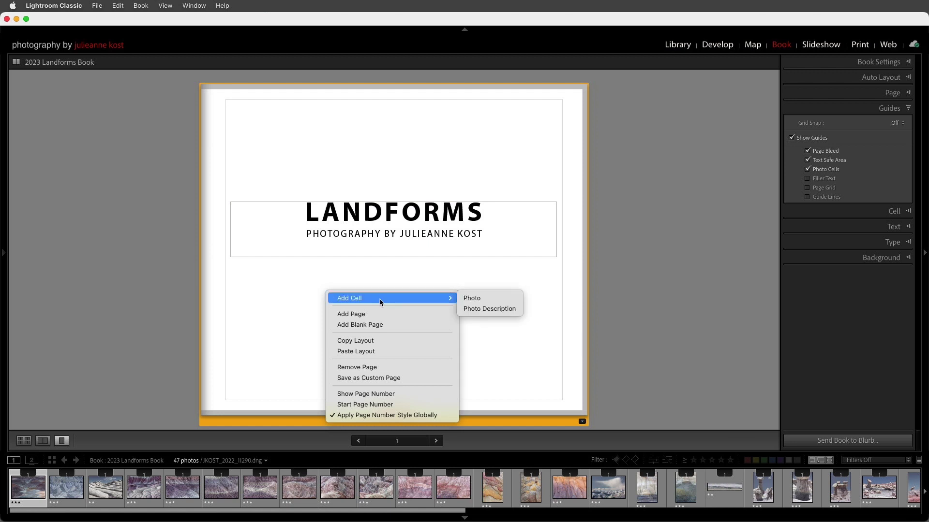
click(480, 308)
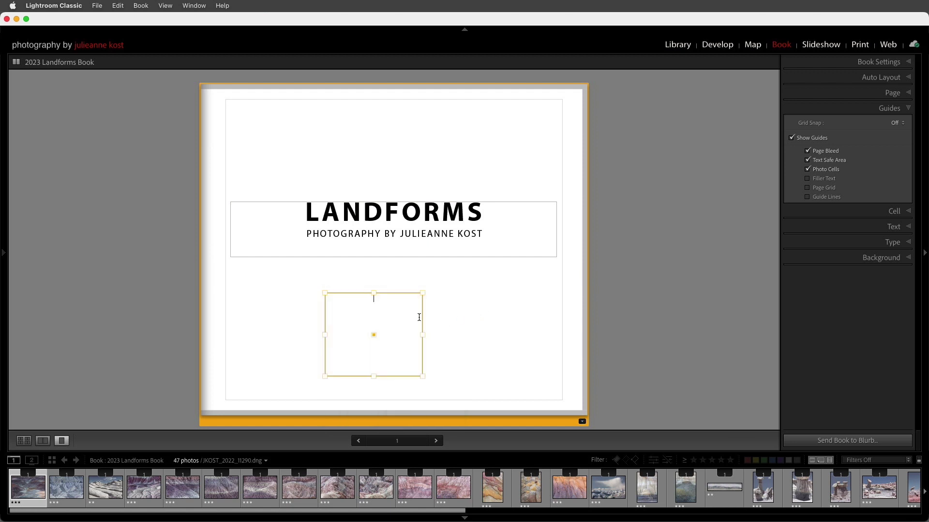
text(2023)
mouse_move(374, 376)
mouse_down()
mouse_move(376, 307)
mouse_move(379, 393)
mouse_up()
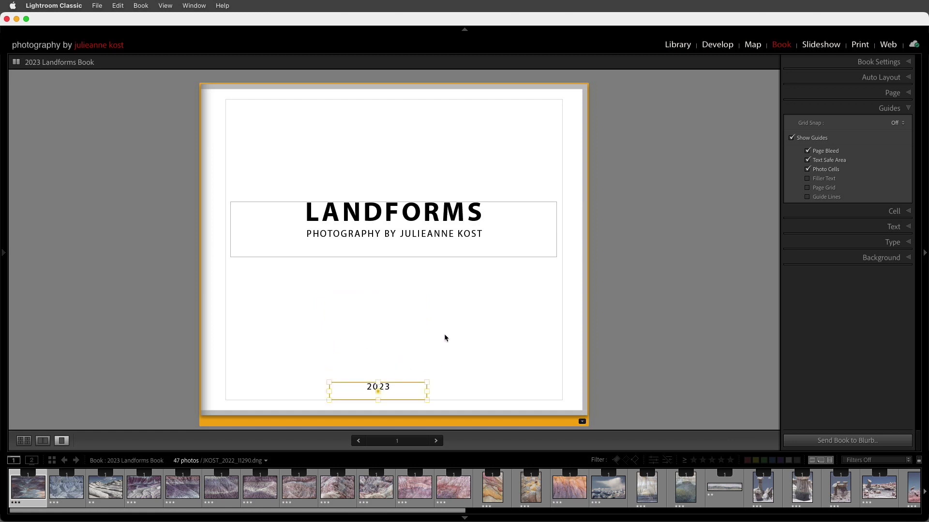
drag(427, 391, 562, 392)
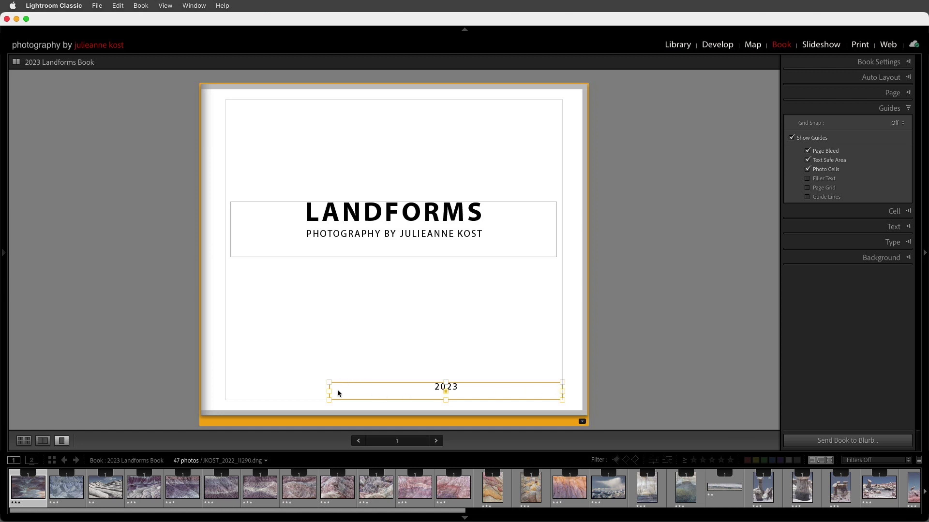
drag(329, 390, 225, 387)
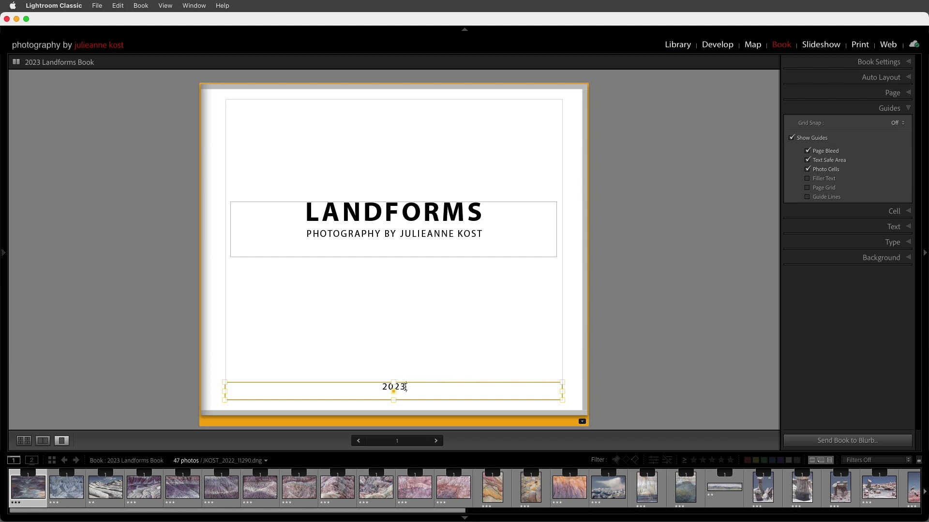
- Reduce the 2023 text on the title page to 10.9 pt
drag(407, 387, 369, 387)
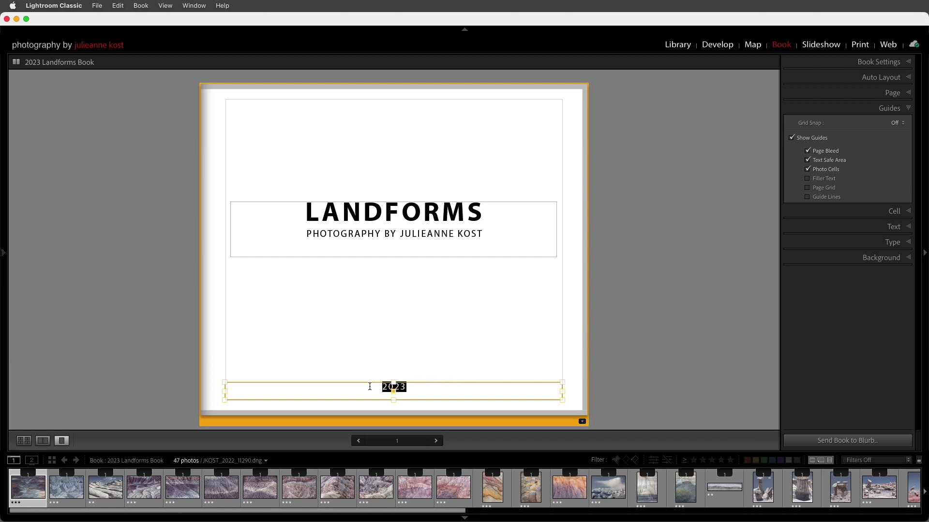
click(851, 242)
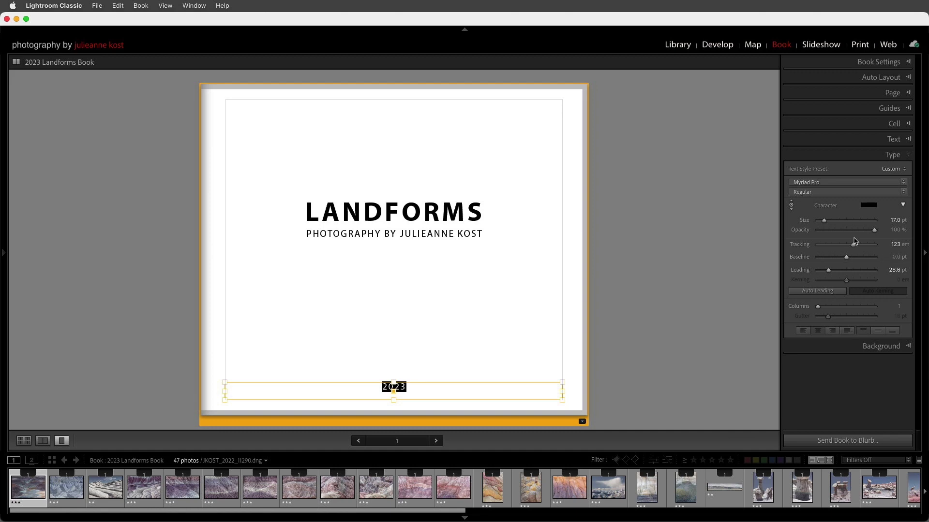
drag(825, 223, 821, 221)
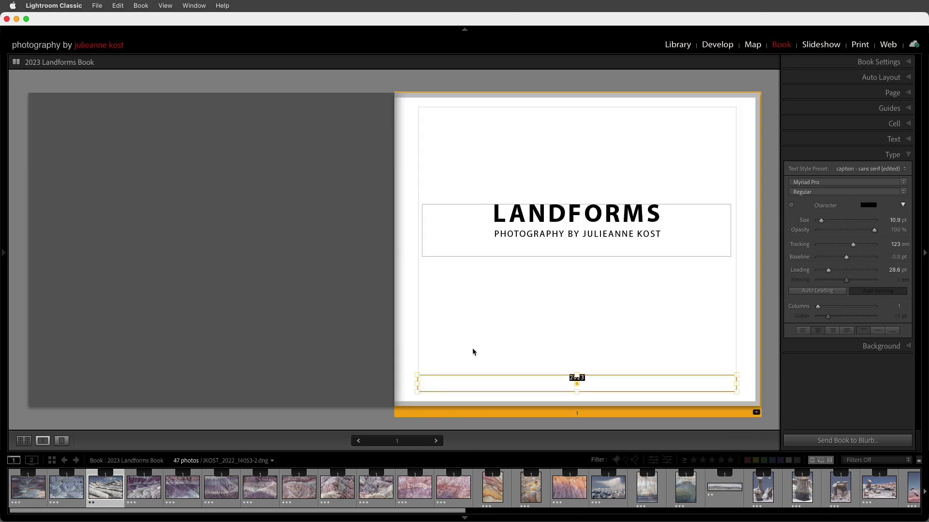
- Turn on photo text for the page 2 photo, using the Title metadata as its content
click(437, 441)
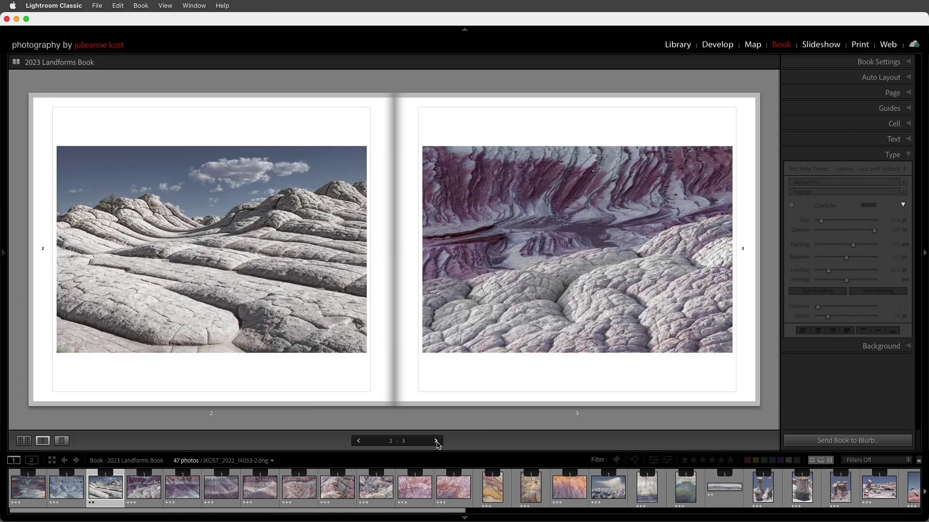
click(312, 333)
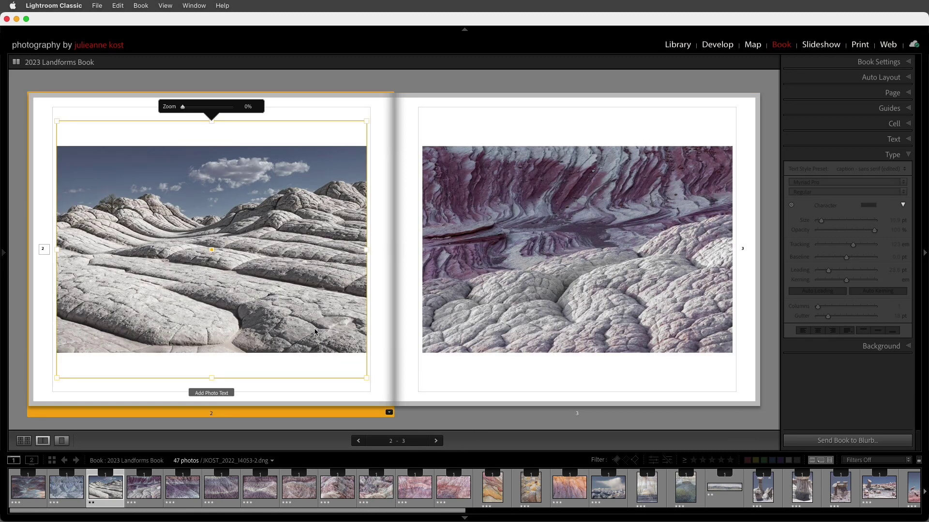
click(871, 145)
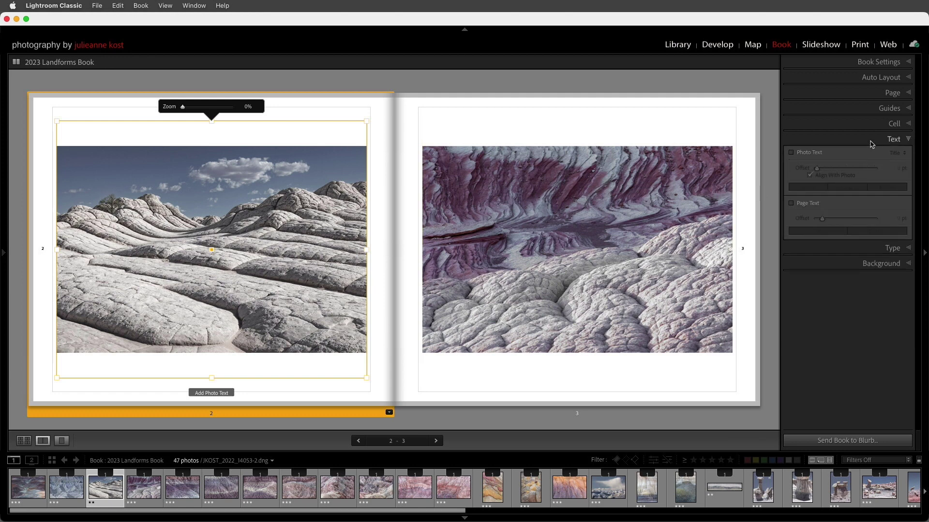
click(805, 154)
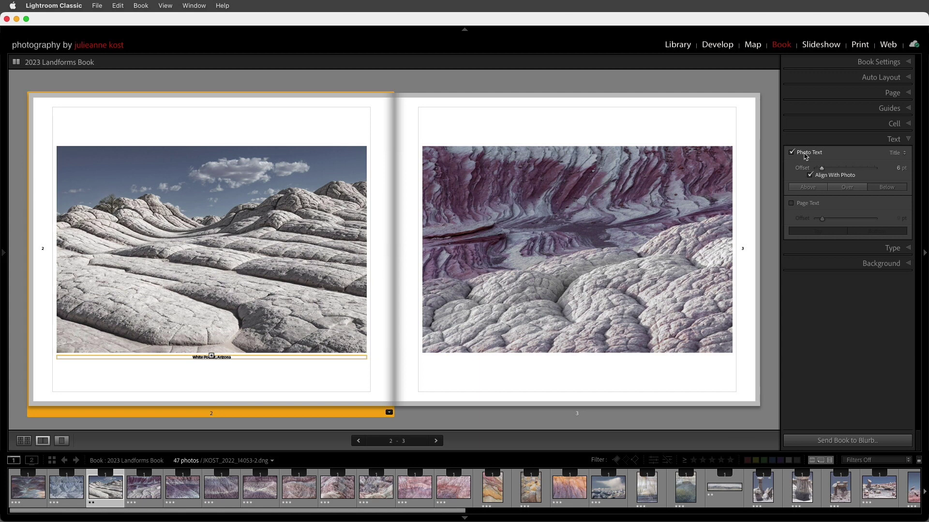
click(898, 154)
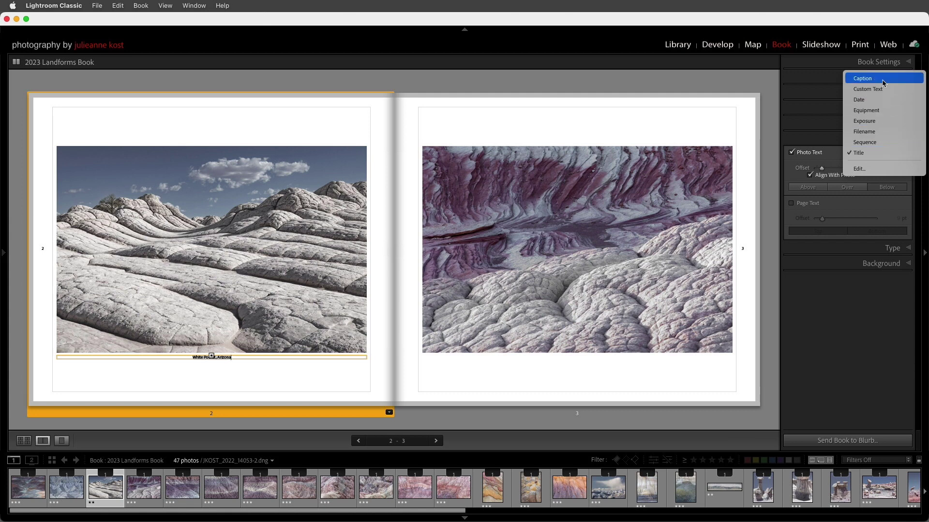
click(882, 155)
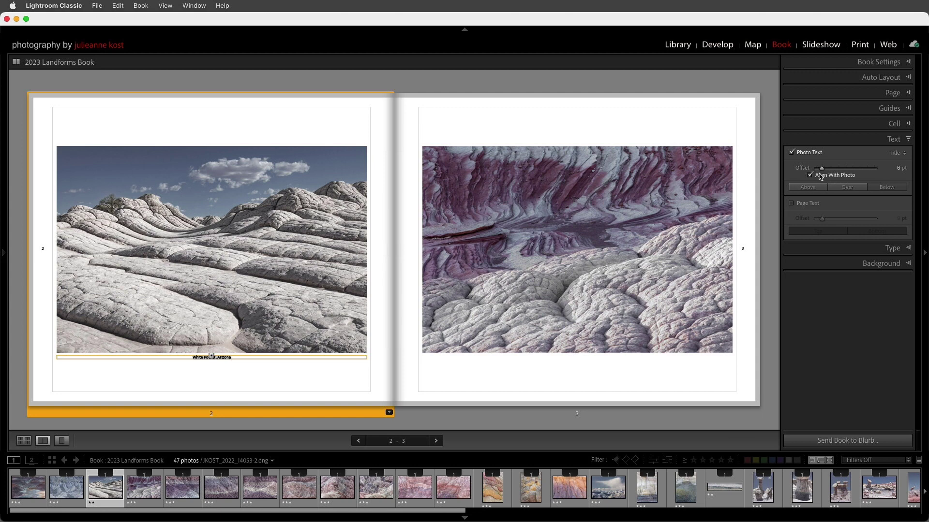
- Set page 2's photo caption to 9 pt and align it right
click(865, 250)
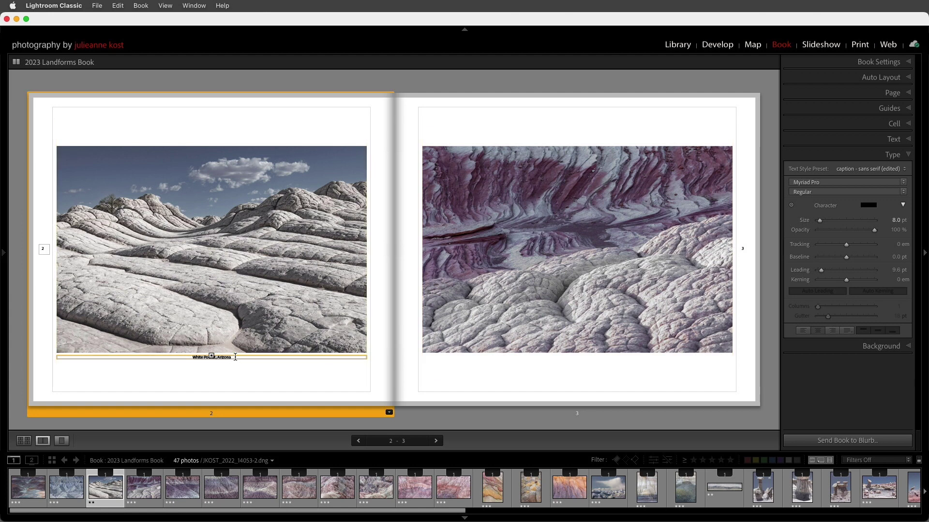
drag(235, 357, 182, 357)
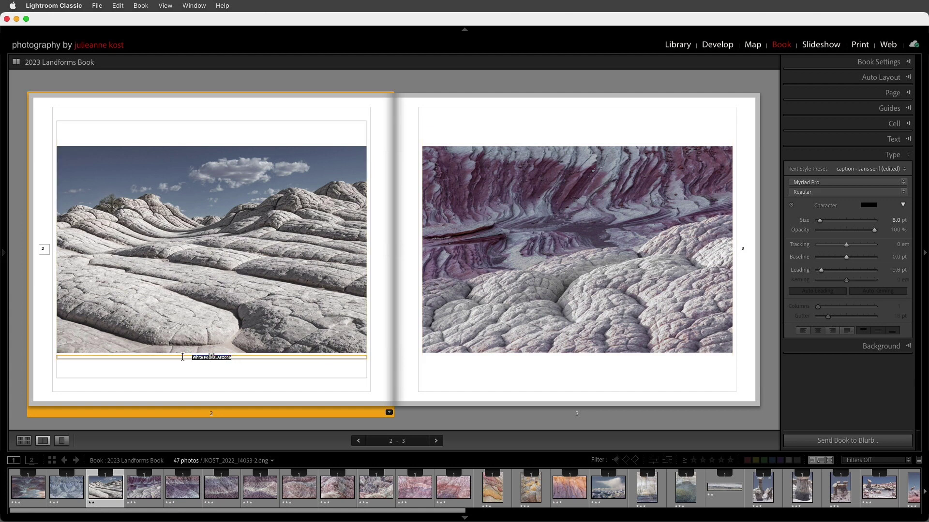
click(894, 220)
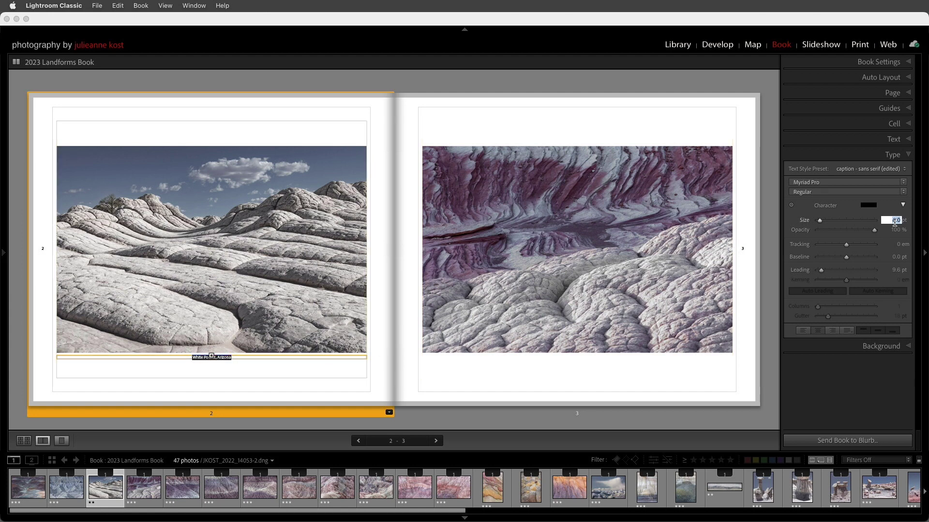
text(9)
click(832, 332)
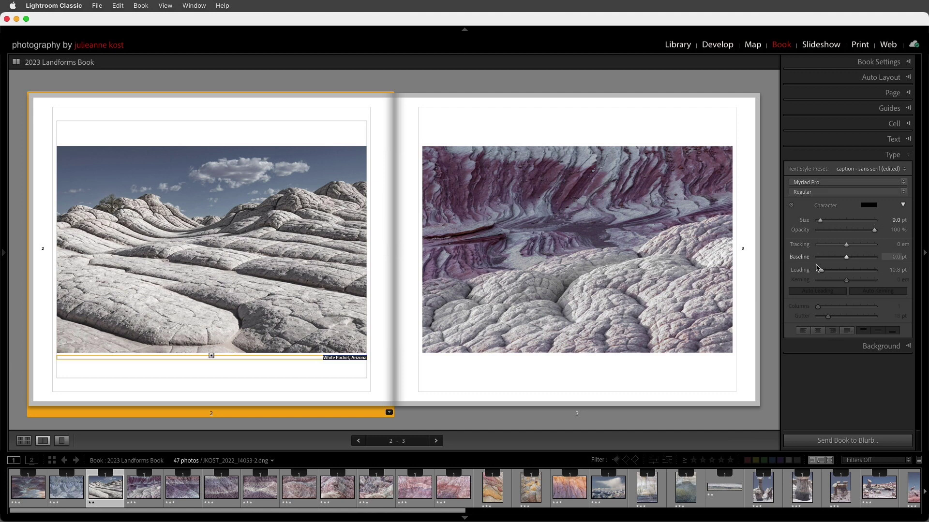
- Save the caption's type settings as a new text style preset named JK Caption
click(883, 170)
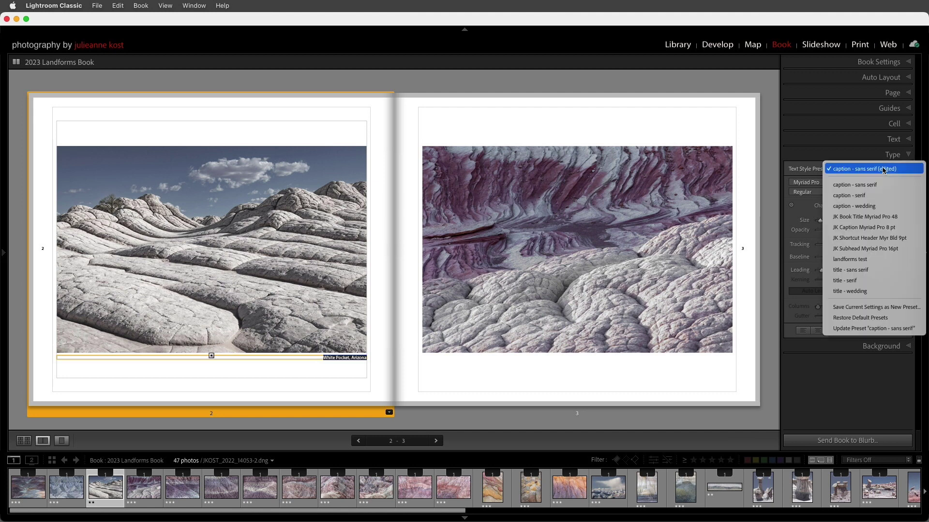
click(876, 307)
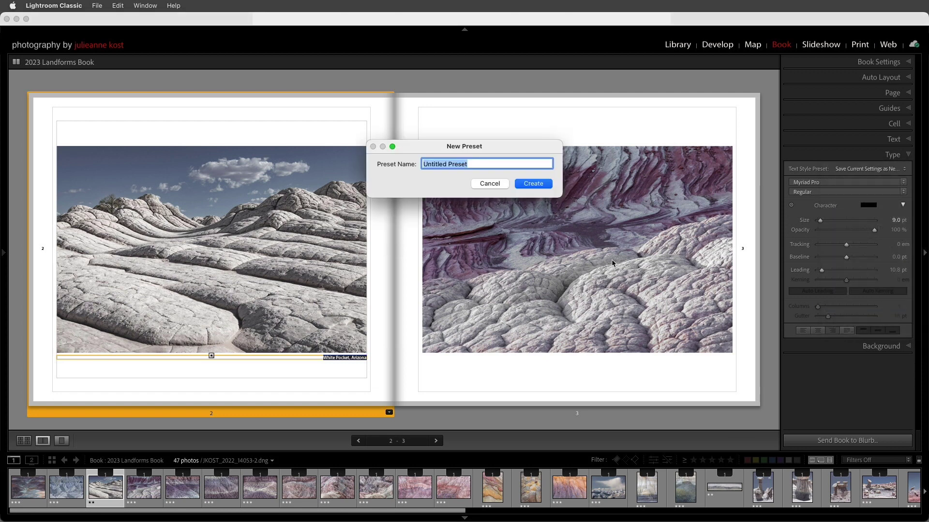
text(JK Caption)
click(535, 187)
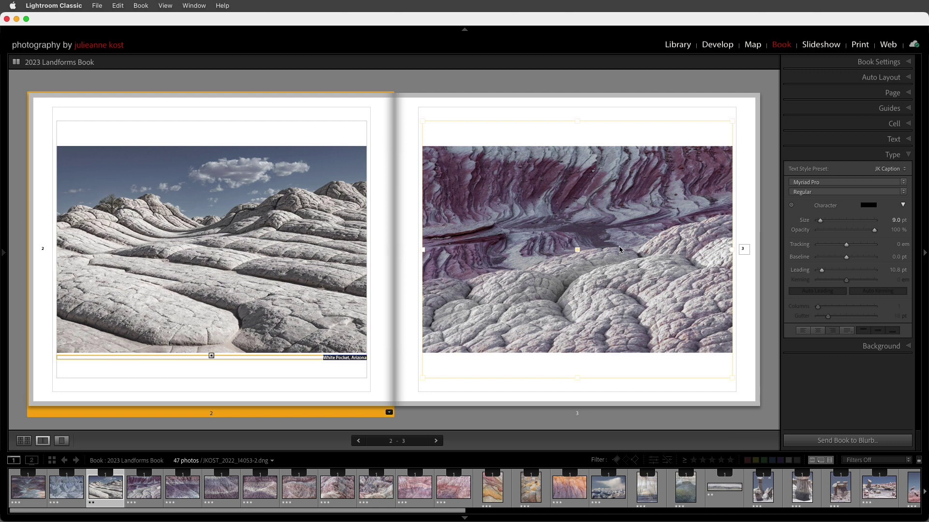
- Select all photo cells in the book except the back cover, front cover and the pages 14–15 panorama
key(super+e)
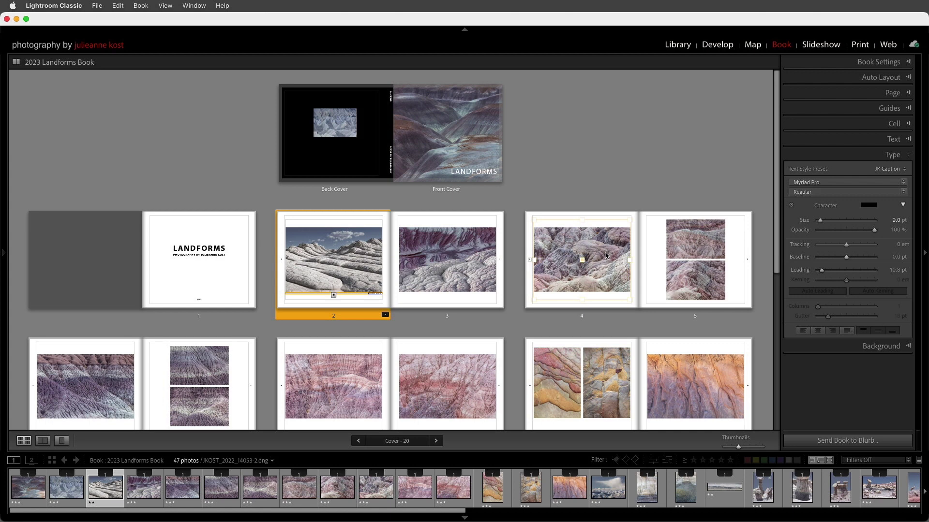
click(118, 6)
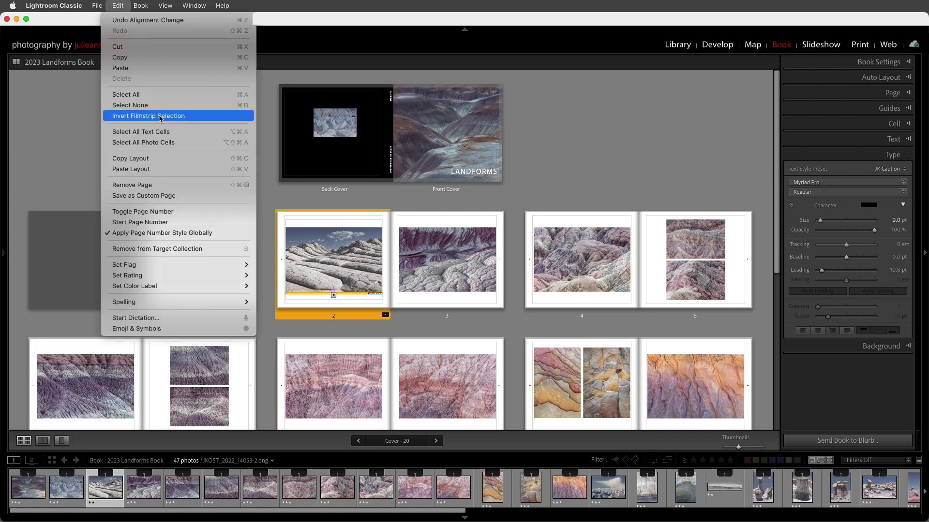
click(197, 143)
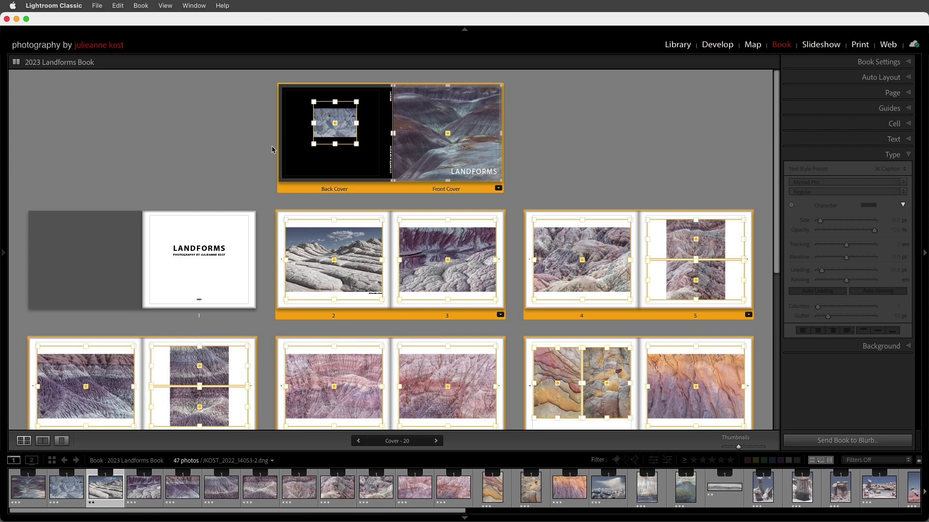
click(327, 131)
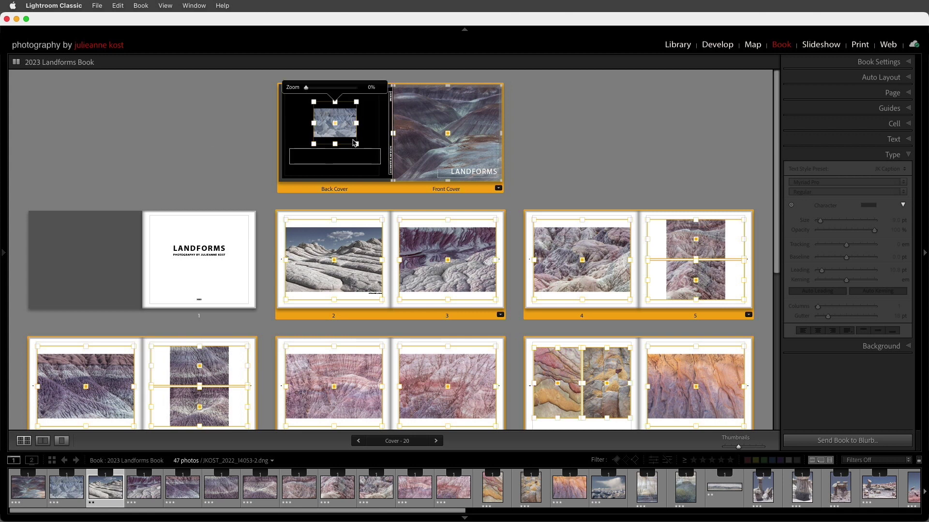
click(420, 141)
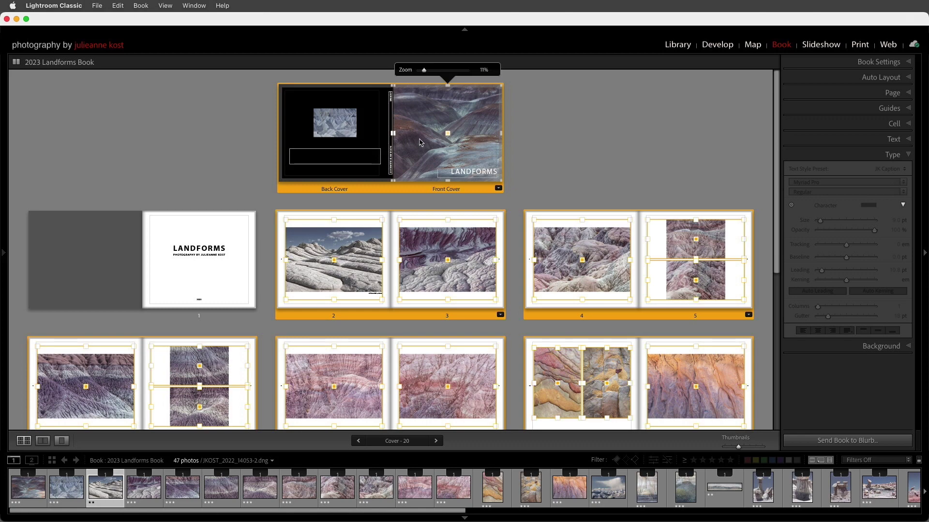
scroll(445, 241, down, 10)
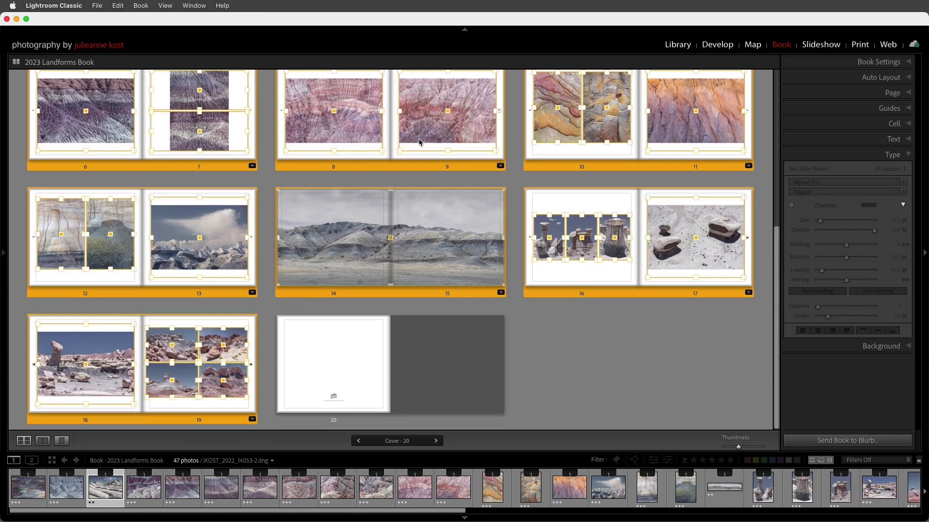
click(445, 240)
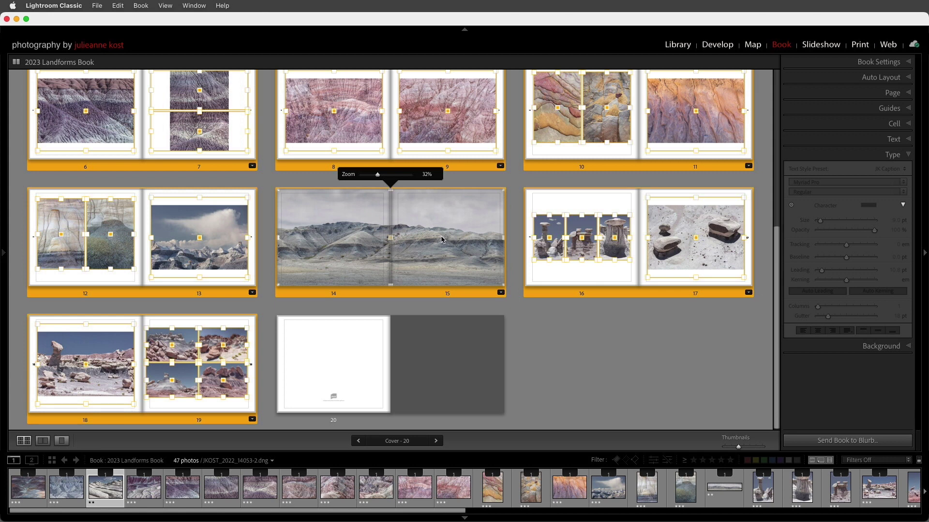
- Turn on Title photo text for all selected photo cells and set its offset to 8 pt
click(840, 140)
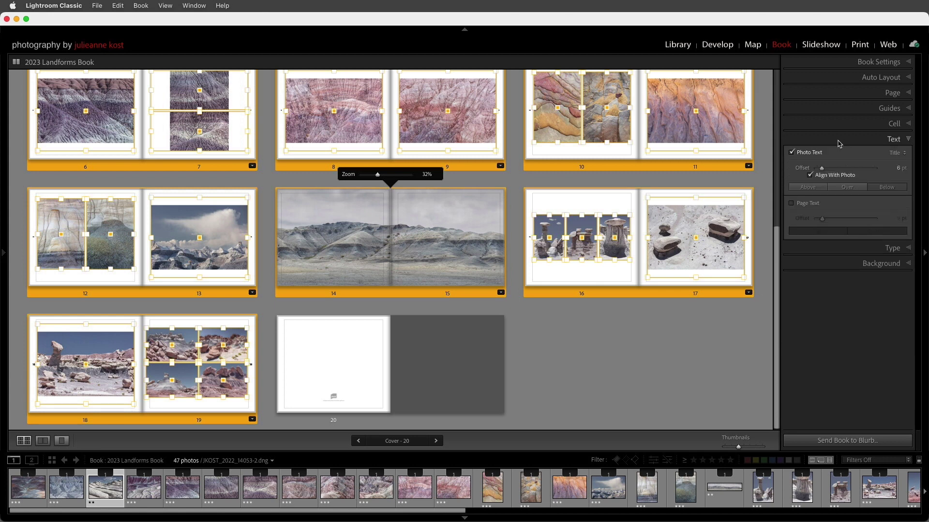
click(792, 153)
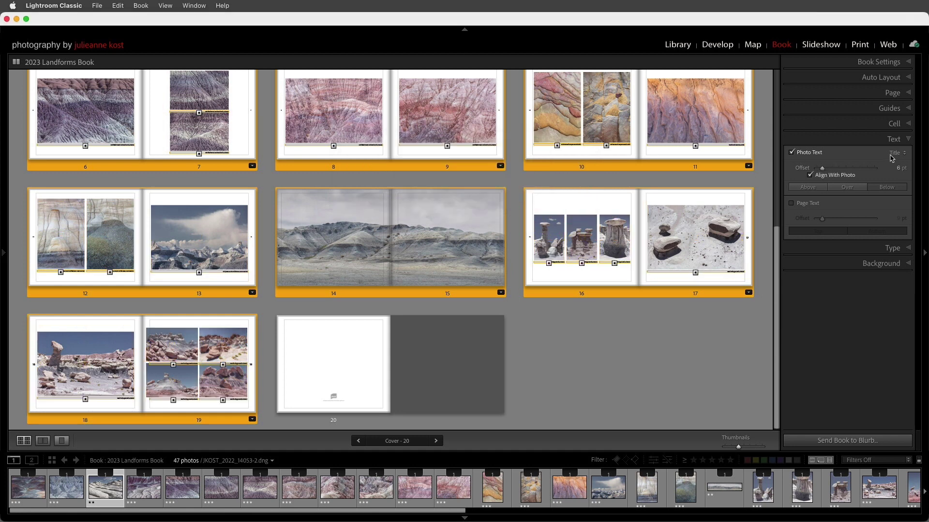
click(898, 168)
text(8)
key(Return)
- Apply the JK Caption text style preset to the captions of all selected photo cells
click(889, 248)
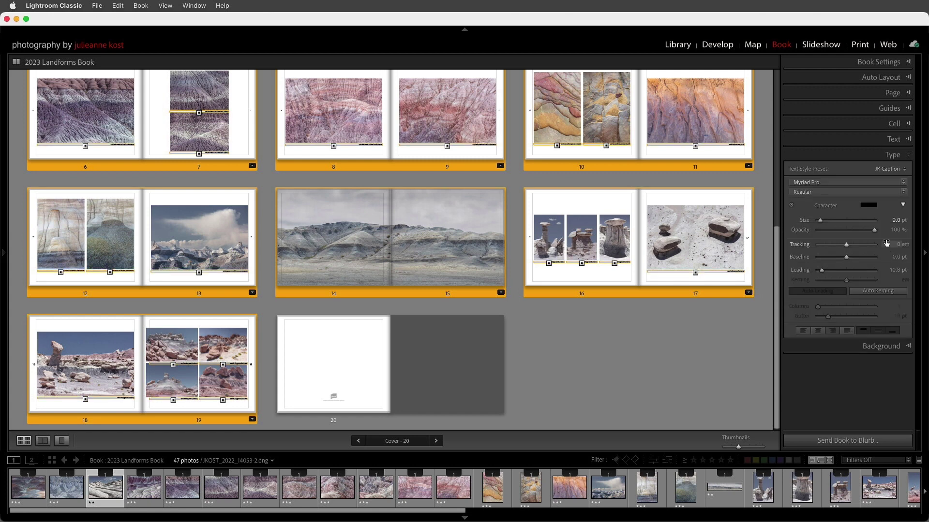
click(886, 169)
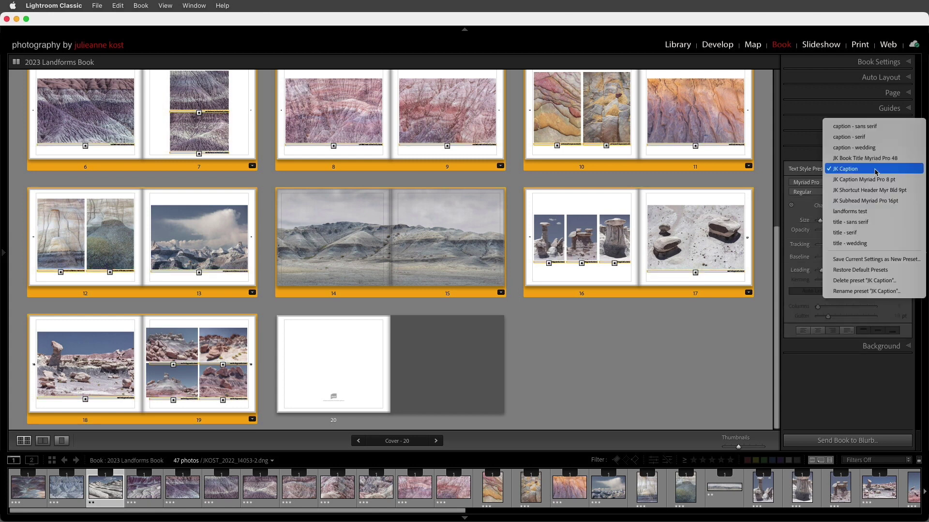
click(886, 170)
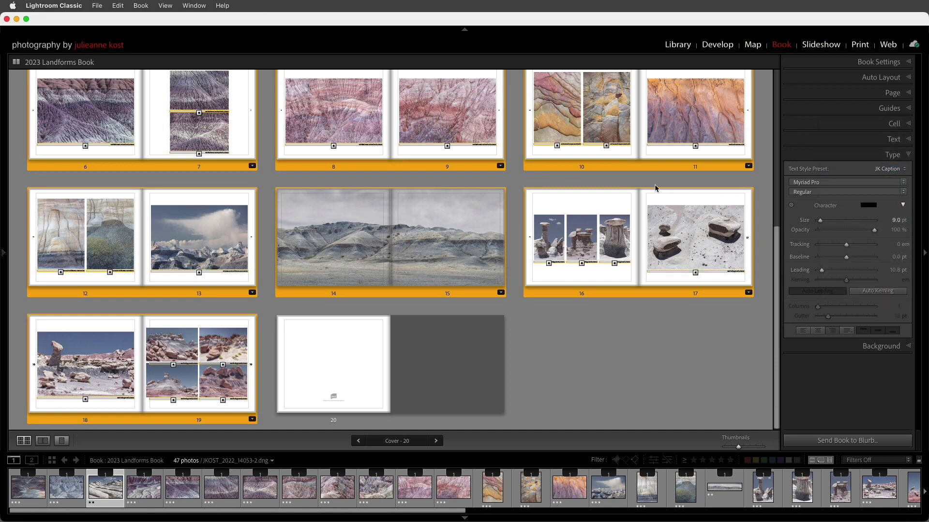
- Turn off the photo text for the first of the two photos on page 12, working in spread view
scroll(472, 189, up, 5)
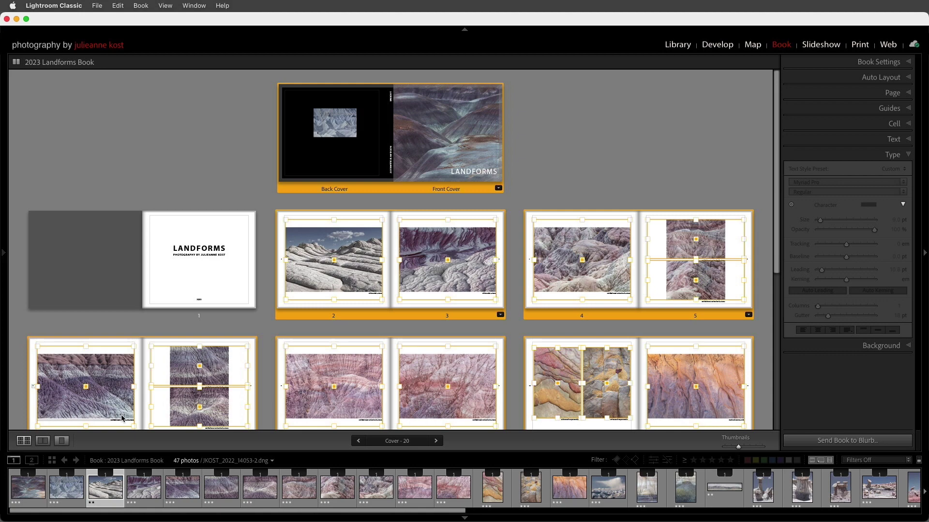
click(42, 441)
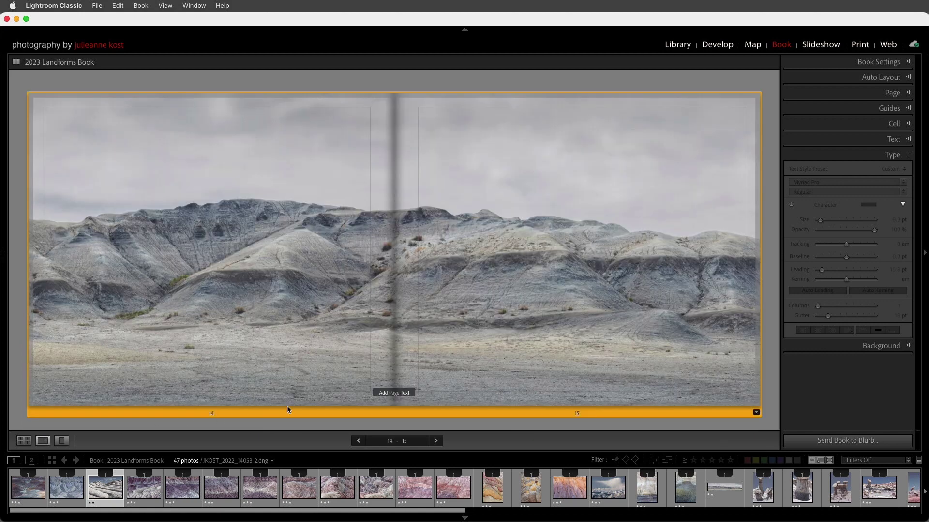
key(Left)
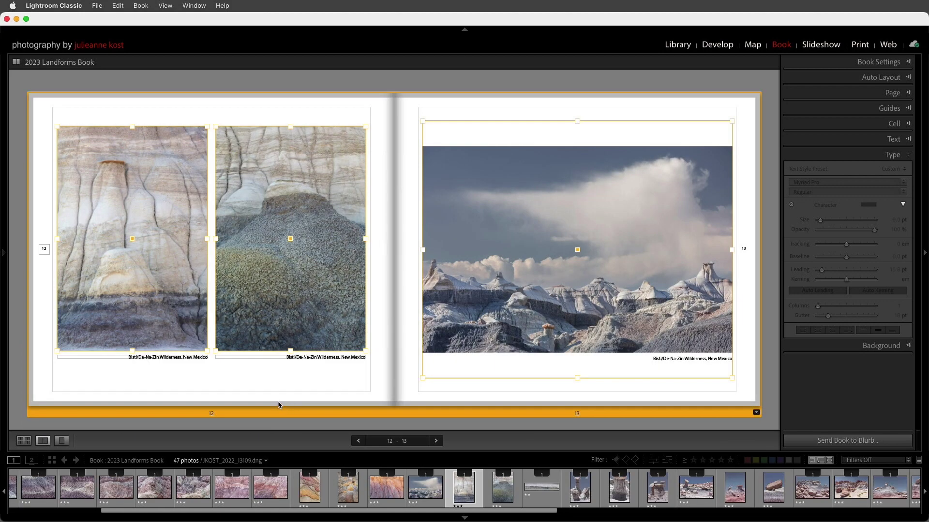
click(167, 334)
click(190, 367)
click(188, 337)
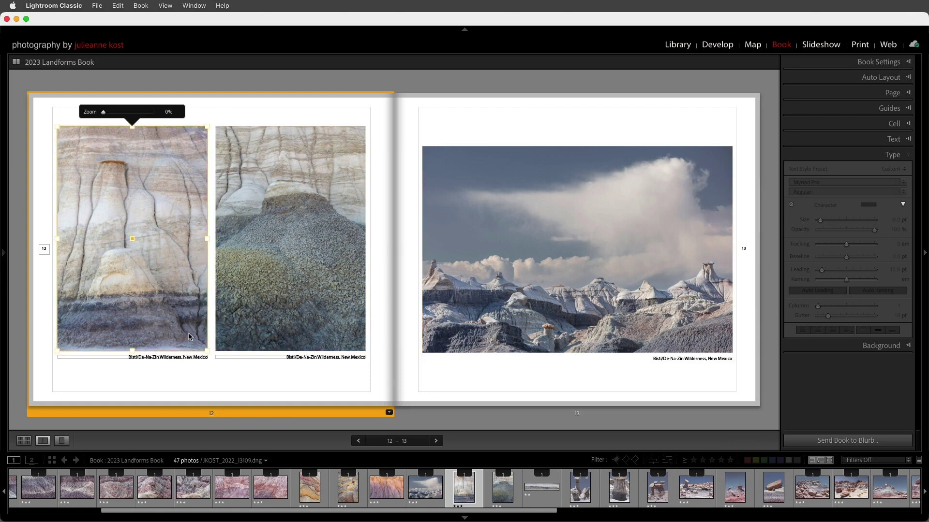
click(842, 140)
click(792, 153)
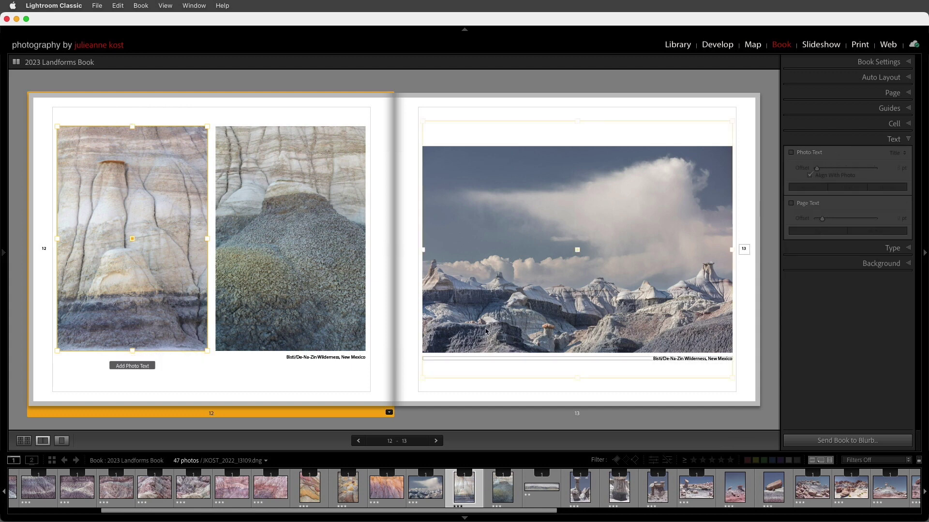
click(413, 381)
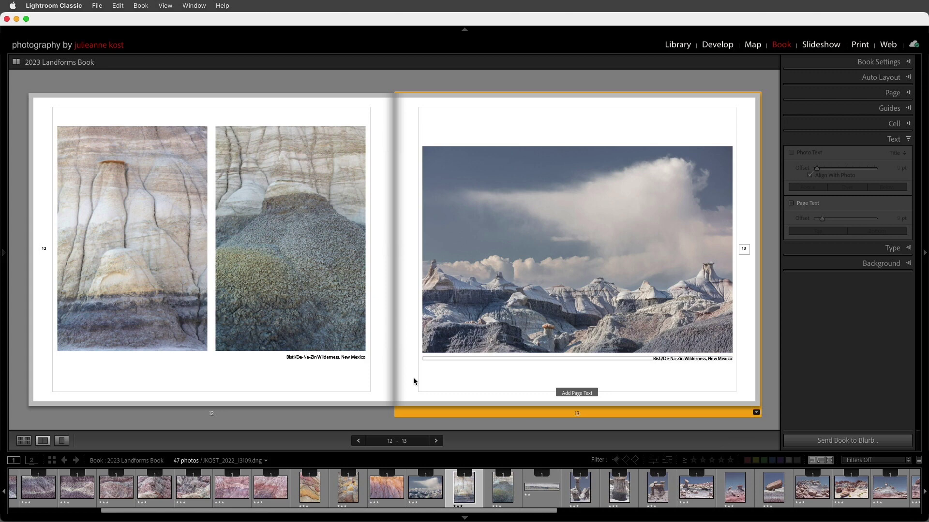
- Add a blank spread for pages 20 and 21 after page 19 at the end of the book
key(super+shift+Right)
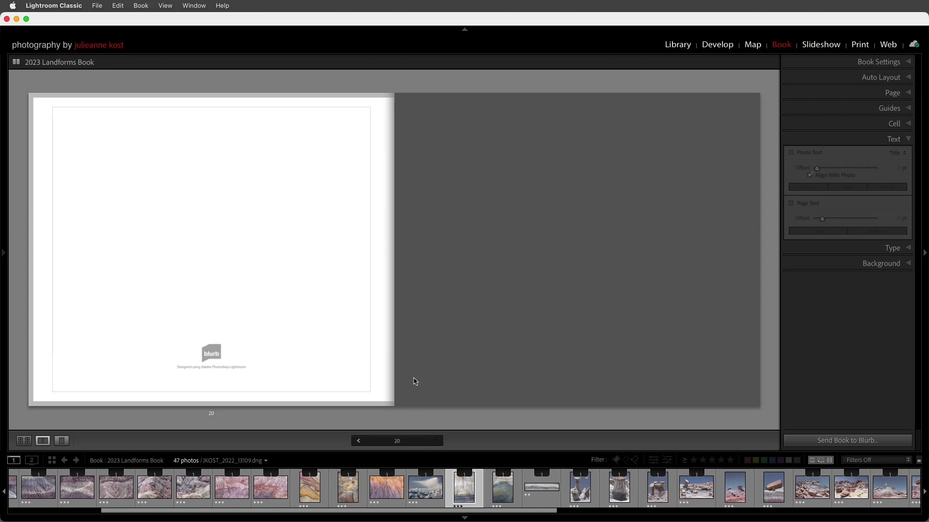
click(359, 440)
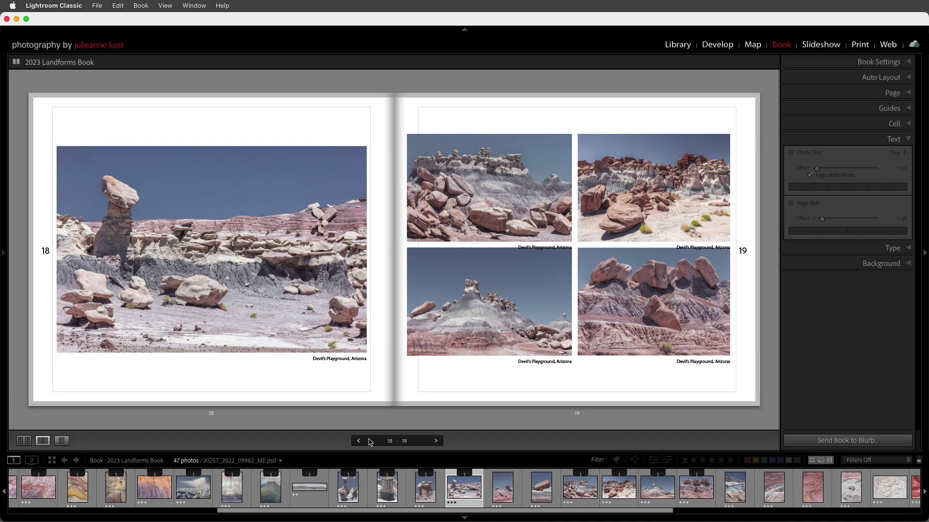
click(885, 93)
click(871, 204)
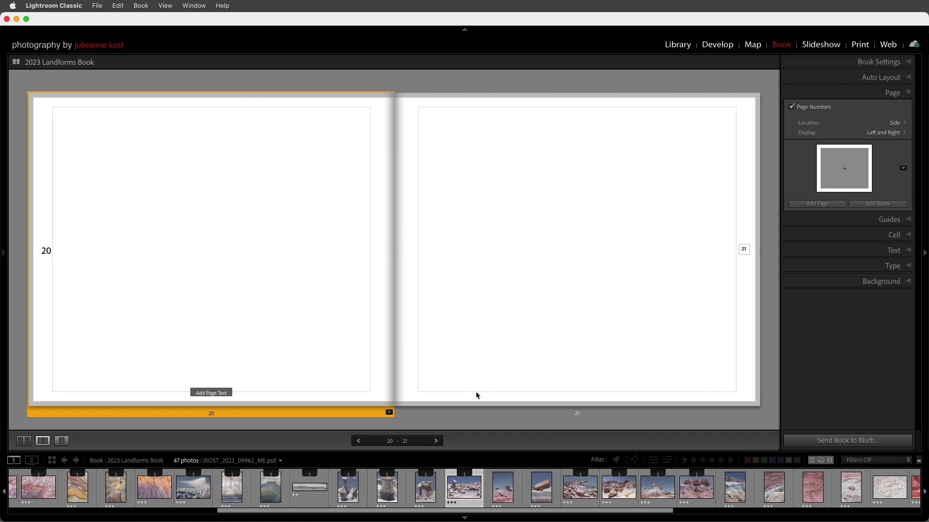
- Add page text to blank page 20, anchored to the top of the page with an offset of 236 pt
click(893, 250)
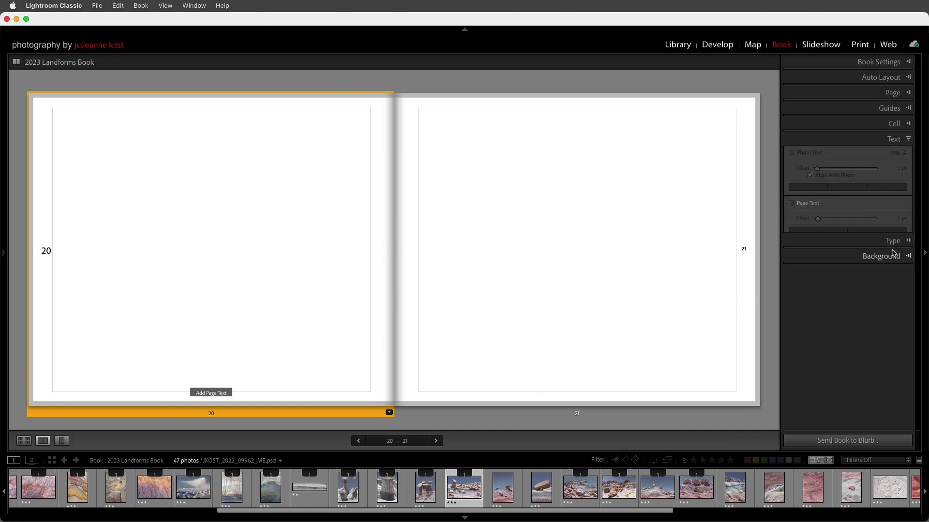
click(808, 205)
drag(817, 218, 851, 218)
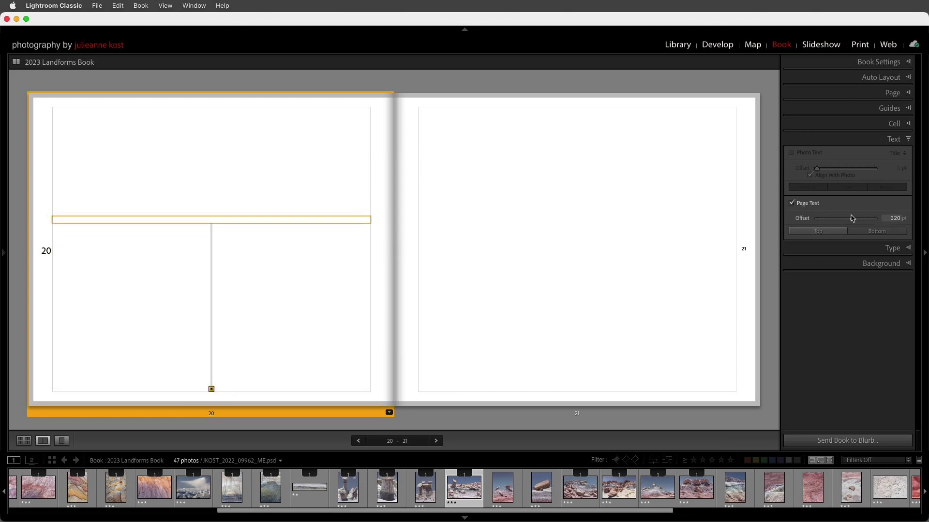
click(830, 233)
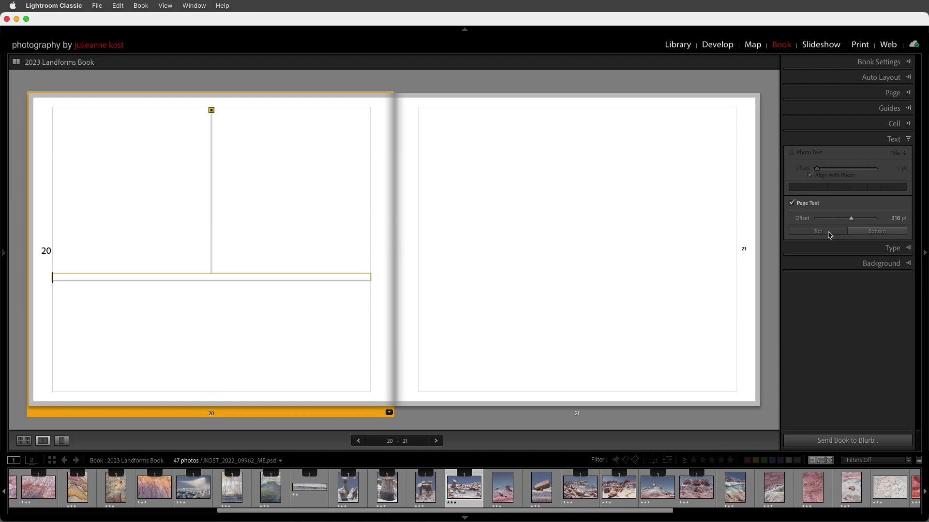
mouse_move(834, 221)
mouse_down()
mouse_move(850, 218)
mouse_move(842, 219)
mouse_up()
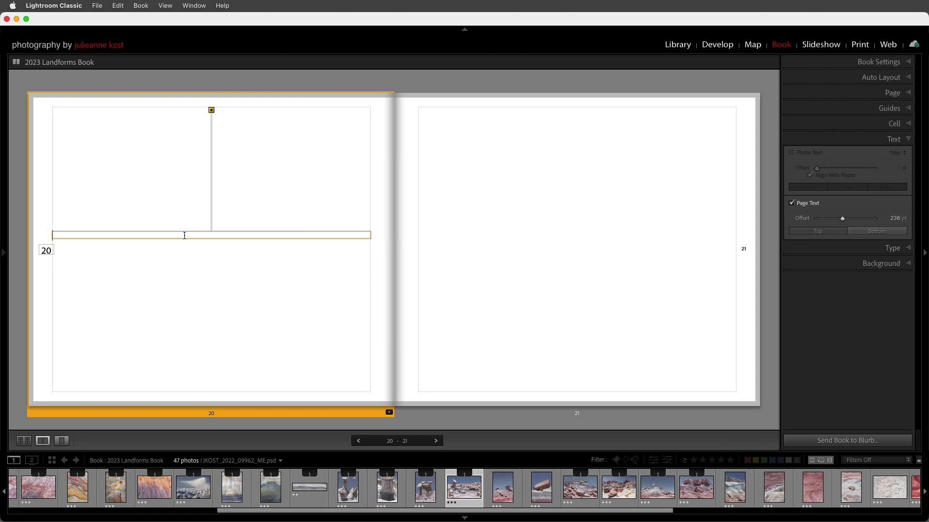
- Fill page 20's page text with four lines of filler text beginning "fkldgj kfljgd"
text(fkldgj kfljgd)
key(Return)
text(adfl;k dflkj df)
key(Return)
text(df)
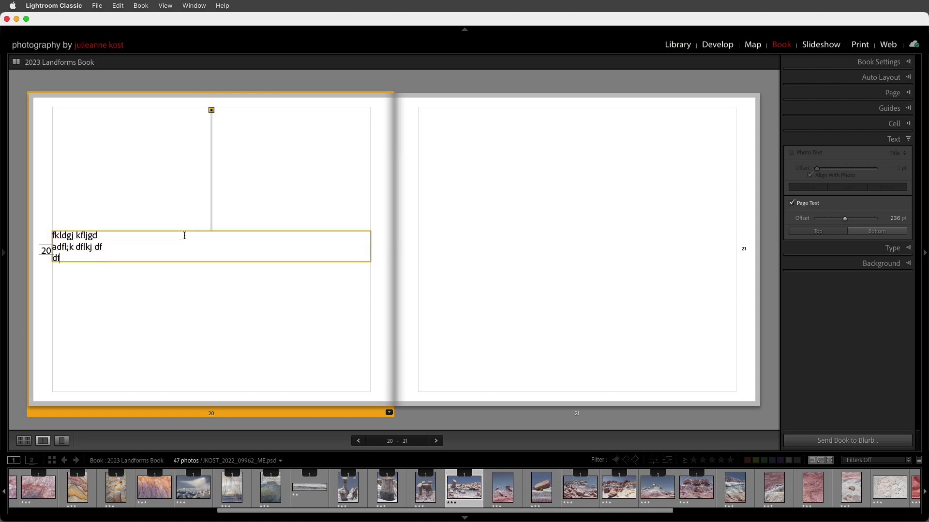
text(l;gj dflkj dfg)
key(Return)
text(adflgj dflkj dfg)
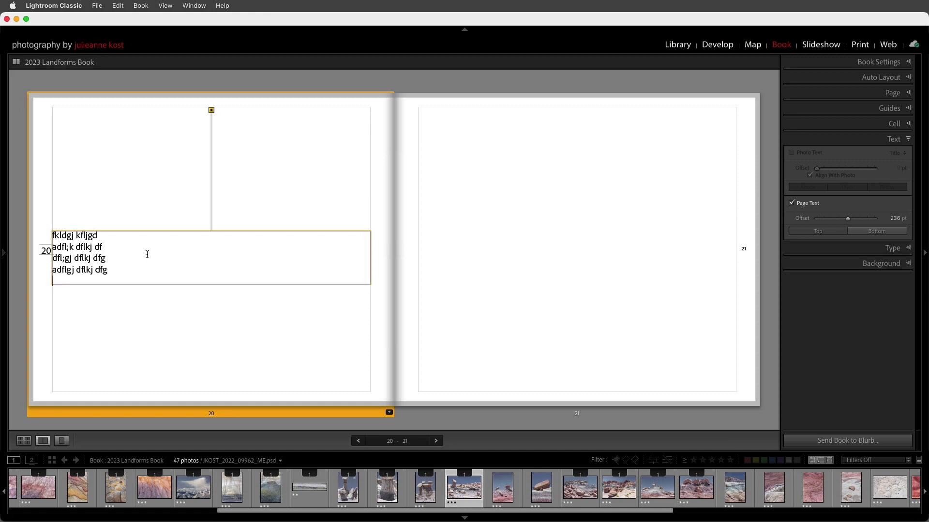
- Set the left and right padding of page 20's text to 191 pt and turn the page text off
click(838, 125)
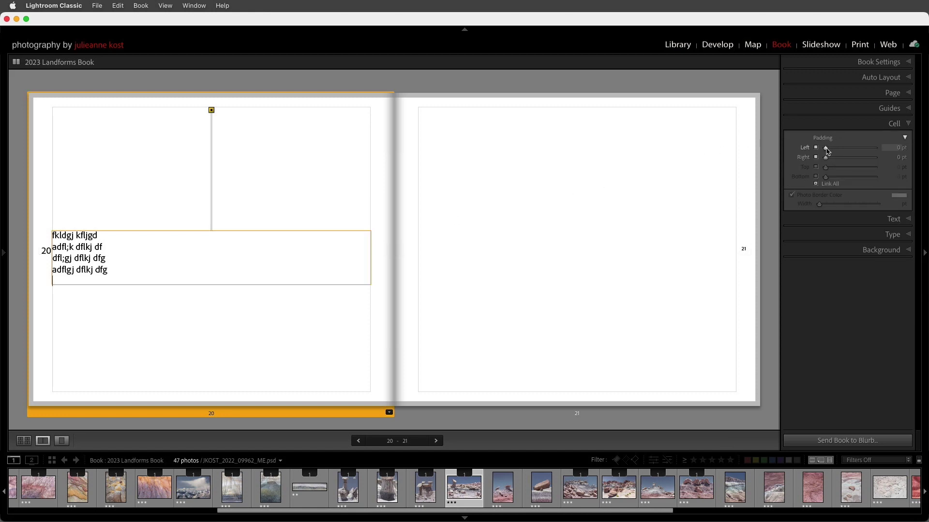
drag(827, 150, 841, 151)
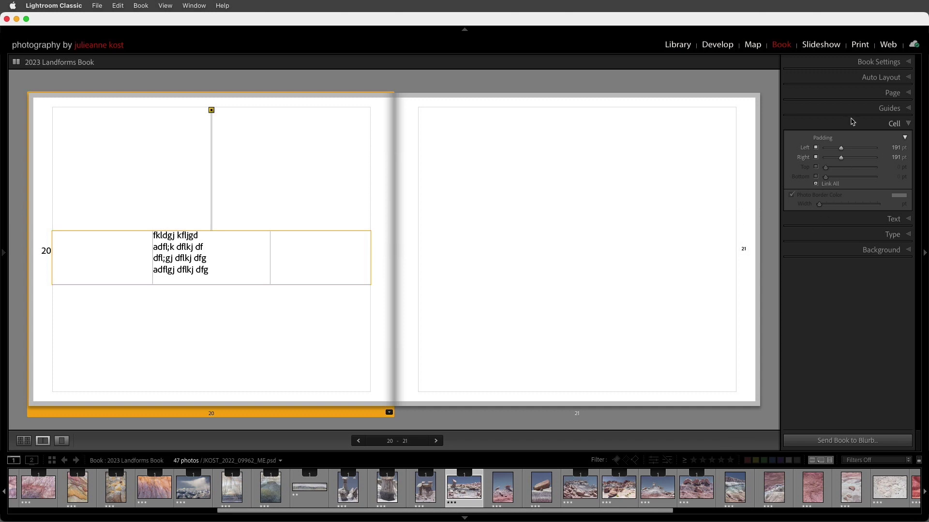
click(866, 219)
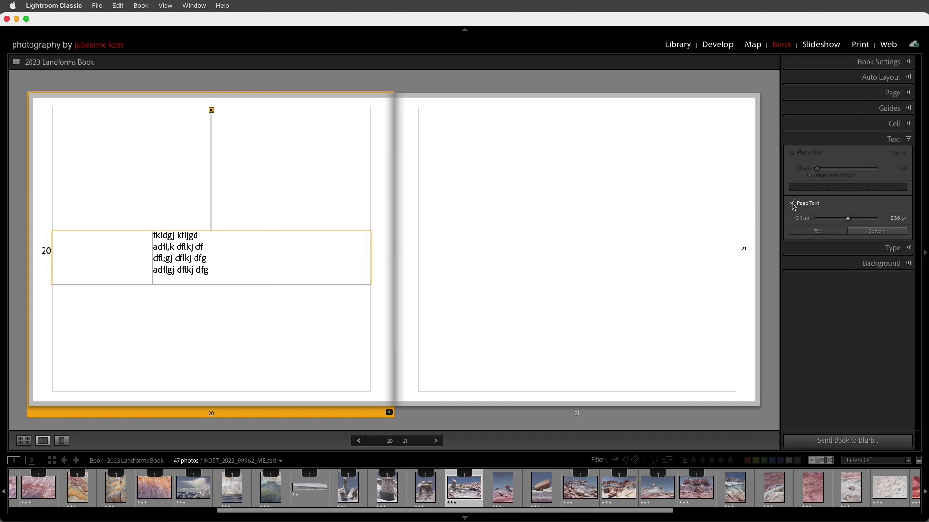
click(791, 203)
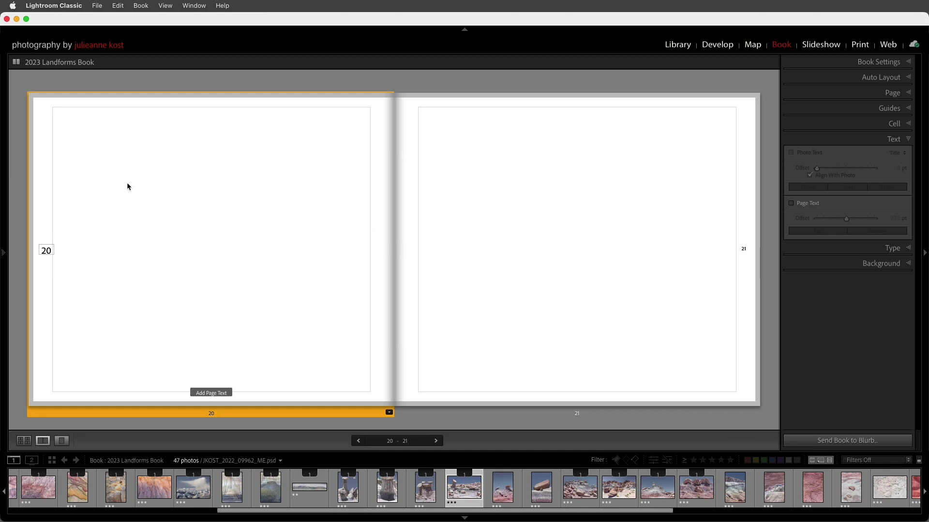
- Add a Photo Description cell to page 20 and enlarge it to fill the text-safe frame
right_click(116, 170)
mouse_move(178, 171)
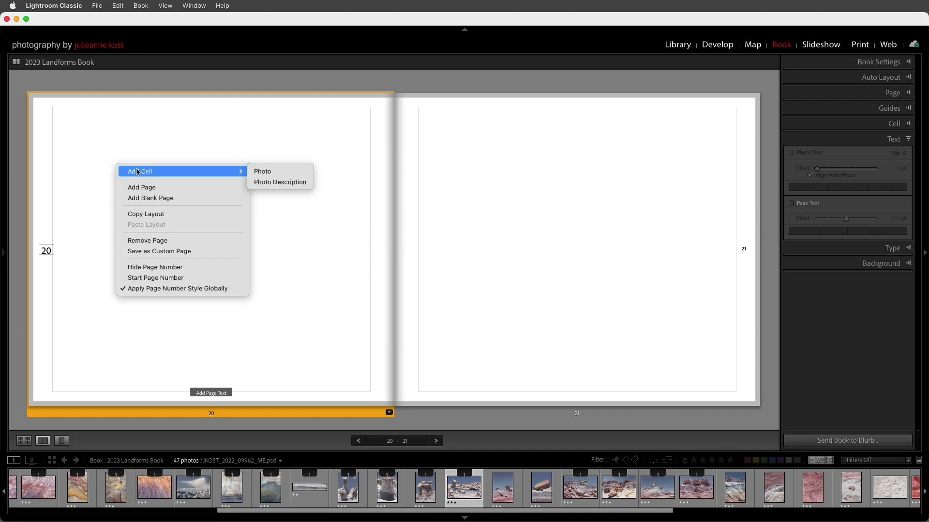
click(277, 183)
drag(161, 205, 99, 148)
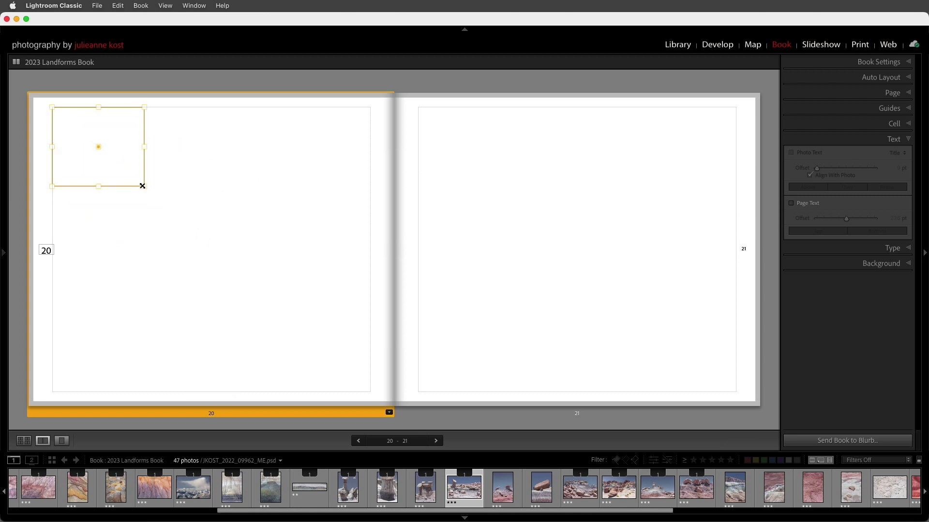
drag(141, 186, 368, 391)
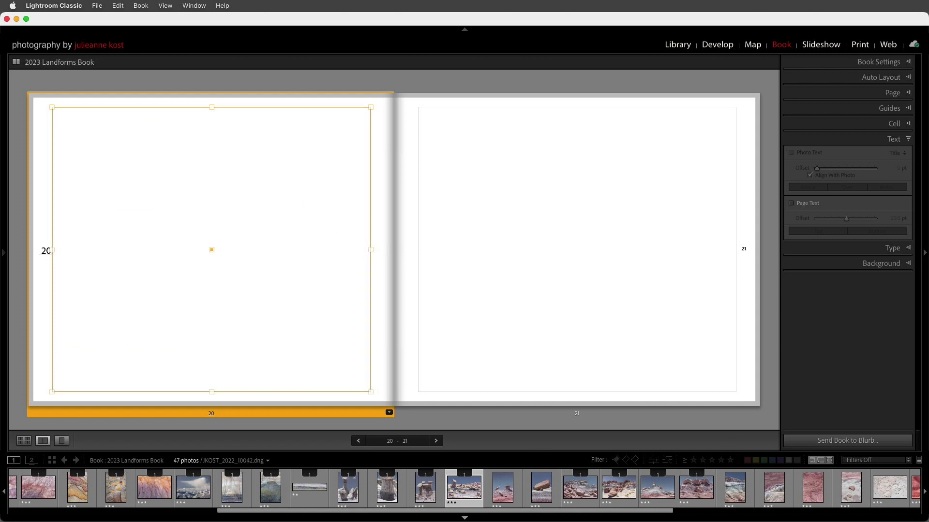
- Bring in the shortcut list from Notes, starting with "Navigation and Page View", and paste it into page 20's description cell
key(super+Tab)
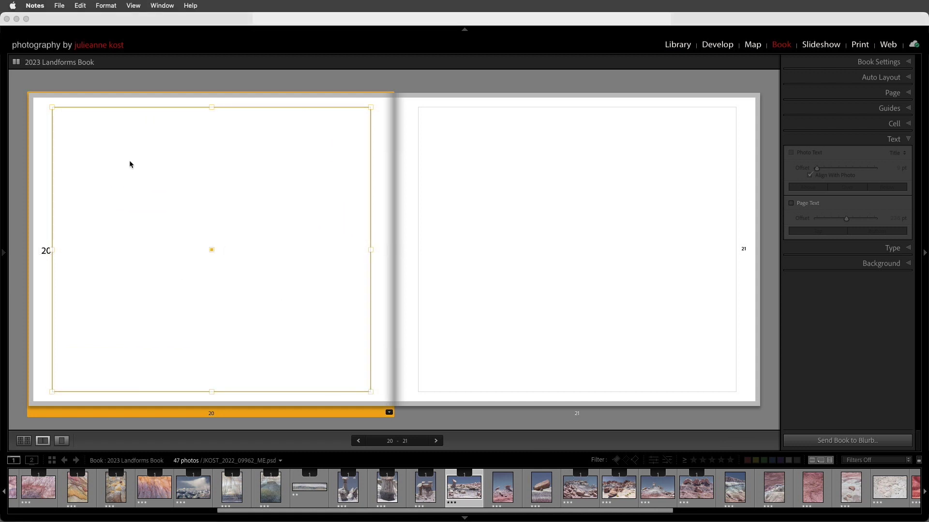
click(73, 126)
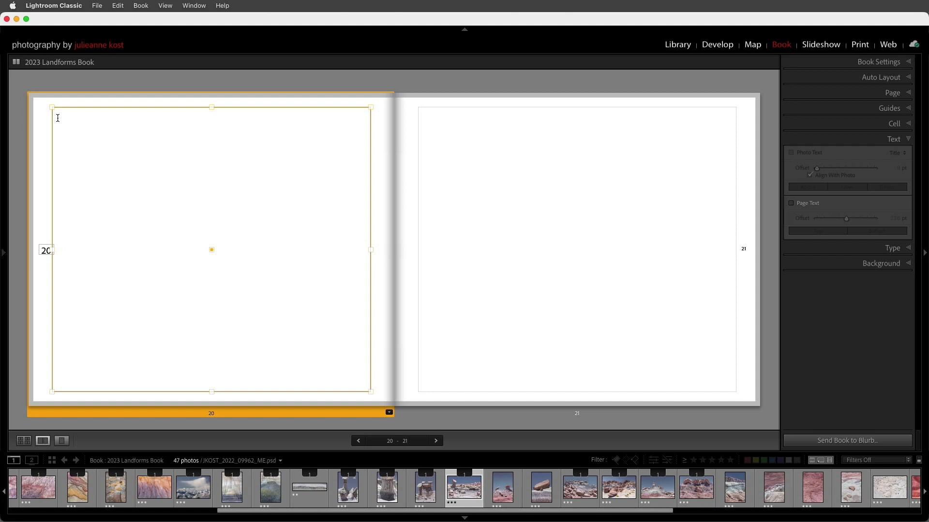
text(Navigation and Page View • Left/right arrow keys move between pages (or spreads depending on view). • Shift + left/right arrow keys moves to the first or last page. • Plus/minus ( +, - ) increases/decreases thumbnail size. • "I"  overlays book information. • Command + E (Mac) | Control + E (Win) displays Multi-Page view. • Command + R (Mac) | Control + R (Win)  displays Single Spread view. • Command + T (Mac) | Control + T (Win) displays Single Page view (double clicking a page also views a single page). • Command + U (Mac) | Control + U (Win)  displays Zoomed Page view. • Command  + and - (Mac) | Control  + and - (Win) also zooms.  Showing and Hiding Guides • Command + Shift + G (Mac) | Control + Shift+ G (Win) toggles all selected options in the Guides Panel. • Command + Shift + J (Mac) | Control  + Shift + J  toggles Page Bleed. • Command + Shift + U (Mac) | Control  + Shift + U  toggles Text Safe. • Command + Shift + K (Mac) | Control  + Shift + K toggles Photo Cells.  Working with Text With the Targeted Adjustment Tool selected: • Drag left/right to decrease/increase Size • Drag up/down to decrease/increase Leading. • Command -drag up/down (Mac) | Control -drag up/down (Win) increase/decrease Baseline Shift.)
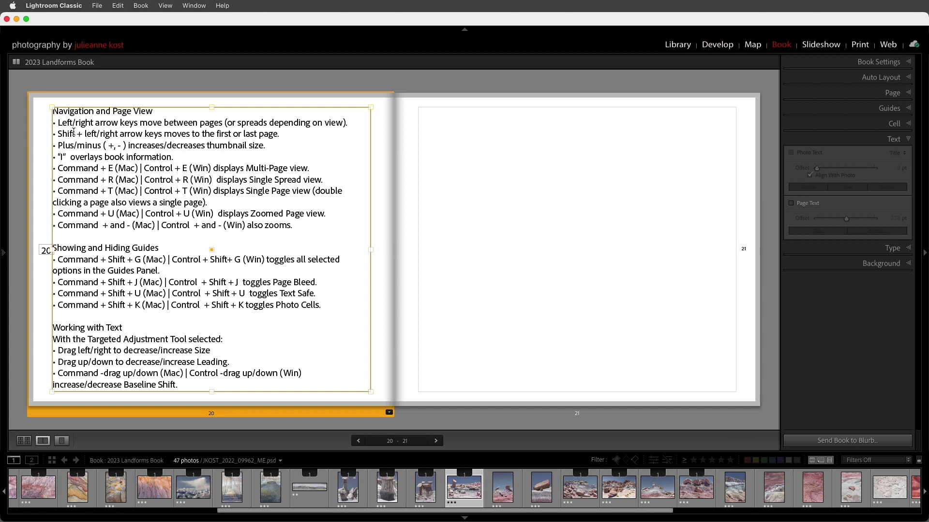
- Apply the JK Shortcut Header Myr Bld 9pt text style preset to all the pasted text on page 20
click(74, 132)
key(super+a)
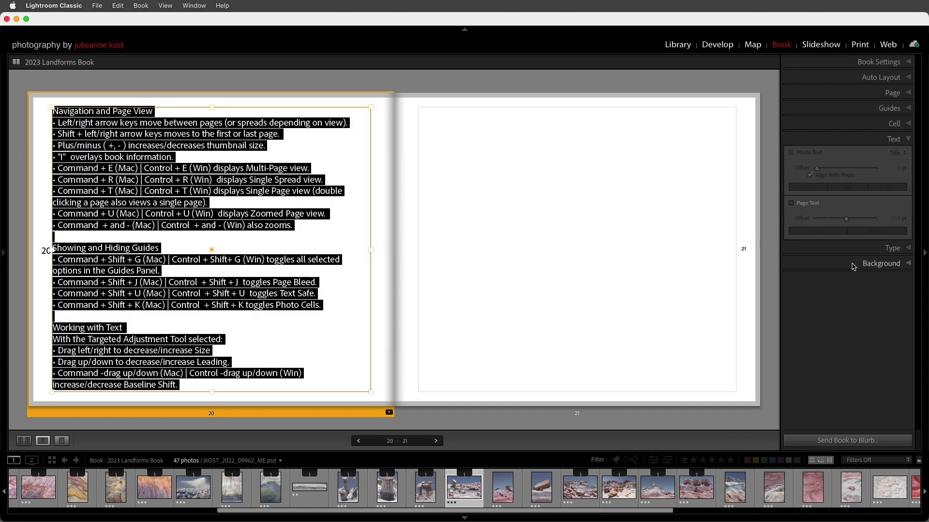
click(868, 249)
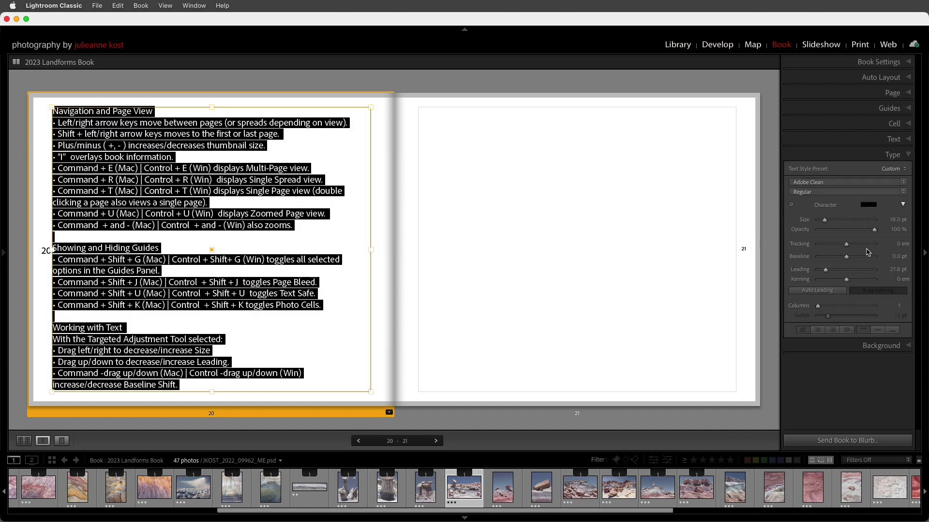
click(891, 170)
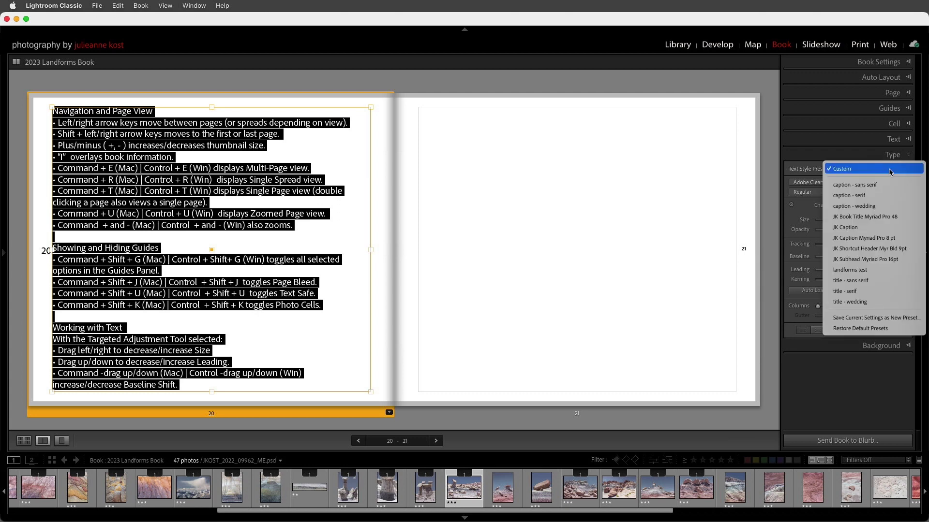
click(887, 249)
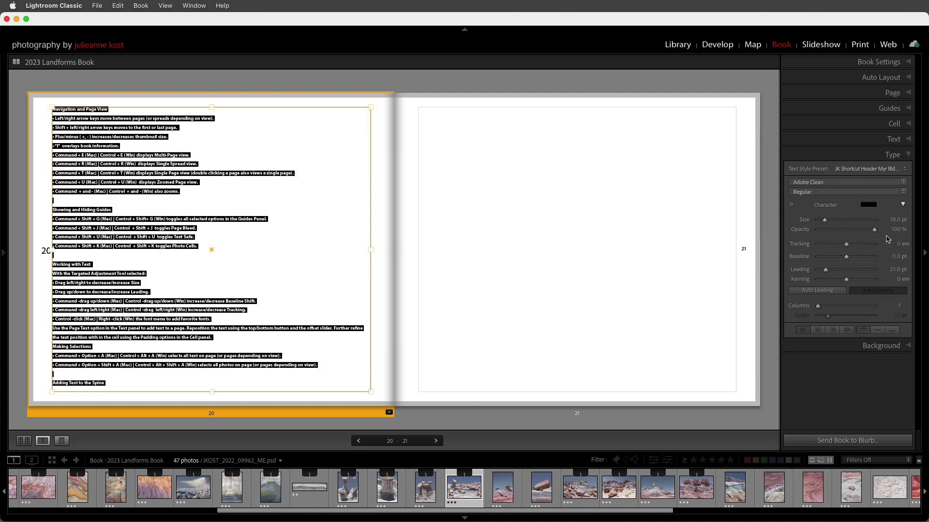
- Set page 20's text to 2 columns with a 15 pt gutter and select all of it
click(373, 387)
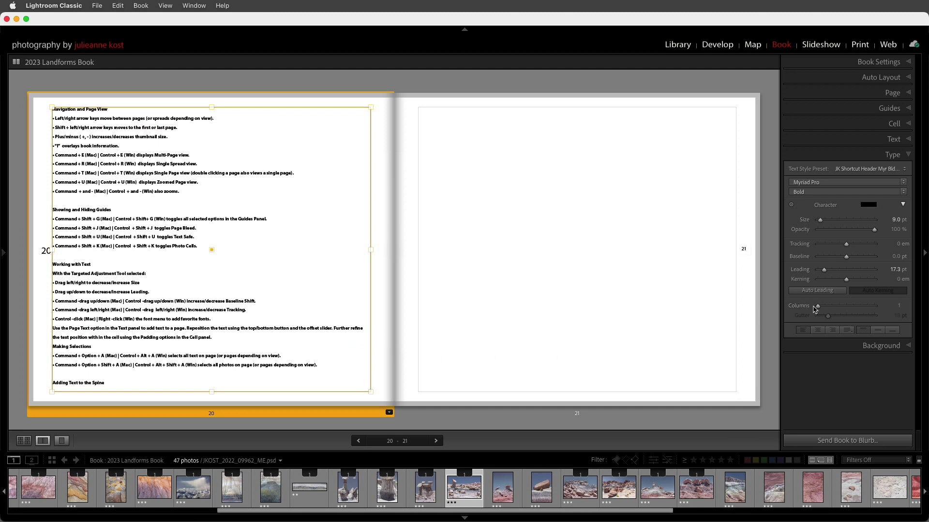
mouse_move(818, 308)
mouse_down()
mouse_move(852, 309)
mouse_move(827, 319)
mouse_up()
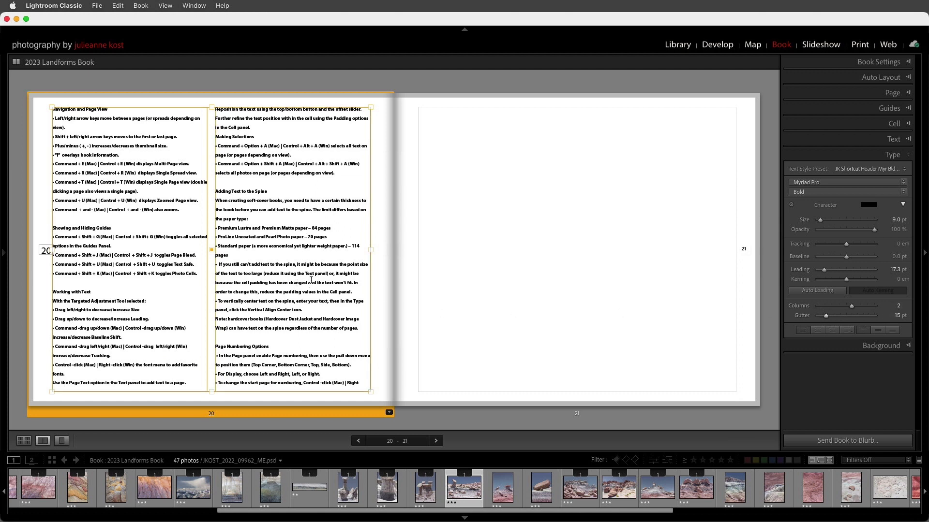
key(super+a)
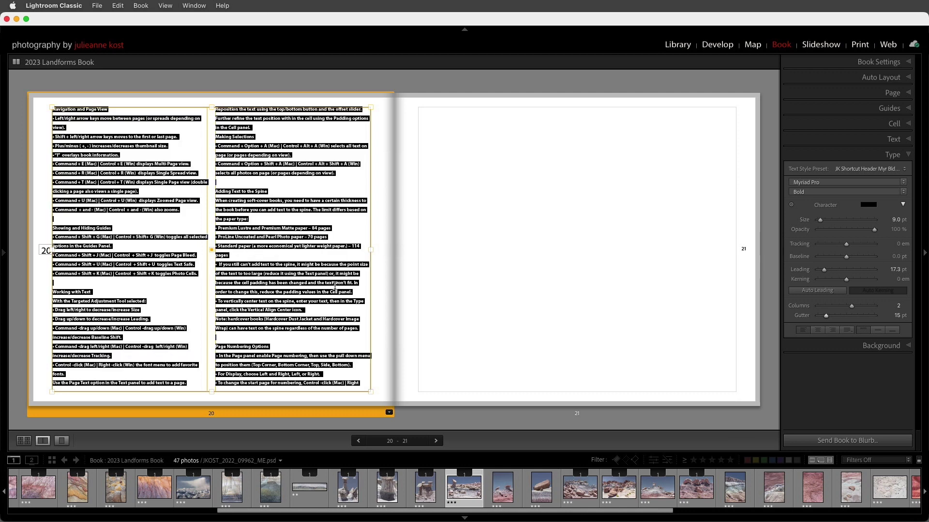
- Change the font style of all page 20's selected text to Myriad Pro Regular and deselect it
click(828, 193)
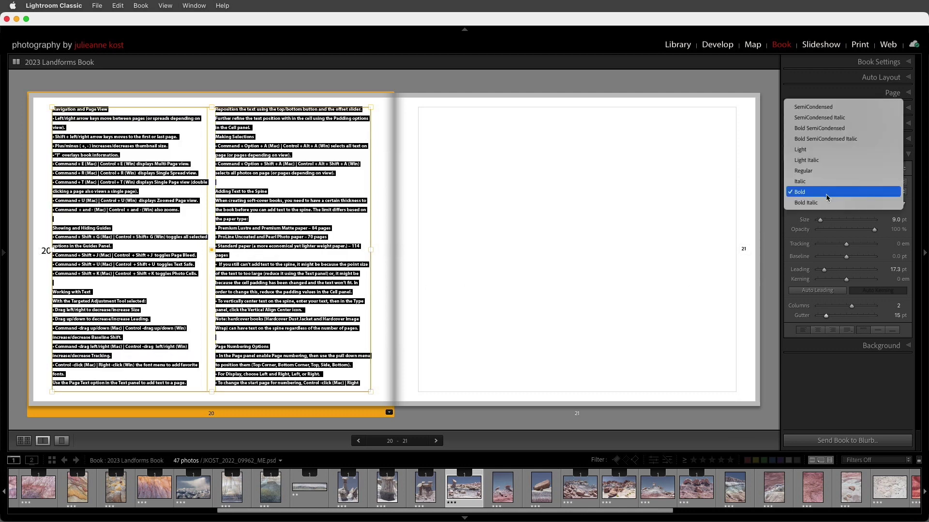
click(823, 171)
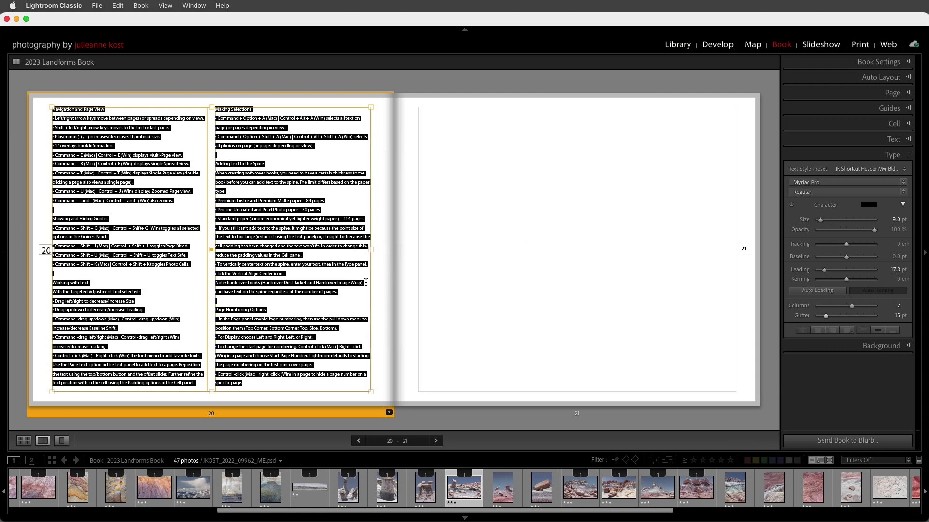
click(366, 281)
- Add the pale, pebble-strewn rock photo as a background graphic on page 20 only, with its opacity set to 22%
click(872, 346)
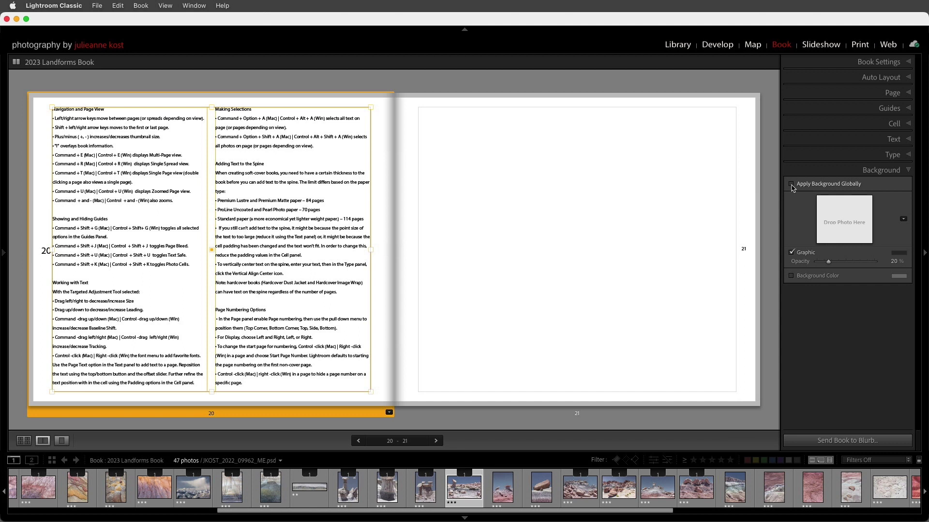
click(792, 184)
drag(888, 488, 844, 220)
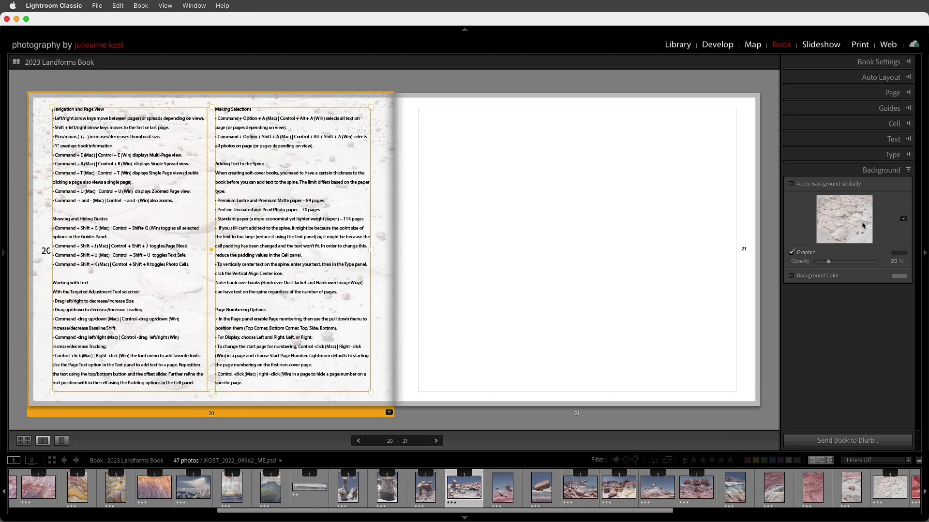
mouse_move(828, 262)
mouse_down()
mouse_move(890, 264)
mouse_move(818, 263)
mouse_move(830, 265)
mouse_up()
- Browse the Travel and Wedding background graphics and replace page 20's photo background with the Wedding design with centred scrolls above and below
click(904, 221)
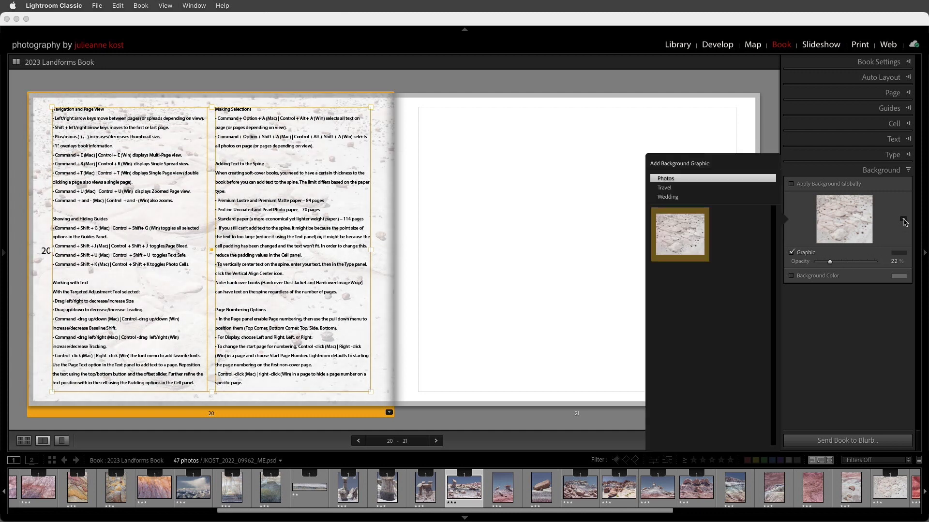
click(678, 189)
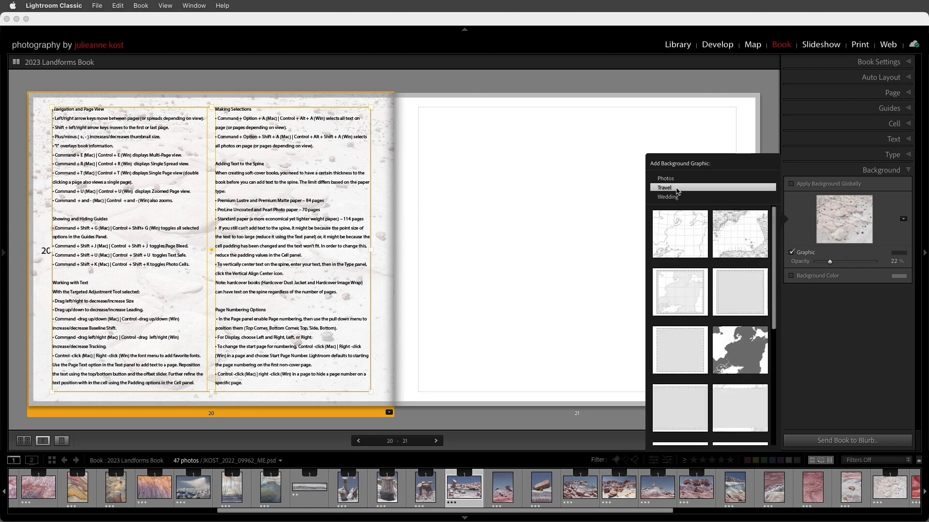
click(677, 199)
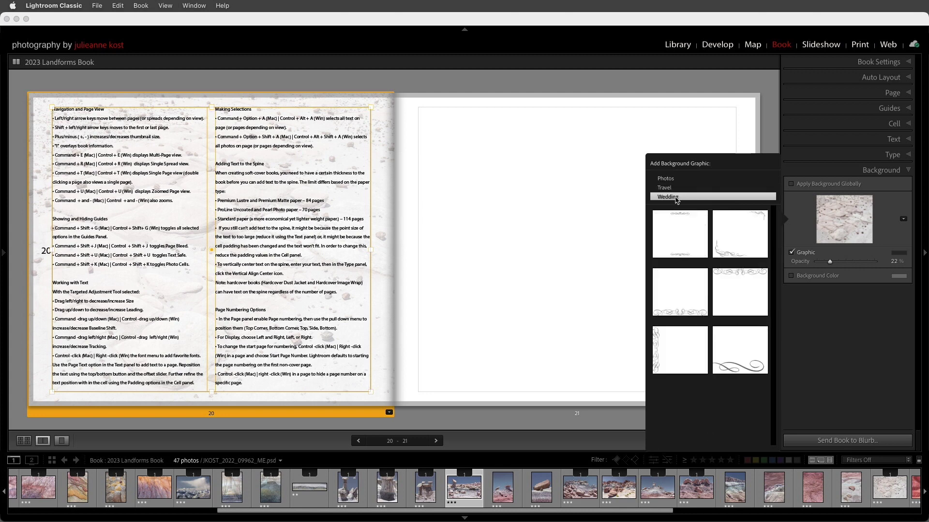
click(681, 240)
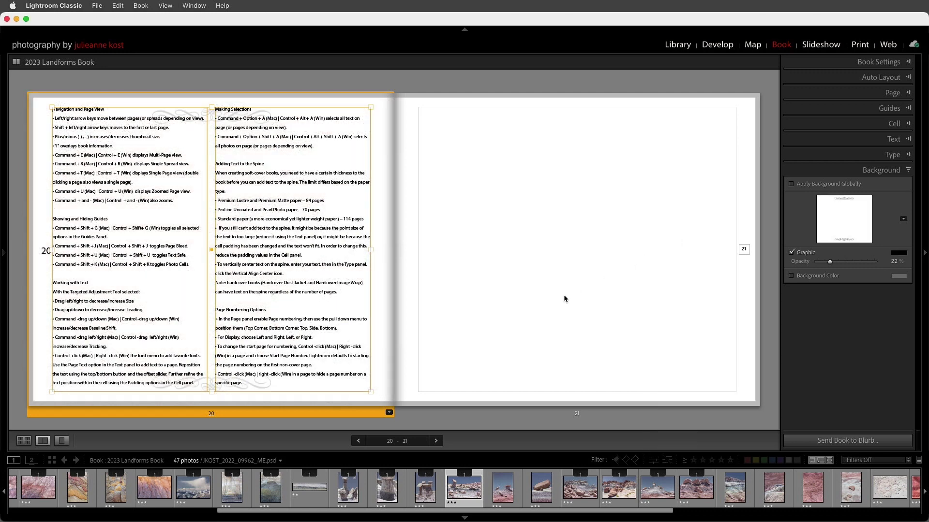
- Select both pages 20 and 21 and remove them from the book
click(483, 411)
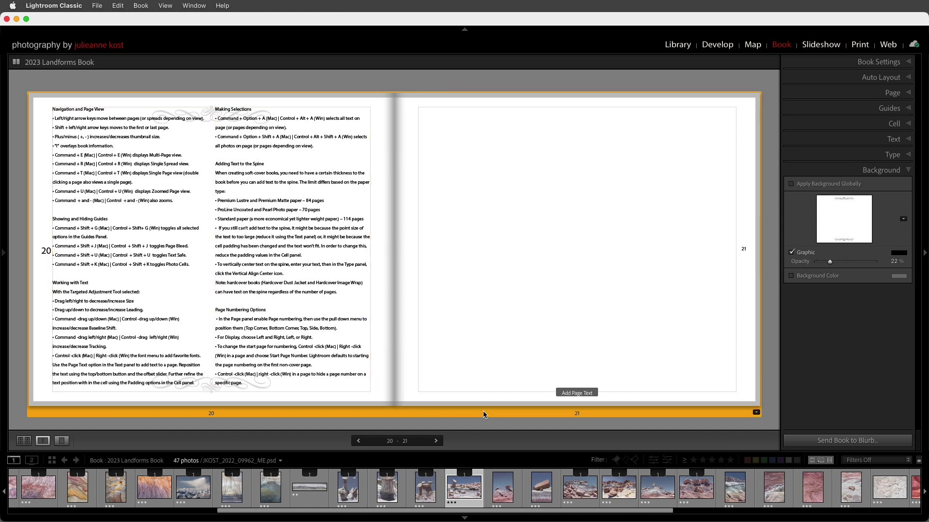
right_click(479, 260)
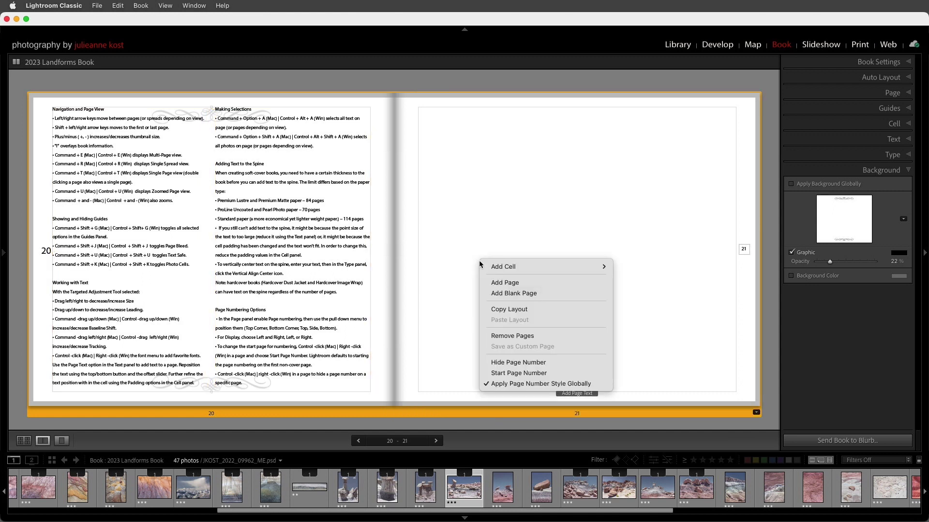
click(540, 338)
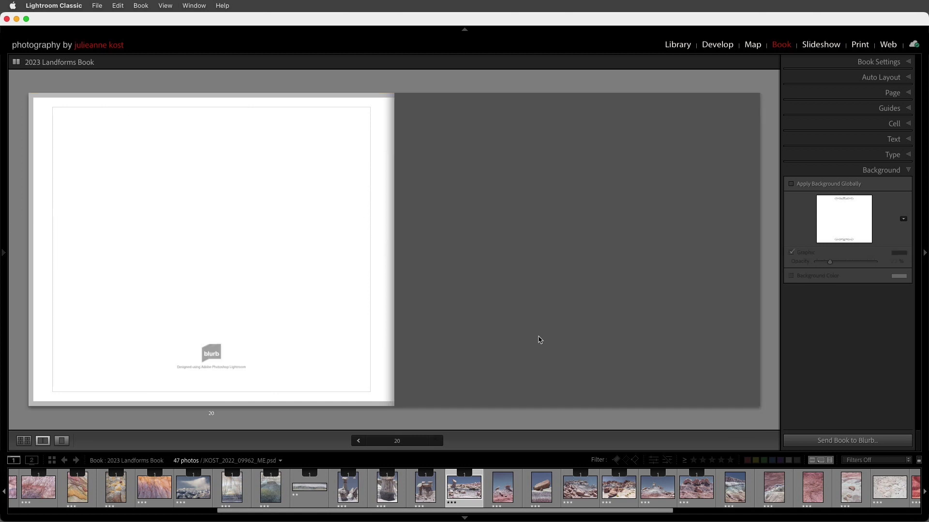
- Return to the multi-page overview starting at the cover and begin sending the book to Blurb
key(super+e)
scroll(541, 336, up, 10)
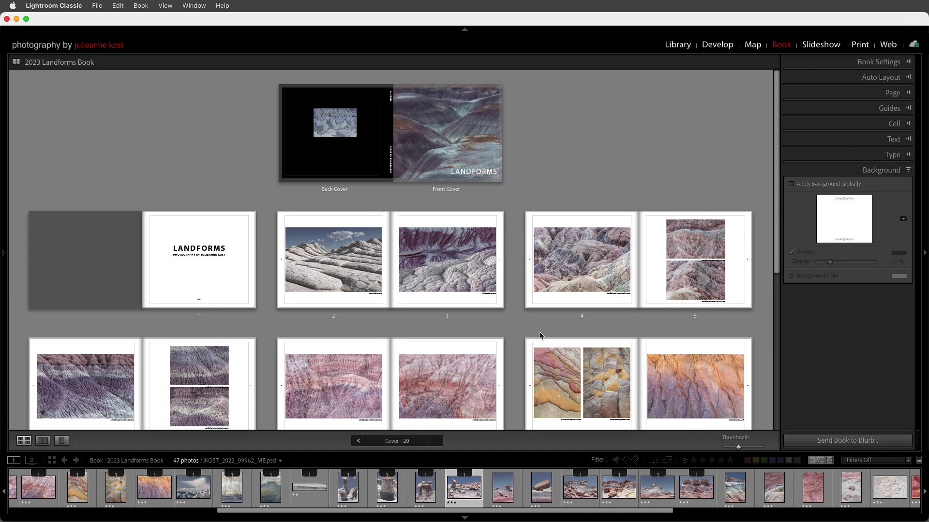
click(846, 441)
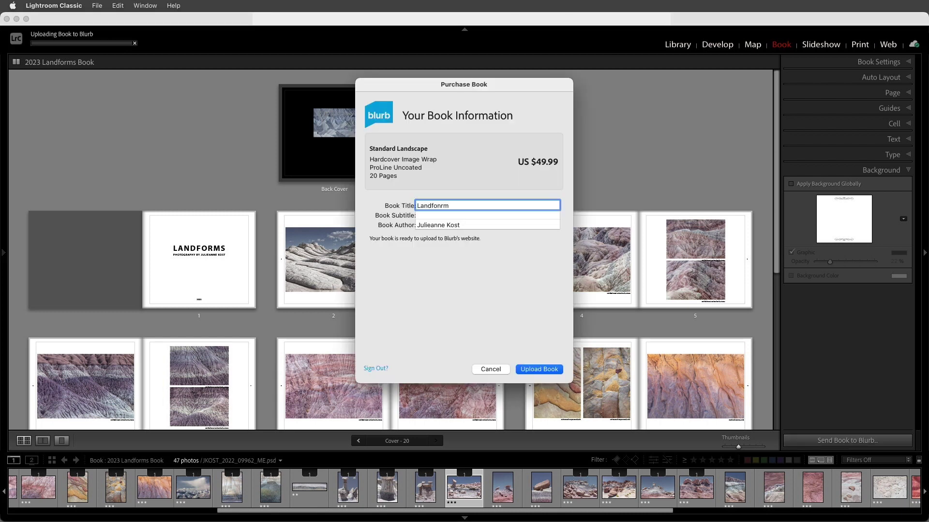